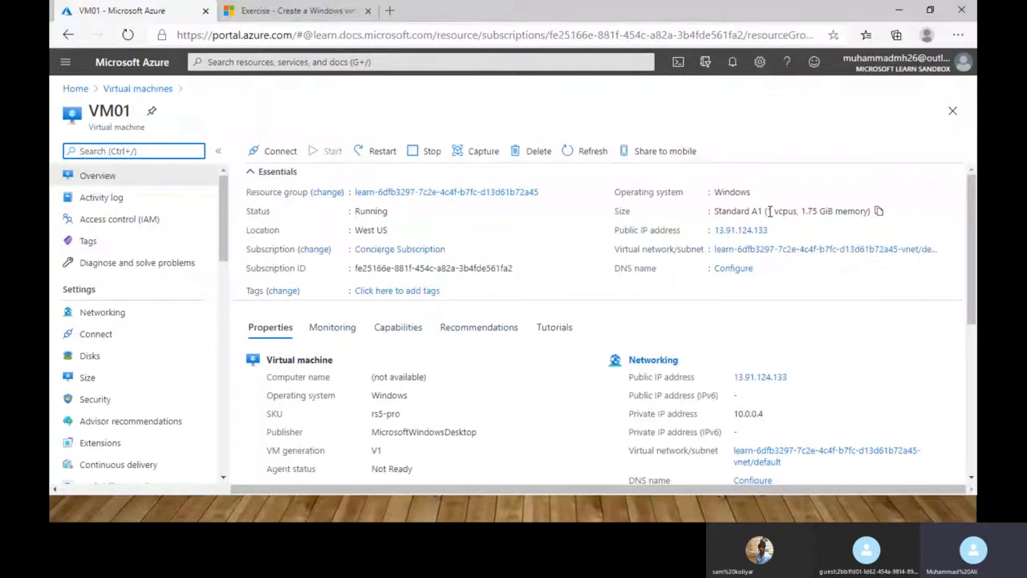
Examine the vCPU count and memory in VM01's size entry on the overview page.
{"action": "left_click_drag", "start_coordinate": [769, 211], "coordinate": [800, 210]}
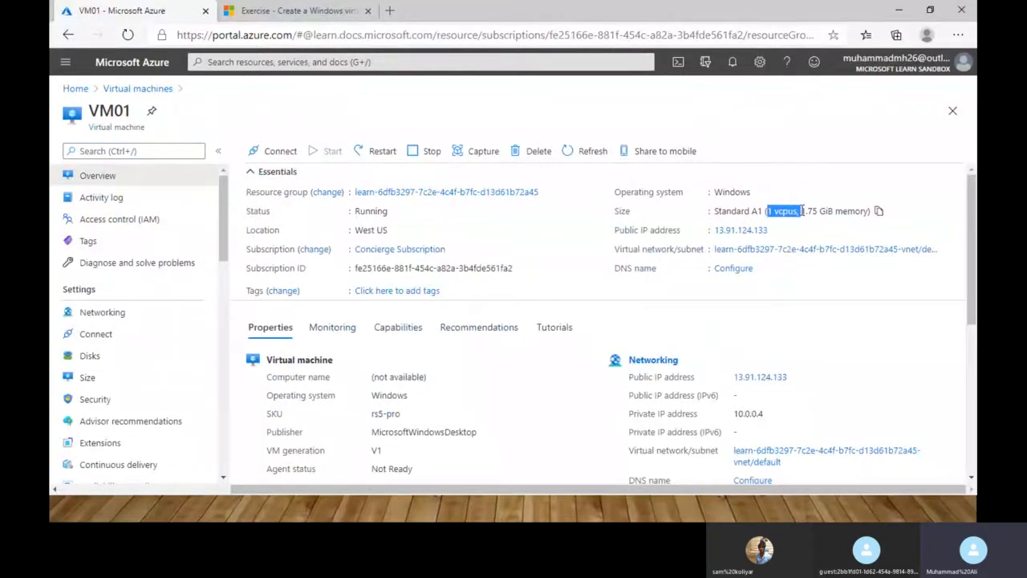
{"action": "left_click", "coordinate": [819, 211]}
{"action": "left_click_drag", "start_coordinate": [803, 211], "coordinate": [860, 210]}
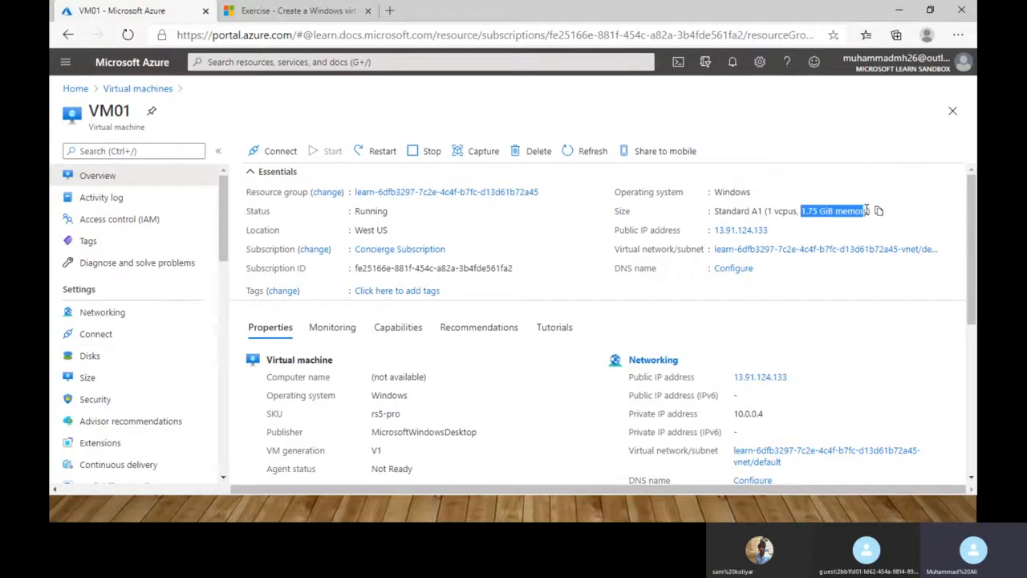
{"action": "mouse_move", "coordinate": [972, 221]}
{"action": "left_mouse_down"}
{"action": "mouse_move", "coordinate": [972, 297]}
{"action": "mouse_move", "coordinate": [968, 228]}
{"action": "left_mouse_up"}
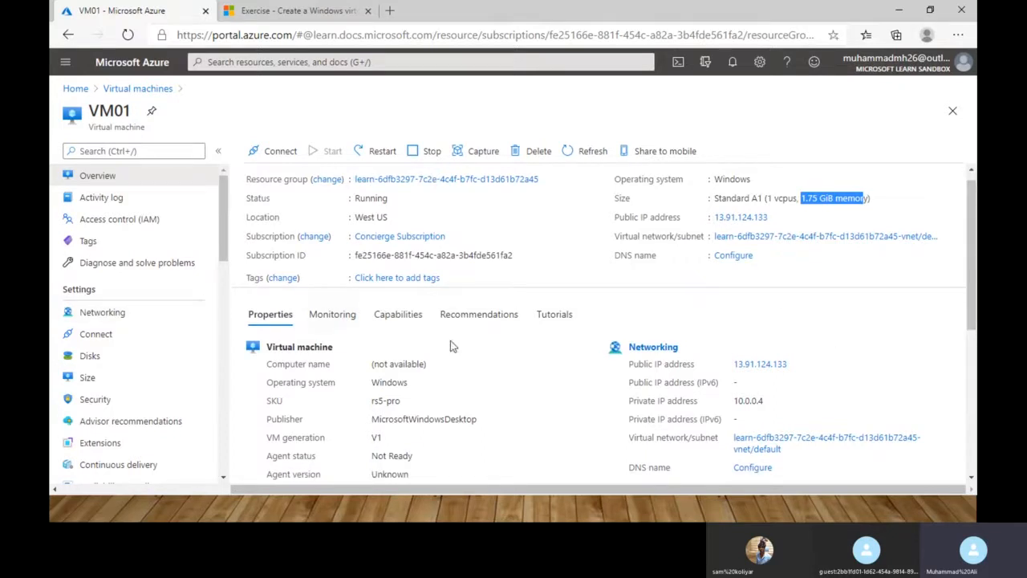
Switch to mRemoteNG and try to open the Azure-VM-Demo remote desktop connection, retrying it once.
{"action": "key", "text": "alt+Tab"}
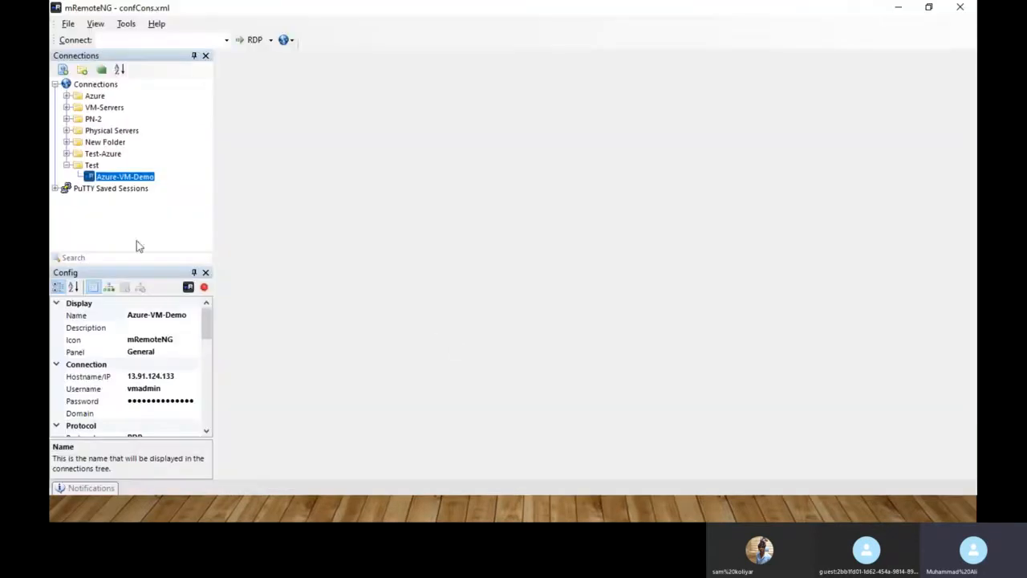
{"action": "double_click", "coordinate": [112, 176]}
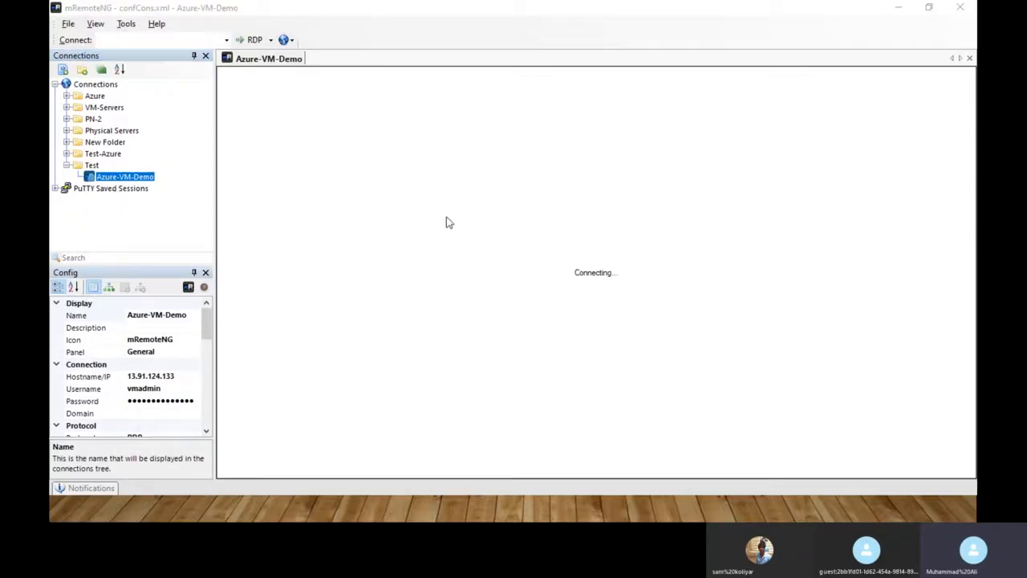
{"action": "key", "text": "alt+Tab"}
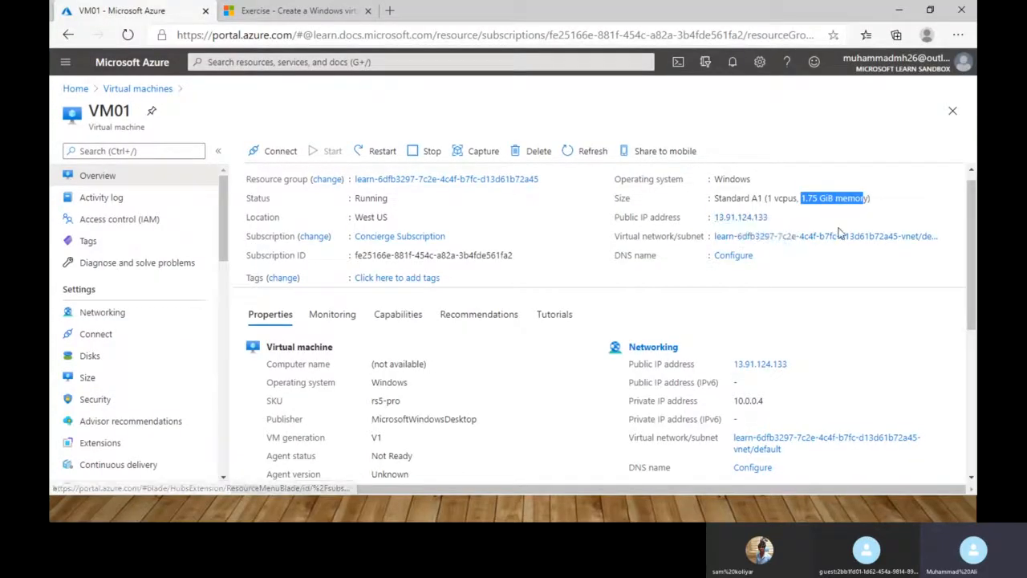
{"action": "key", "text": "alt+Tab"}
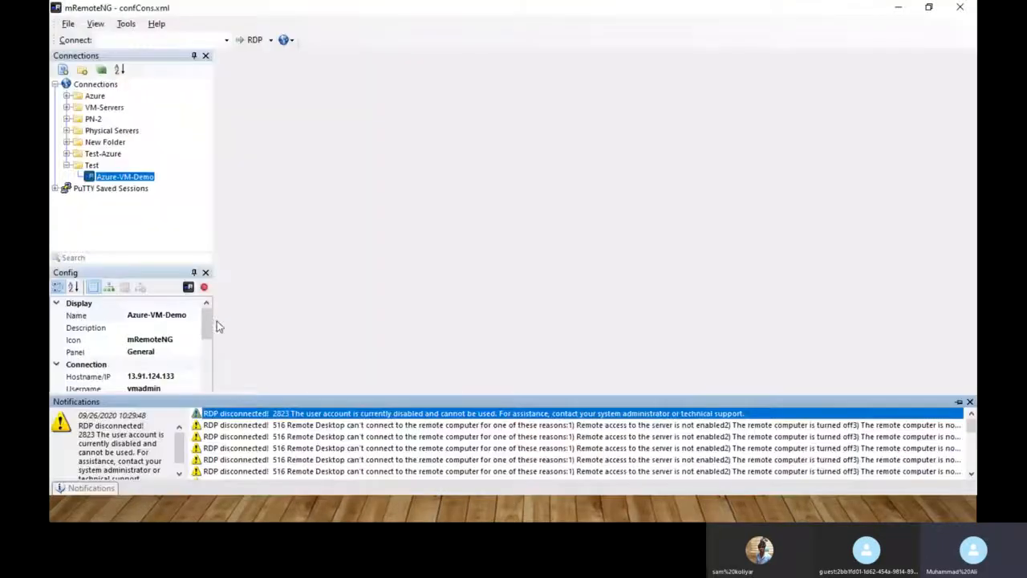
{"action": "double_click", "coordinate": [134, 176]}
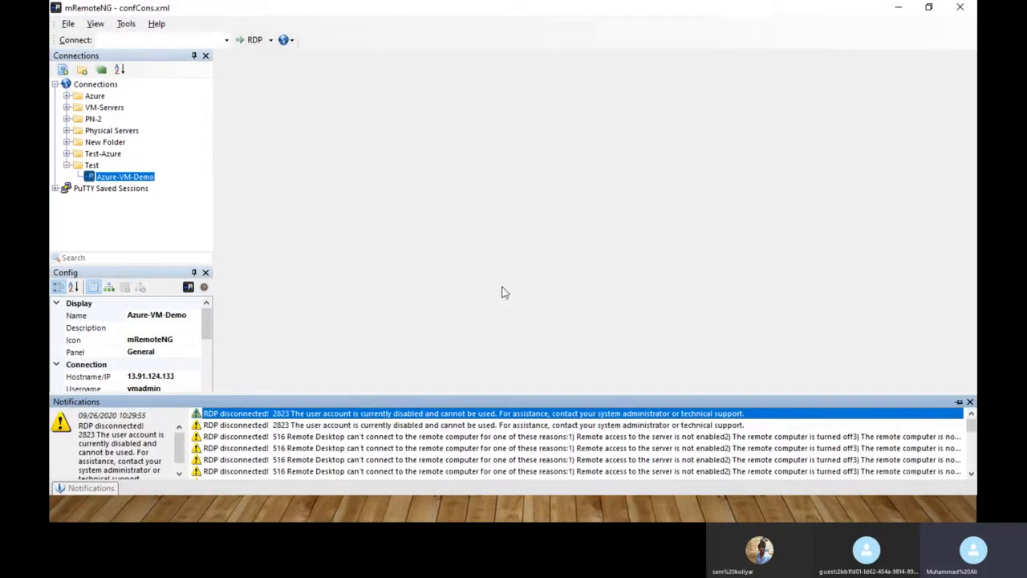
In VM01's networking settings in the Azure portal, add a VM01-nsg inbound rule allowing any source to destination port 3389.
{"action": "key", "text": "alt+Tab"}
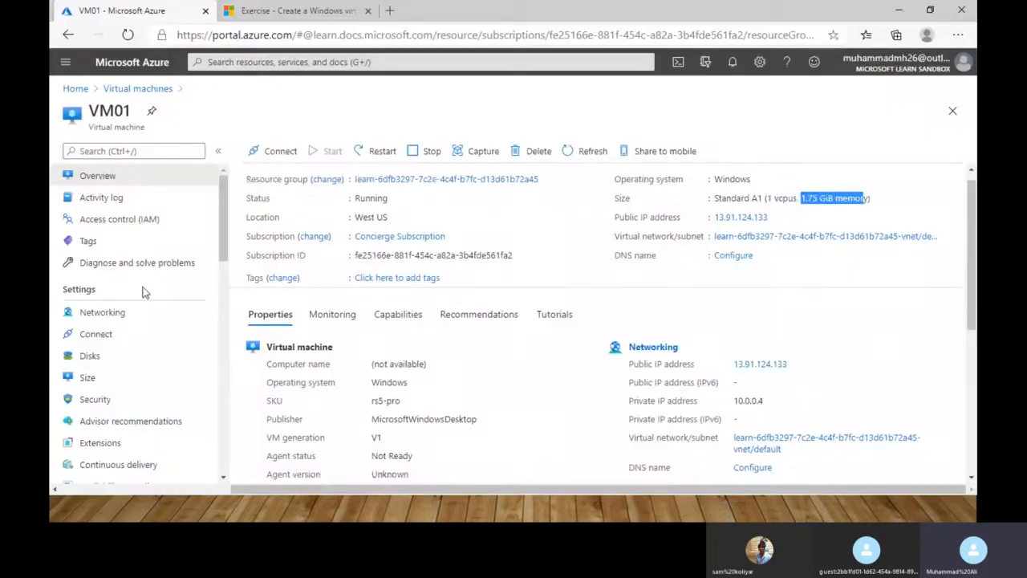
{"action": "left_click", "coordinate": [88, 312]}
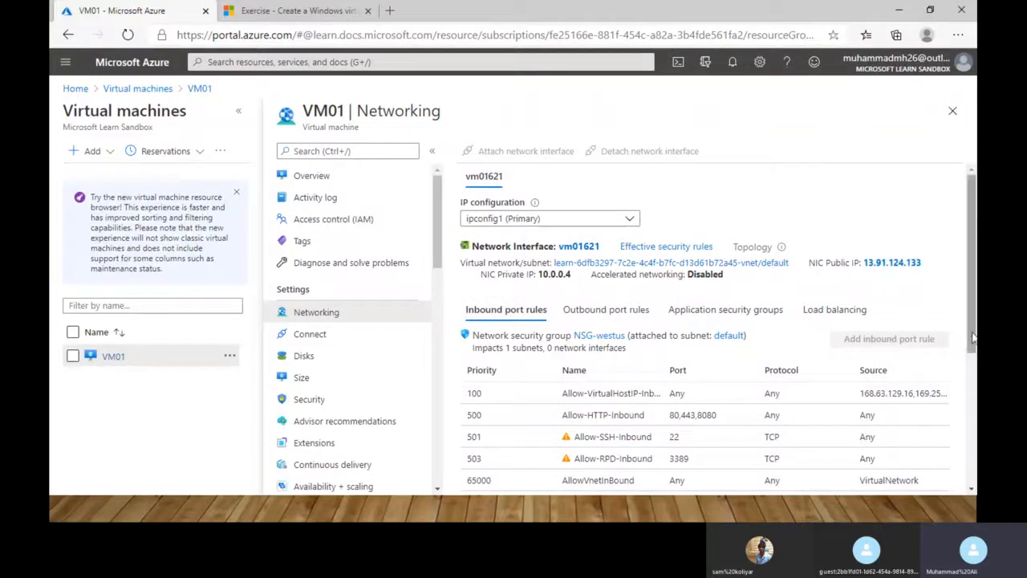
{"action": "scroll", "coordinate": [971, 333], "scroll_direction": "down", "scroll_amount": 1}
{"action": "mouse_move", "coordinate": [975, 387]}
{"action": "left_mouse_down"}
{"action": "mouse_move", "coordinate": [973, 348]}
{"action": "mouse_move", "coordinate": [971, 400]}
{"action": "left_mouse_up"}
{"action": "left_click", "coordinate": [879, 458]}
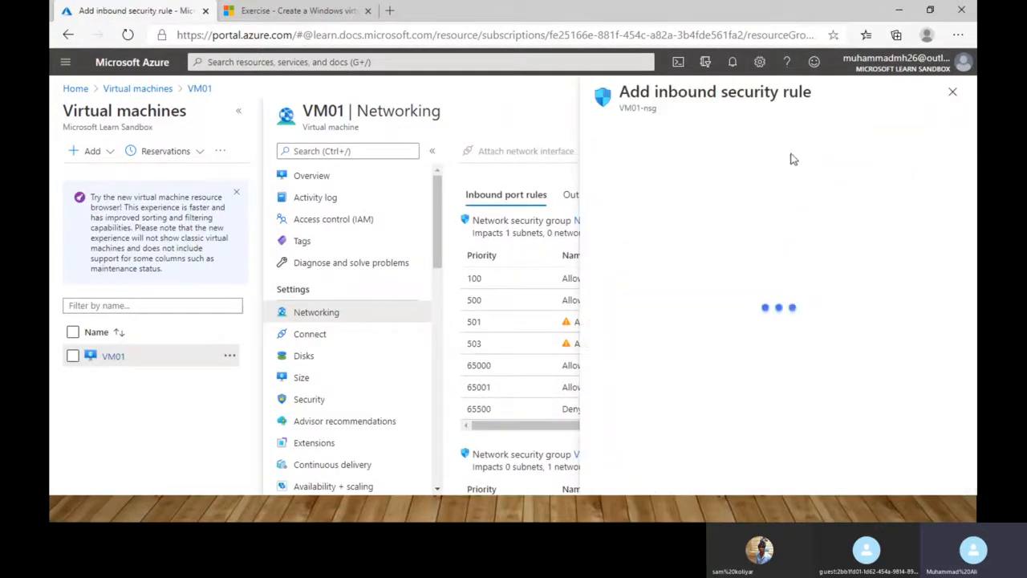
{"action": "left_click", "coordinate": [690, 183]}
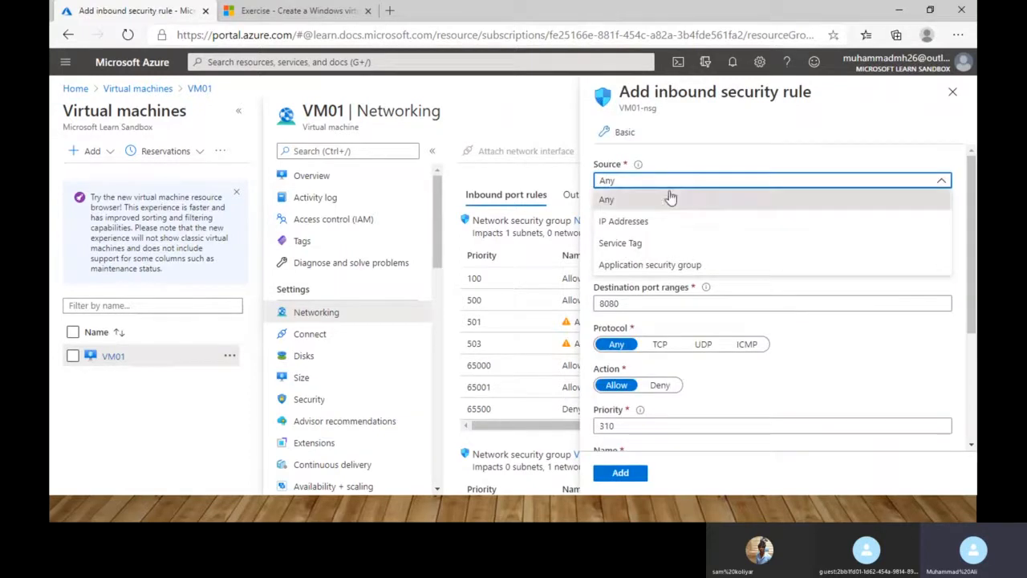
{"action": "left_click", "coordinate": [672, 197]}
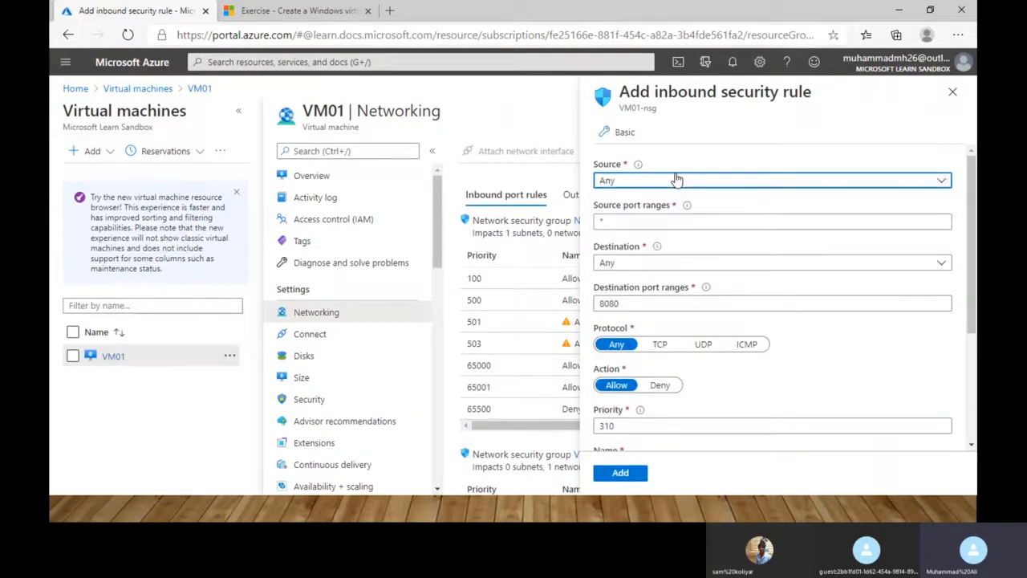
{"action": "double_click", "coordinate": [647, 303]}
{"action": "type", "text": "3389"}
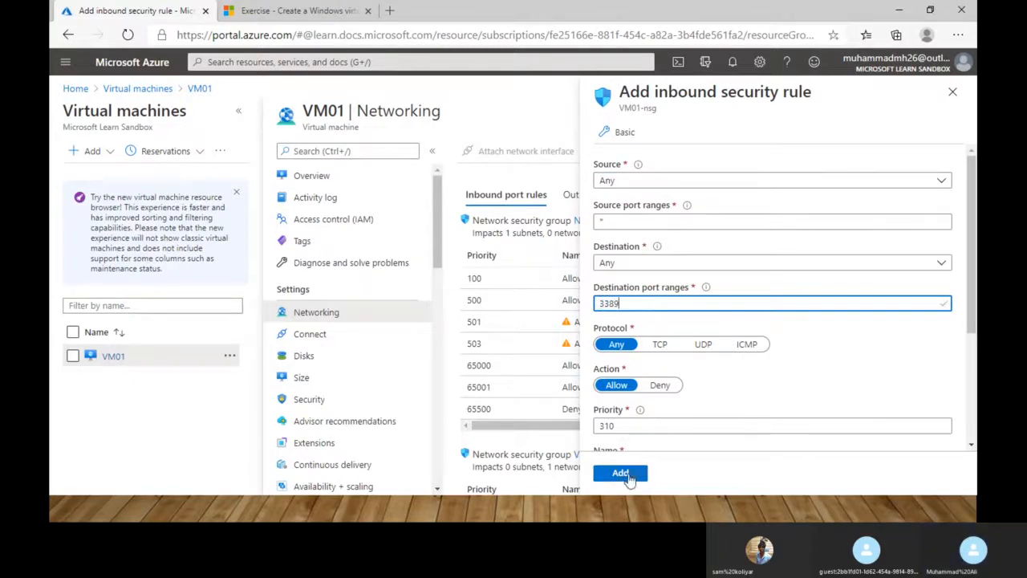
{"action": "left_click", "coordinate": [622, 474]}
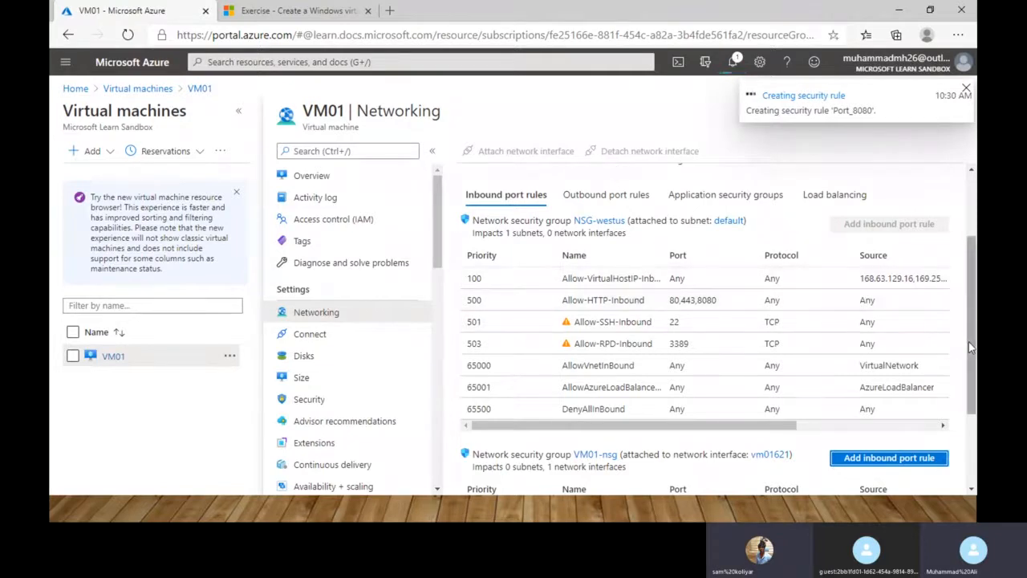
{"action": "scroll", "coordinate": [968, 342], "scroll_direction": "down", "scroll_amount": 2}
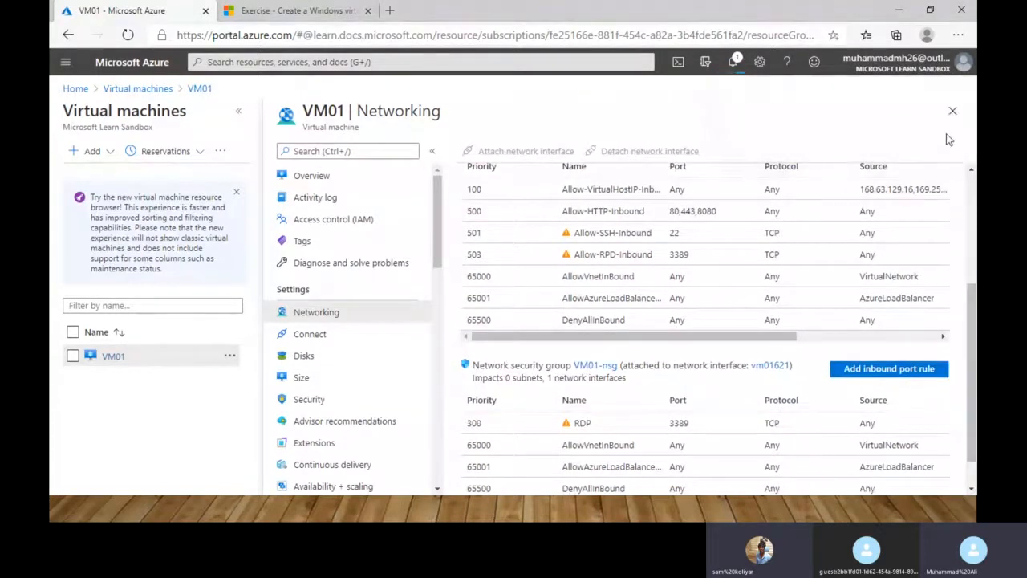
Switch to mRemoteNG and connect to the Azure-VM-Demo virtual machine.
{"action": "key", "text": "alt+Tab"}
{"action": "key", "text": "alt+Tab"}
{"action": "key", "text": "Tab"}
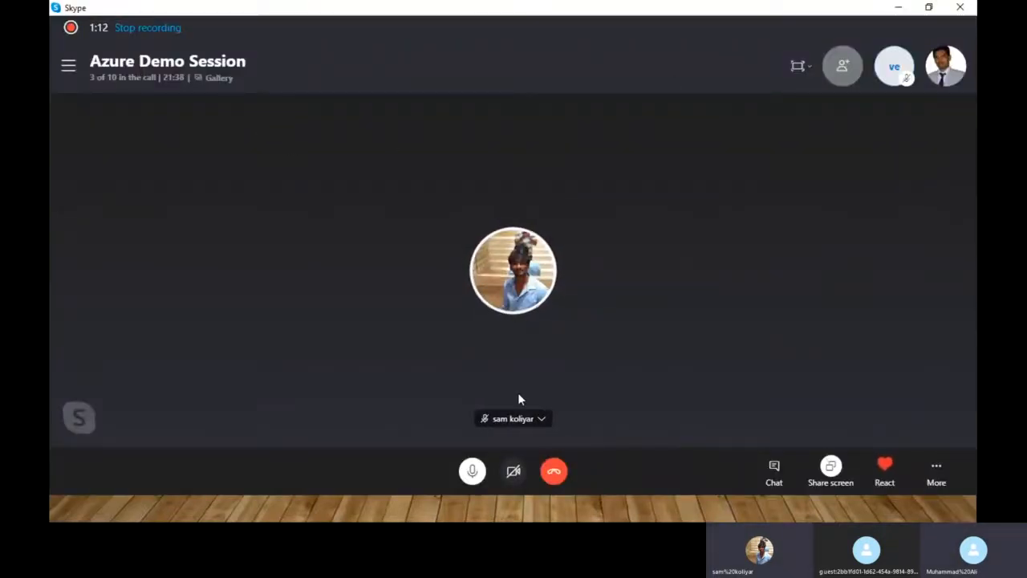
{"action": "key", "text": "alt+Tab"}
{"action": "key", "text": "alt+Tab"}
{"action": "key", "text": "Tab"}
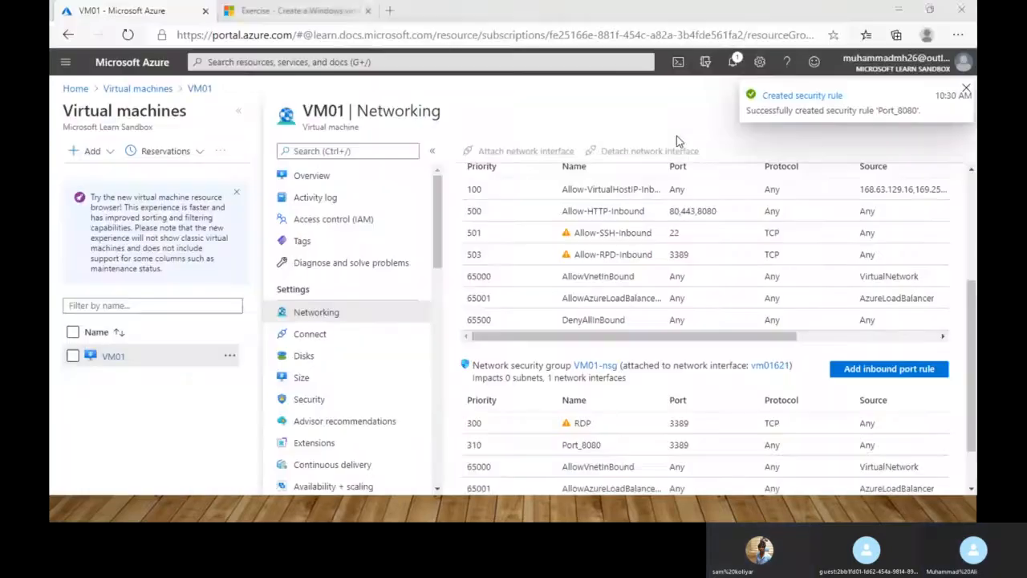
{"action": "key", "text": "alt+Tab"}
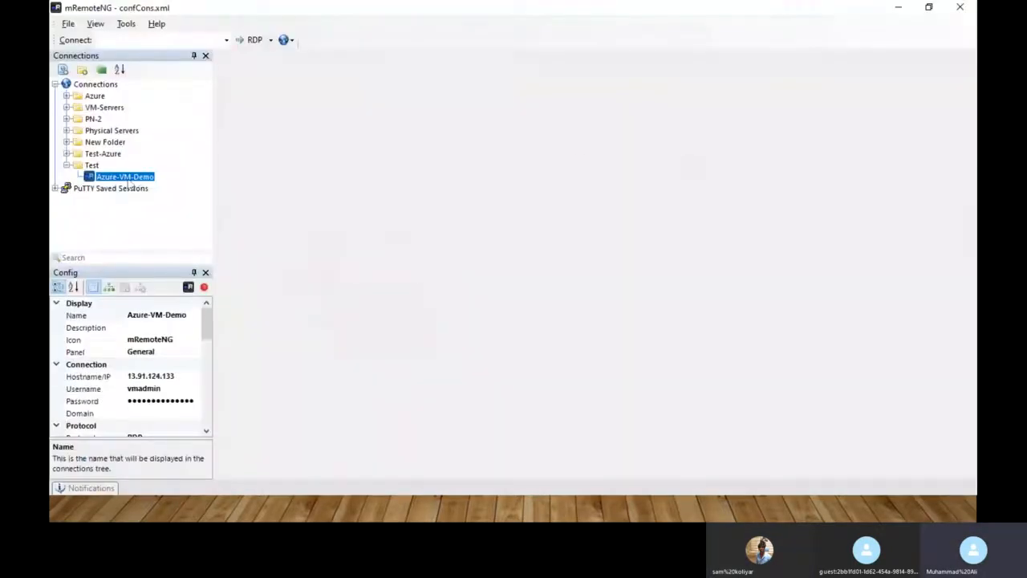
{"action": "double_click", "coordinate": [125, 178]}
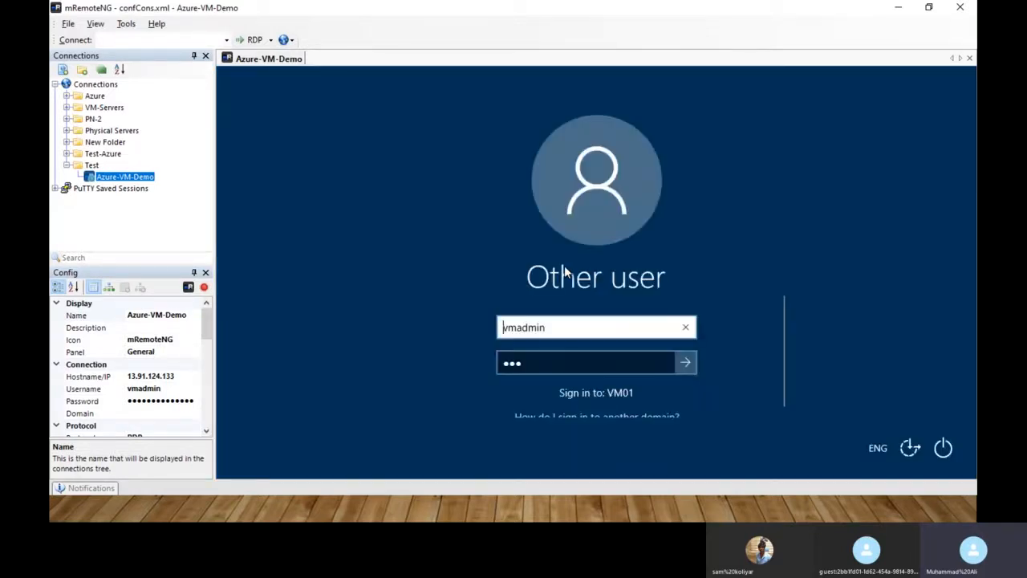
Back in the Azure portal, create and attach a new data disk named Disk1 to VM01 and save the disk configuration.
{"action": "key", "text": "alt+Tab"}
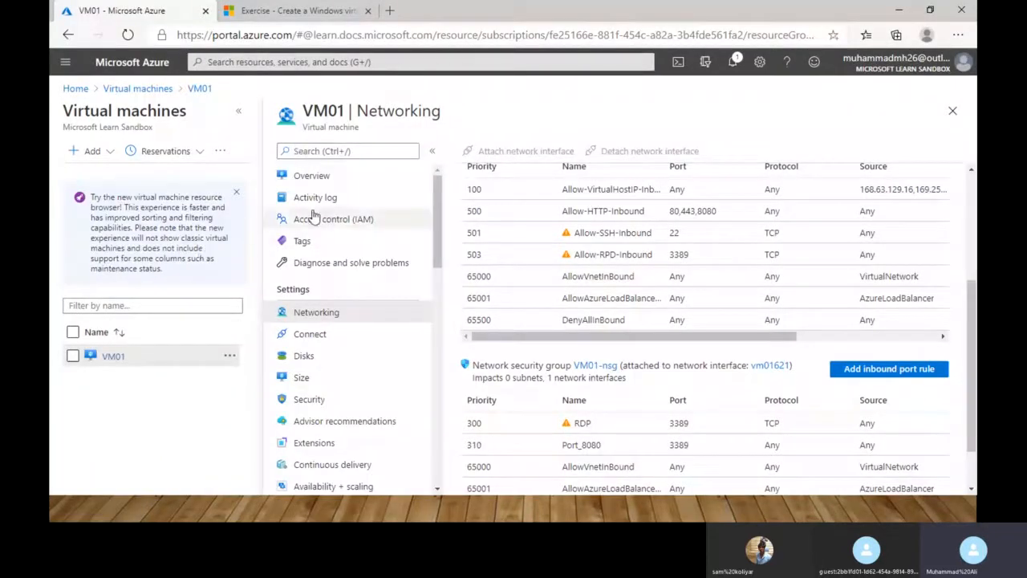
{"action": "mouse_move", "coordinate": [439, 249]}
{"action": "left_mouse_down"}
{"action": "mouse_move", "coordinate": [440, 307]}
{"action": "mouse_move", "coordinate": [439, 266]}
{"action": "left_mouse_up"}
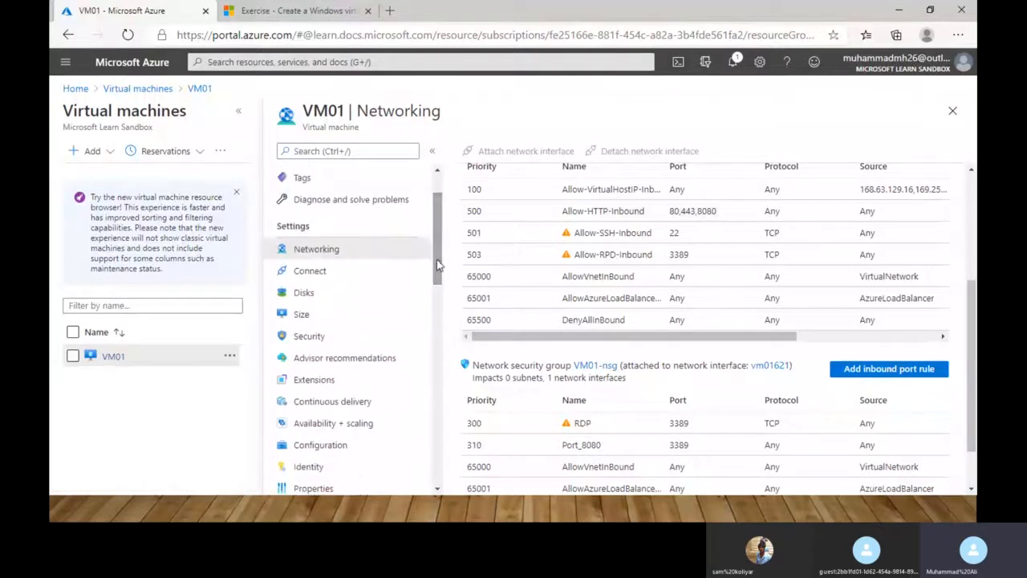
{"action": "left_click", "coordinate": [319, 298]}
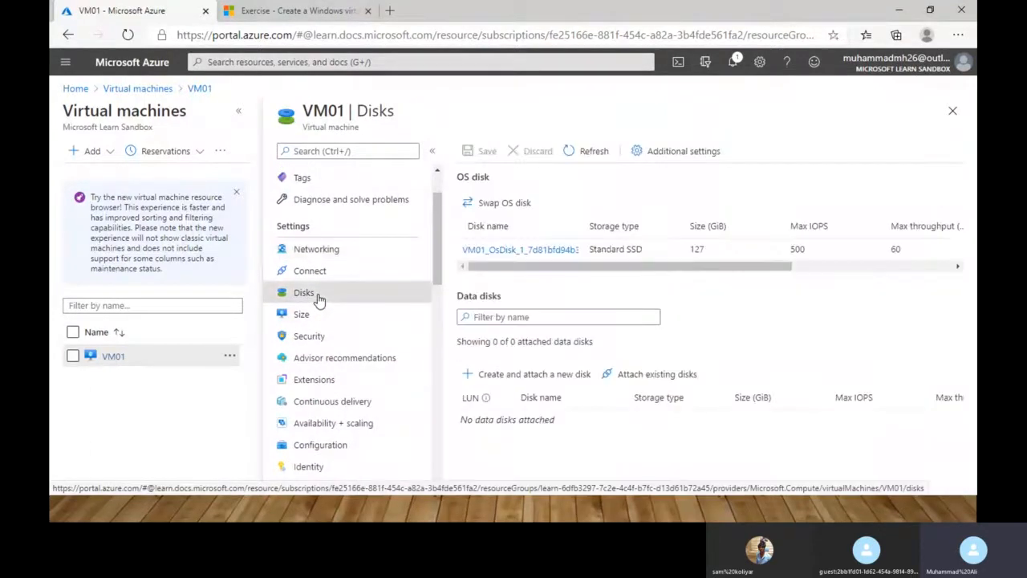
{"action": "left_click", "coordinate": [514, 377]}
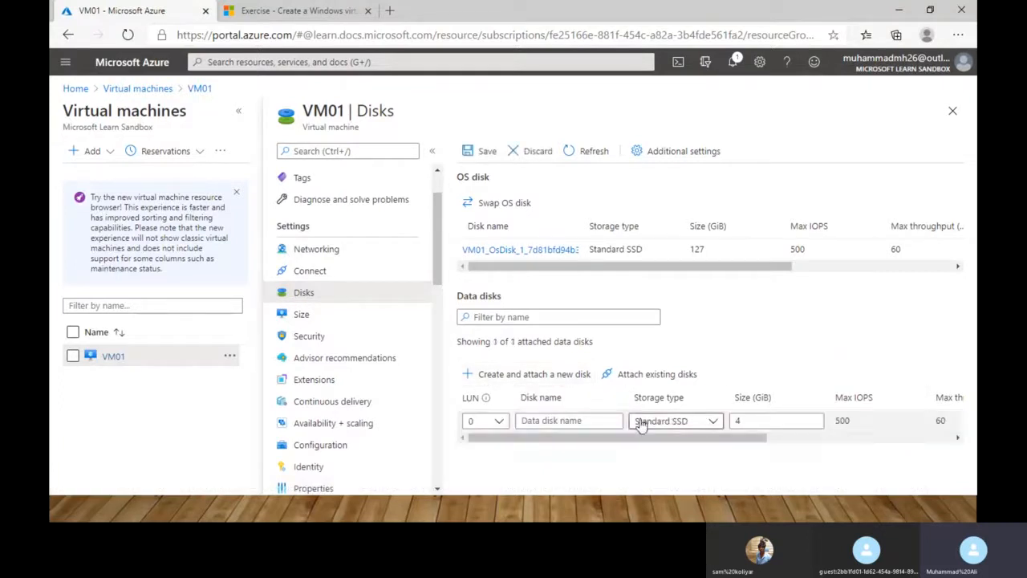
{"action": "left_click", "coordinate": [600, 422]}
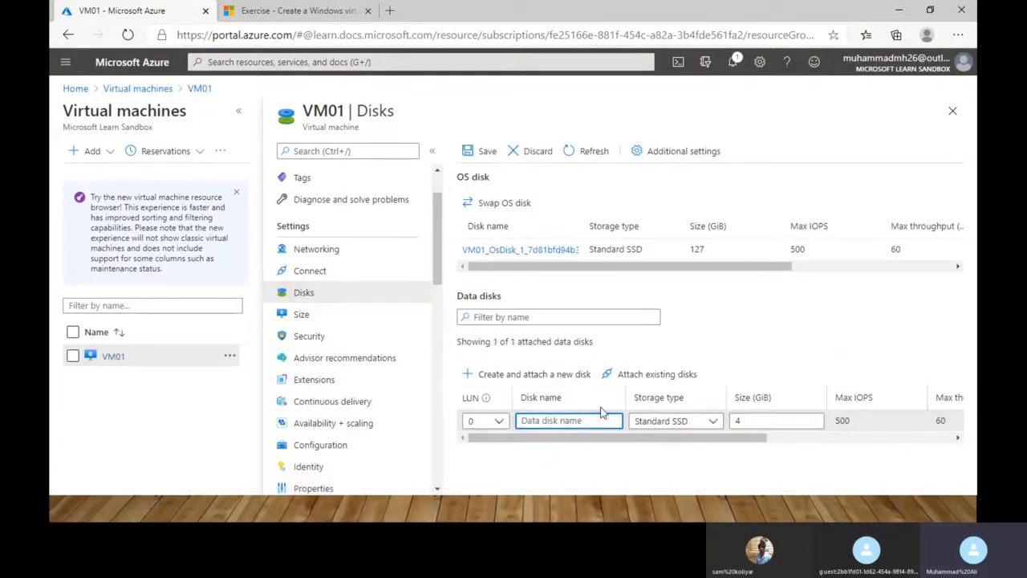
{"action": "type", "text": "Disk1"}
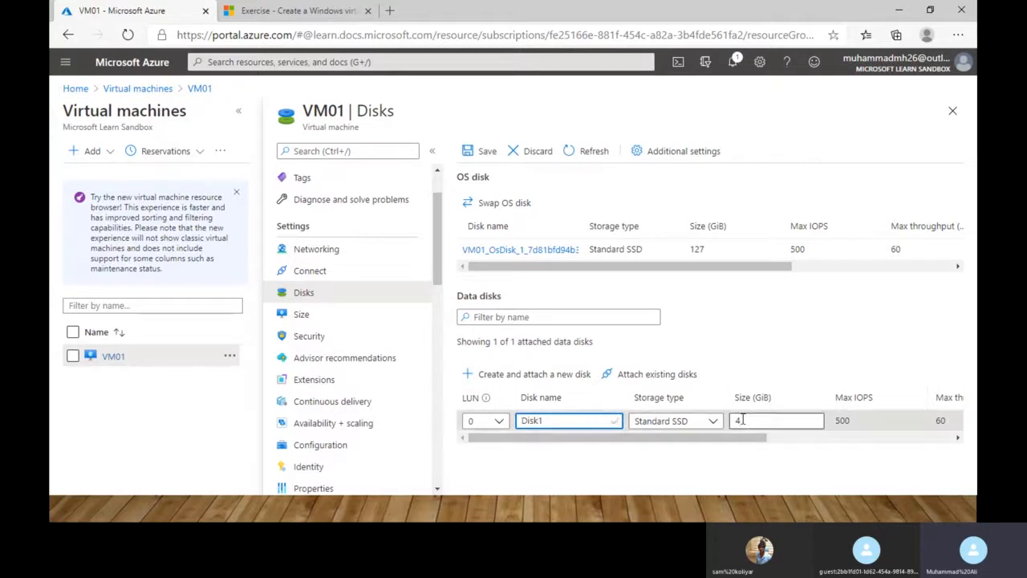
{"action": "left_click", "coordinate": [487, 152]}
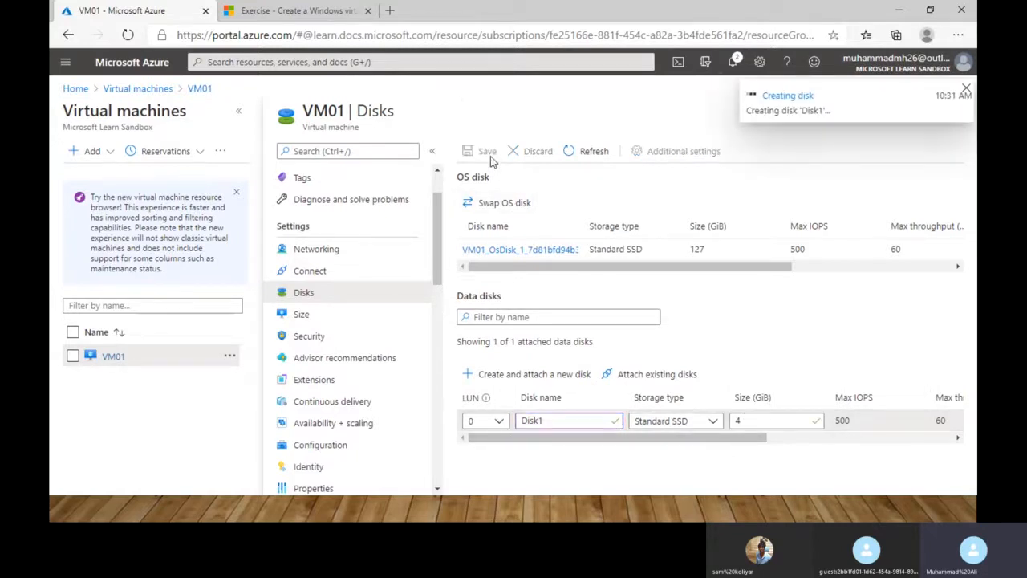
Check the progress of the remote sign-in in mRemoteNG and of the Disk1 update to VM01 in the Azure portal.
{"action": "key", "text": "alt+Tab"}
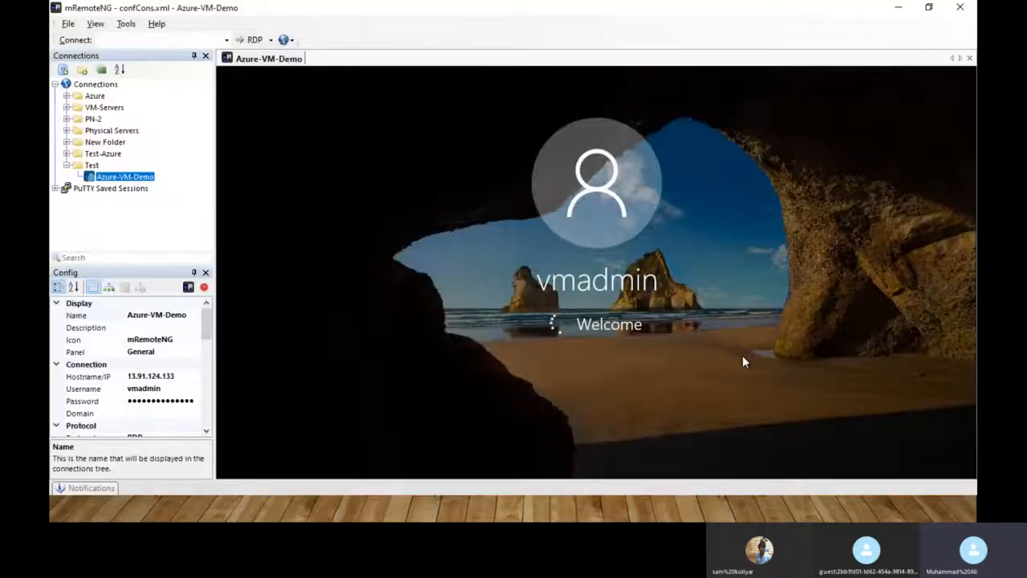
{"action": "key", "text": "alt+Tab"}
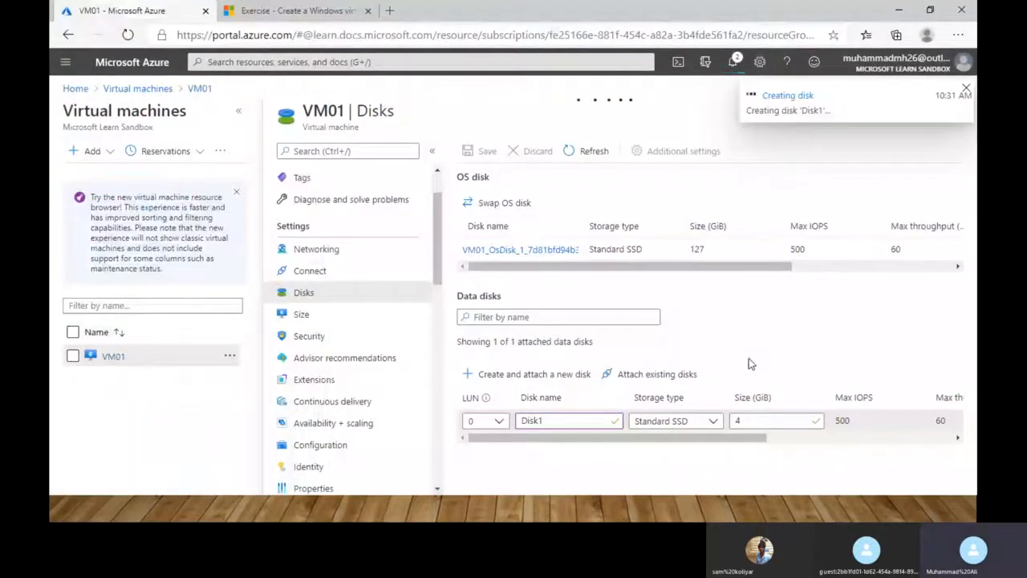
{"action": "left_click_drag", "start_coordinate": [728, 440], "coordinate": [634, 458]}
{"action": "key", "text": "alt+Tab"}
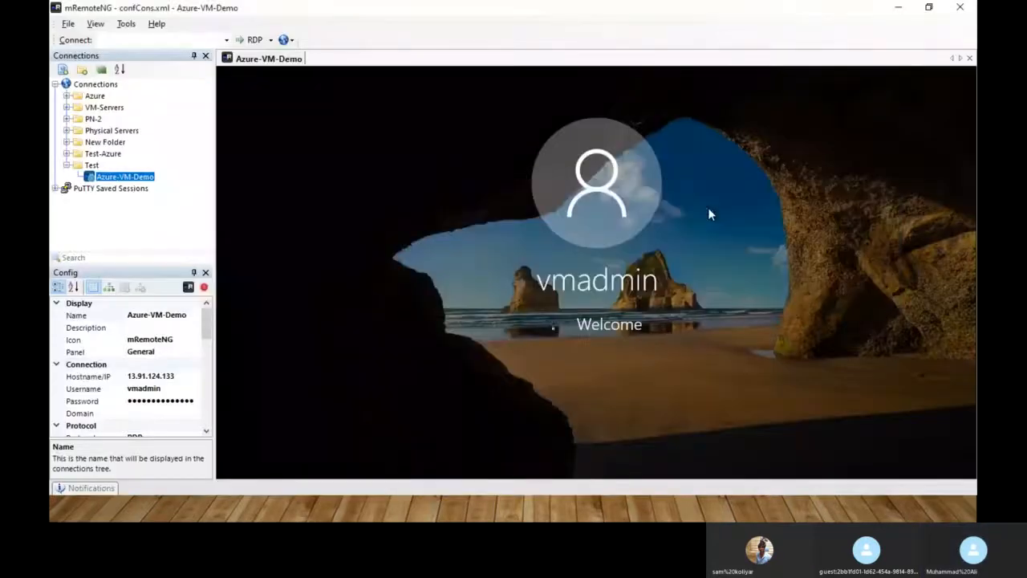
{"action": "key", "text": "alt+Tab"}
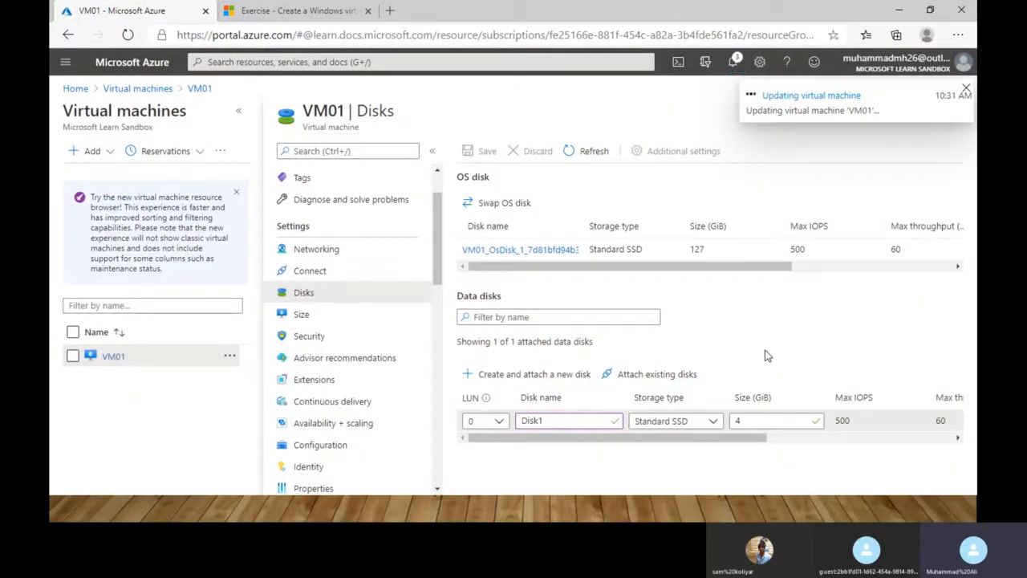
{"action": "key", "text": "alt+Tab"}
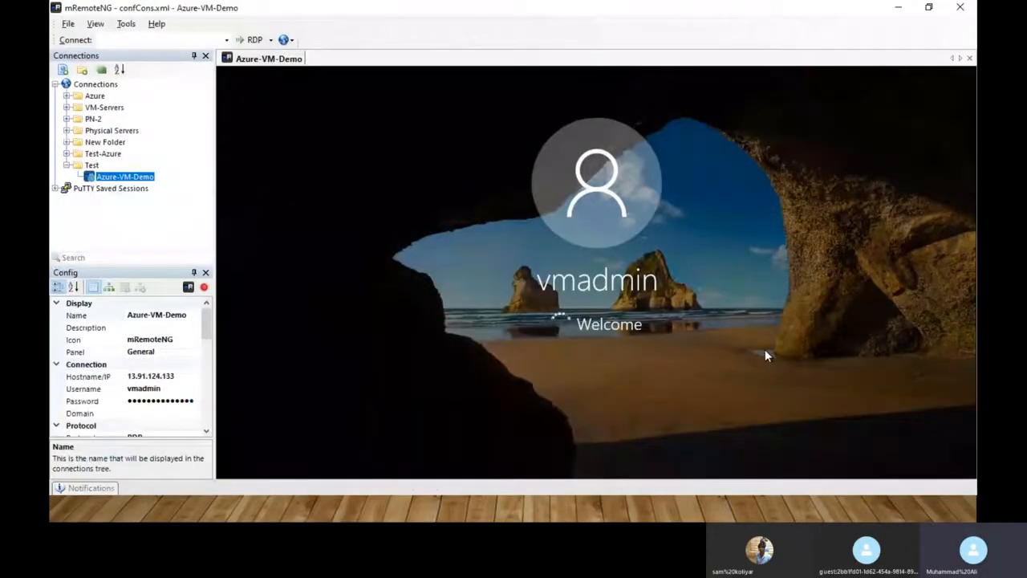
{"action": "key", "text": "alt+Tab"}
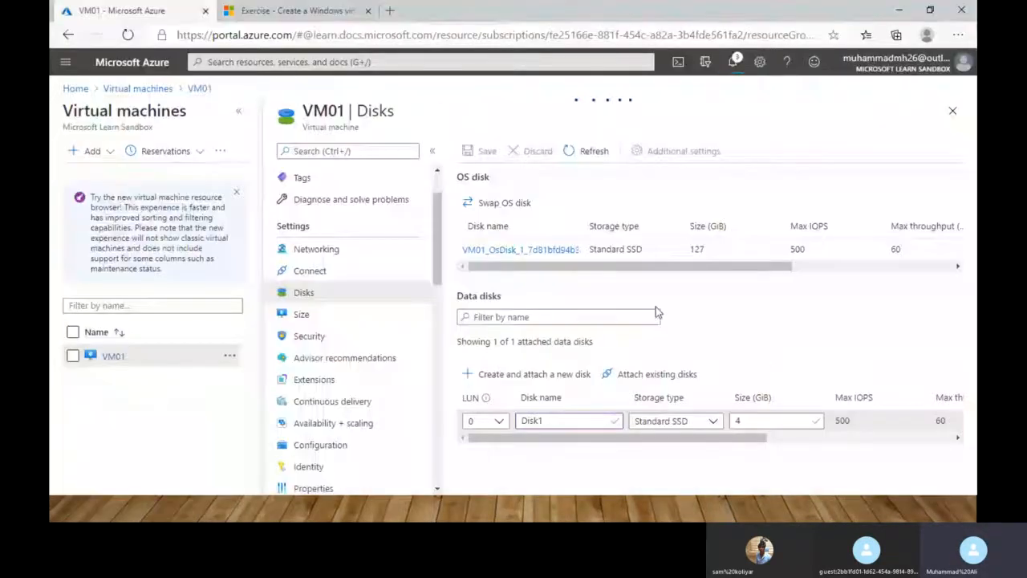
{"action": "left_click_drag", "start_coordinate": [741, 438], "coordinate": [580, 454]}
{"action": "key", "text": "alt+Tab"}
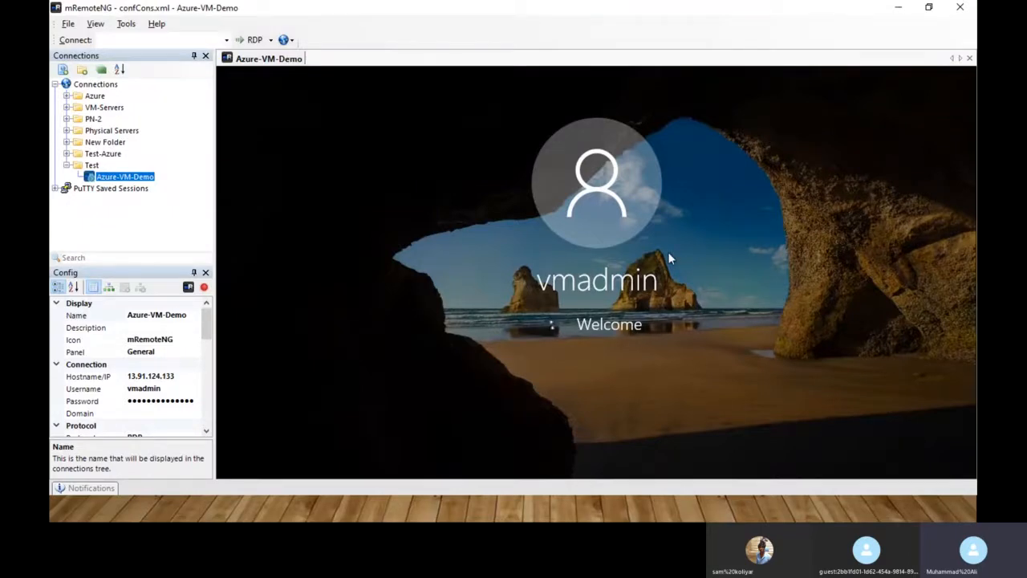
{"action": "key", "text": "alt+Tab"}
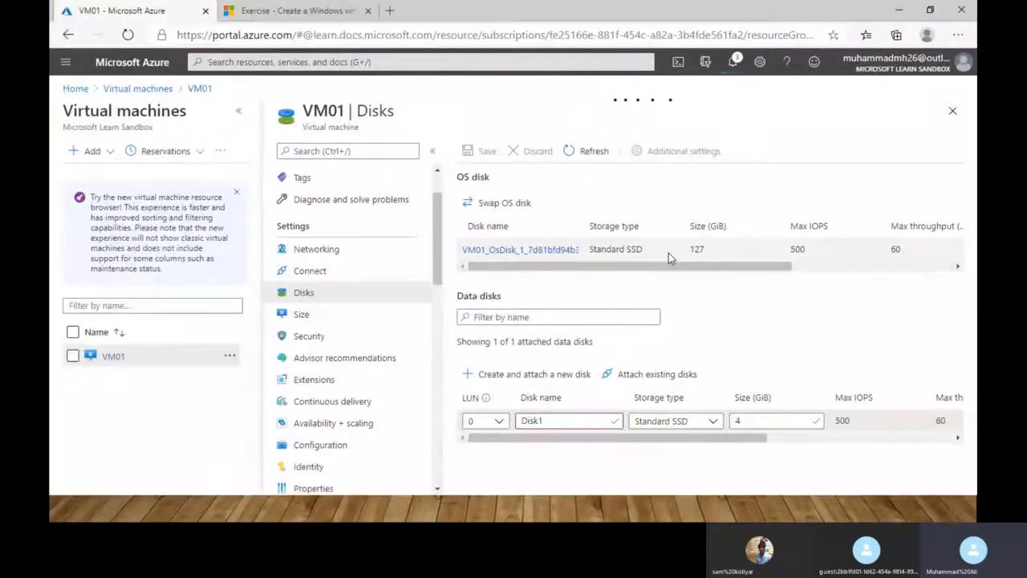
{"action": "key", "text": "alt+Tab"}
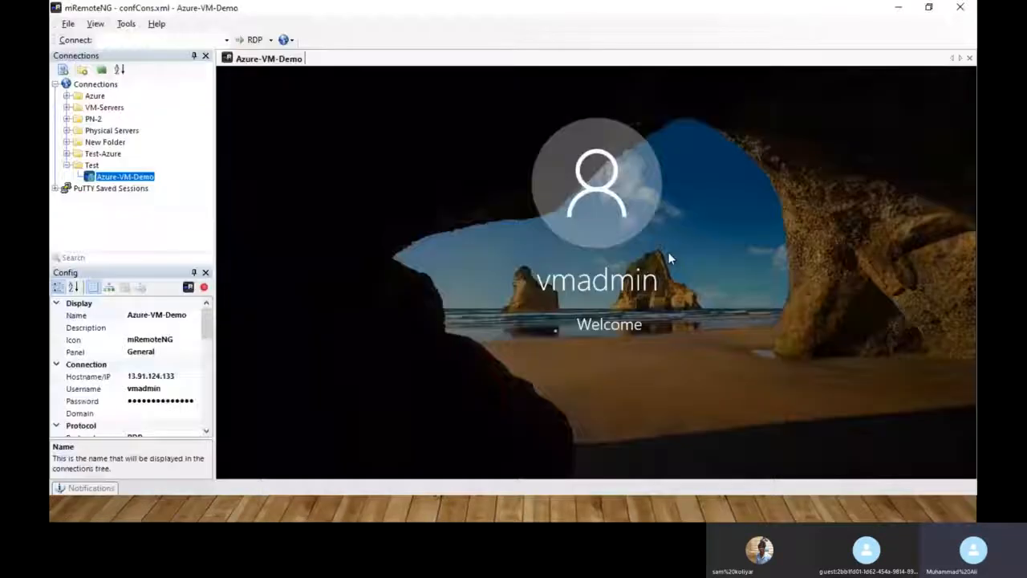
{"action": "key", "text": "alt+Tab"}
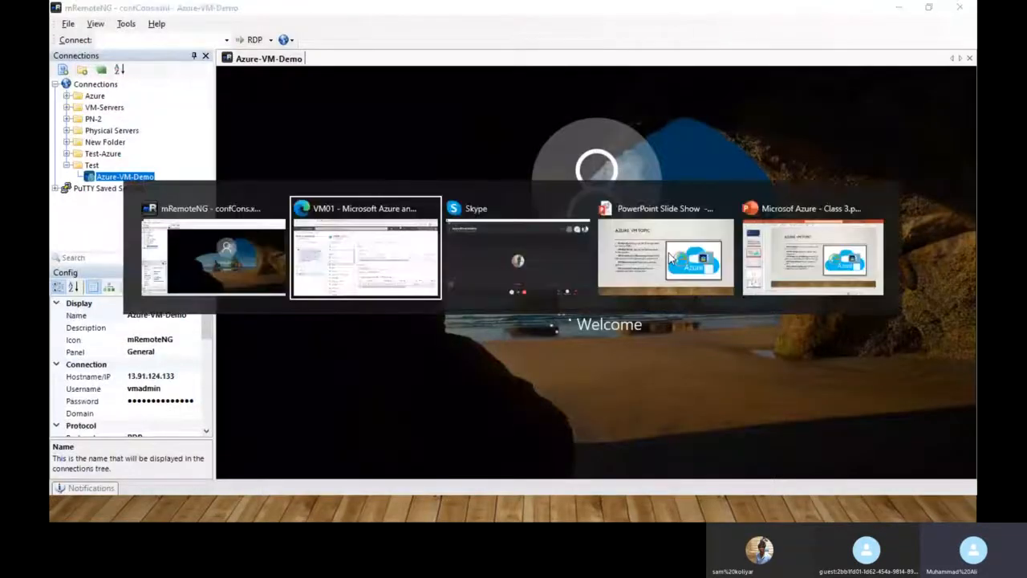
{"action": "key", "text": "alt+Tab"}
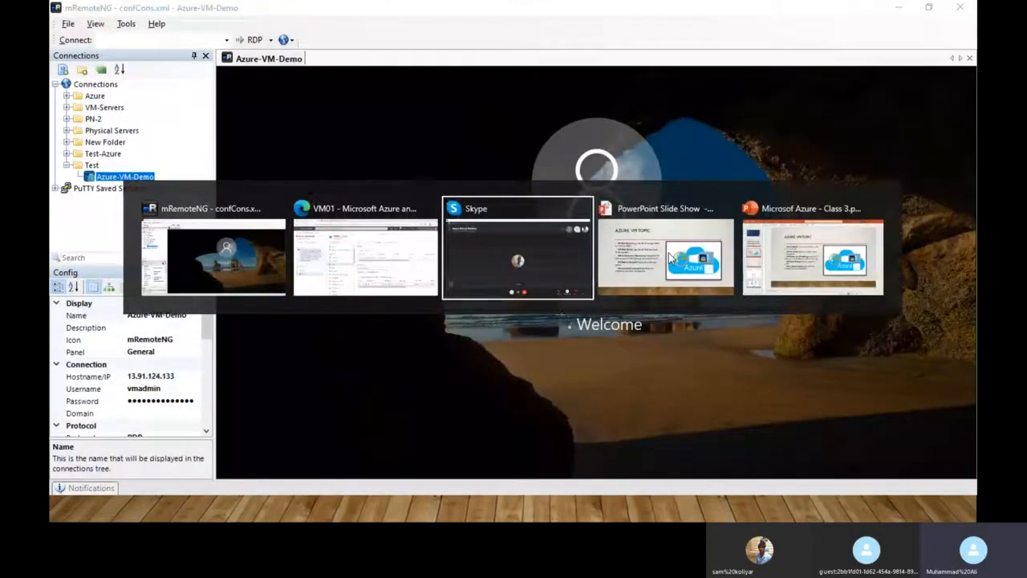
{"action": "key", "text": "alt+Tab"}
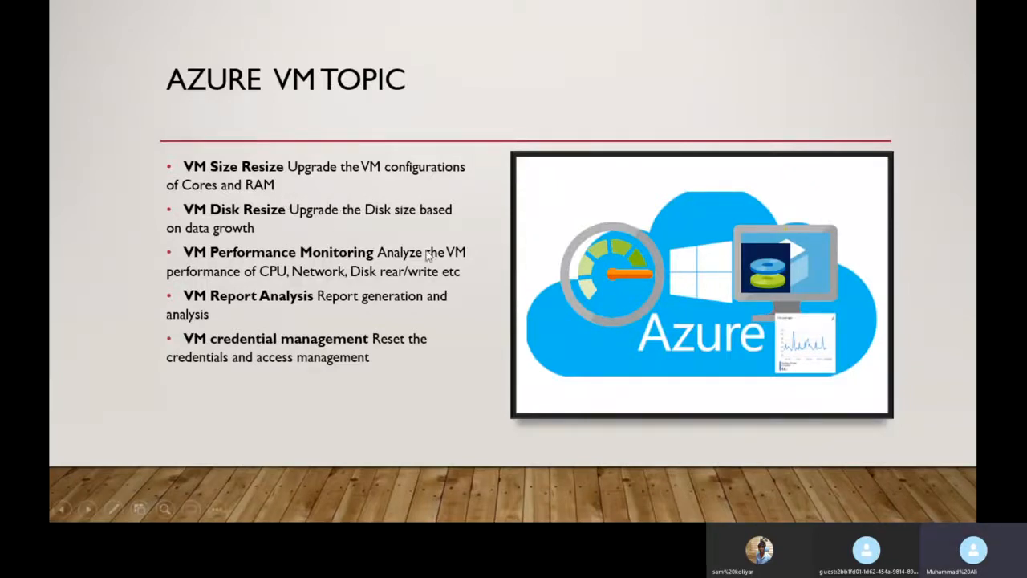
{"action": "key", "text": "alt+Tab"}
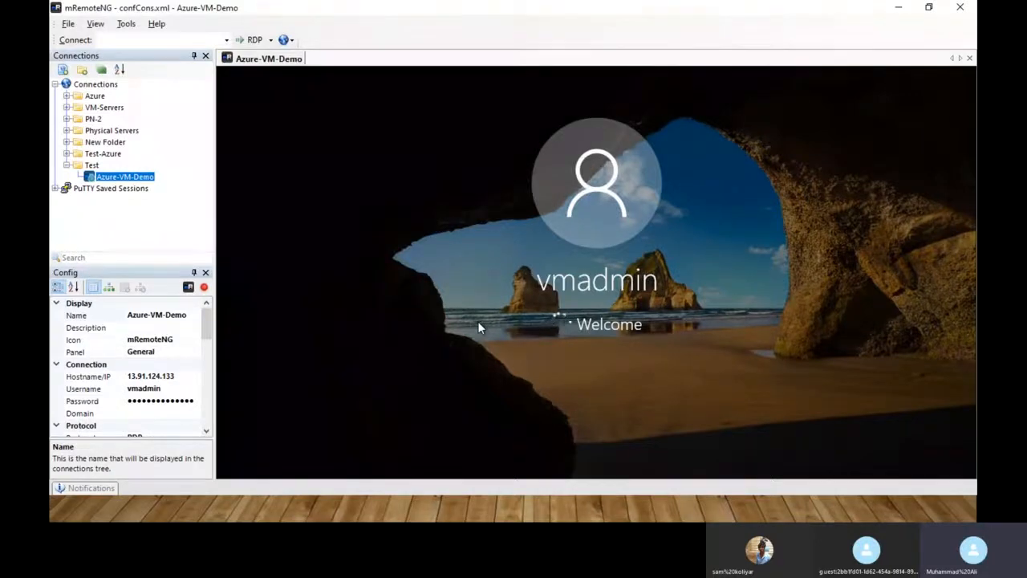
{"action": "key", "text": "alt+Tab"}
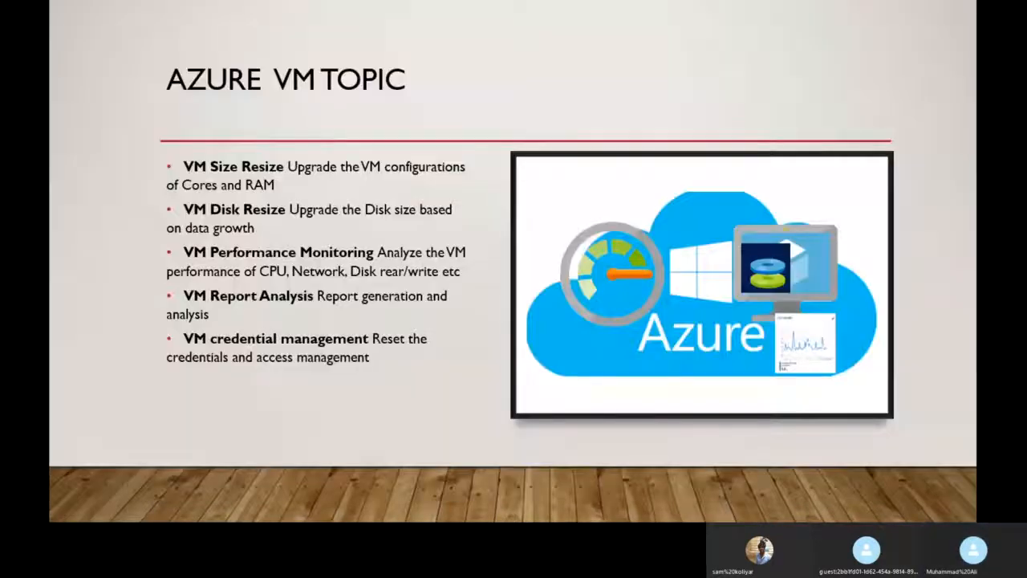
{"action": "key", "text": "alt+Tab"}
{"action": "key", "text": "Tab"}
{"action": "key", "text": "alt+Tab"}
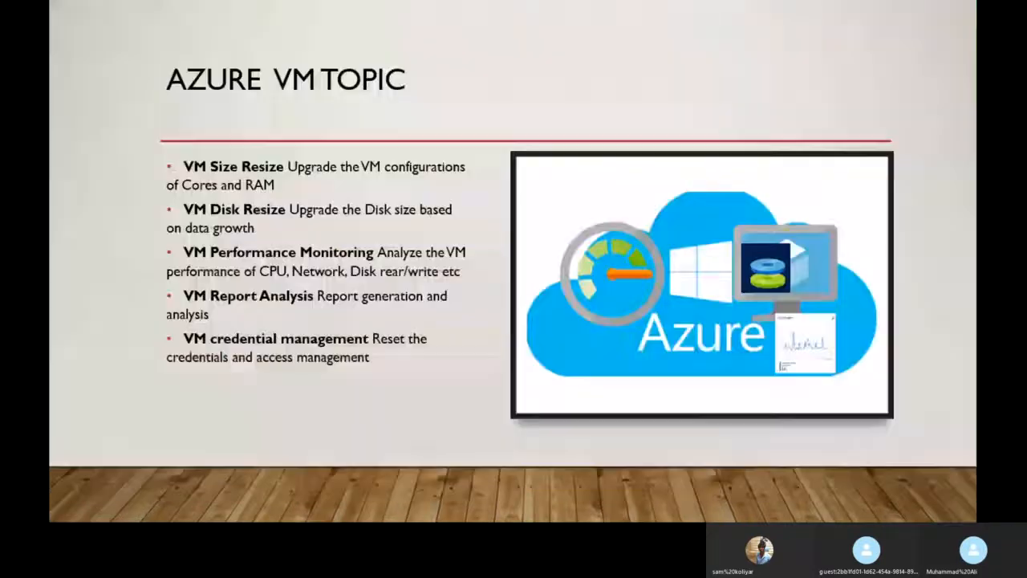
{"action": "key", "text": "alt+Tab"}
{"action": "key", "text": "Tab"}
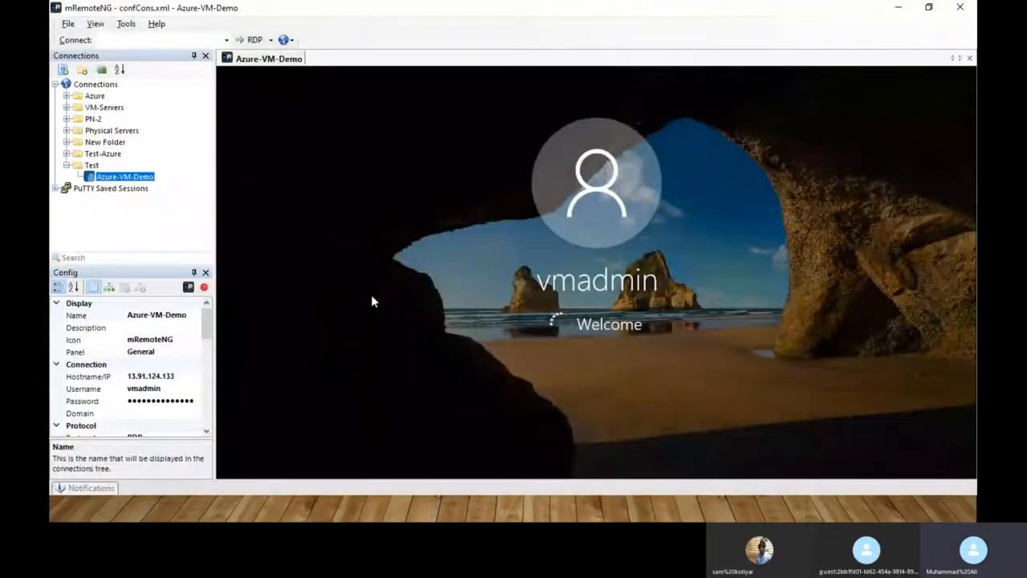
{"action": "key", "text": "alt+Tab"}
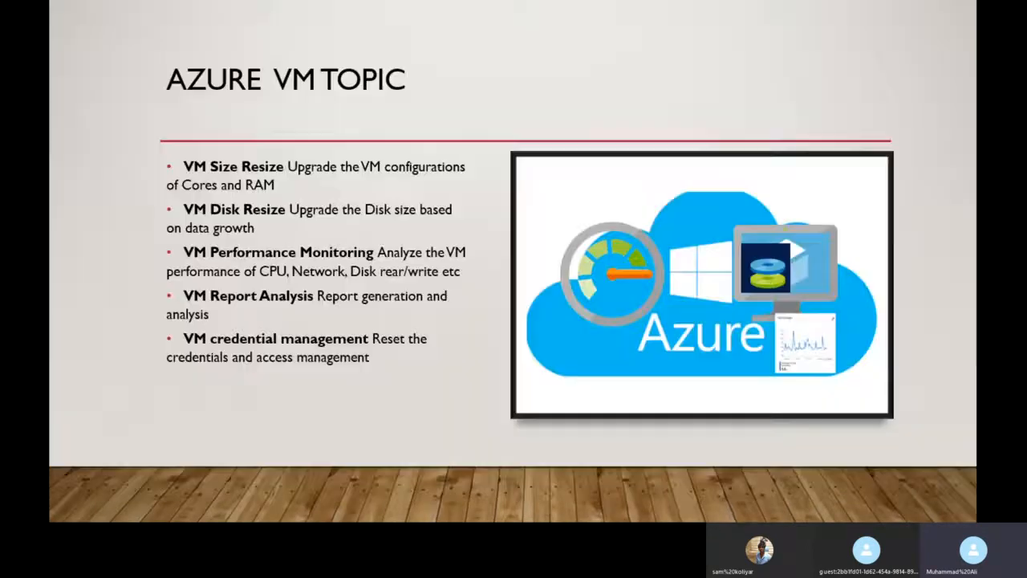
{"action": "key", "text": "alt+Tab"}
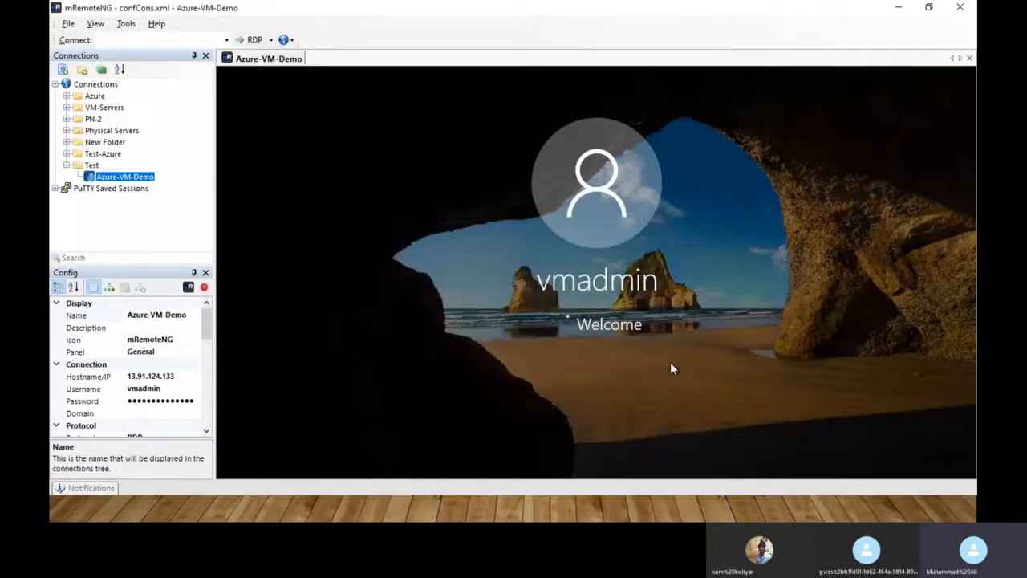
Switch to Skype and stop the recording of the Azure Demo Session call.
{"action": "key", "text": "alt+Tab"}
{"action": "key", "text": "alt+Tab"}
{"action": "key", "text": "Tab"}
{"action": "key", "text": "alt+Tab"}
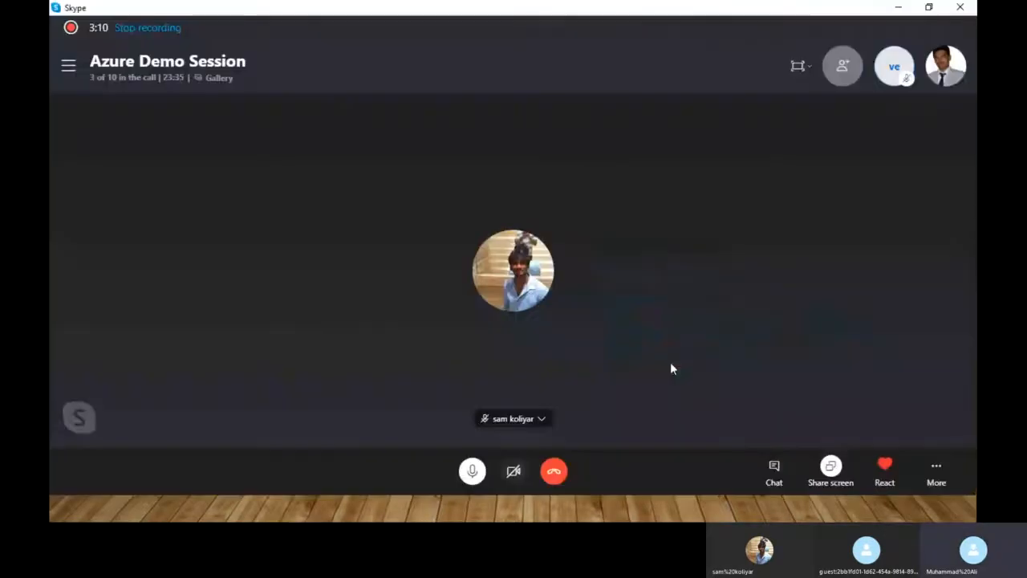
{"action": "left_click", "coordinate": [936, 473]}
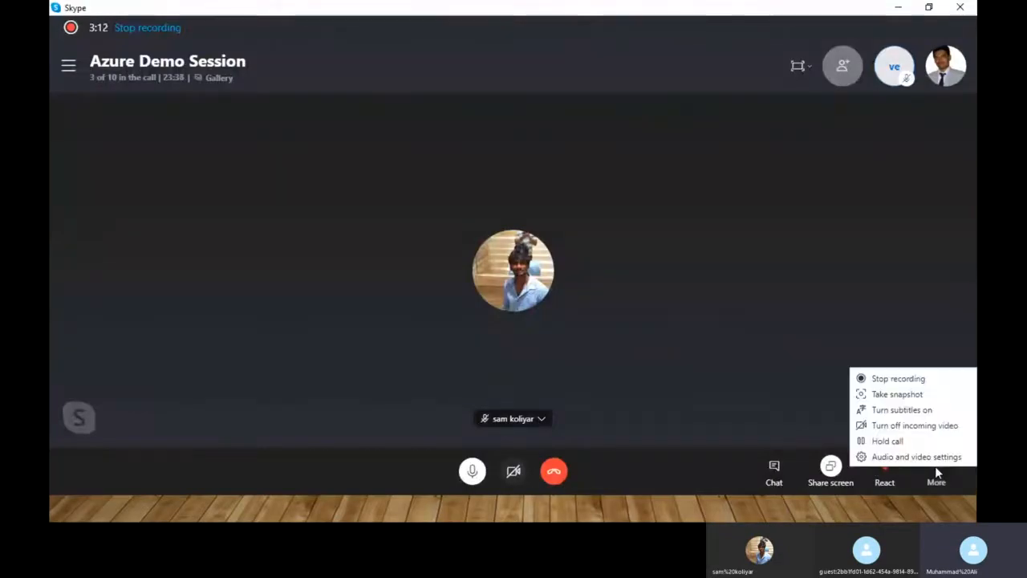
{"action": "left_click", "coordinate": [908, 378]}
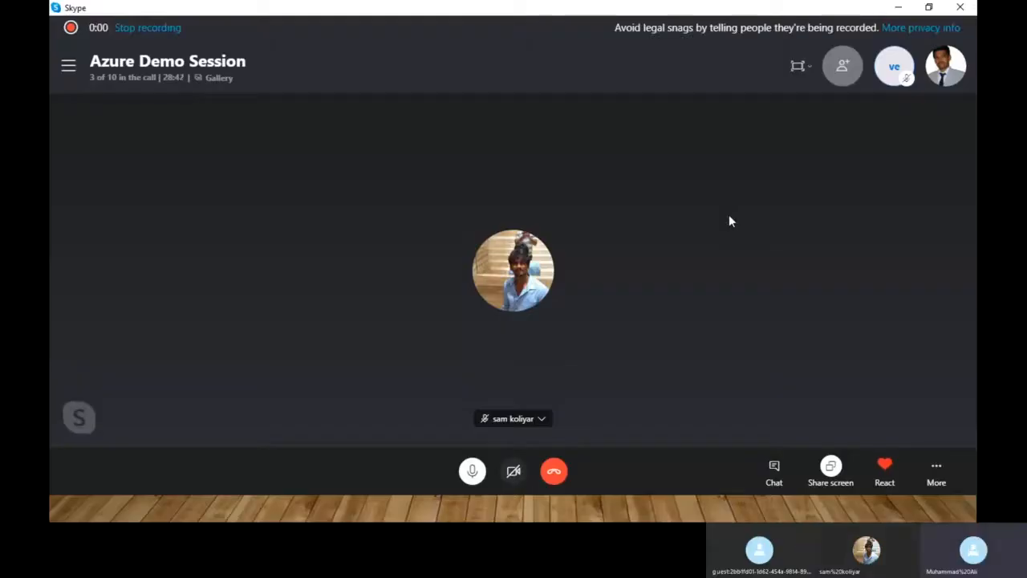
Open New Volume (F:) in the mRemoteNG remote session and VM01's Disks settings in the Azure portal.
{"action": "key", "text": "alt+Tab"}
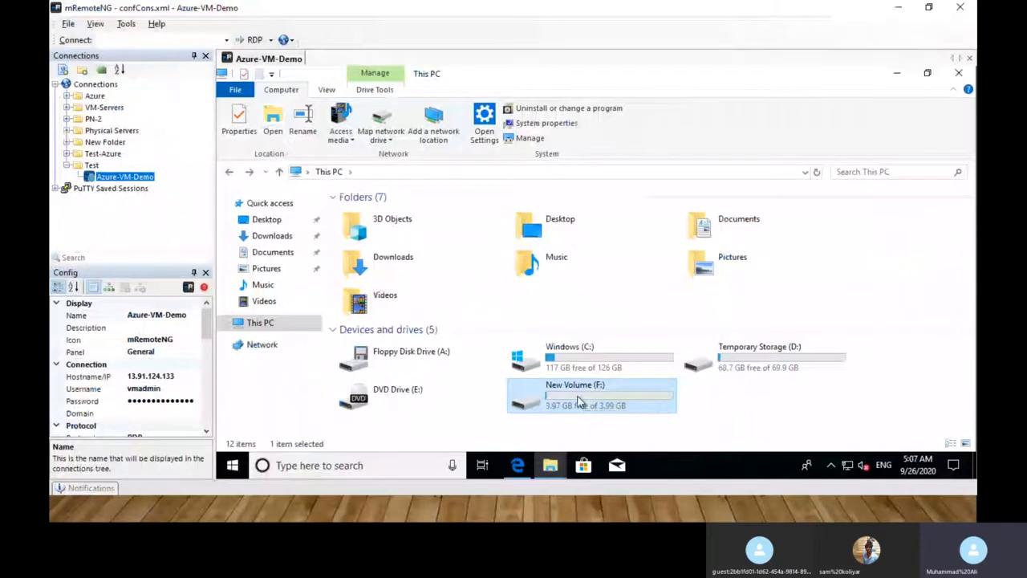
{"action": "double_click", "coordinate": [579, 401]}
{"action": "key", "text": "alt+Tab"}
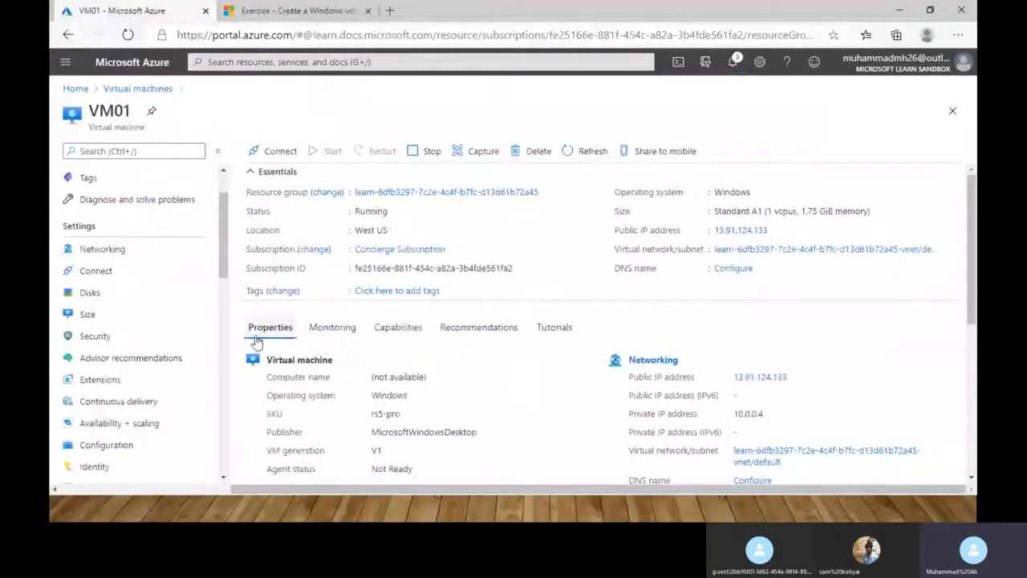
{"action": "left_click", "coordinate": [95, 292]}
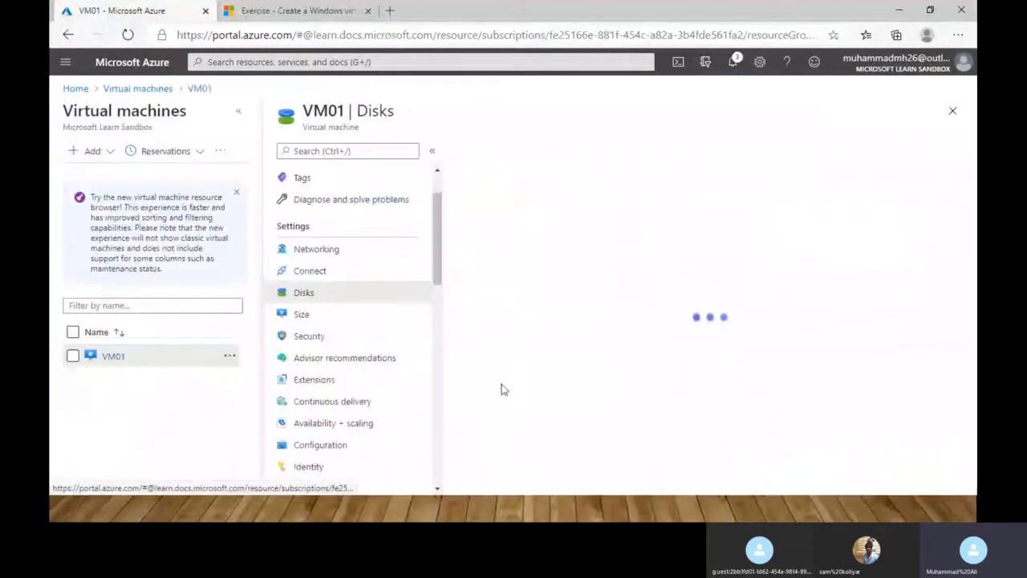
{"action": "left_click_drag", "start_coordinate": [656, 442], "coordinate": [600, 445]}
Compare the files on New Volume (F:) in mRemoteNG with the Disk1 entry in VM01's data disks in the Azure portal.
{"action": "key", "text": "alt+Tab"}
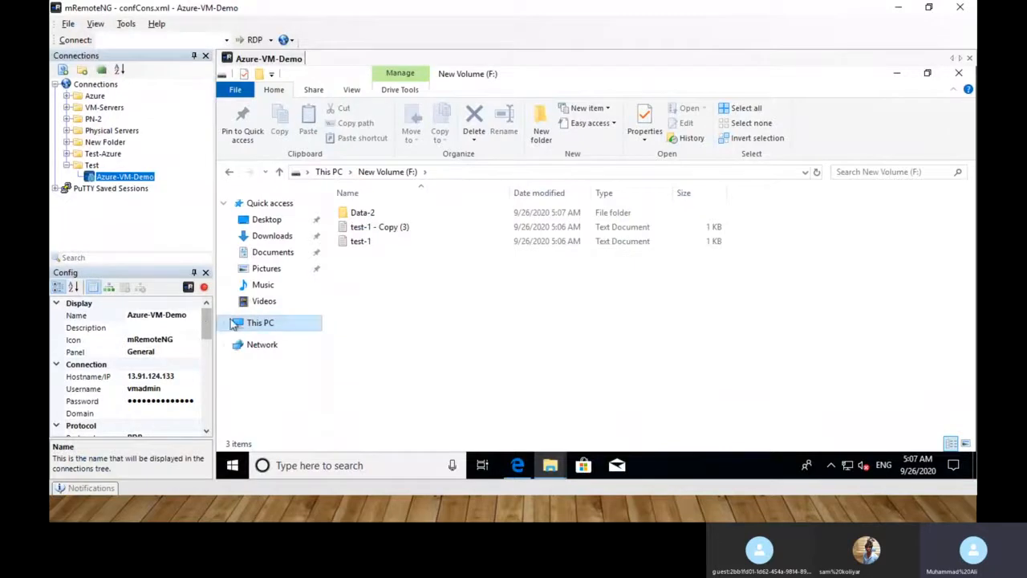
{"action": "left_click", "coordinate": [255, 323]}
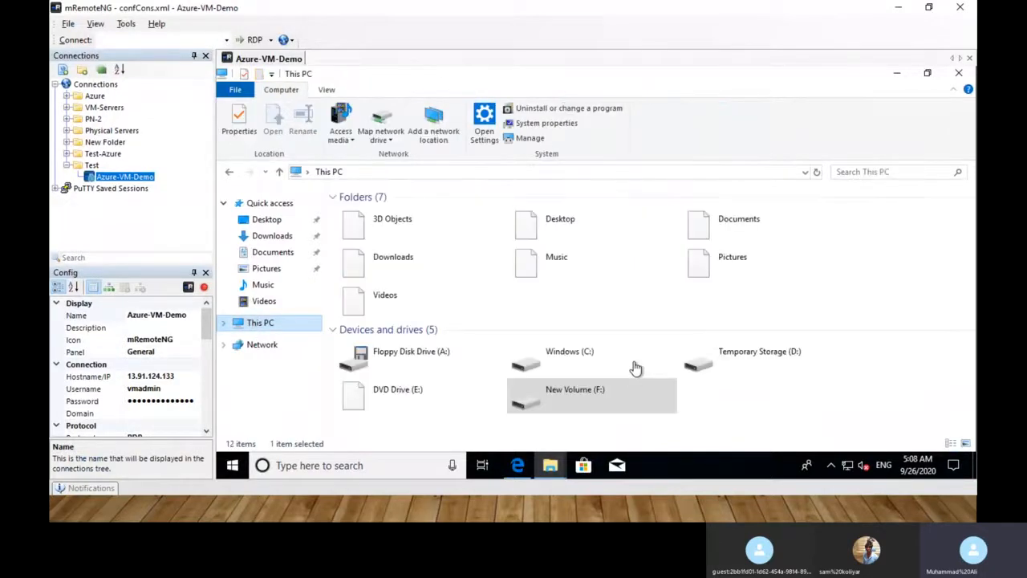
{"action": "double_click", "coordinate": [639, 407]}
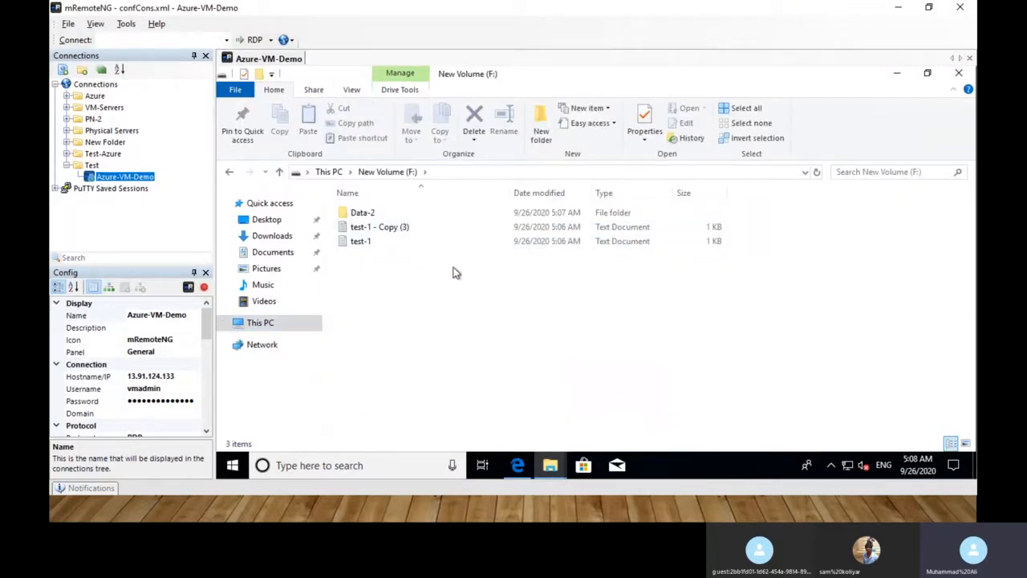
{"action": "key", "text": "alt+Tab"}
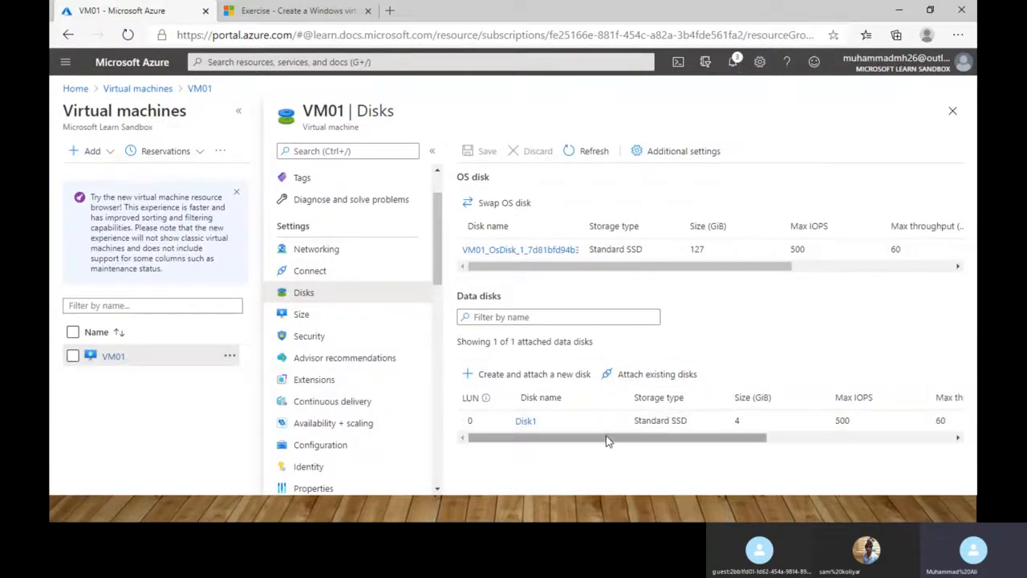
{"action": "left_click_drag", "start_coordinate": [607, 439], "coordinate": [573, 452]}
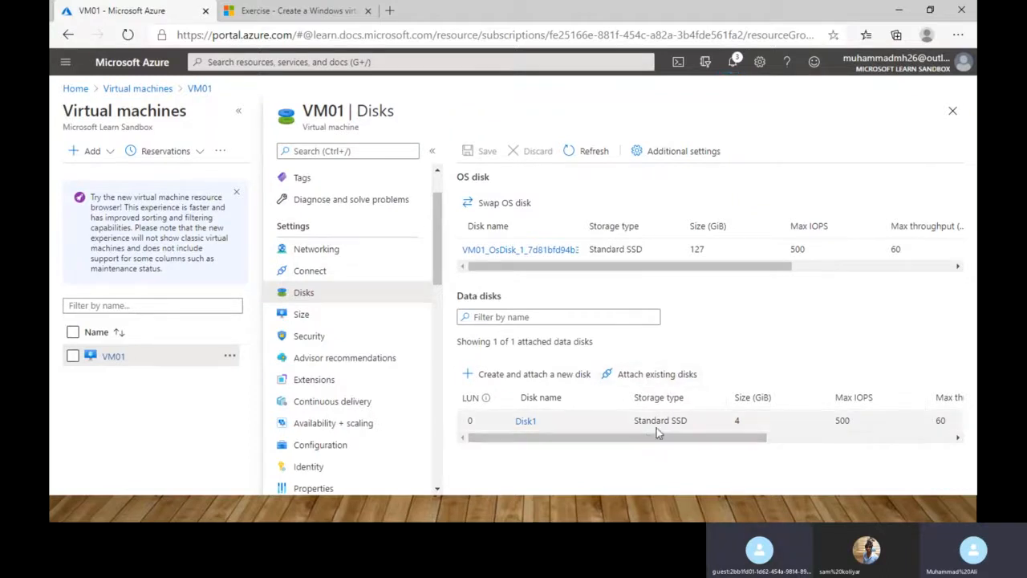
{"action": "left_click_drag", "start_coordinate": [648, 436], "coordinate": [861, 449]}
Switch to Skype and open the list of participants in the Azure Demo Session call.
{"action": "key", "text": "alt+Tab"}
{"action": "key", "text": "alt+Tab"}
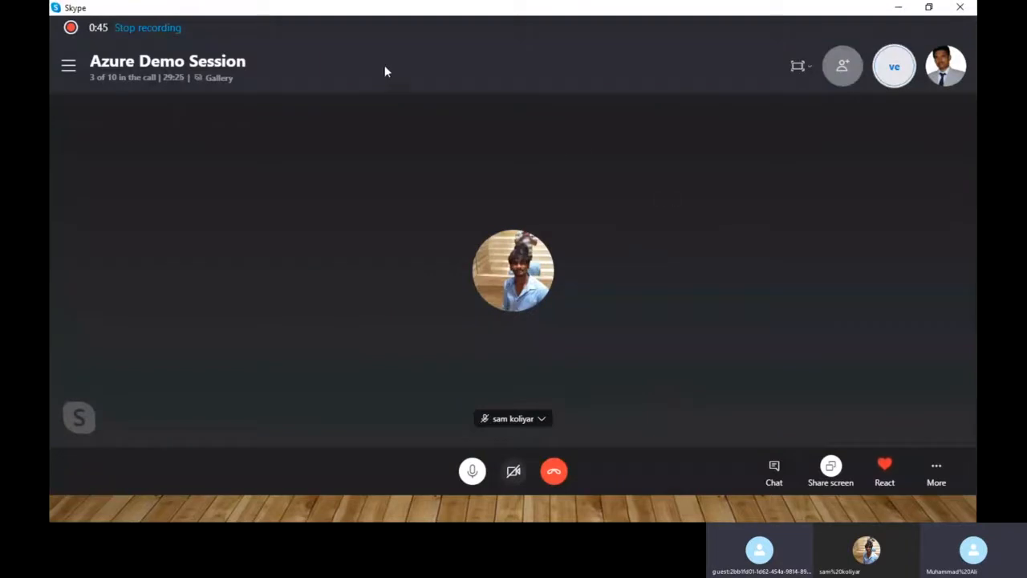
{"action": "left_click", "coordinate": [114, 77]}
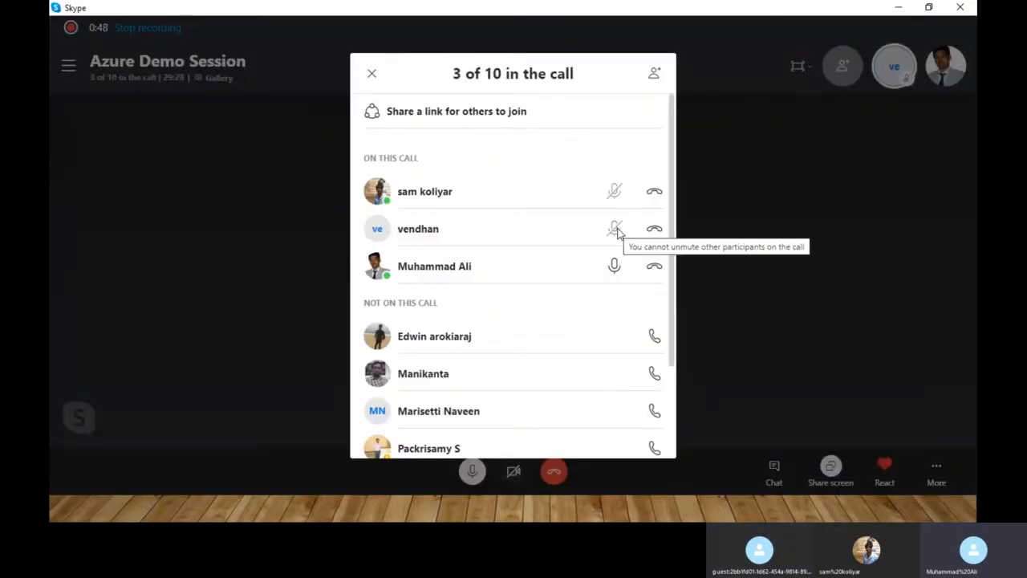
Back in the Azure portal, detach the Disk1 data disk from VM01 and save the disk configuration.
{"action": "key", "text": "alt+Tab"}
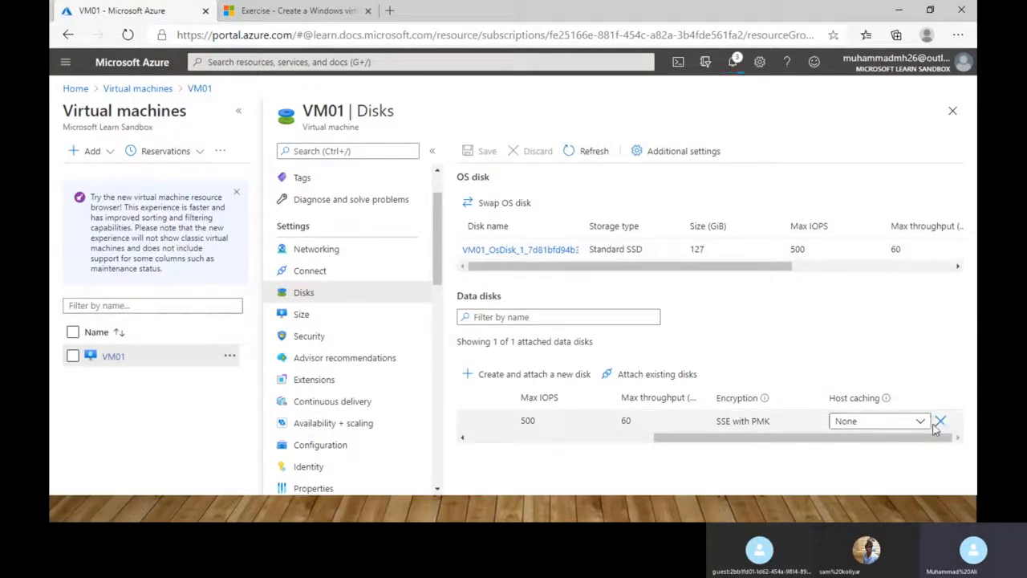
{"action": "left_click_drag", "start_coordinate": [701, 439], "coordinate": [795, 465]}
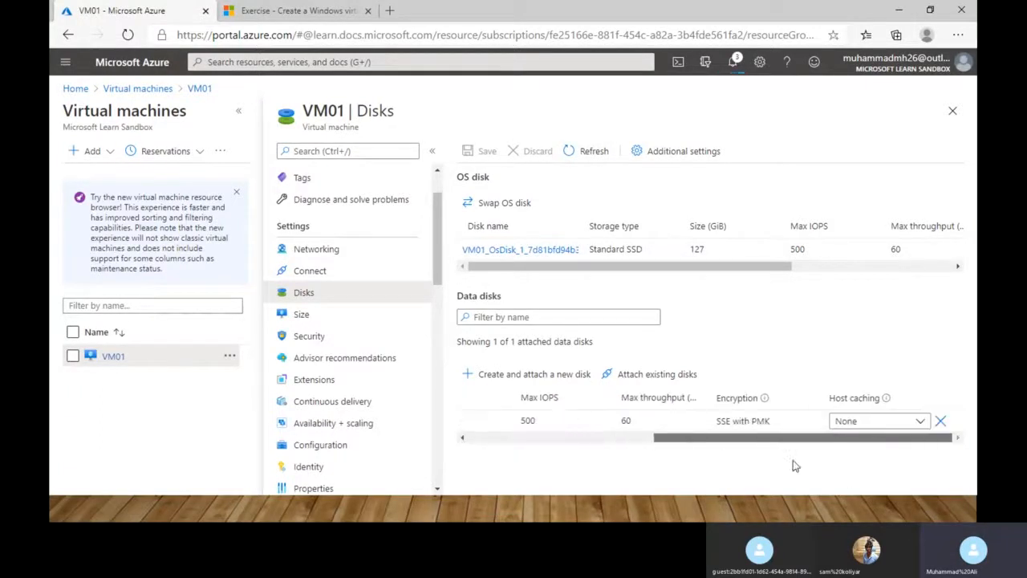
{"action": "left_click", "coordinate": [940, 421]}
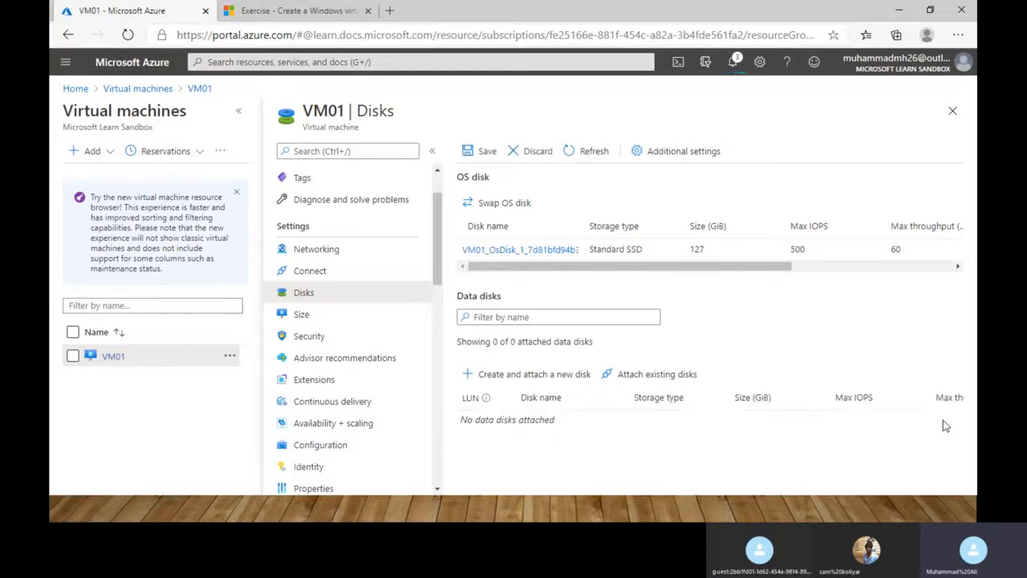
{"action": "left_click", "coordinate": [492, 154]}
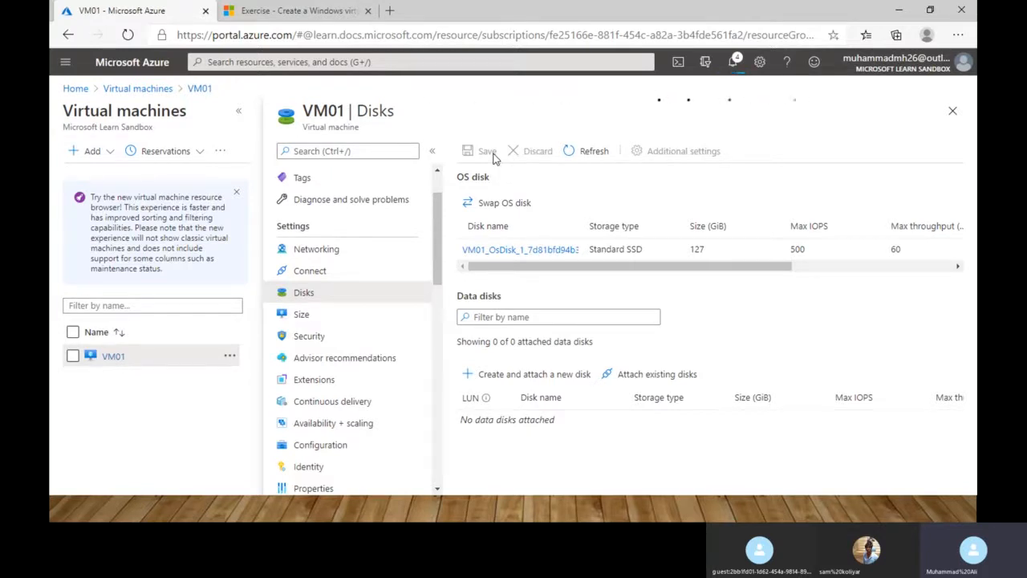
Switch to mRemoteNG and open File Explorer in the Azure-VM-Demo remote session.
{"action": "key", "text": "alt+Tab"}
{"action": "key", "text": "alt+Tab"}
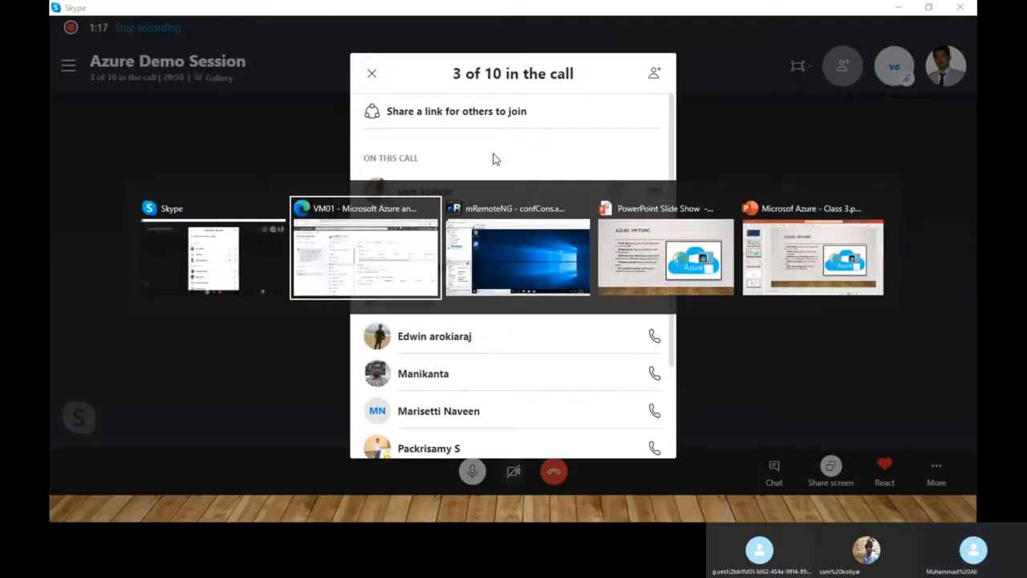
{"action": "key", "text": "alt+Tab"}
{"action": "left_click", "coordinate": [552, 467]}
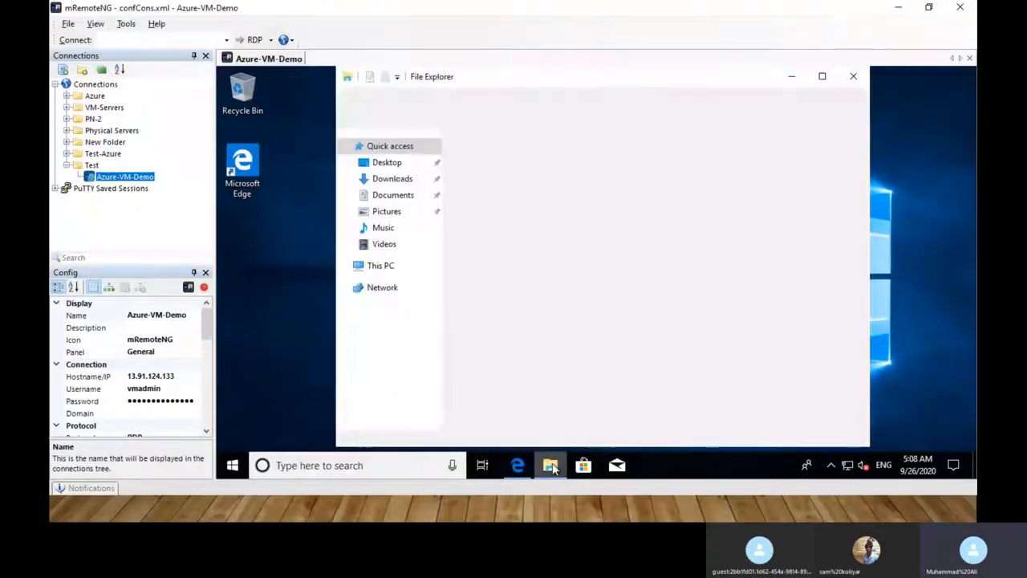
Return to the Azure portal's home page, search for "disk" and open the Disks service.
{"action": "key", "text": "alt+Tab"}
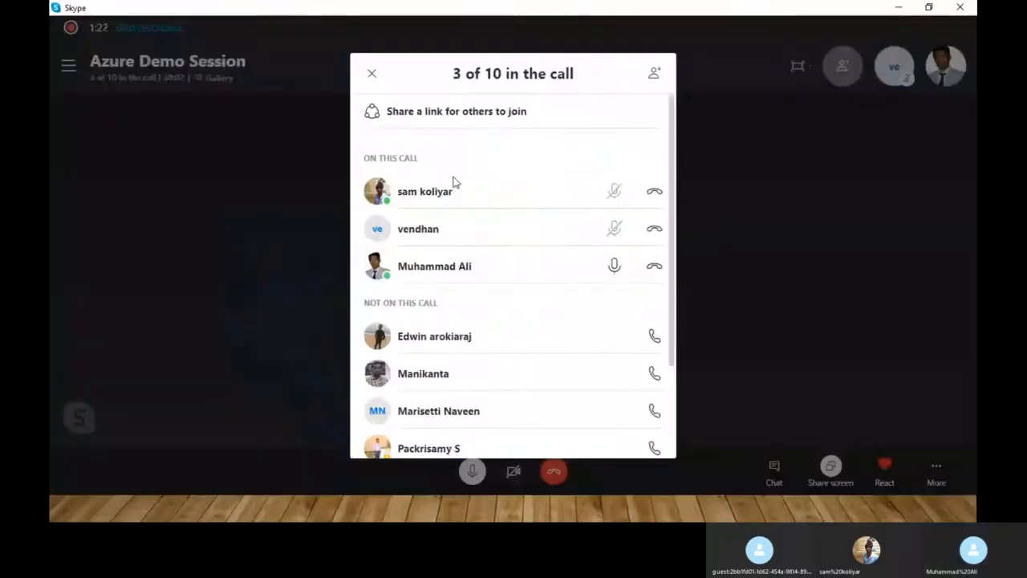
{"action": "key", "text": "alt+Tab"}
{"action": "key", "text": "alt+Tab"}
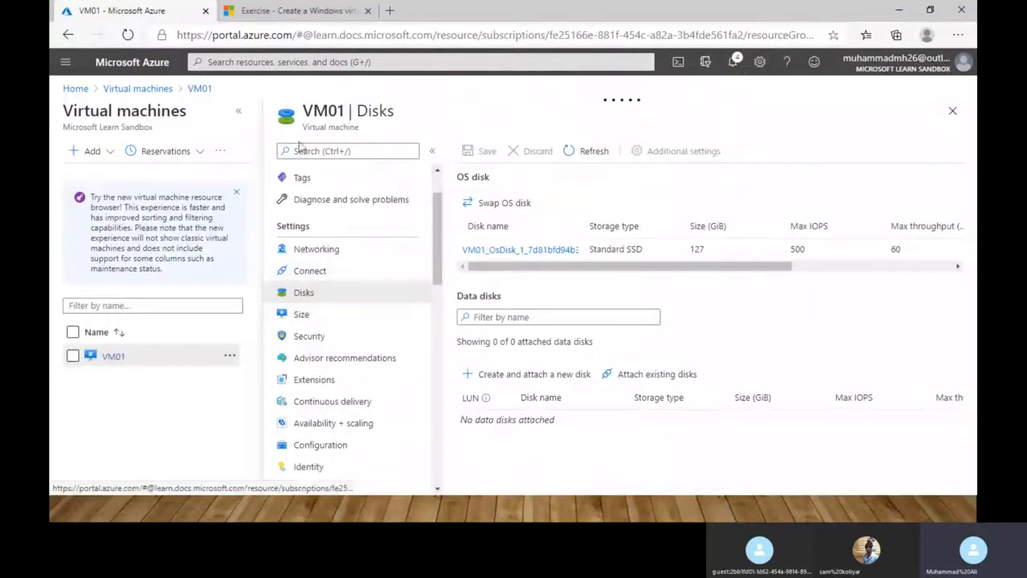
{"action": "left_click", "coordinate": [165, 89]}
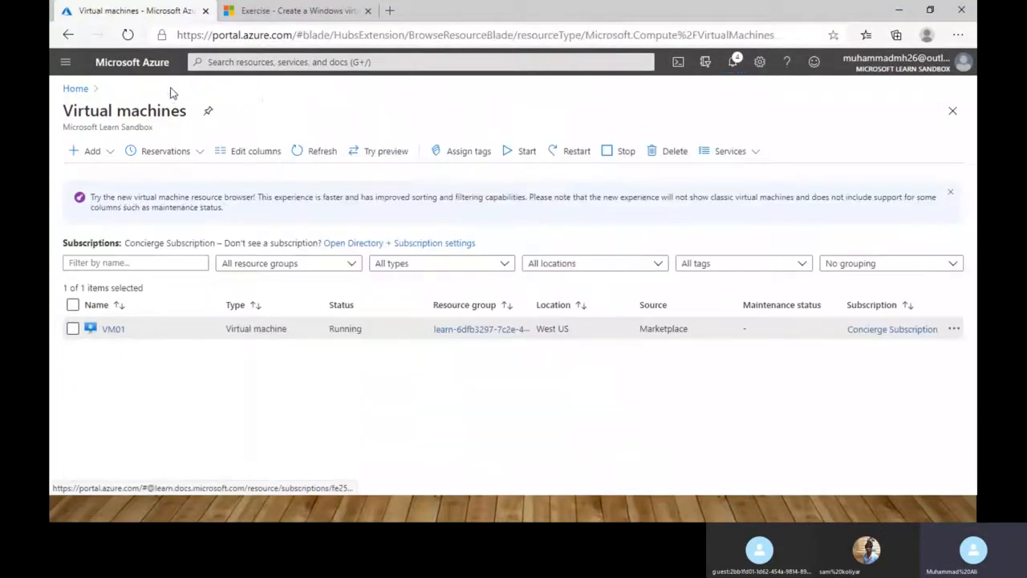
{"action": "left_click", "coordinate": [74, 88]}
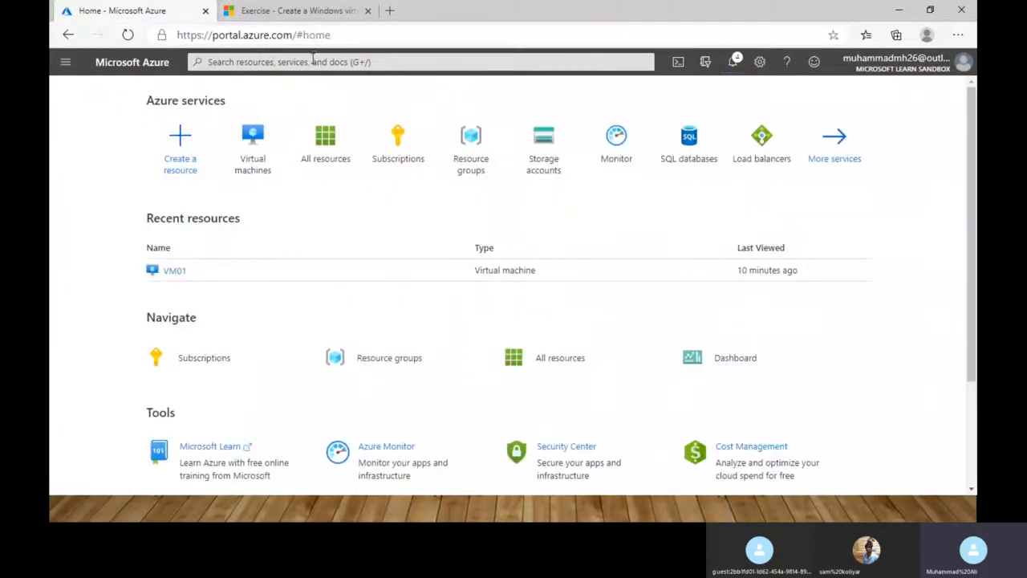
{"action": "left_click", "coordinate": [312, 60]}
{"action": "type", "text": "disk"}
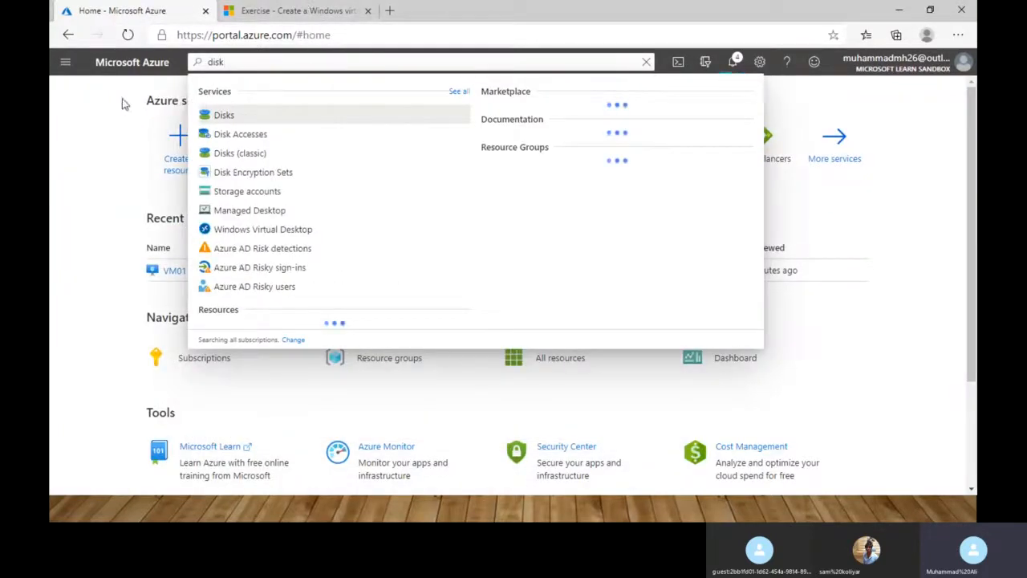
{"action": "left_click", "coordinate": [224, 115]}
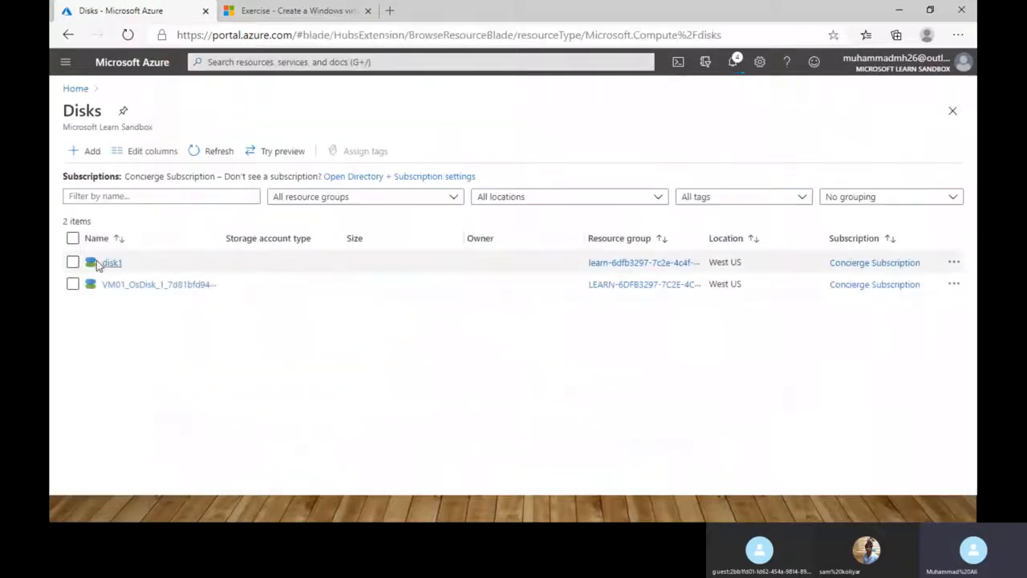
Open the configuration of disk1 and check the portal notifications for the progress of the virtual machine update.
{"action": "left_click", "coordinate": [110, 263]}
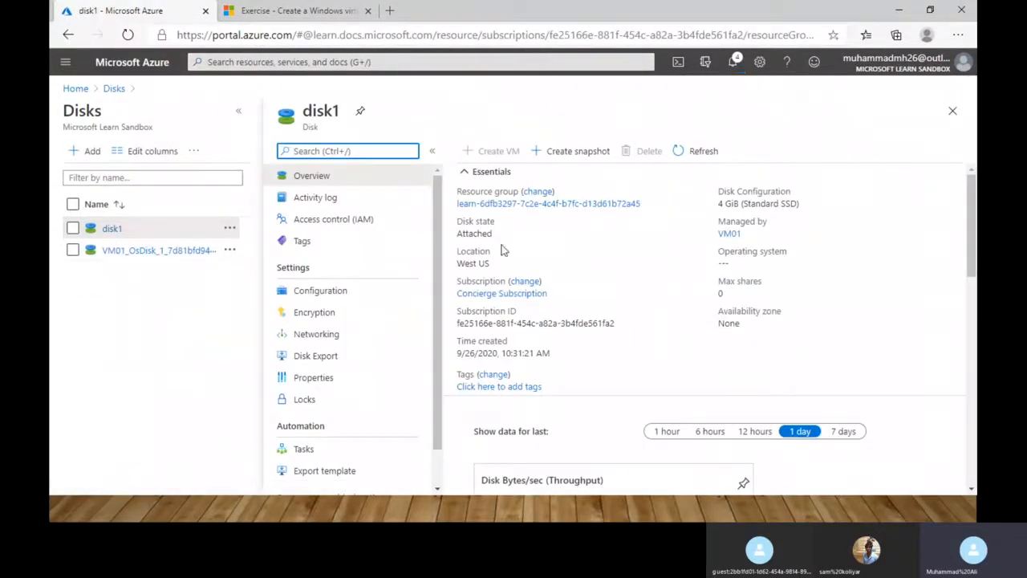
{"action": "left_click", "coordinate": [328, 293]}
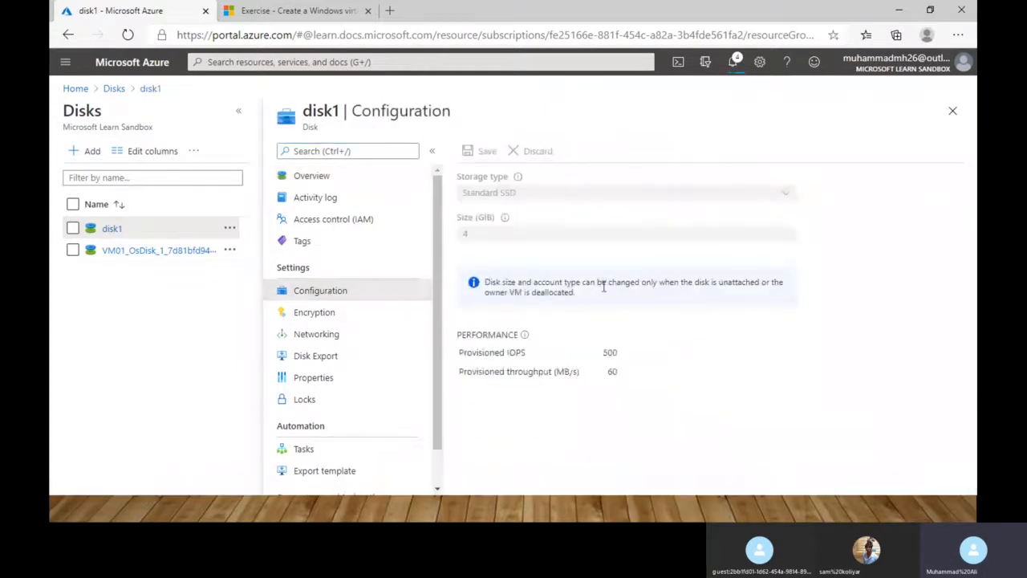
{"action": "left_click", "coordinate": [734, 65]}
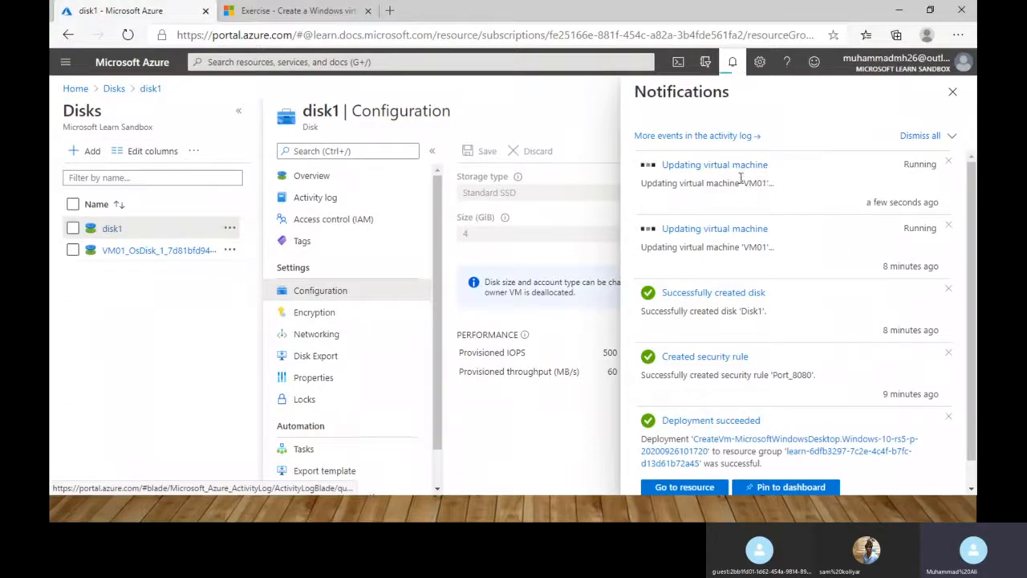
{"action": "left_click", "coordinate": [952, 92]}
Return to disk1's overview, check the disk state and refresh the details.
{"action": "left_click", "coordinate": [367, 177]}
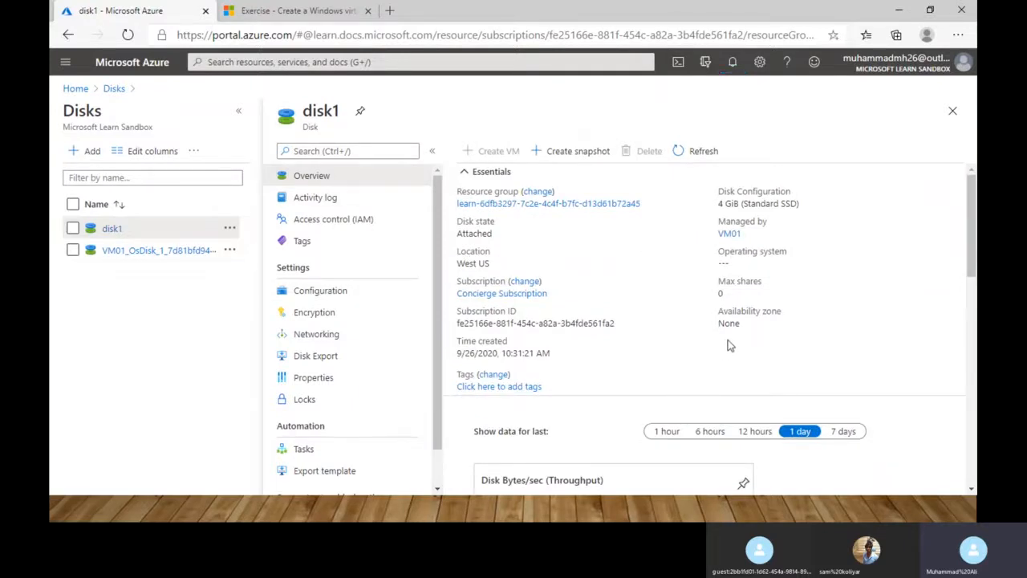
{"action": "double_click", "coordinate": [472, 230]}
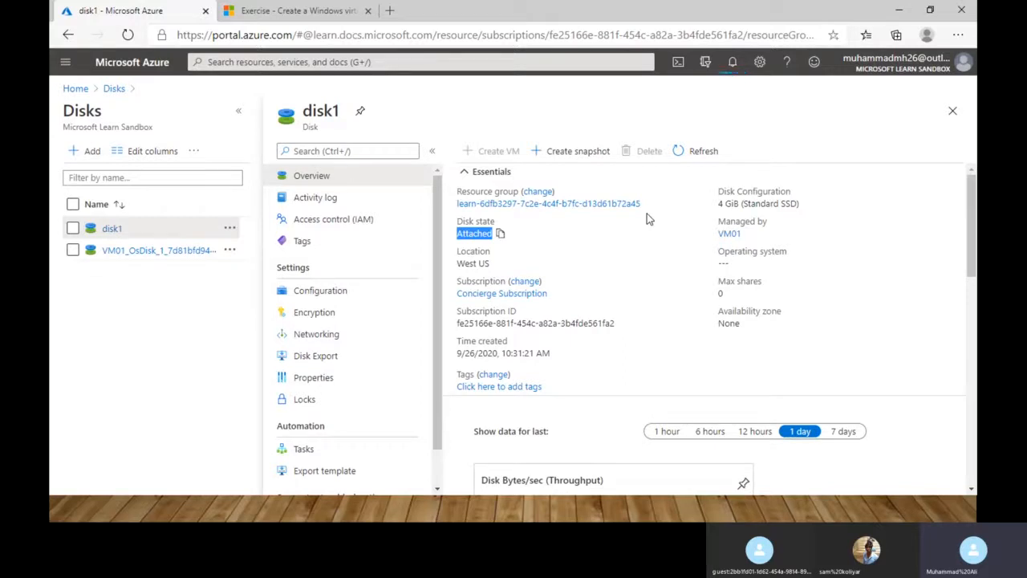
{"action": "left_click", "coordinate": [700, 153]}
Switch to mRemoteNG, check the drives under This PC in the Azure-VM-Demo session, and return to the Azure portal.
{"action": "key", "text": "alt+Tab"}
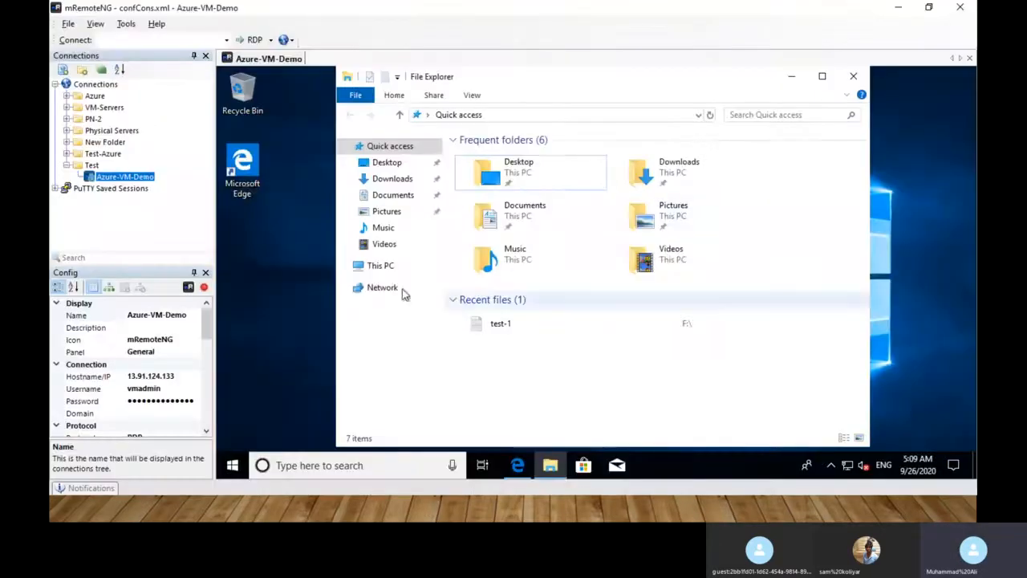
{"action": "left_click", "coordinate": [383, 270]}
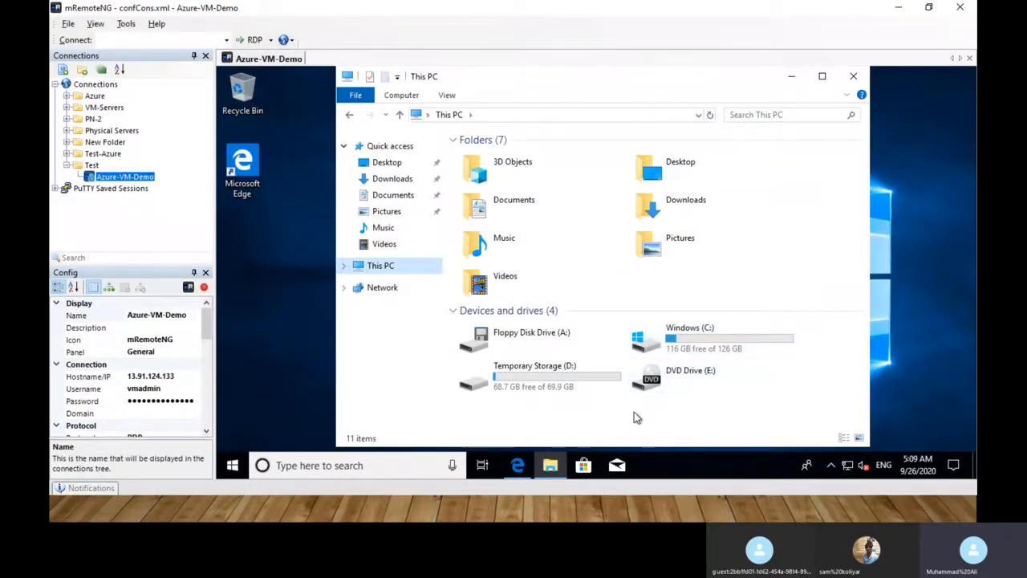
{"action": "key", "text": "alt+Tab"}
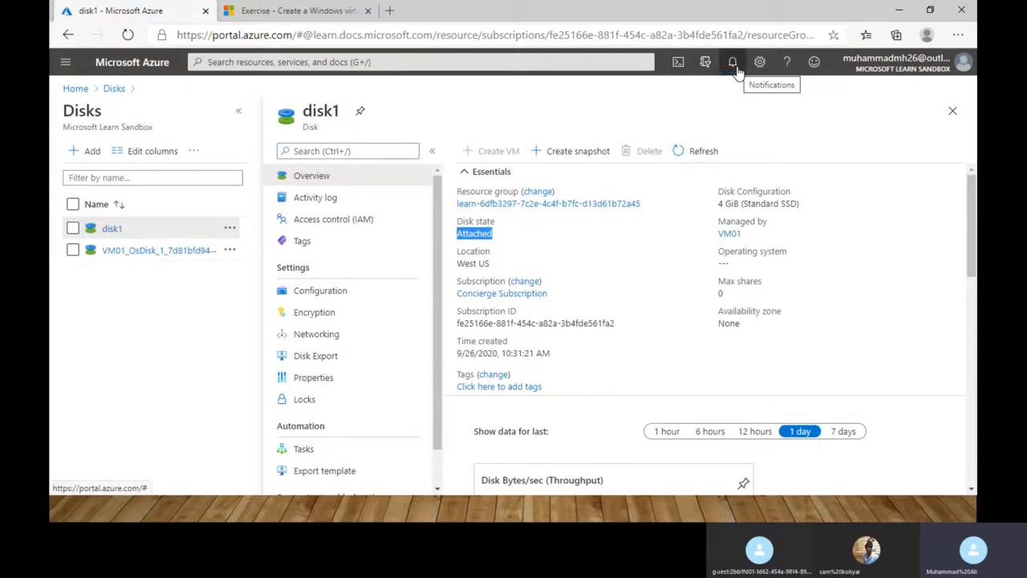
{"action": "key", "text": "alt+Tab"}
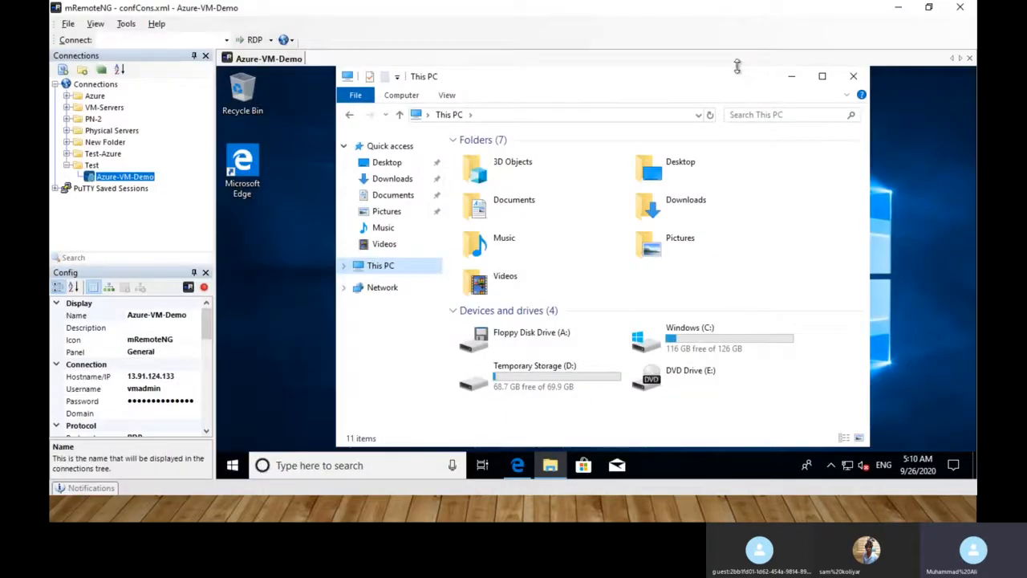
{"action": "key", "text": "alt+Tab"}
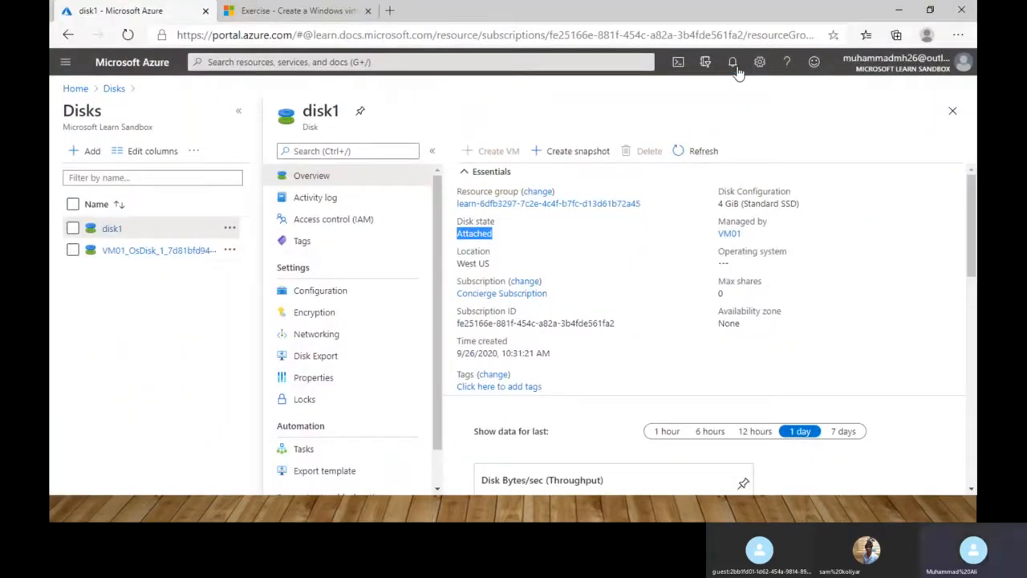
Reload the disk1 page, check the notifications, refresh the overview and examine the disk's configuration.
{"action": "left_click", "coordinate": [684, 40]}
{"action": "key", "text": "Return"}
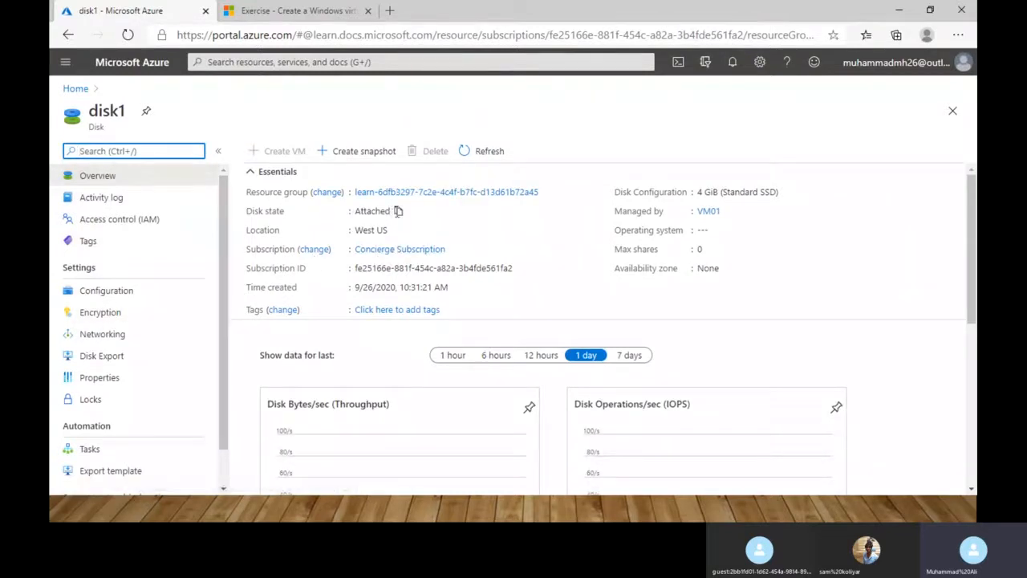
{"action": "left_click", "coordinate": [730, 71]}
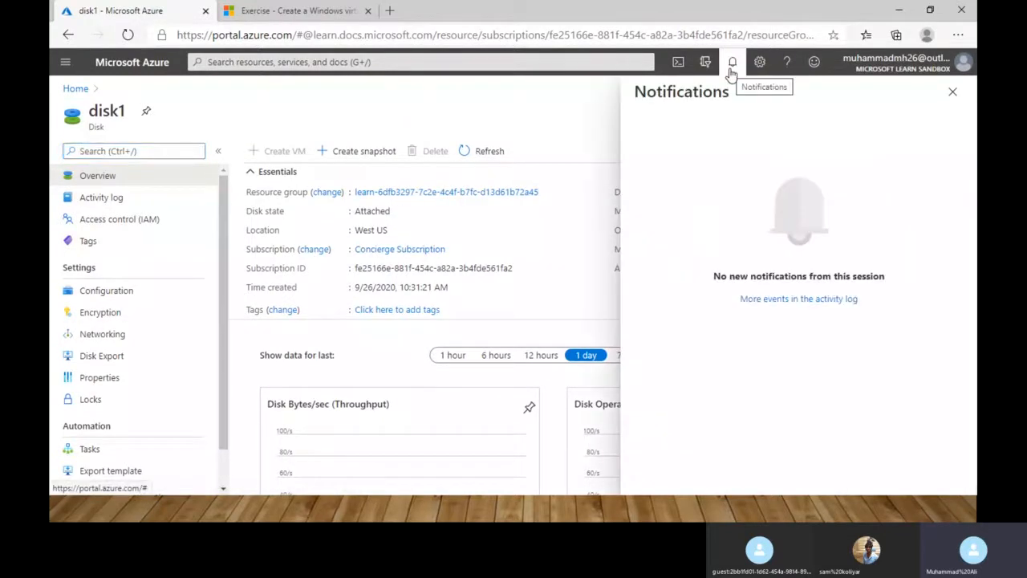
{"action": "left_click", "coordinate": [953, 93]}
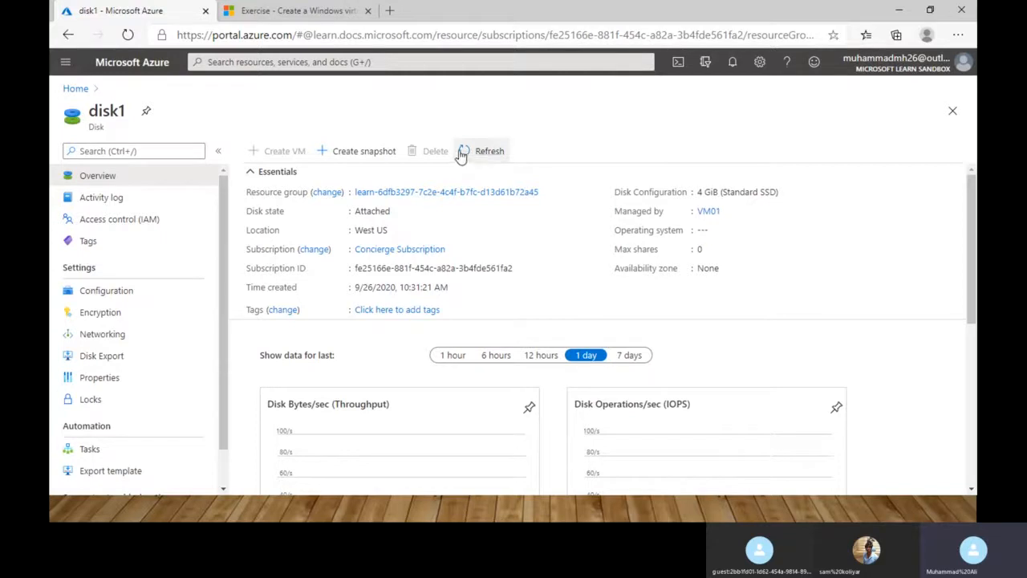
{"action": "left_click", "coordinate": [462, 152]}
{"action": "left_click", "coordinate": [134, 302]}
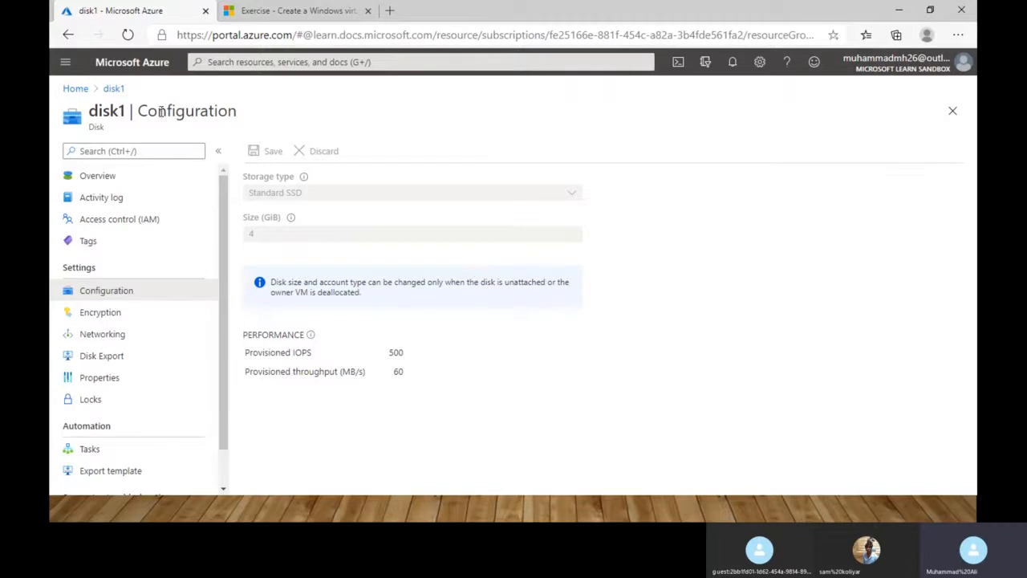
Reload the portal's home page, reopen disk1 from the Disks service and refresh its overview.
{"action": "left_click", "coordinate": [74, 88]}
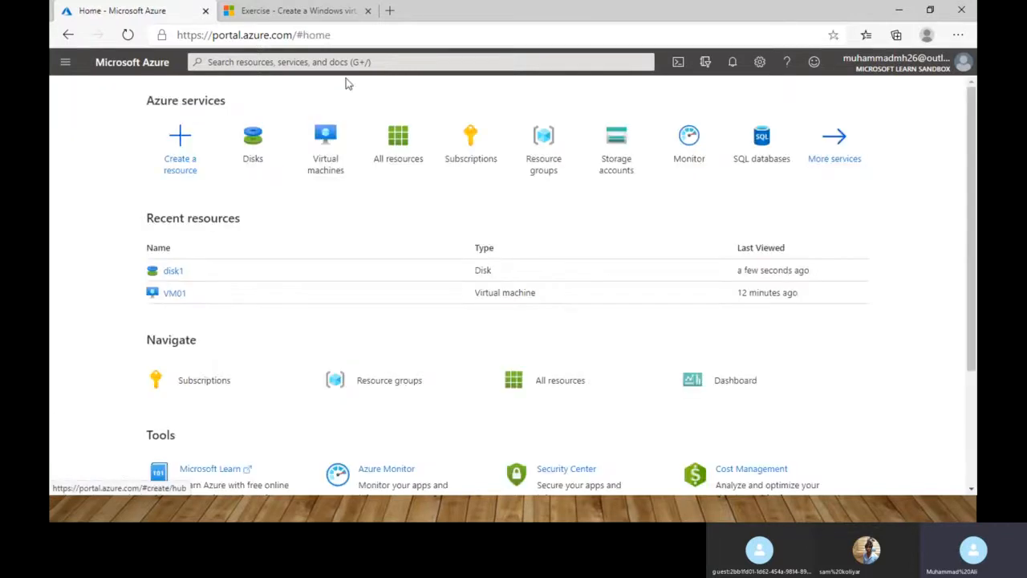
{"action": "left_click", "coordinate": [328, 36]}
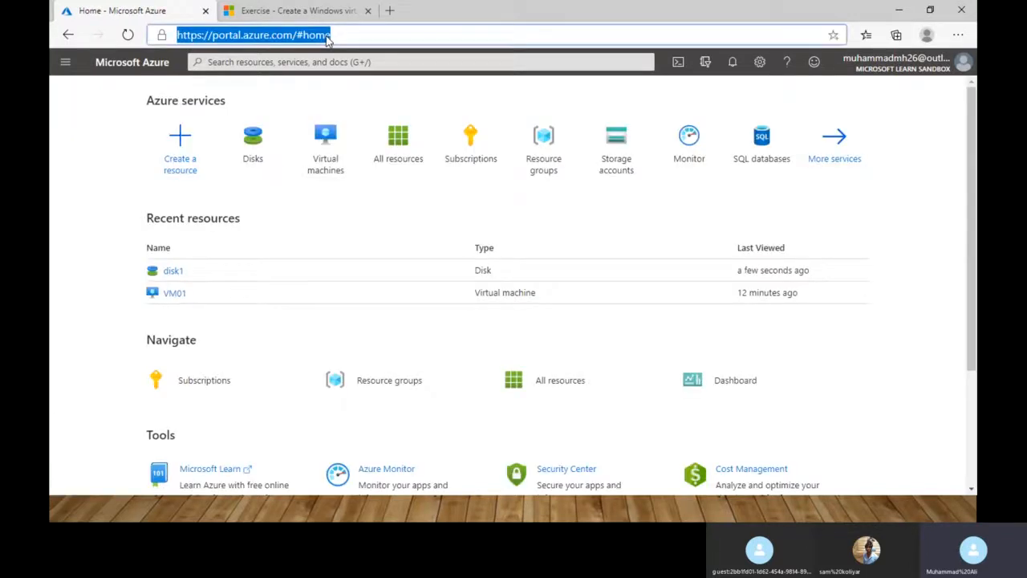
{"action": "key", "text": "Return"}
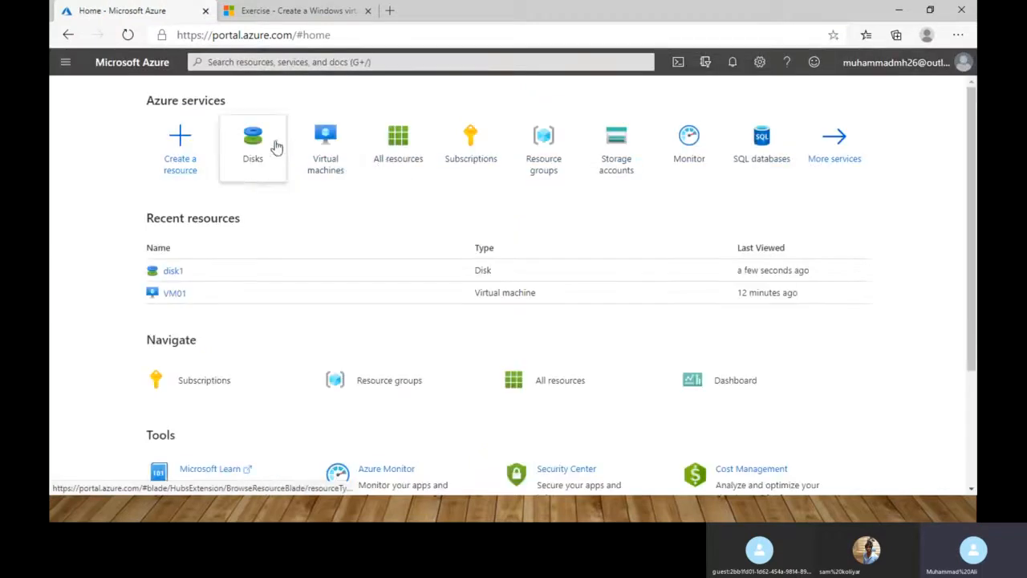
{"action": "left_click", "coordinate": [273, 145]}
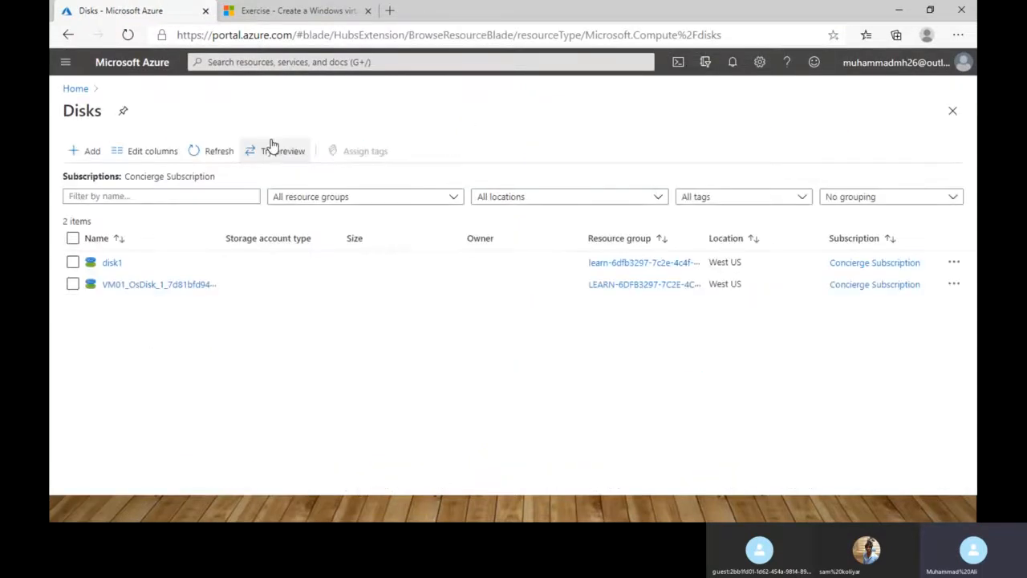
{"action": "left_click", "coordinate": [111, 264]}
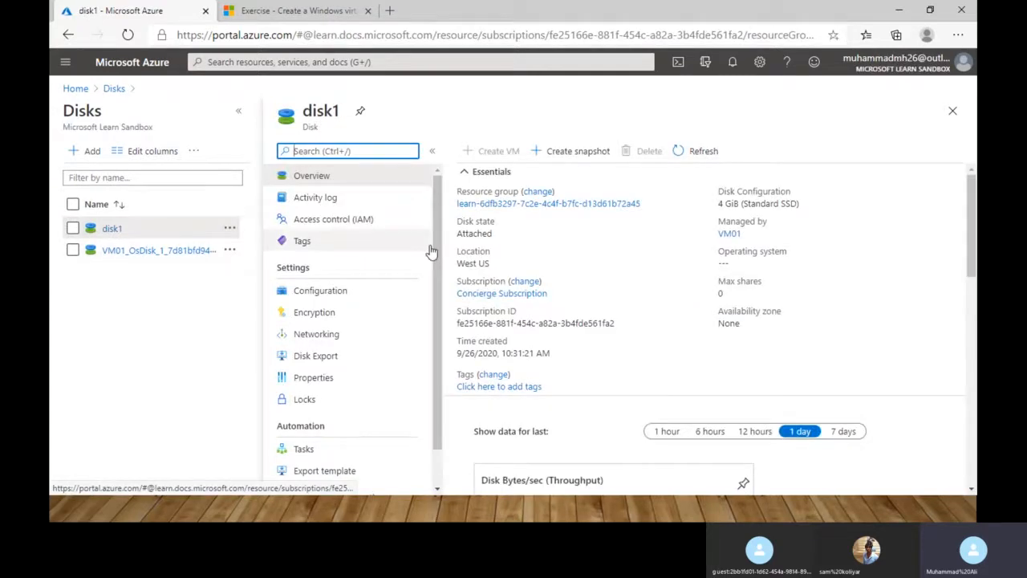
{"action": "left_click", "coordinate": [686, 157]}
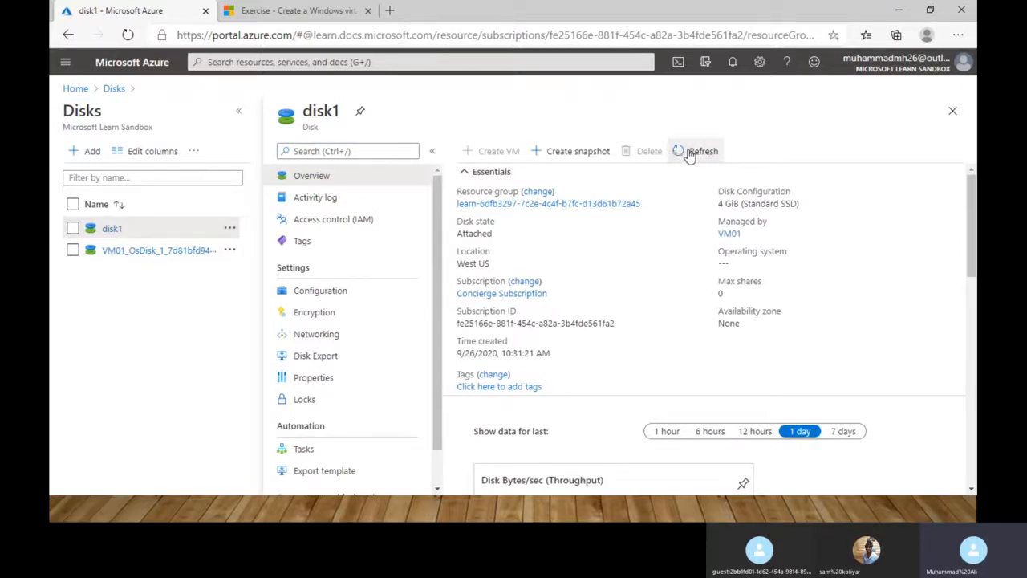
Reload the disk1 page, reopen the disk through the home page and Disks service, and refresh its state again.
{"action": "left_click", "coordinate": [626, 36]}
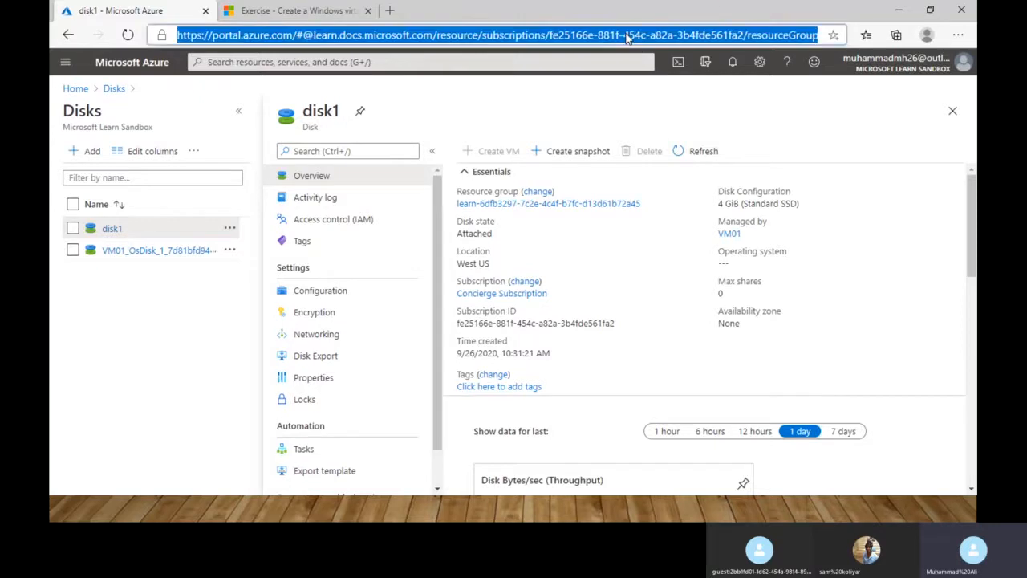
{"action": "key", "text": "Return"}
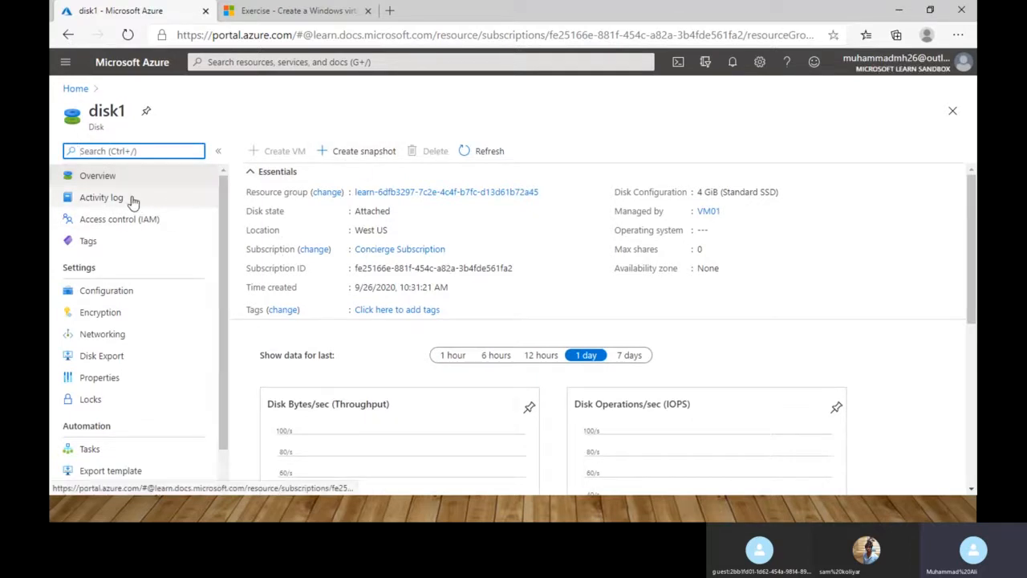
{"action": "left_click", "coordinate": [77, 89]}
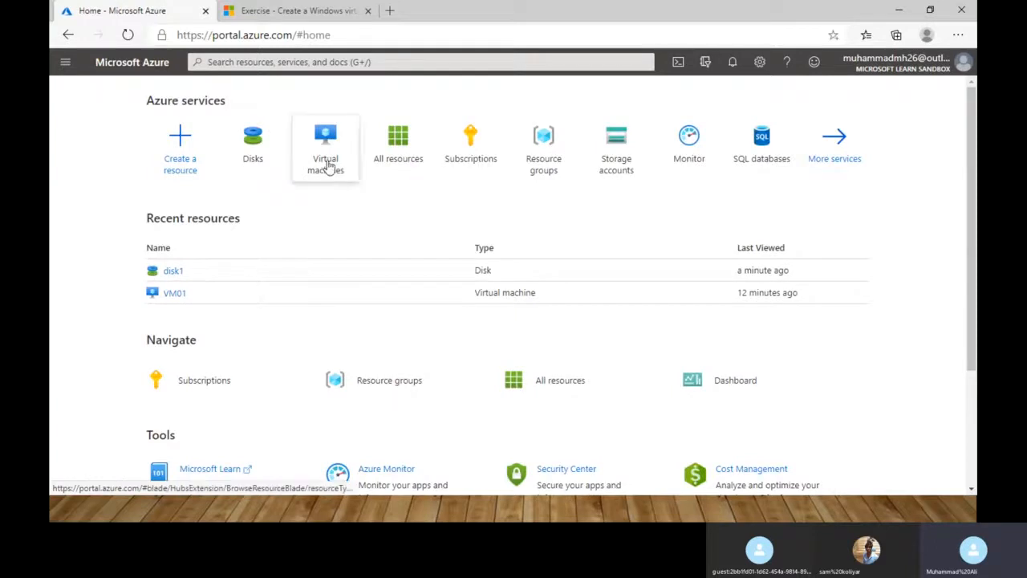
{"action": "left_click", "coordinate": [271, 142]}
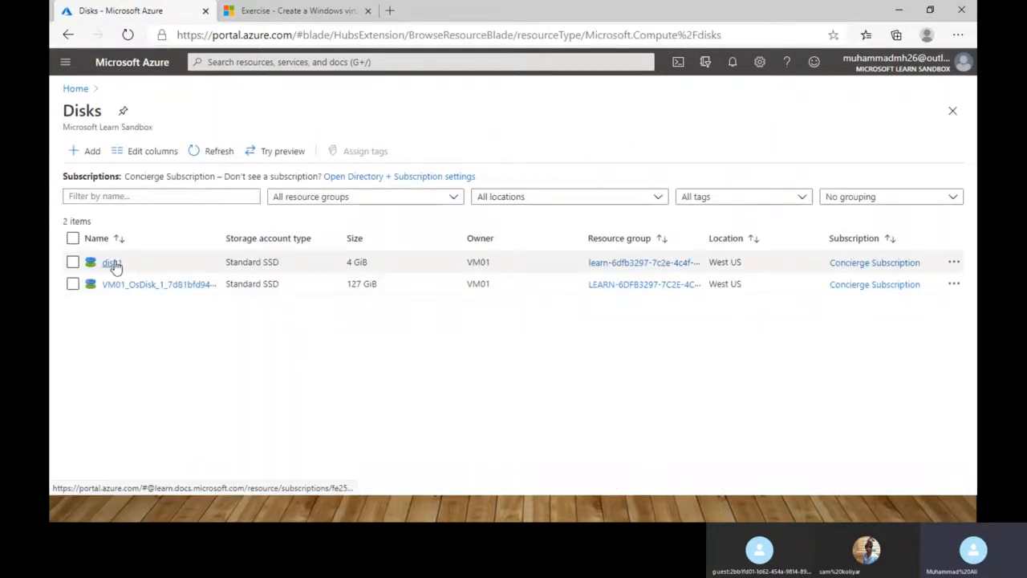
{"action": "left_click", "coordinate": [111, 263]}
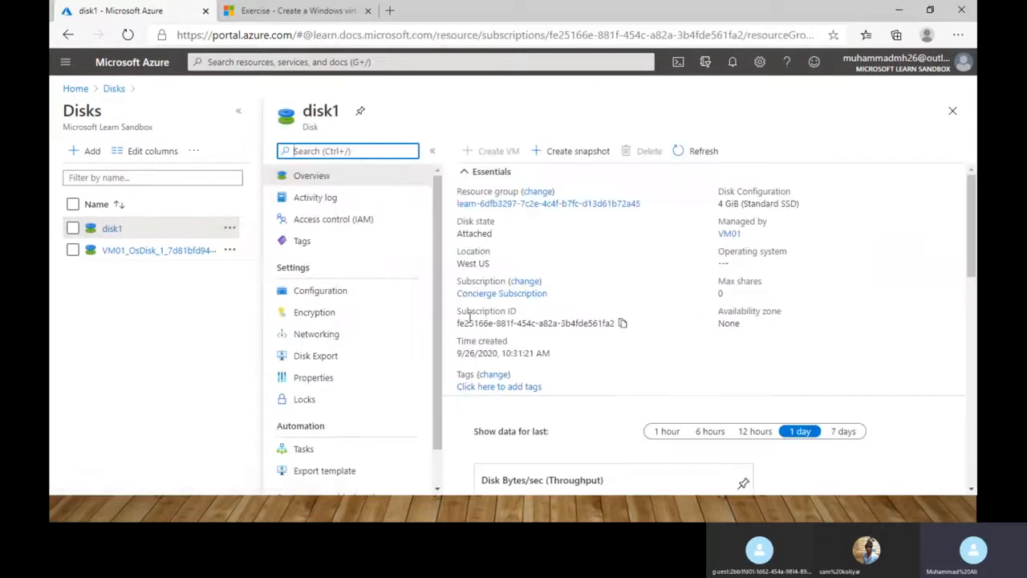
{"action": "left_click", "coordinate": [694, 153]}
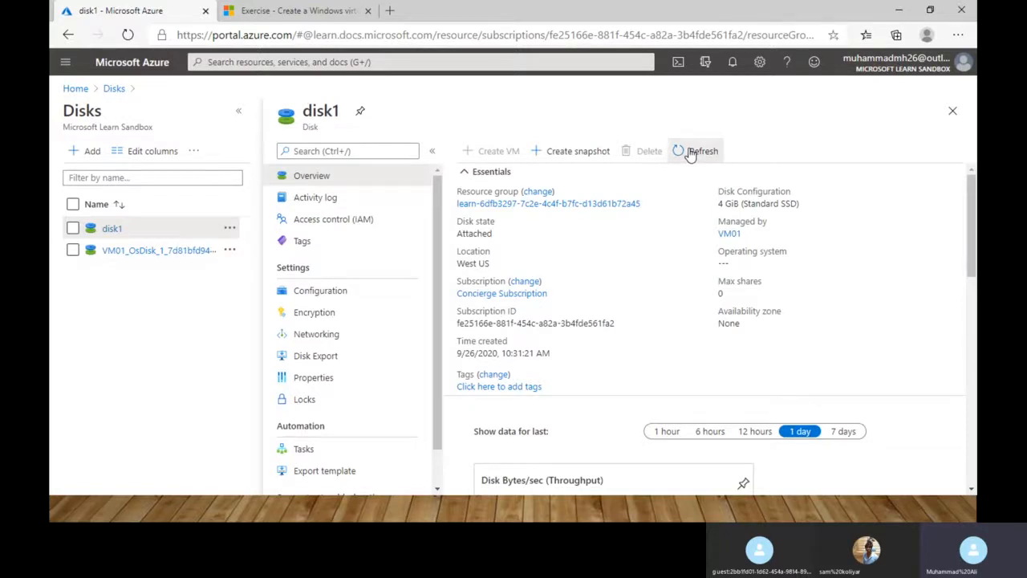
Switch to Skype and open the additional options of the Azure Demo Session call.
{"action": "left_click", "coordinate": [337, 11]}
{"action": "left_click", "coordinate": [121, 11]}
{"action": "key", "text": "alt+Tab"}
{"action": "key", "text": "alt+Tab"}
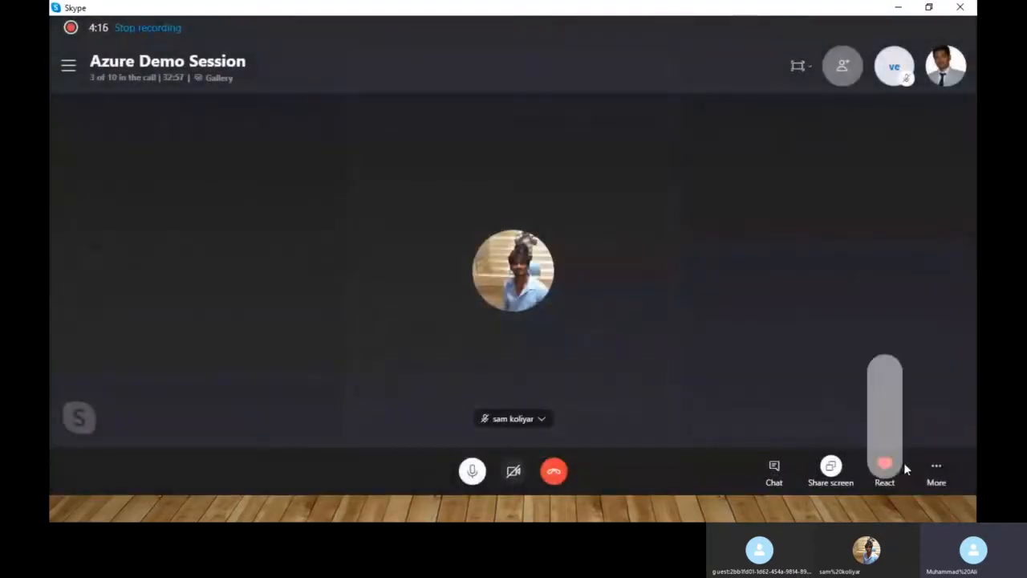
{"action": "left_click", "coordinate": [934, 472]}
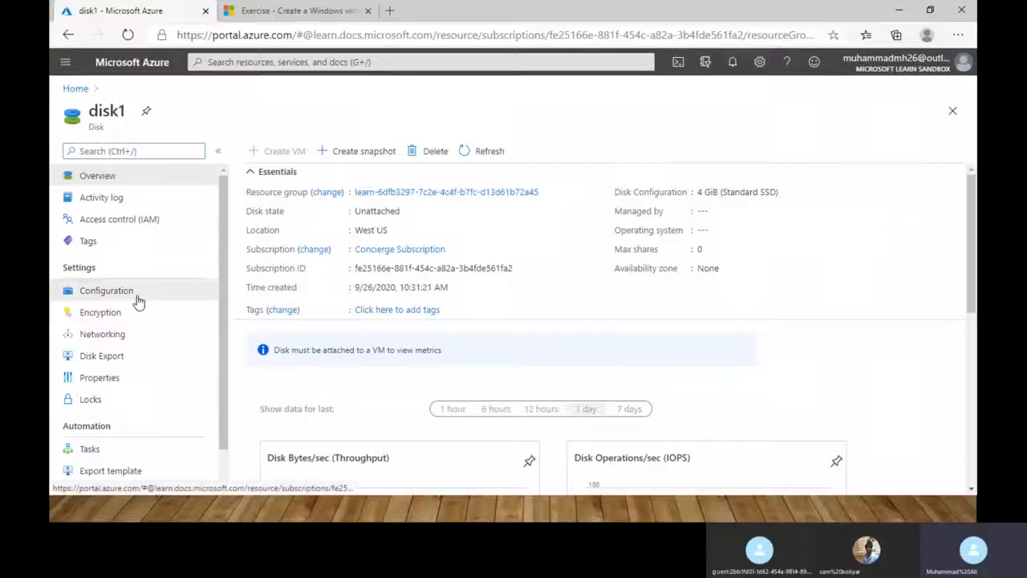
In the Azure portal, set disk1's size to 8 GiB, save the configuration and check it in the disk's overview.
{"action": "left_click", "coordinate": [137, 297]}
{"action": "left_click", "coordinate": [340, 232]}
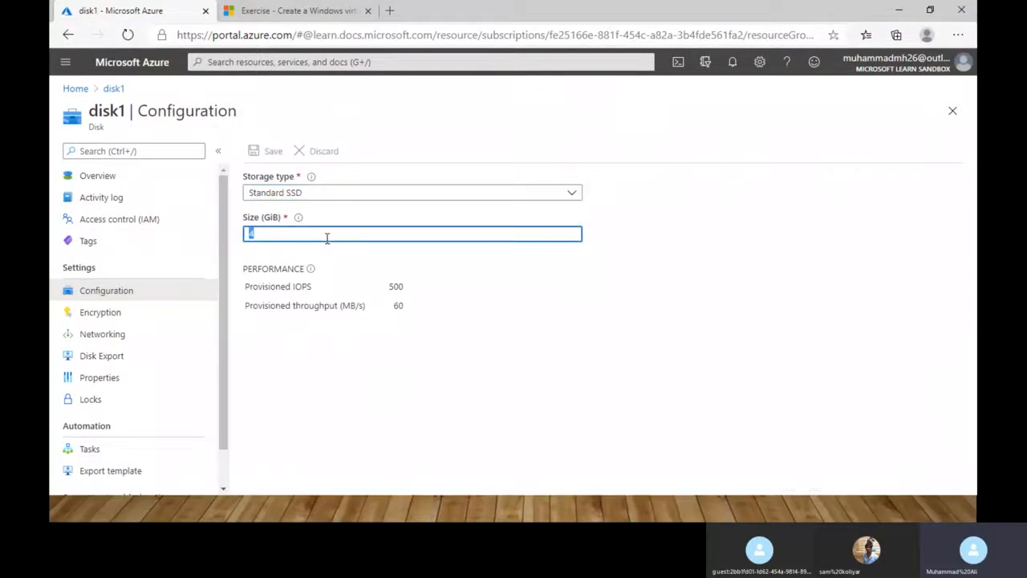
{"action": "type", "text": "8"}
{"action": "left_click", "coordinate": [267, 150]}
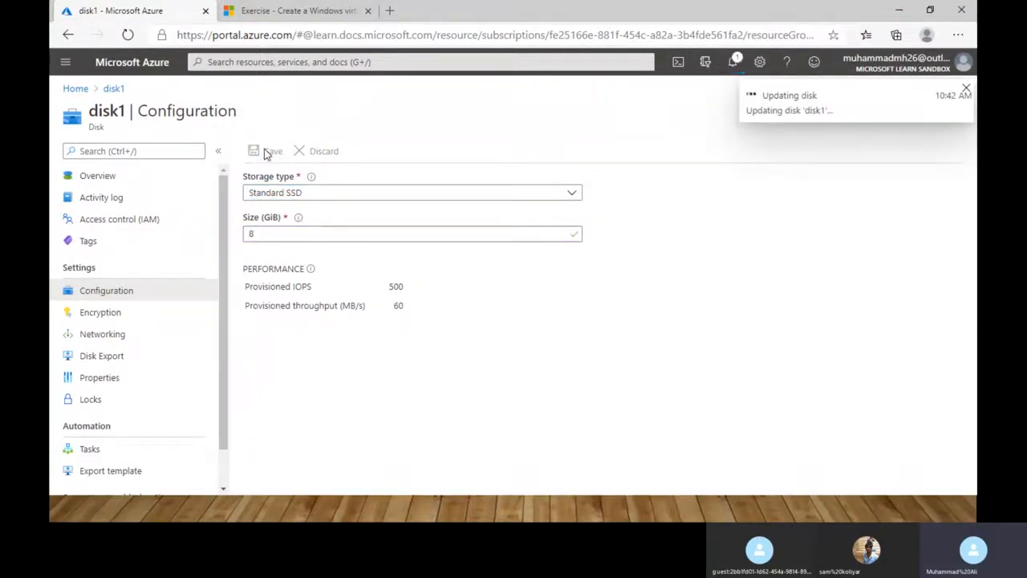
{"action": "left_click", "coordinate": [155, 178]}
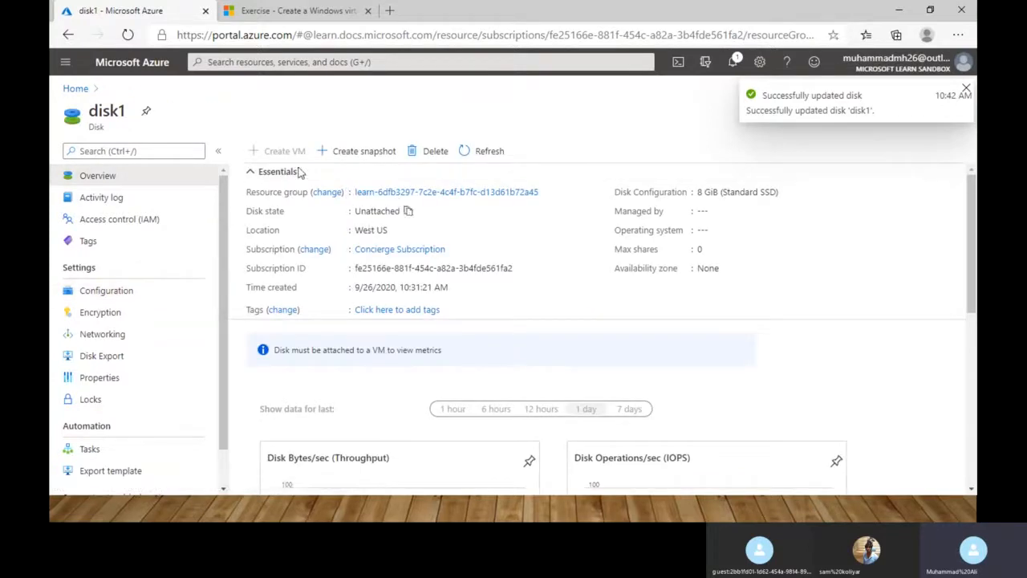
Go to the virtual machines list from the portal's home page and open the disk settings of VM01.
{"action": "left_click", "coordinate": [77, 89]}
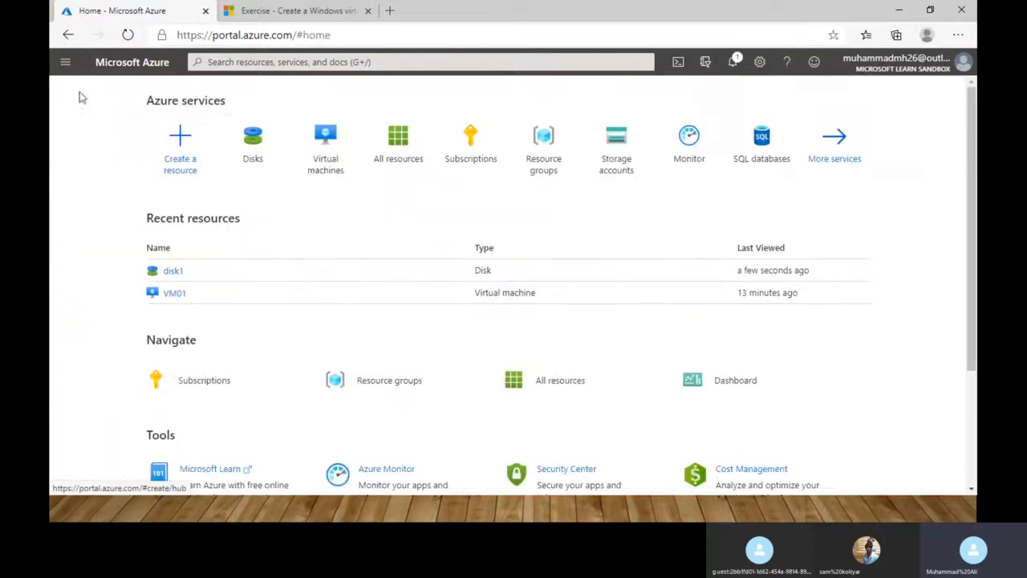
{"action": "left_click", "coordinate": [326, 146]}
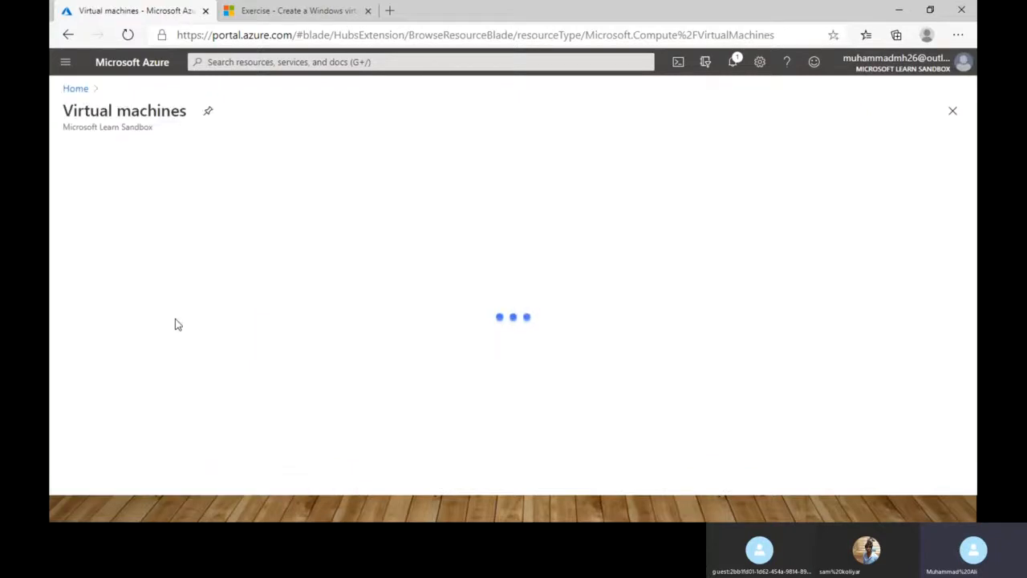
{"action": "left_click", "coordinate": [104, 334]}
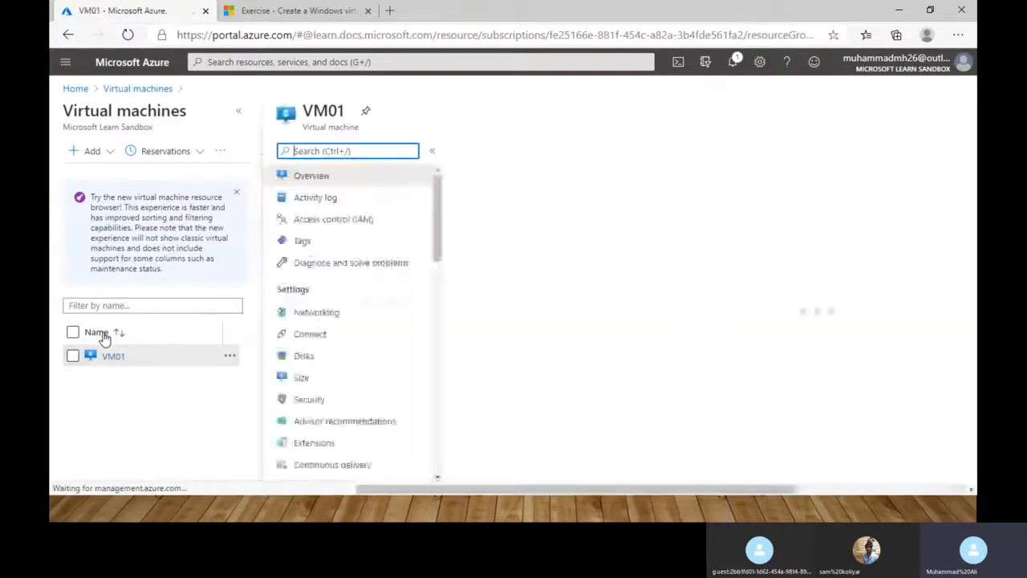
{"action": "left_click", "coordinate": [121, 360]}
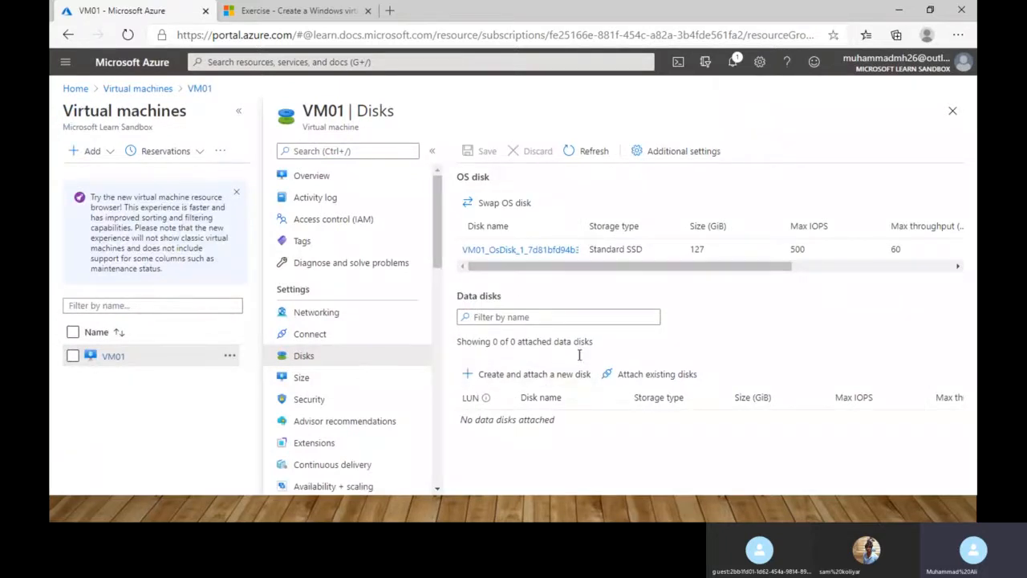
Attach the existing disk disk1 to VM01 as a data disk on LUN 0 and save the disk configuration.
{"action": "left_click", "coordinate": [651, 381]}
{"action": "left_click", "coordinate": [612, 422]}
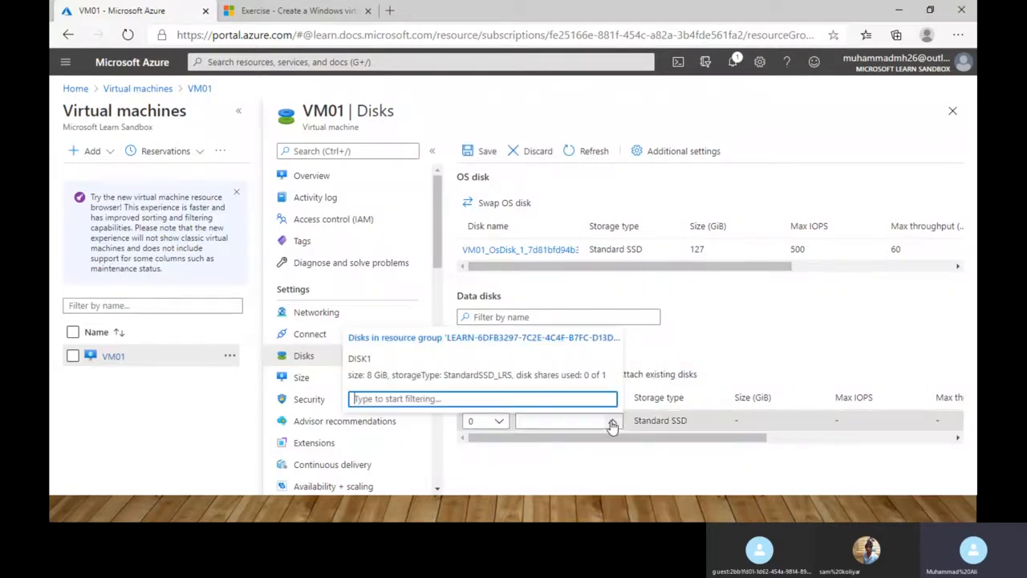
{"action": "left_click", "coordinate": [433, 373]}
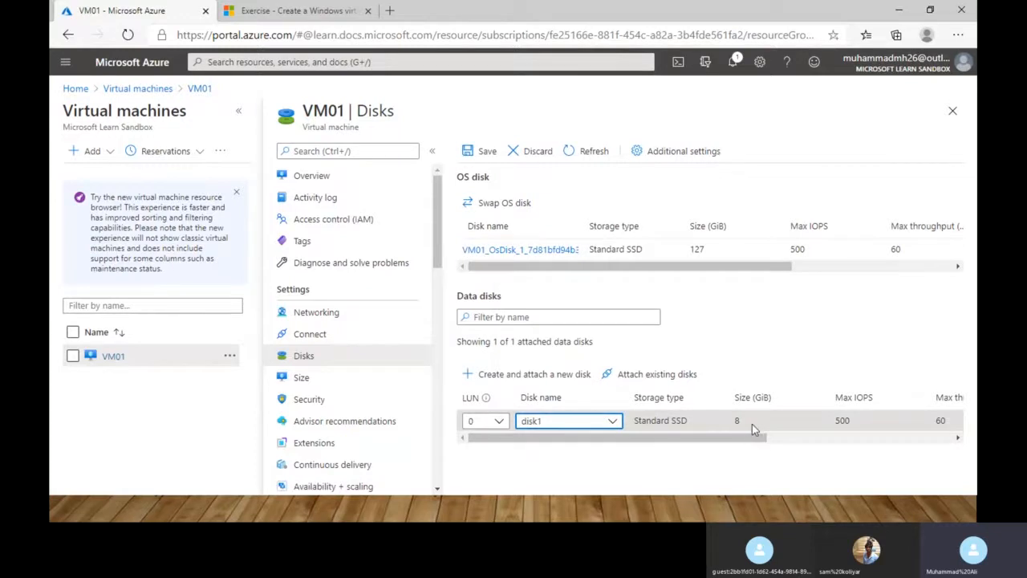
{"action": "left_click_drag", "start_coordinate": [749, 439], "coordinate": [600, 451]}
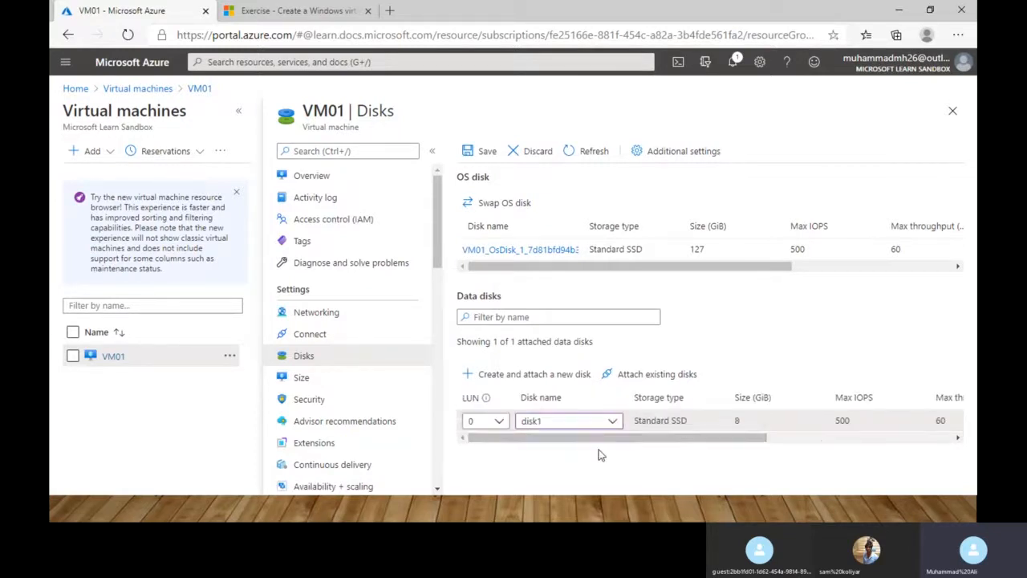
{"action": "left_click", "coordinate": [484, 157]}
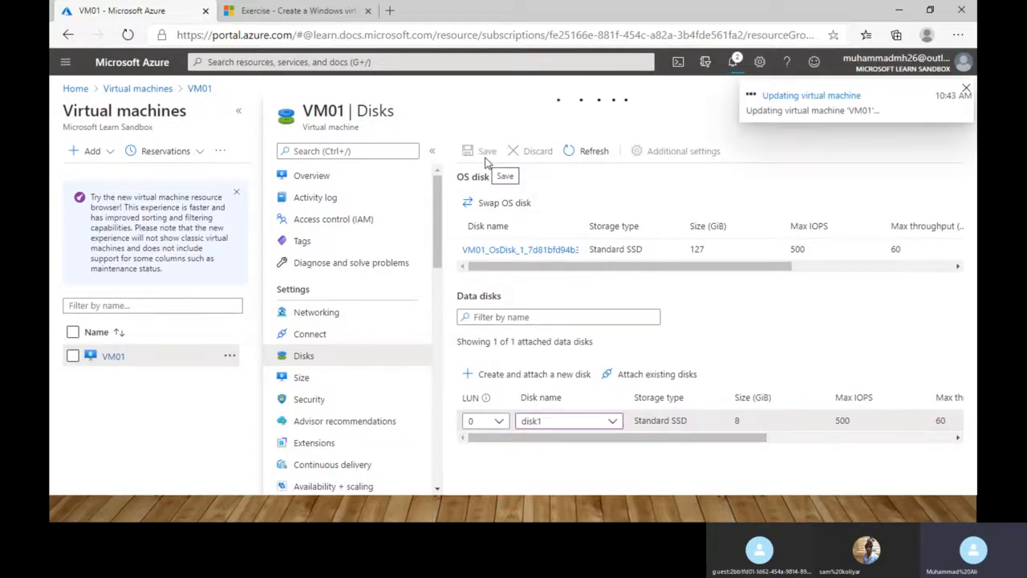
Switch to the Azure-VM-Demo session in mRemoteNG, maximize the This PC window and refresh its list of drives.
{"action": "key", "text": "alt+Tab"}
{"action": "key", "text": "alt+Tab"}
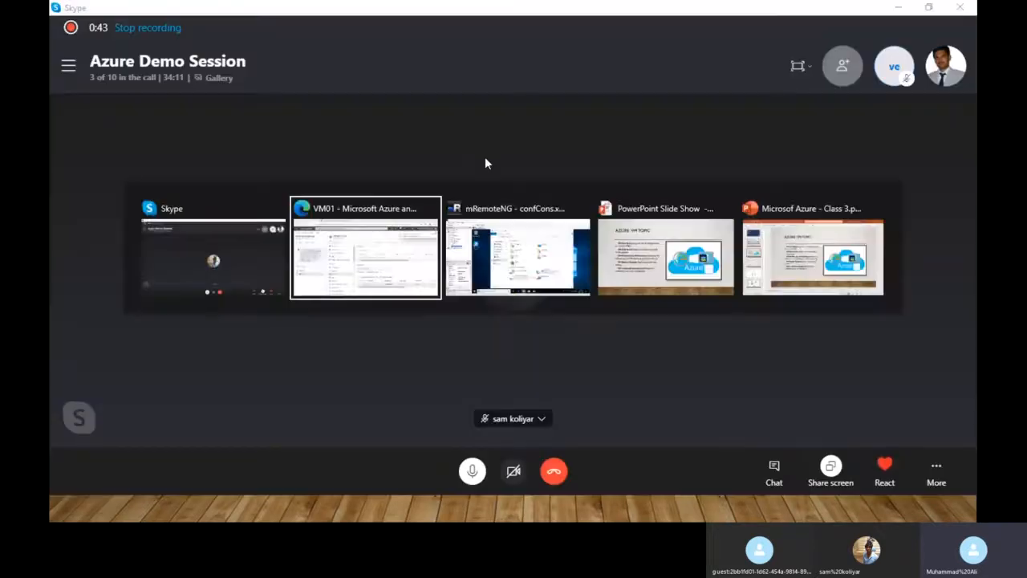
{"action": "key", "text": "alt+Tab"}
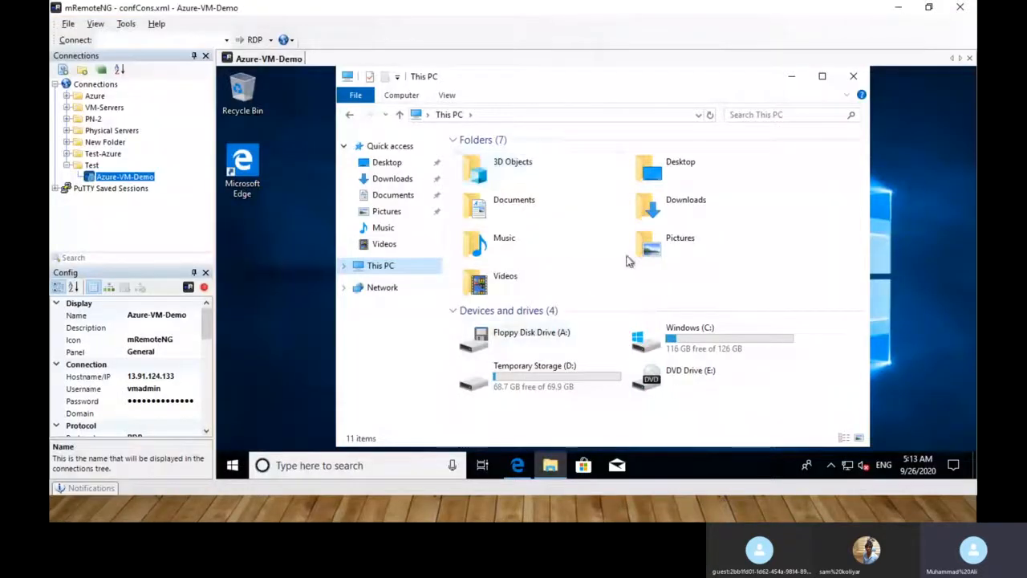
{"action": "left_click", "coordinate": [820, 76]}
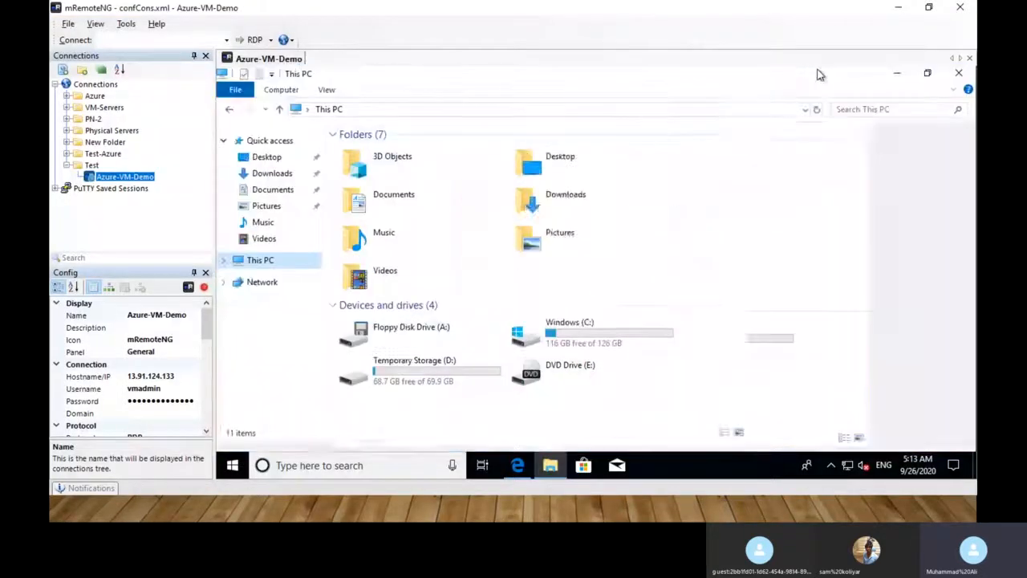
{"action": "right_click", "coordinate": [579, 402]}
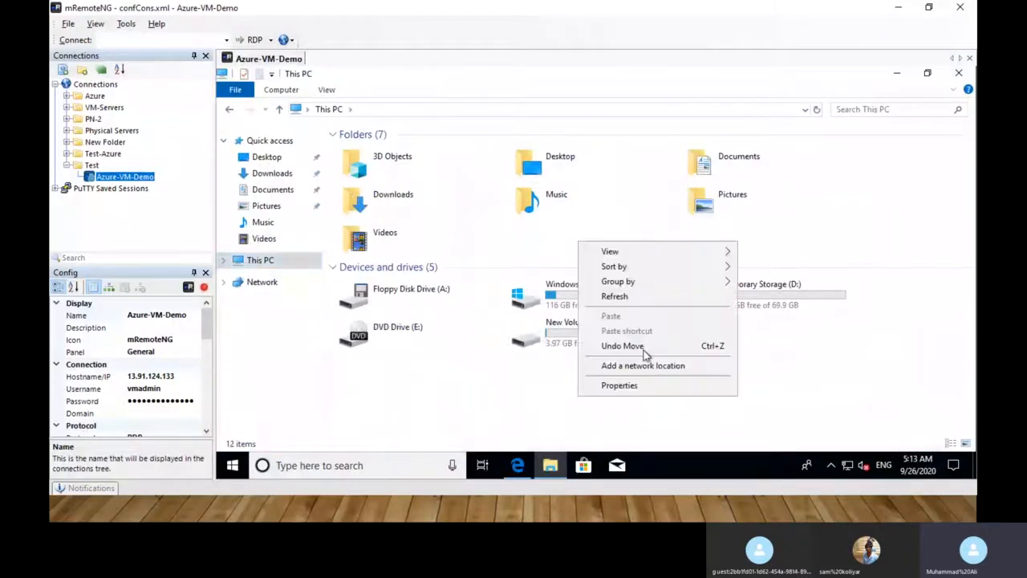
{"action": "left_click", "coordinate": [636, 306]}
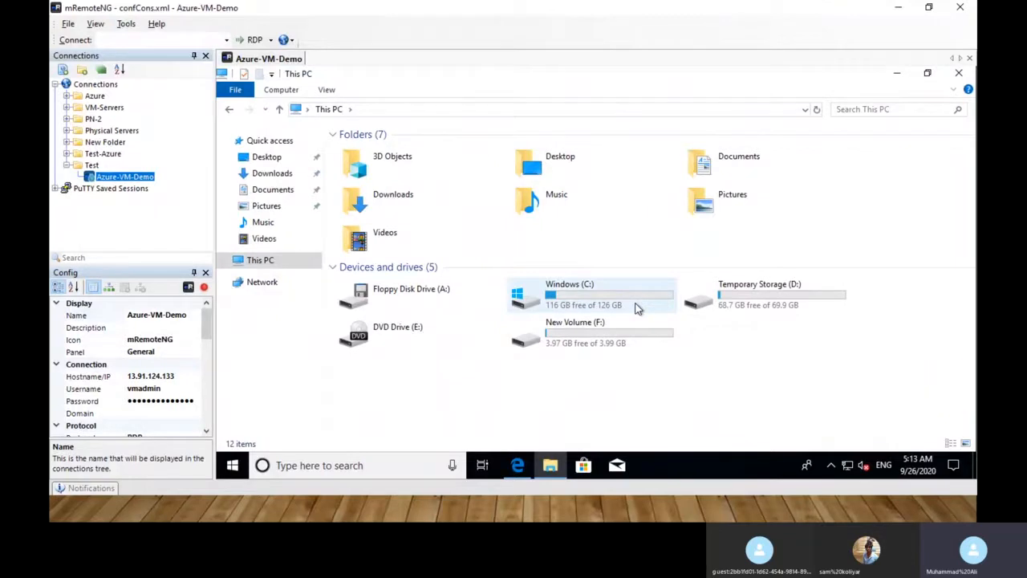
Check the files on New Volume (F:), return to This PC and minimize the File Explorer window.
{"action": "double_click", "coordinate": [586, 340]}
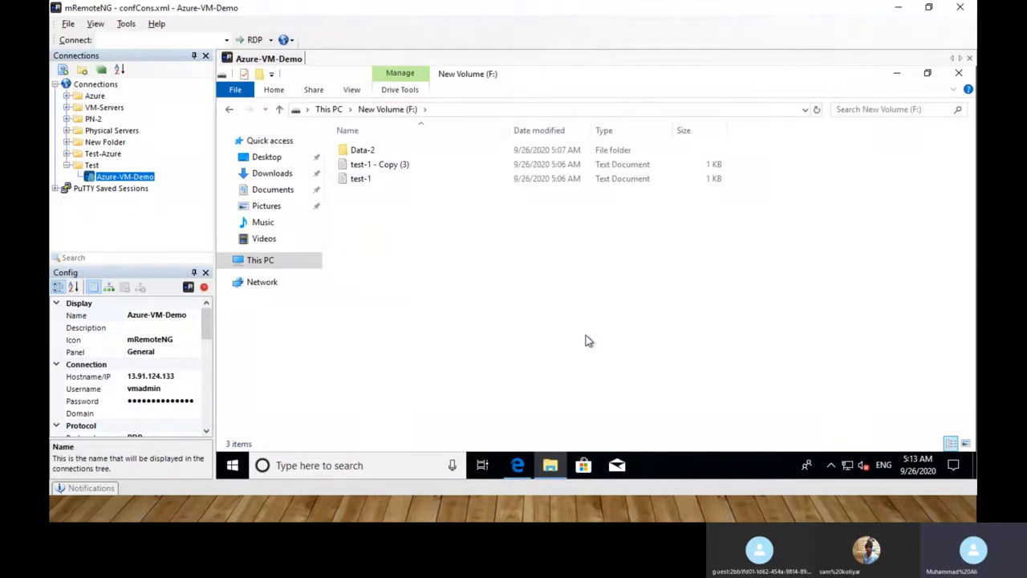
{"action": "key", "text": "alt+Left"}
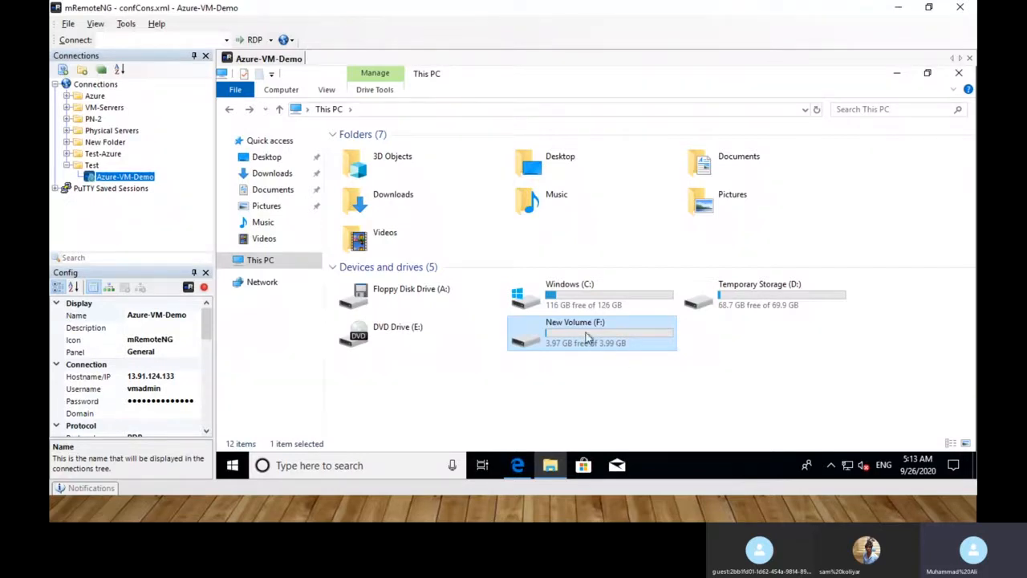
{"action": "mouse_move", "coordinate": [592, 342]}
{"action": "left_click", "coordinate": [897, 75]}
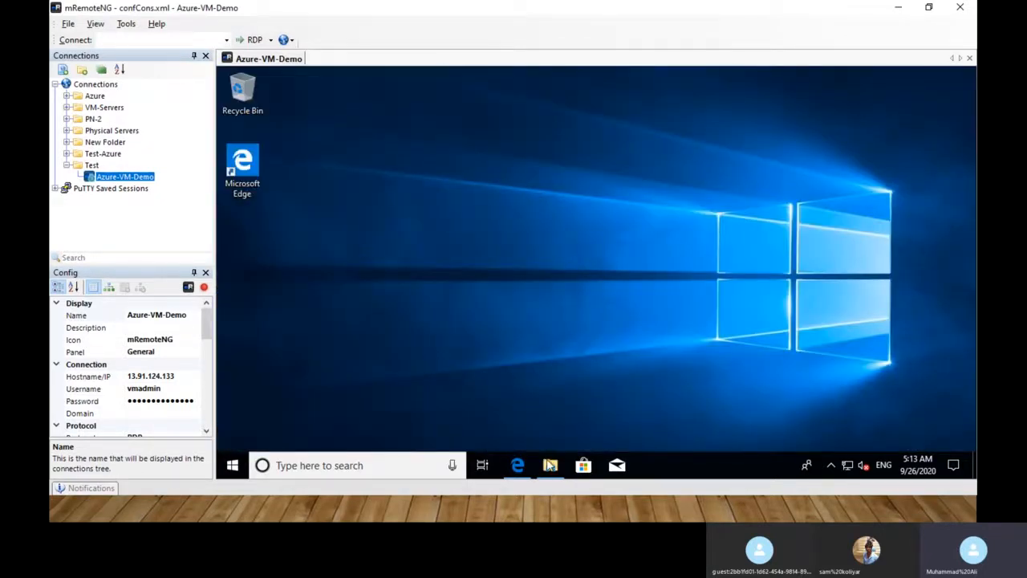
Open Computer Management from This PC on the virtual machine and show Disk 2 in Disk Management.
{"action": "left_click", "coordinate": [550, 466]}
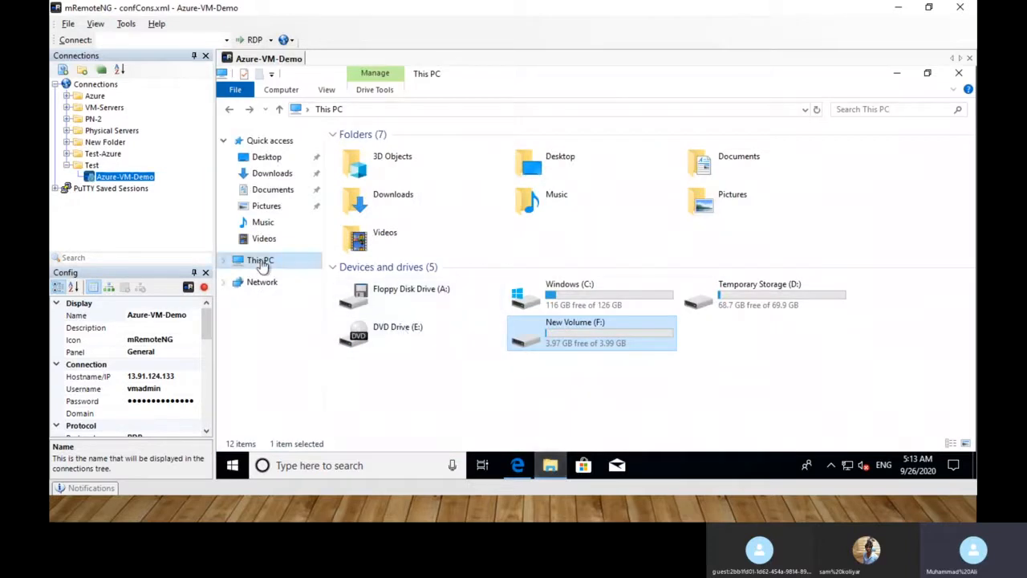
{"action": "right_click", "coordinate": [261, 262]}
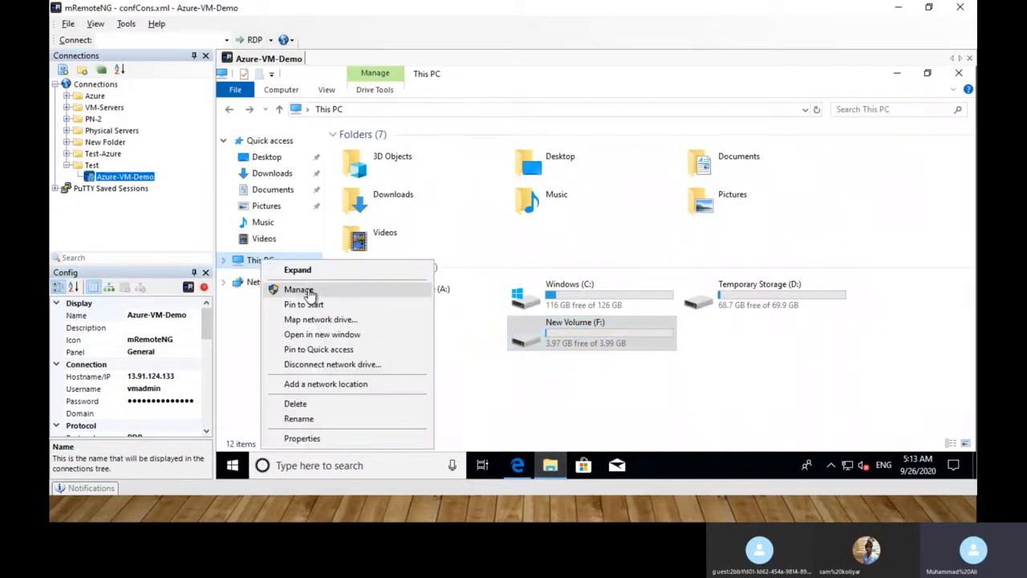
{"action": "left_click", "coordinate": [298, 289]}
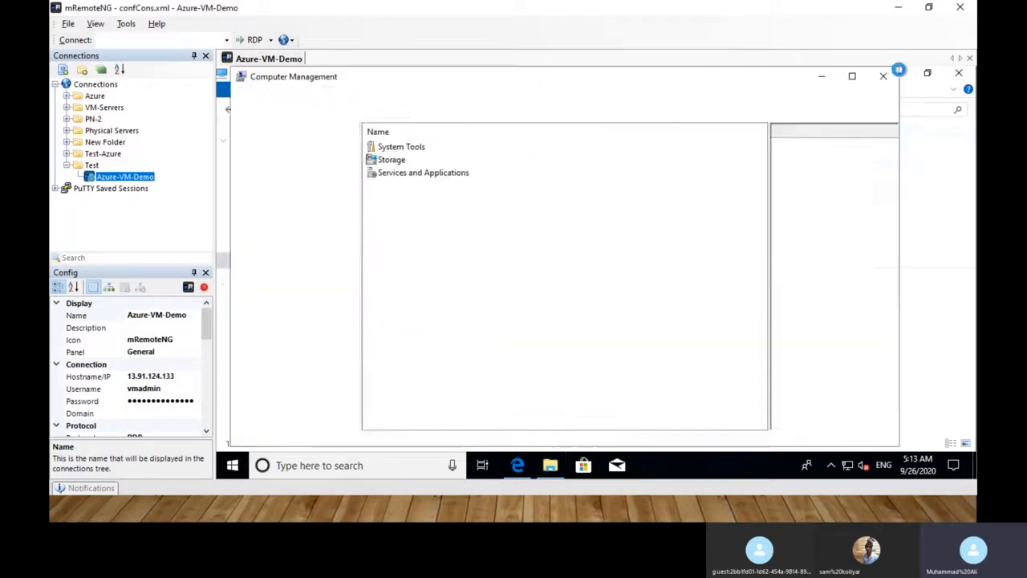
{"action": "left_click", "coordinate": [318, 241]}
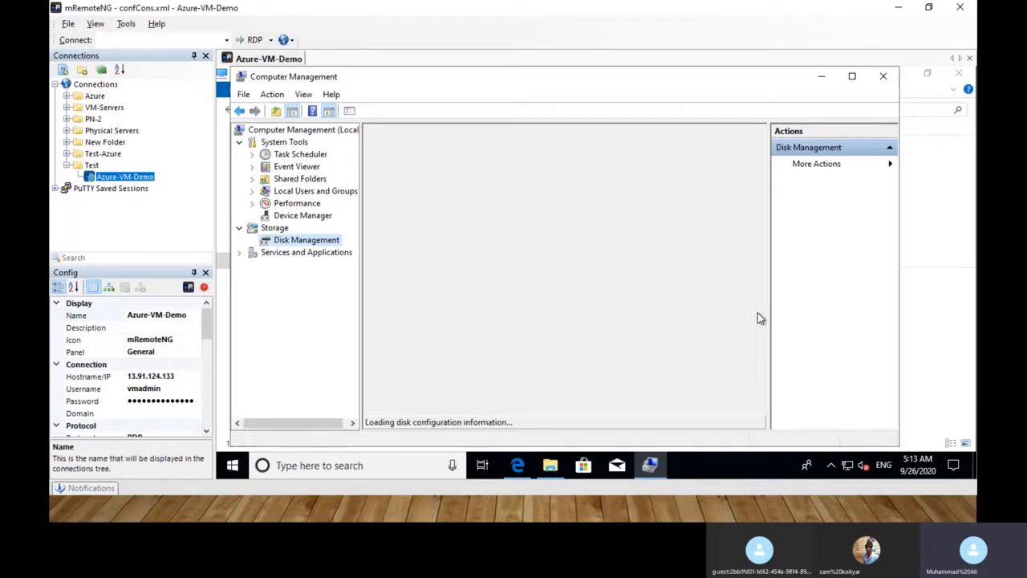
{"action": "left_click_drag", "start_coordinate": [758, 328], "coordinate": [762, 371]}
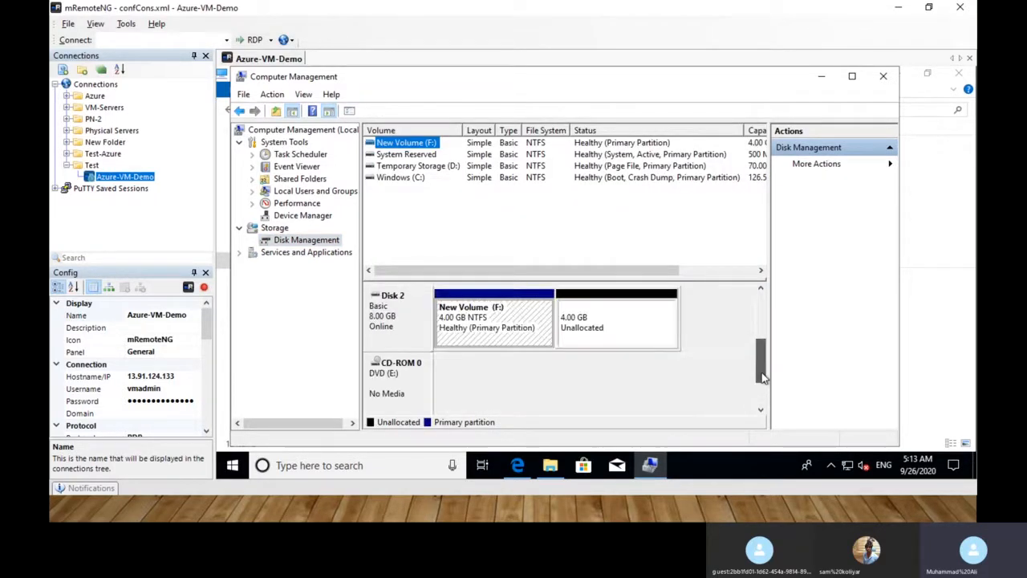
{"action": "left_click", "coordinate": [612, 330]}
{"action": "right_click", "coordinate": [611, 330]}
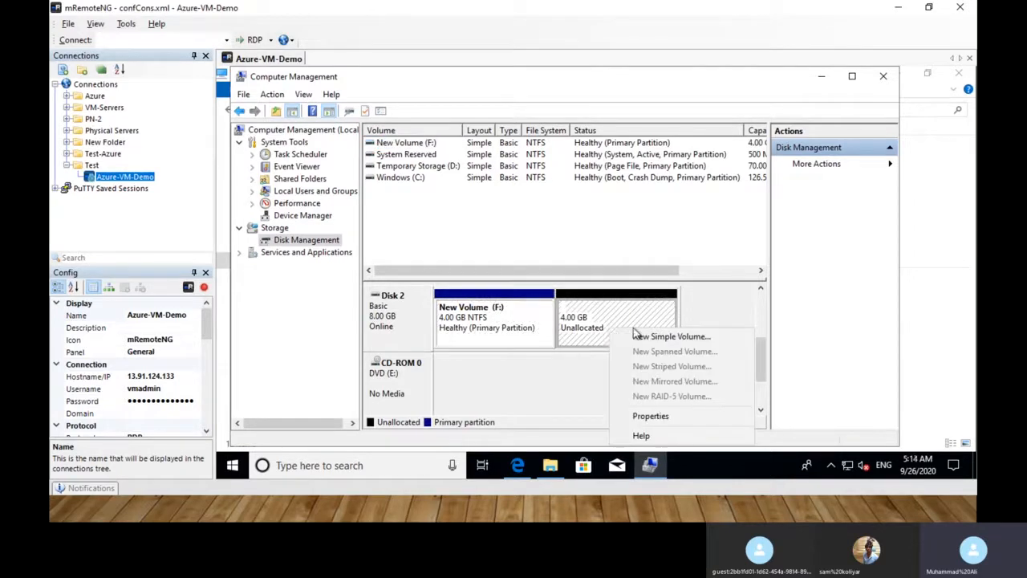
{"action": "left_click", "coordinate": [645, 340]}
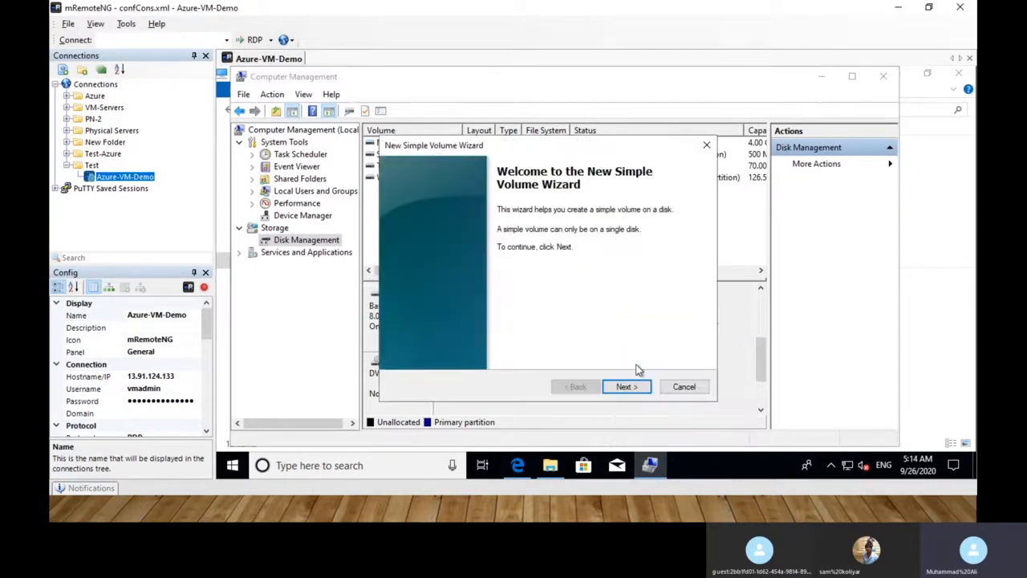
{"action": "left_click", "coordinate": [625, 387]}
{"action": "left_click", "coordinate": [625, 387]}
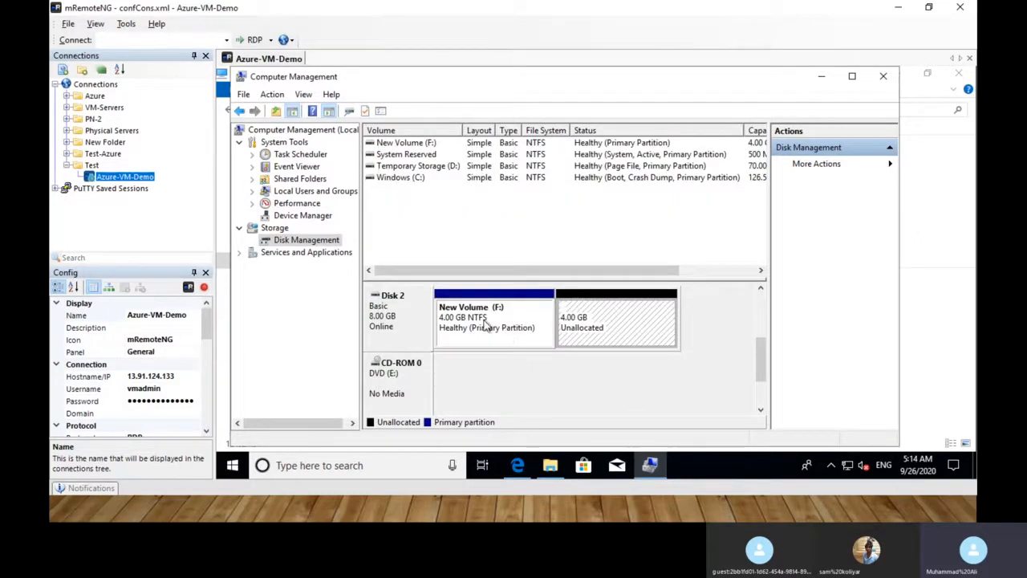
Extend New Volume (F:) on Disk 2 by the full 4096 MB of unallocated space.
{"action": "left_click", "coordinate": [484, 321]}
{"action": "right_click", "coordinate": [485, 321]}
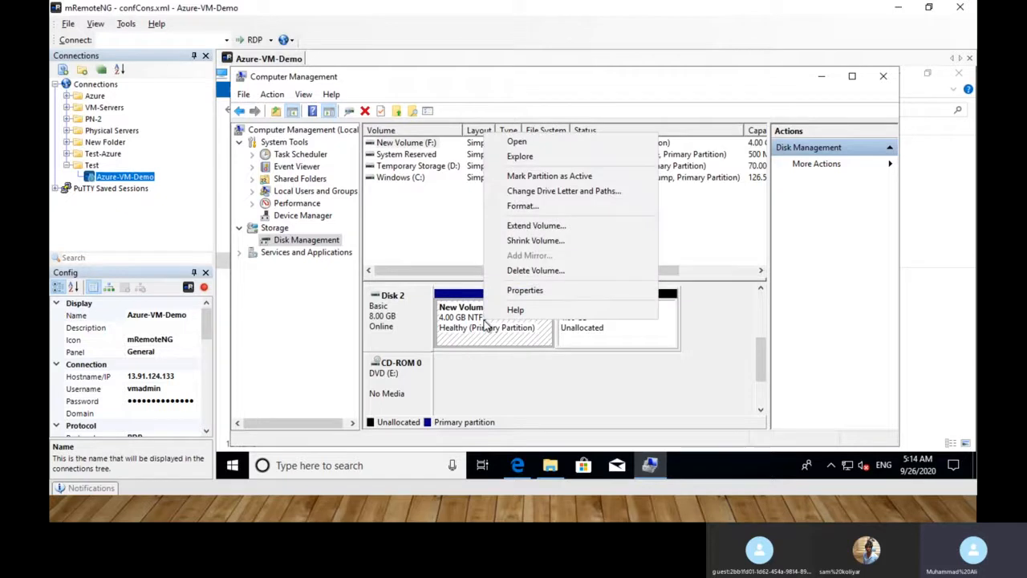
{"action": "left_click", "coordinate": [536, 225]}
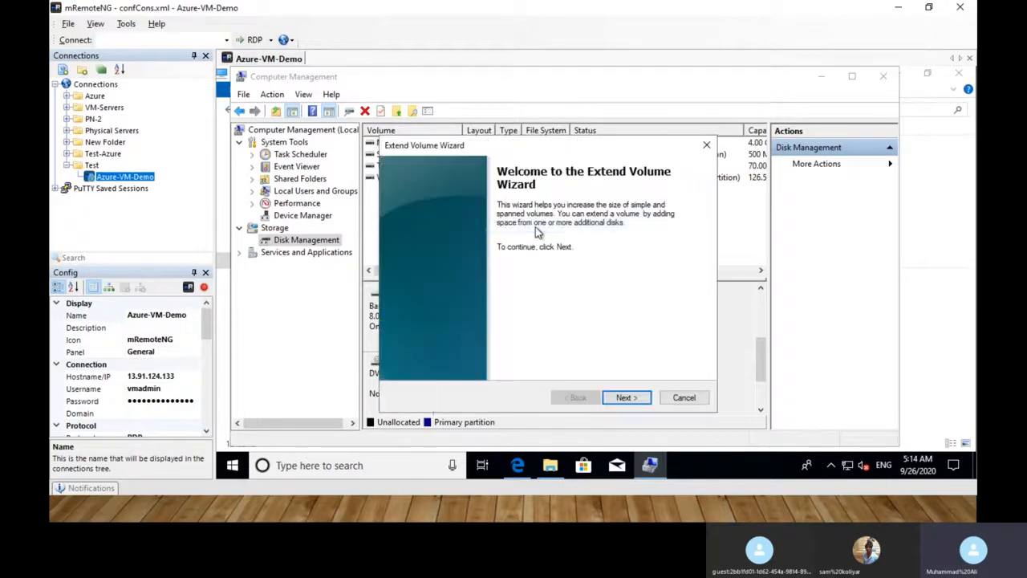
{"action": "left_click", "coordinate": [626, 397]}
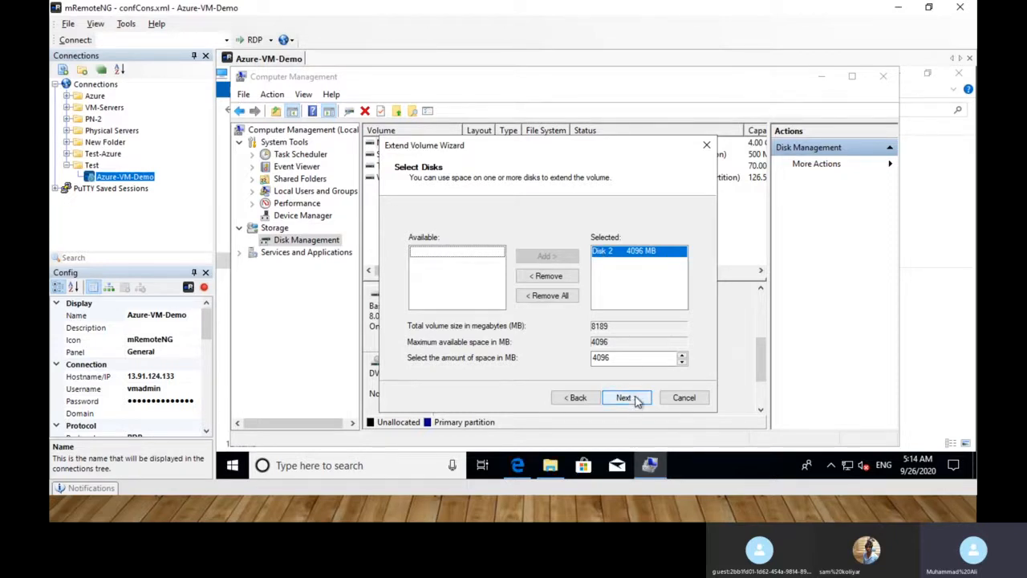
{"action": "left_click", "coordinate": [630, 398]}
{"action": "left_click", "coordinate": [628, 397]}
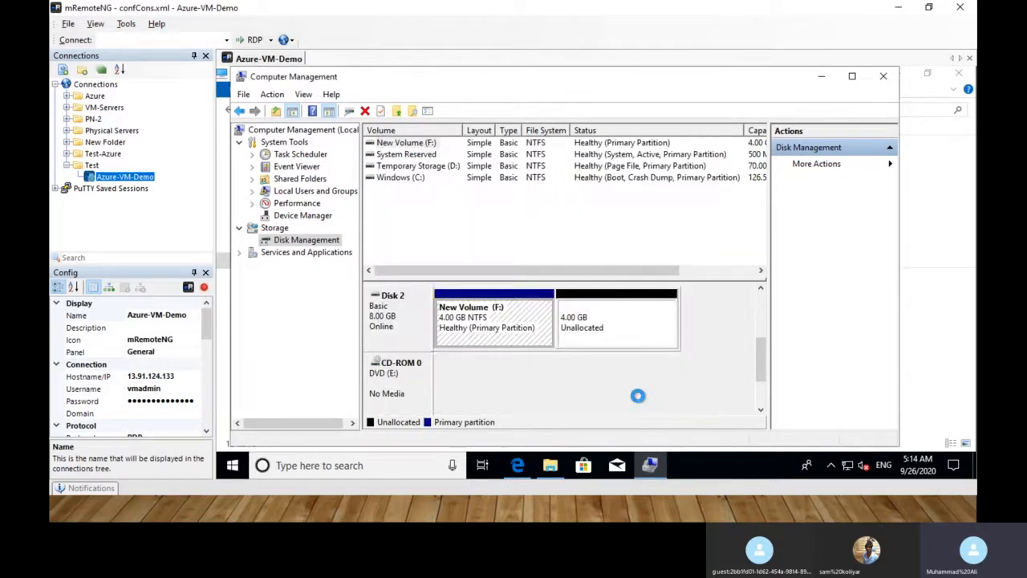
Minimize Computer Management and refresh This PC to check the capacity of New Volume (F:).
{"action": "left_click", "coordinate": [826, 80]}
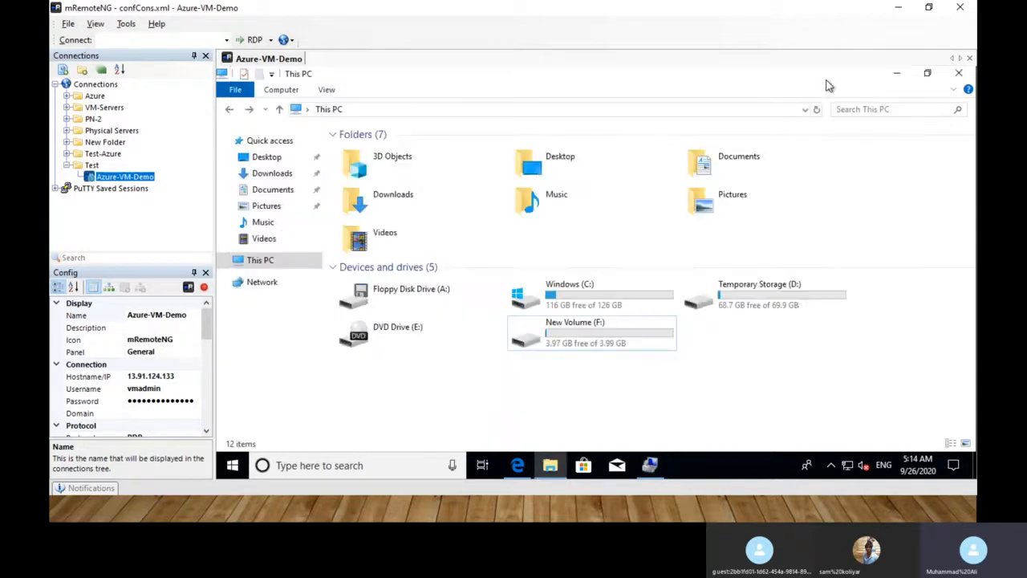
{"action": "right_click", "coordinate": [792, 332]}
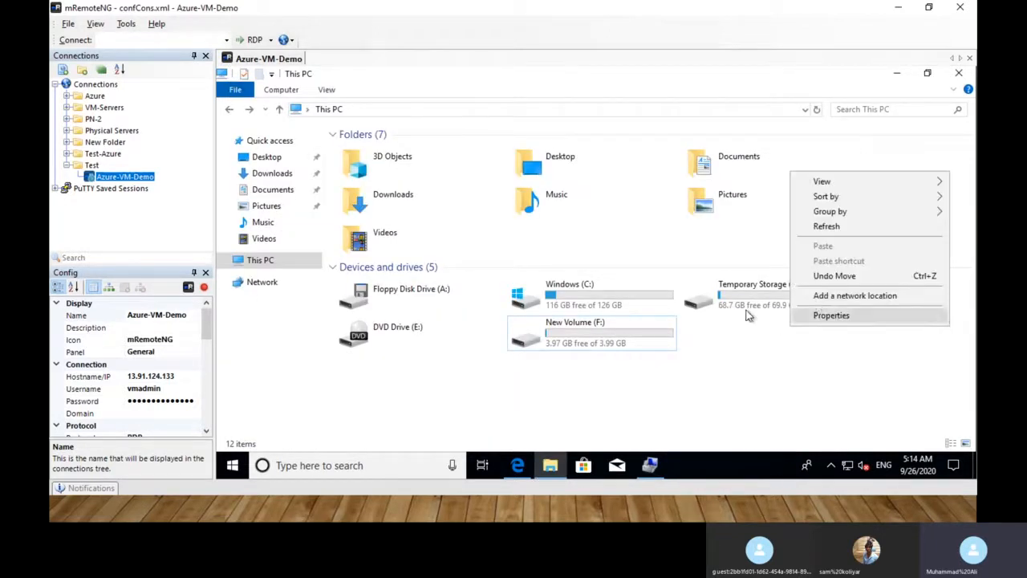
{"action": "left_click", "coordinate": [827, 227]}
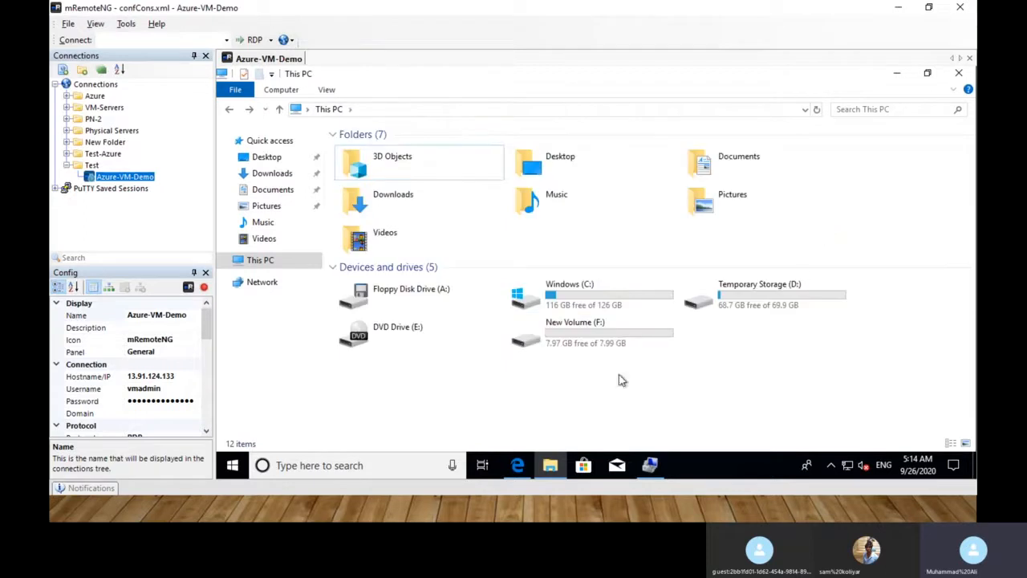
Open the test-1 text file on New Volume (F:) to check its content, and close Notepad and File Explorer.
{"action": "double_click", "coordinate": [584, 340]}
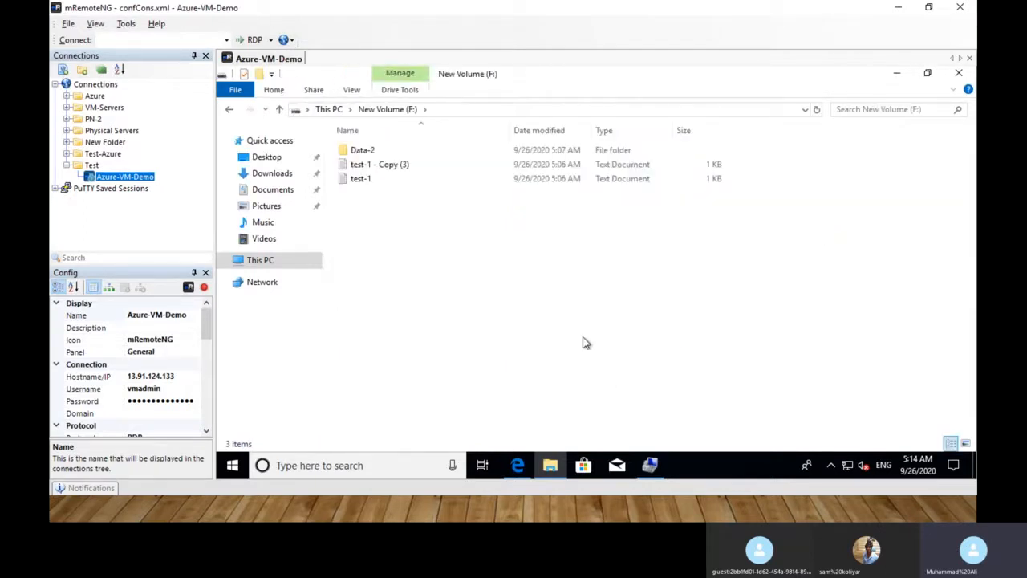
{"action": "left_click", "coordinate": [365, 184]}
{"action": "left_click", "coordinate": [365, 183]}
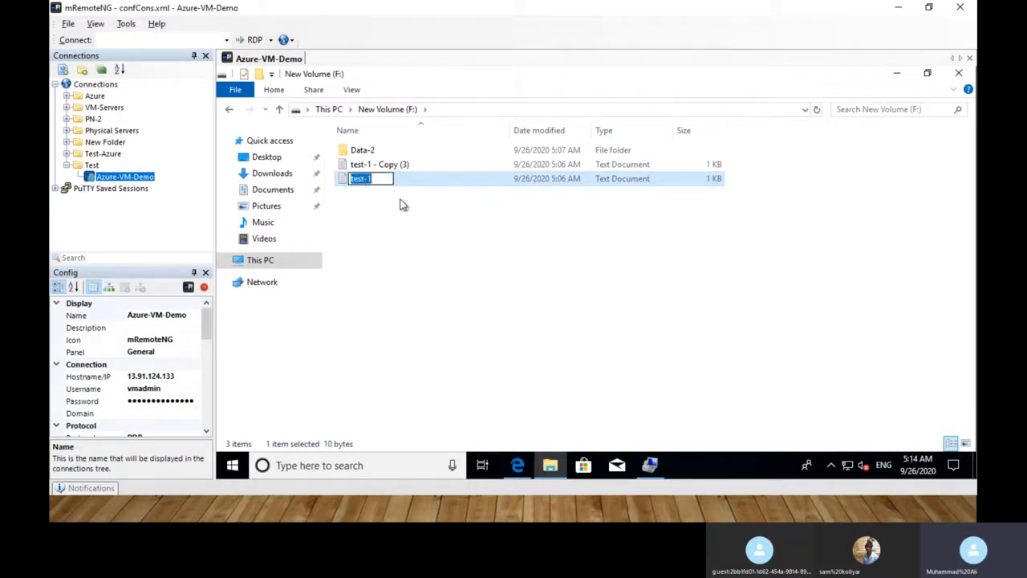
{"action": "left_click", "coordinate": [400, 201]}
{"action": "double_click", "coordinate": [365, 180]}
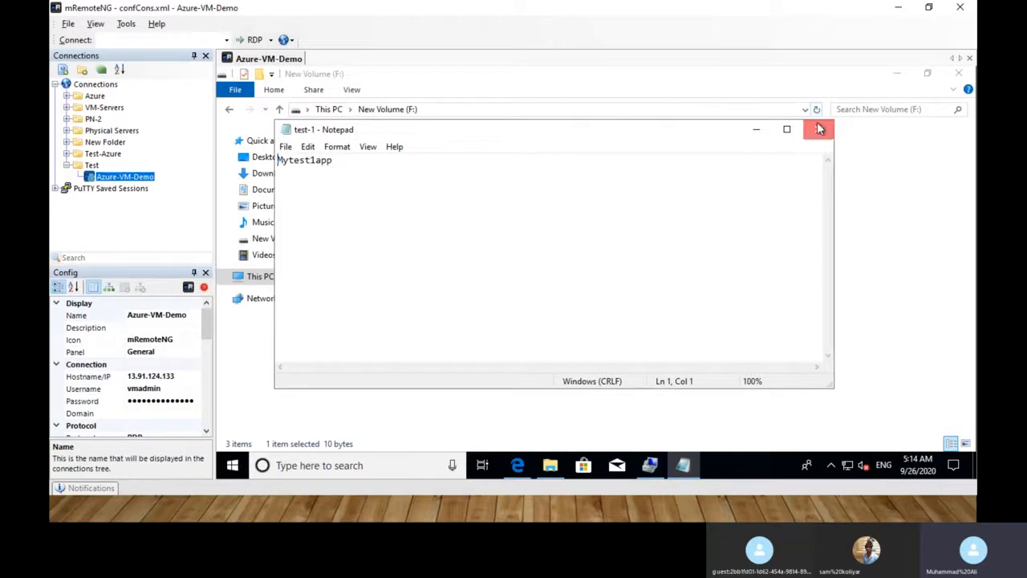
{"action": "left_click", "coordinate": [819, 129]}
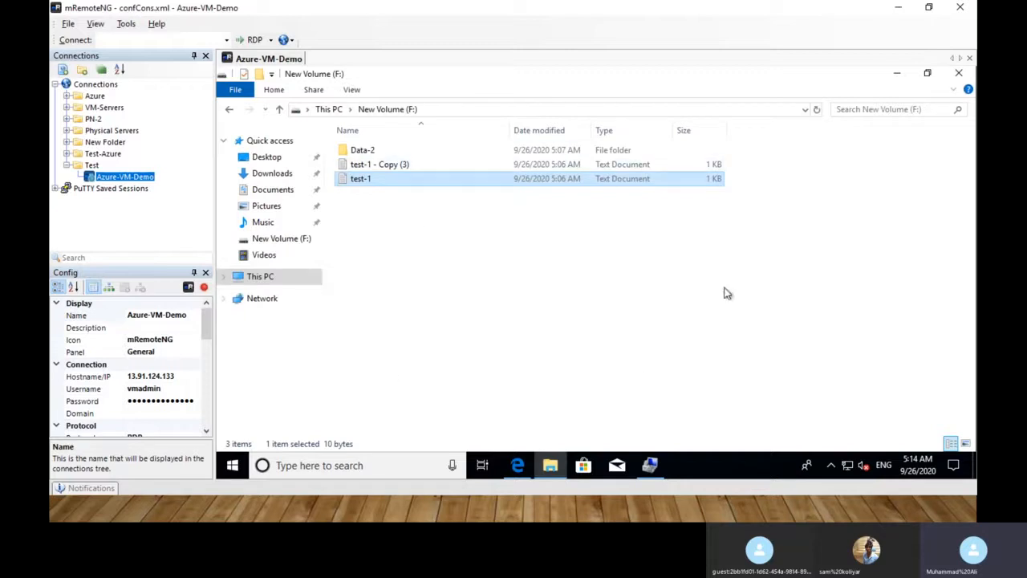
{"action": "left_click", "coordinate": [958, 74]}
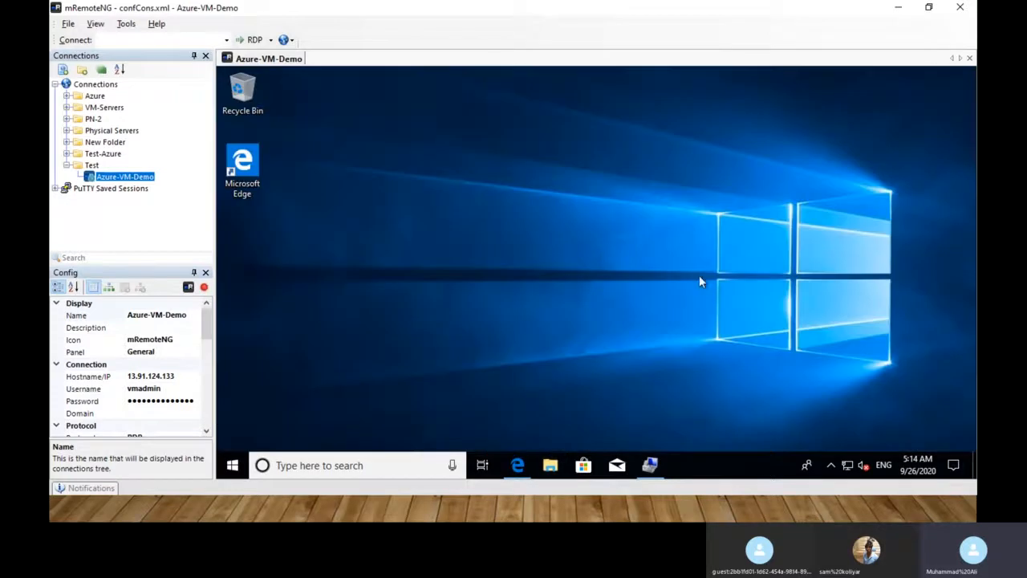
Reopen File Explorer at This PC to review the drives and minimize the window.
{"action": "left_click", "coordinate": [550, 467]}
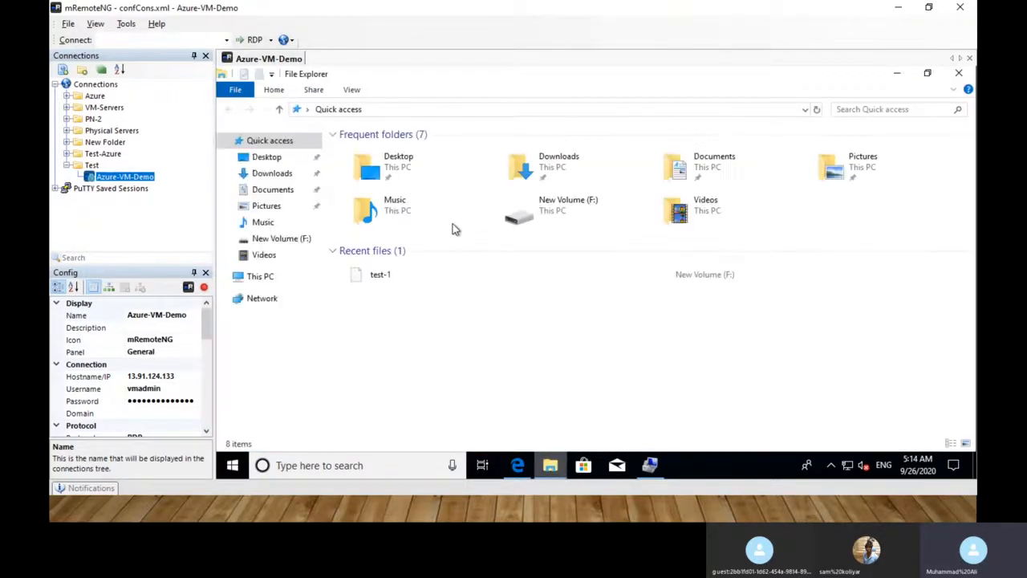
{"action": "left_click", "coordinate": [255, 276]}
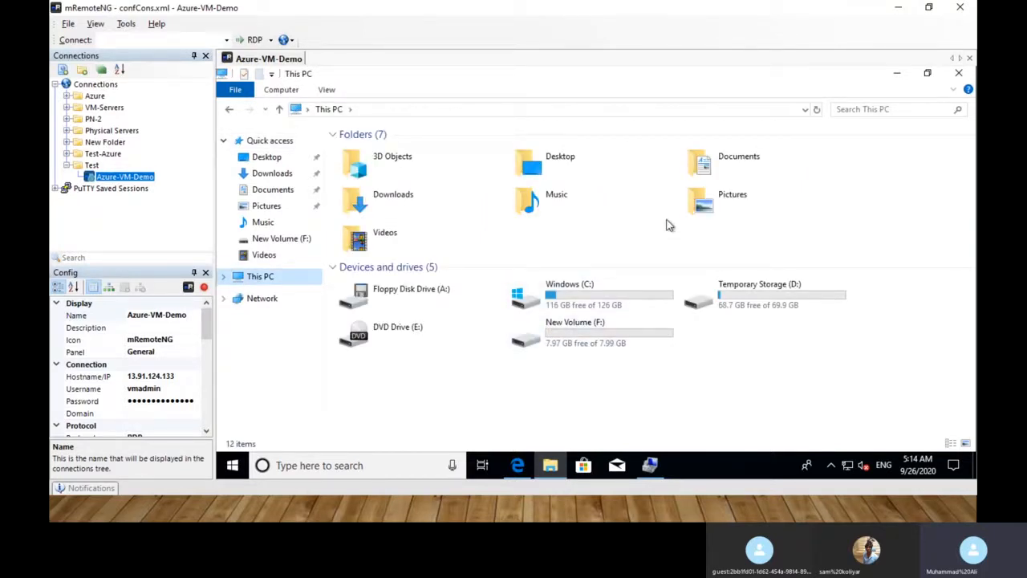
{"action": "left_click", "coordinate": [896, 74]}
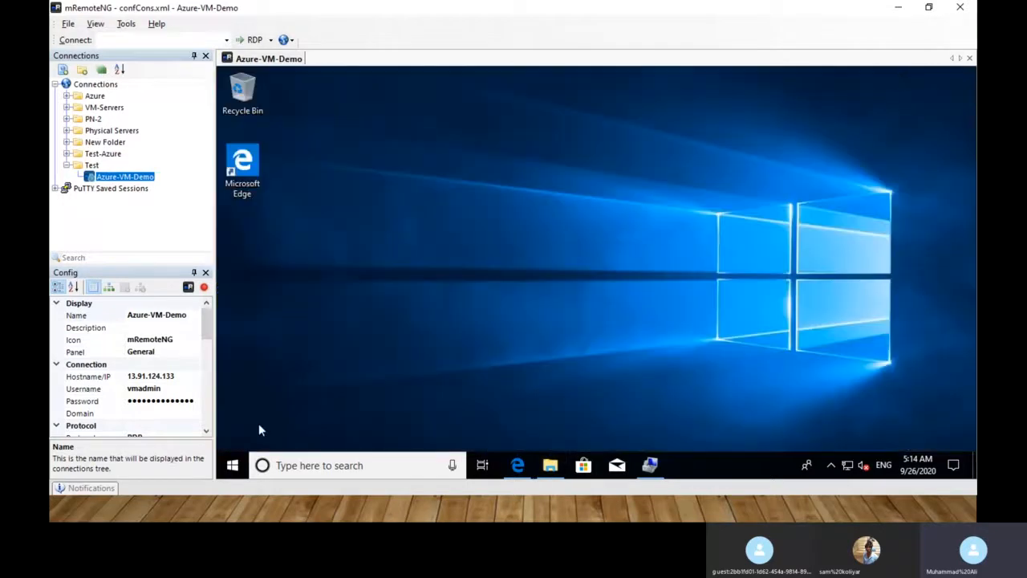
Open Task Manager on the remote desktop of the virtual machine.
{"action": "left_click", "coordinate": [233, 464]}
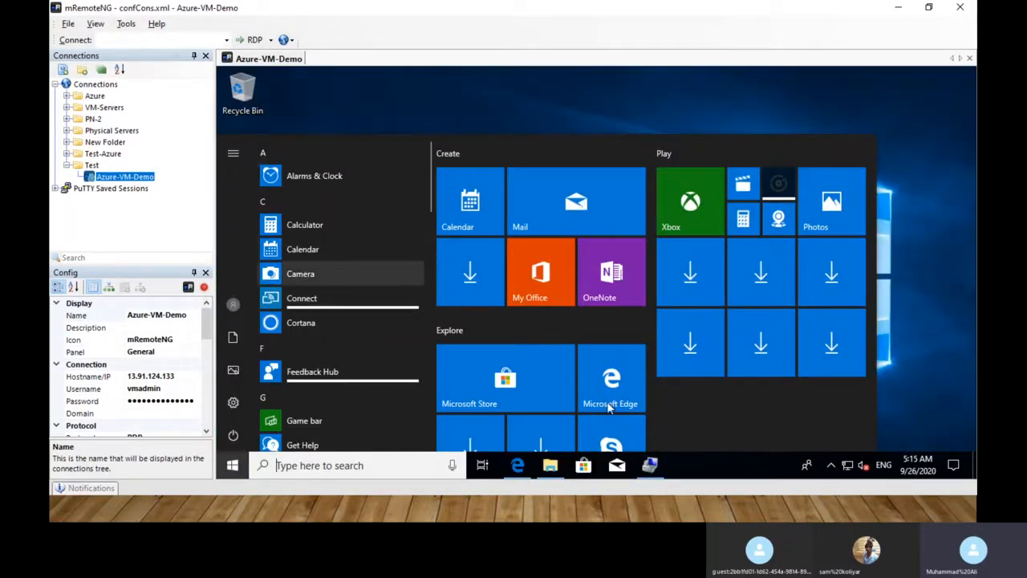
{"action": "right_click", "coordinate": [709, 477]}
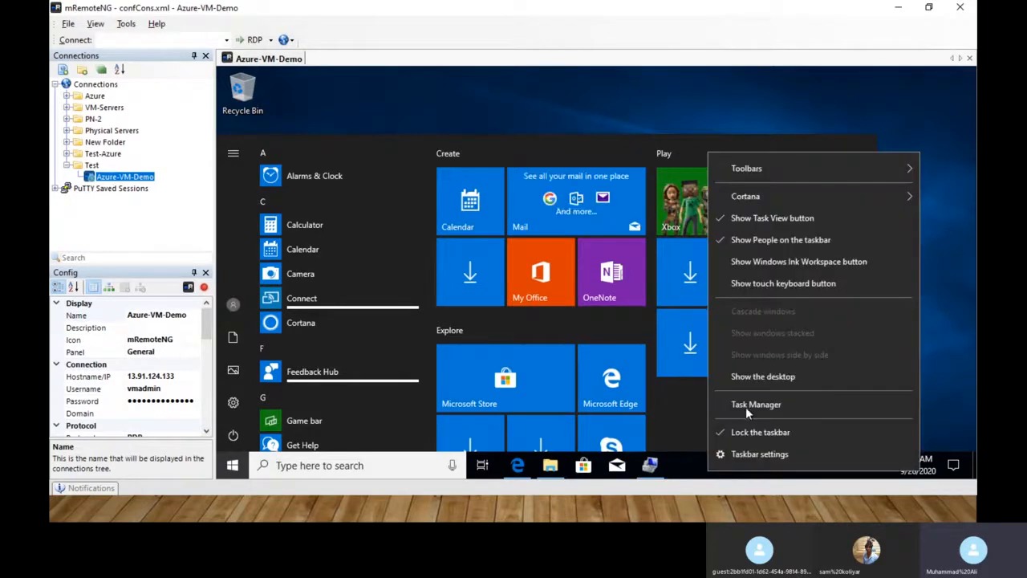
{"action": "left_click", "coordinate": [741, 405]}
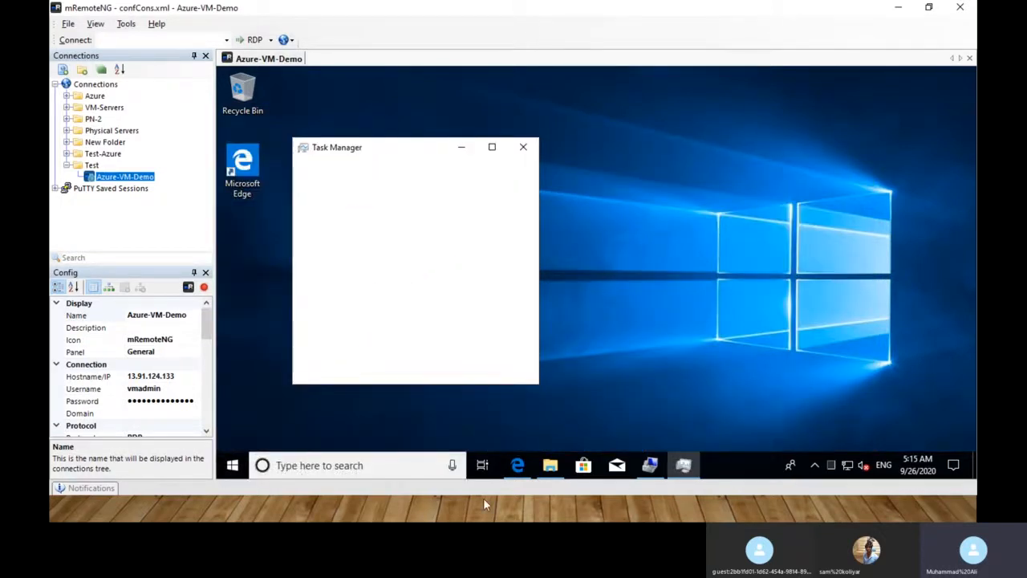
Switch to the Azure portal, check the size specification on VM01's overview, and return to the mRemoteNG session.
{"action": "key", "text": "alt+Tab"}
{"action": "key", "text": "Tab"}
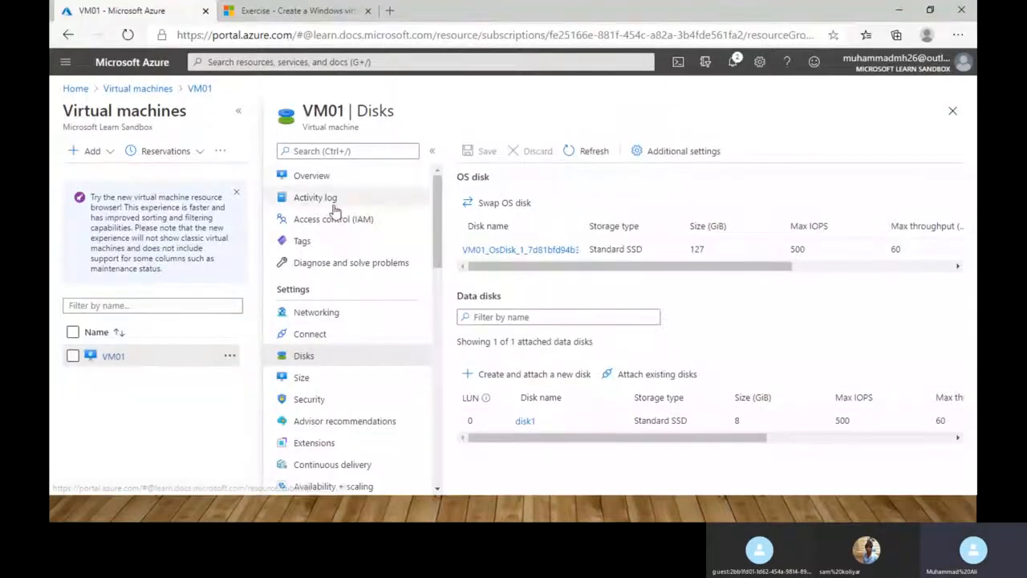
{"action": "left_click", "coordinate": [323, 178]}
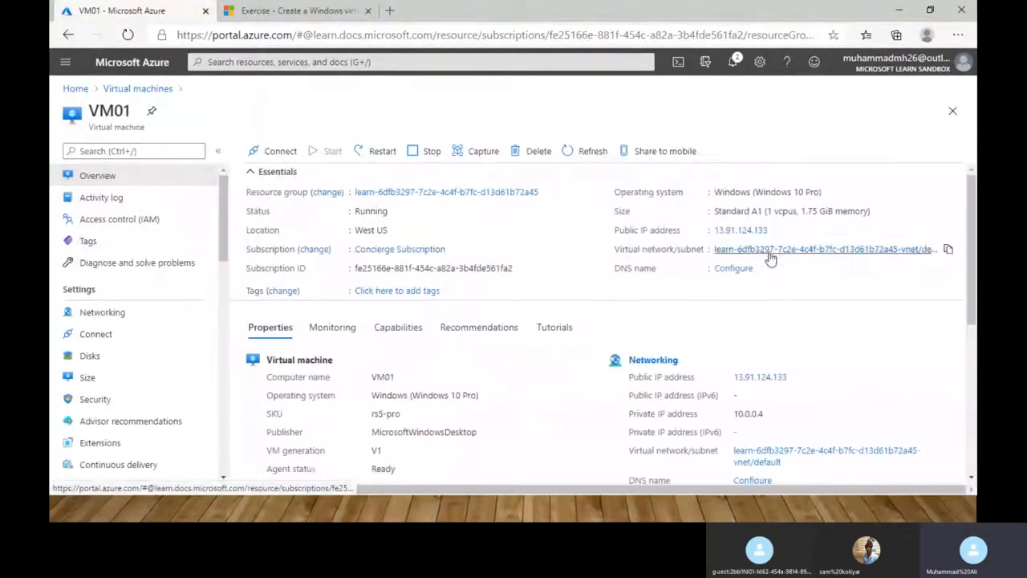
{"action": "left_click_drag", "start_coordinate": [768, 212], "coordinate": [864, 210]}
{"action": "left_click", "coordinate": [601, 255]}
{"action": "key", "text": "alt+Tab"}
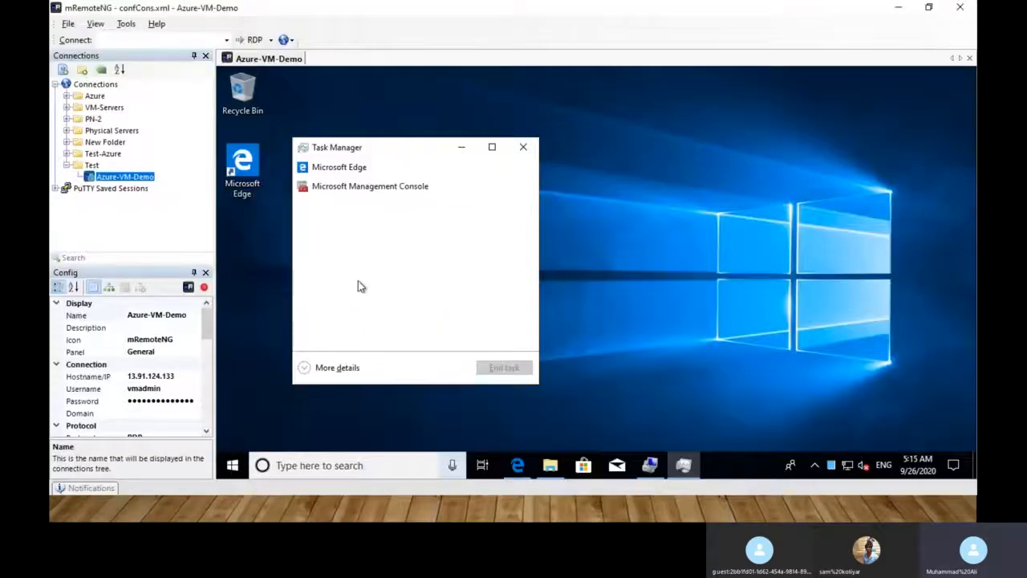
Expand Task Manager to the detailed view and check the virtual machine's CPU and memory performance.
{"action": "left_click", "coordinate": [334, 370]}
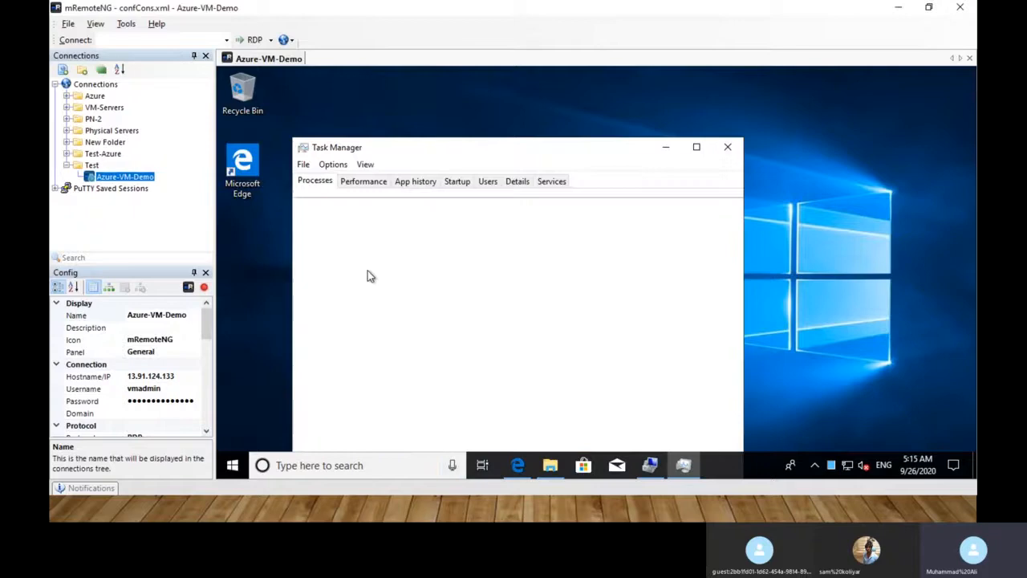
{"action": "left_click", "coordinate": [366, 185]}
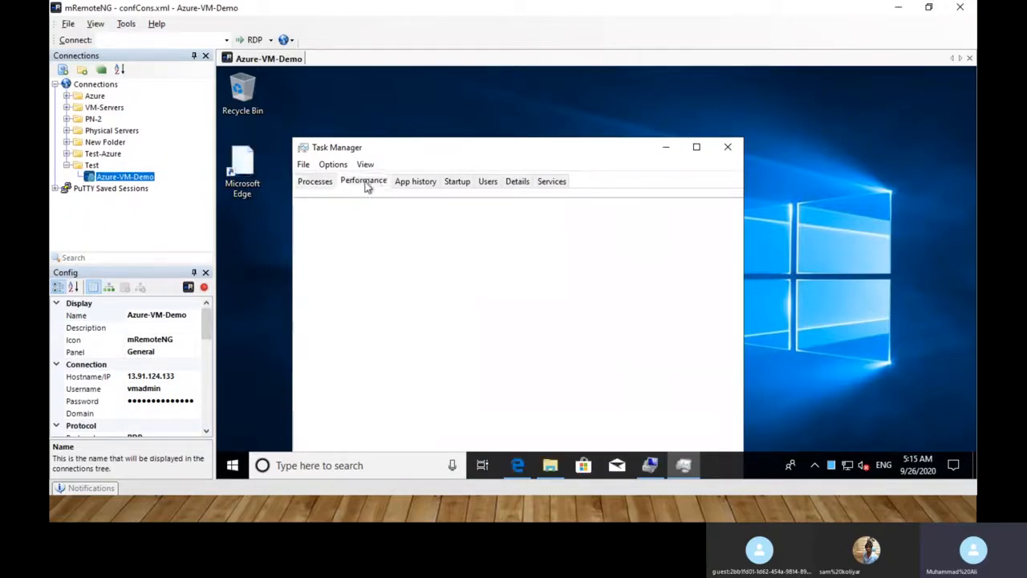
{"action": "left_click_drag", "start_coordinate": [446, 149], "coordinate": [438, 83]}
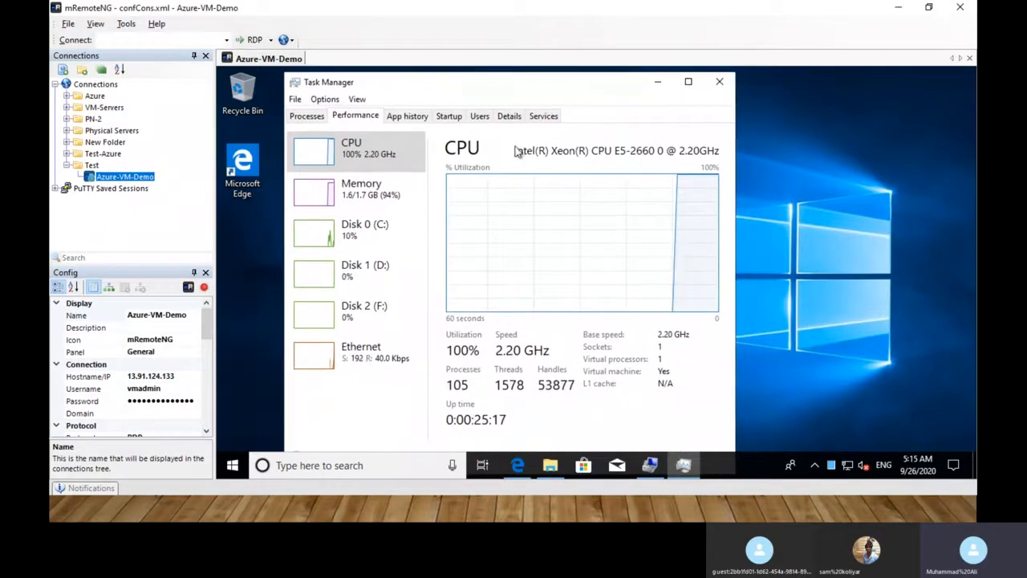
{"action": "right_click", "coordinate": [533, 231]}
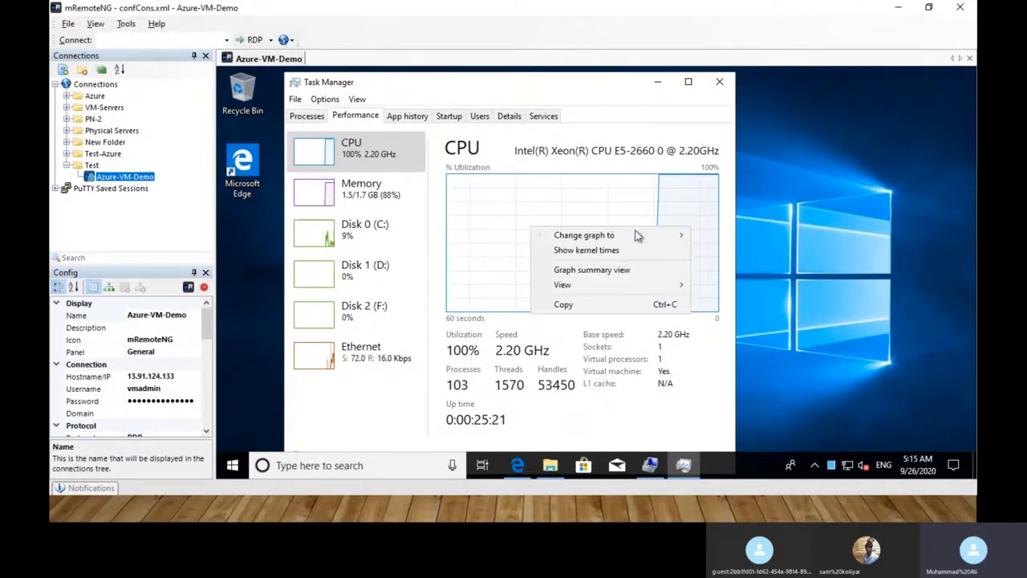
{"action": "mouse_move", "coordinate": [651, 235]}
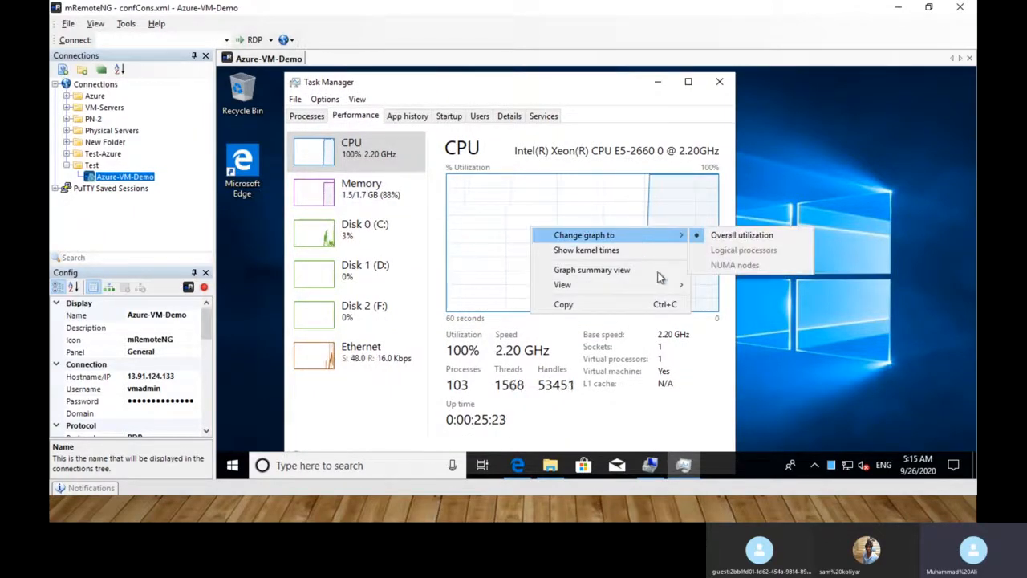
{"action": "left_click", "coordinate": [353, 202]}
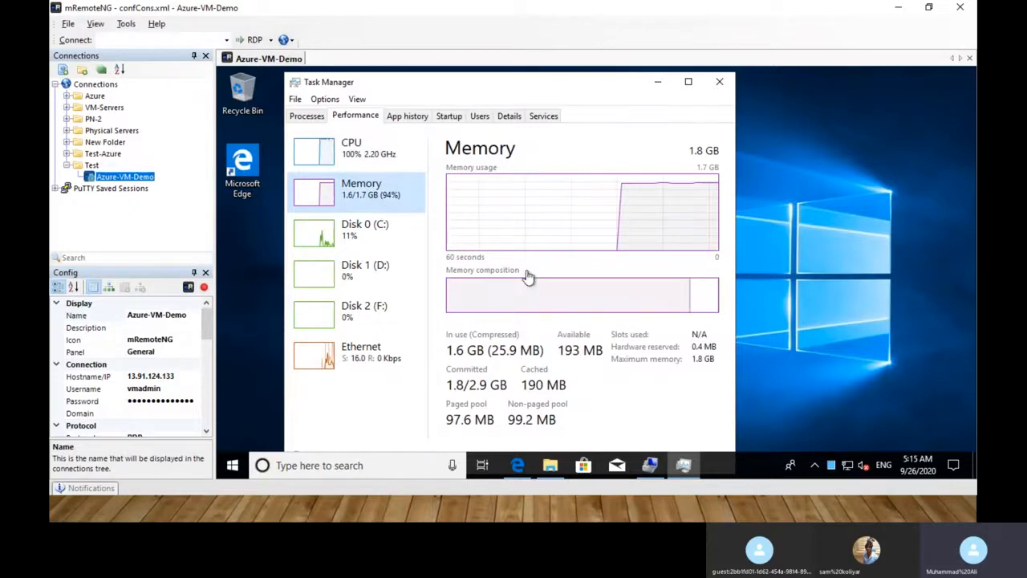
Return to the Azure portal and highlight the vCPU and memory figures of VM01's size on its overview.
{"action": "key", "text": "alt+Tab"}
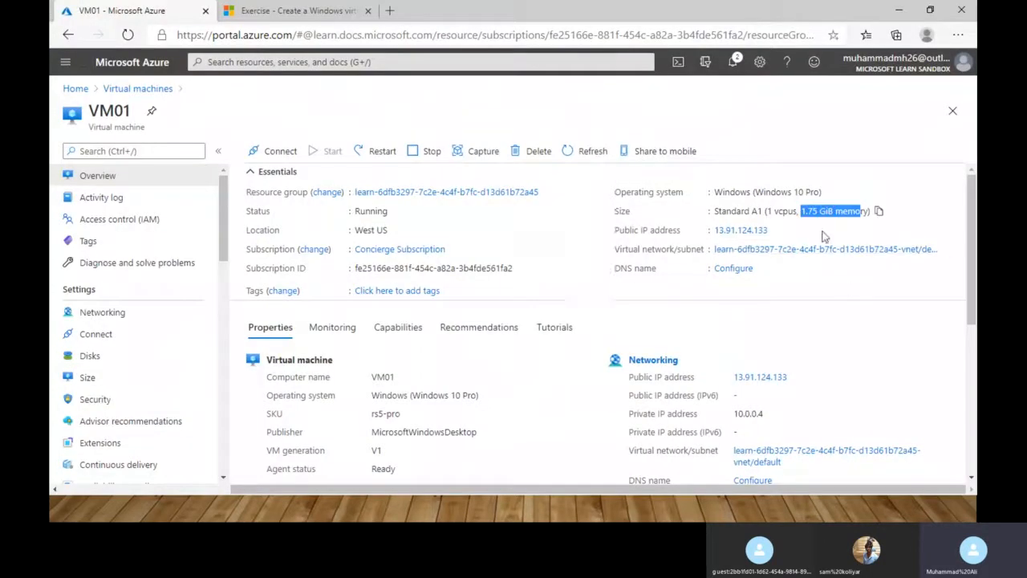
{"action": "scroll", "coordinate": [969, 297], "scroll_direction": "down", "scroll_amount": 1}
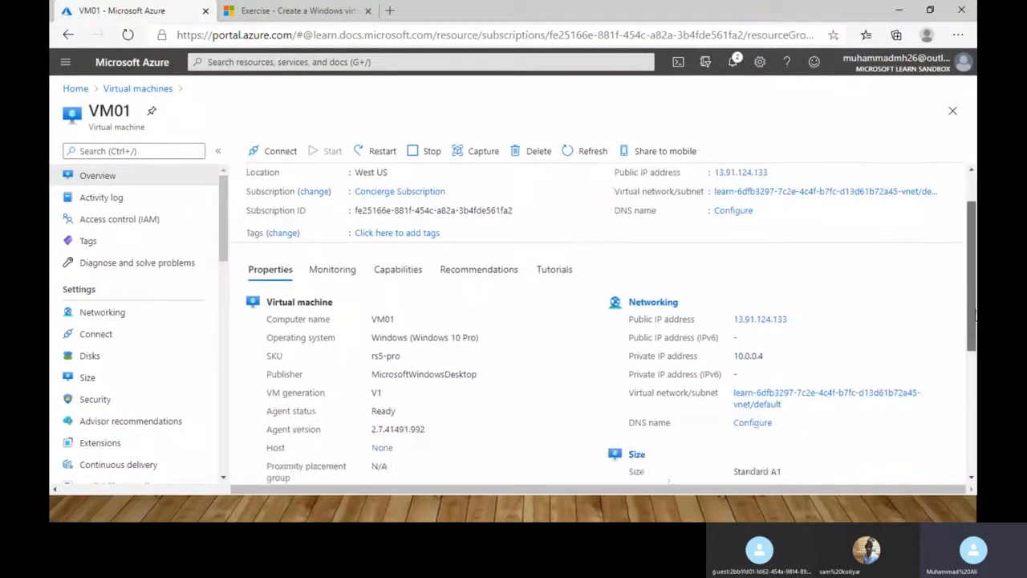
{"action": "scroll", "coordinate": [946, 272], "scroll_direction": "up", "scroll_amount": 1}
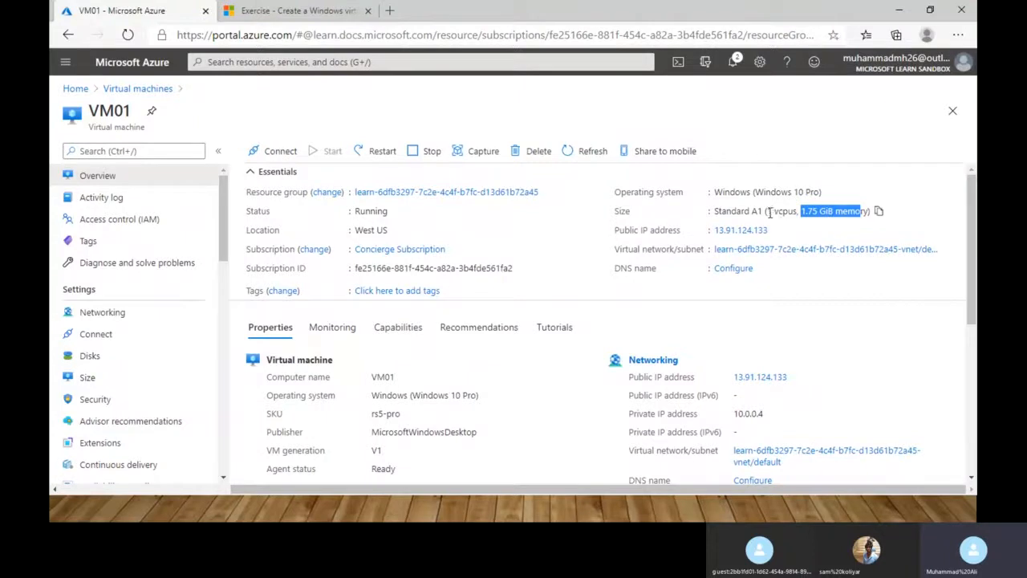
{"action": "left_click_drag", "start_coordinate": [768, 212], "coordinate": [858, 211]}
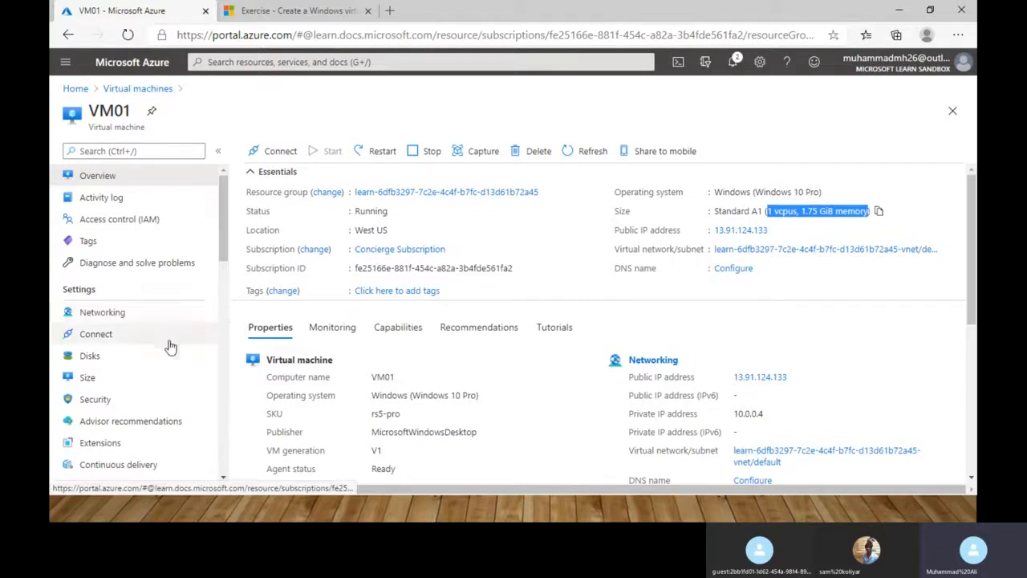
Browse the sizes available for VM01 as far as A2_v2 and close the size list without resizing.
{"action": "left_click", "coordinate": [97, 382]}
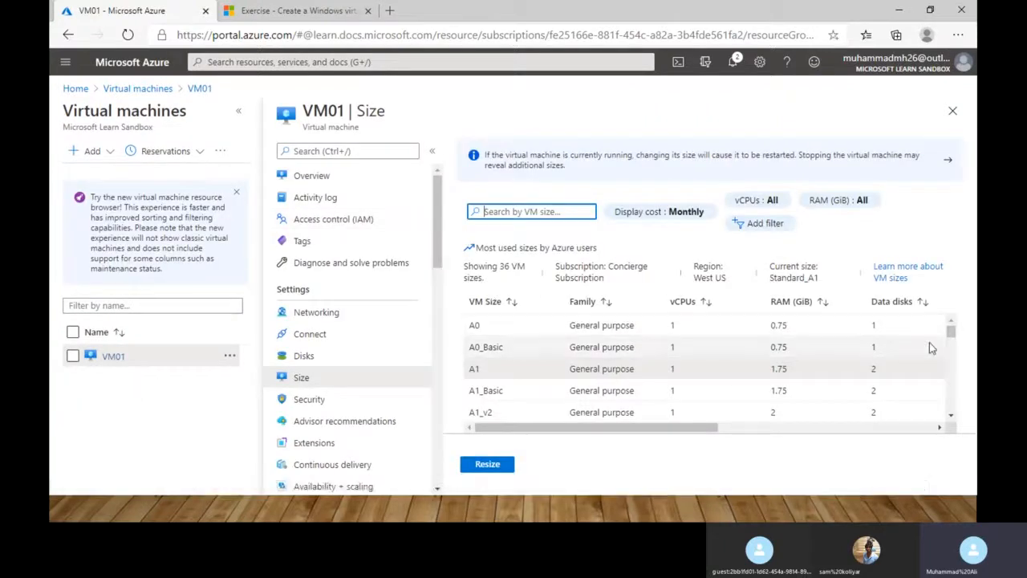
{"action": "left_click_drag", "start_coordinate": [951, 336], "coordinate": [951, 337]}
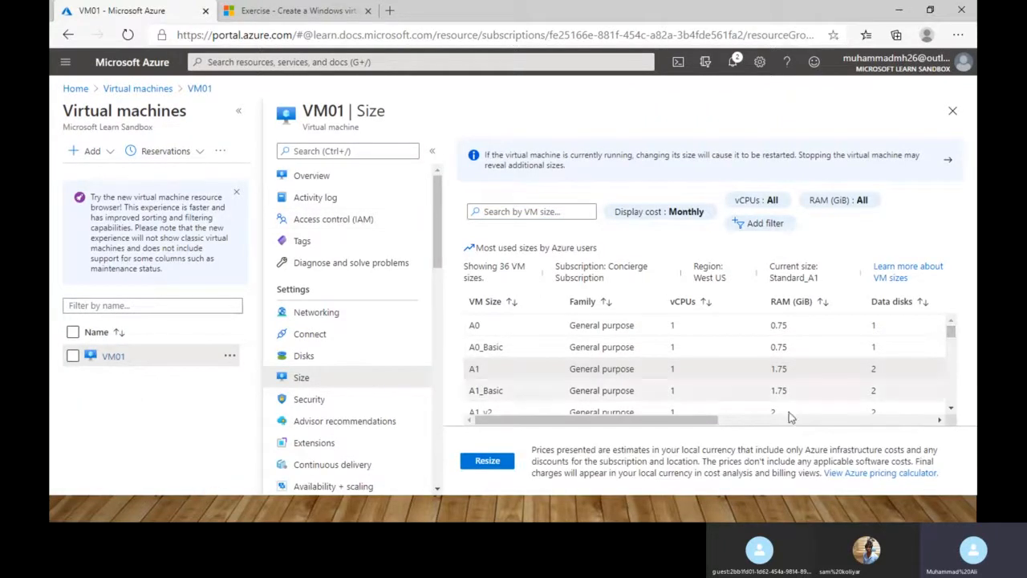
{"action": "scroll", "coordinate": [951, 409], "scroll_direction": "down", "scroll_amount": 1}
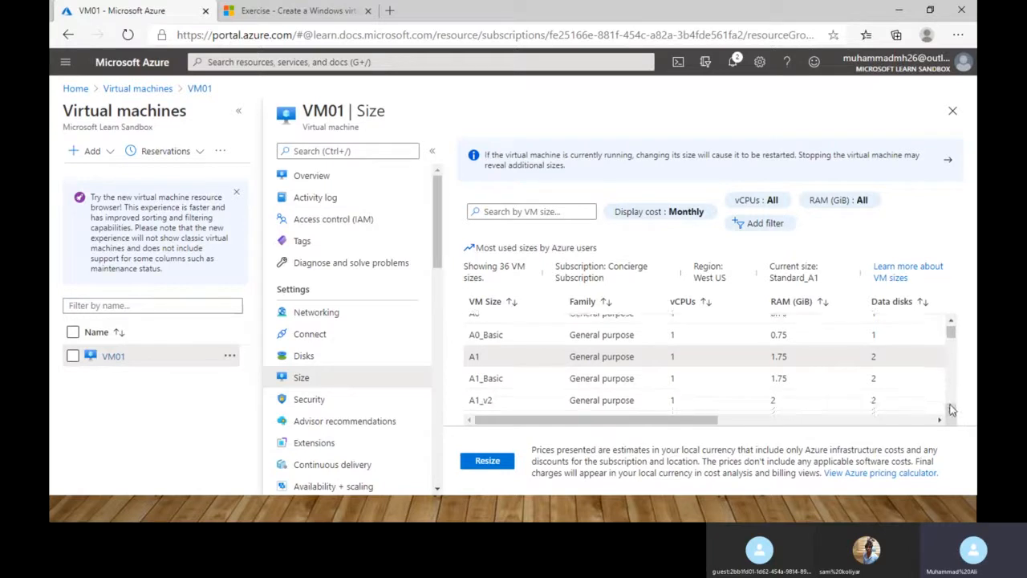
{"action": "scroll", "coordinate": [951, 409], "scroll_direction": "down", "scroll_amount": 3}
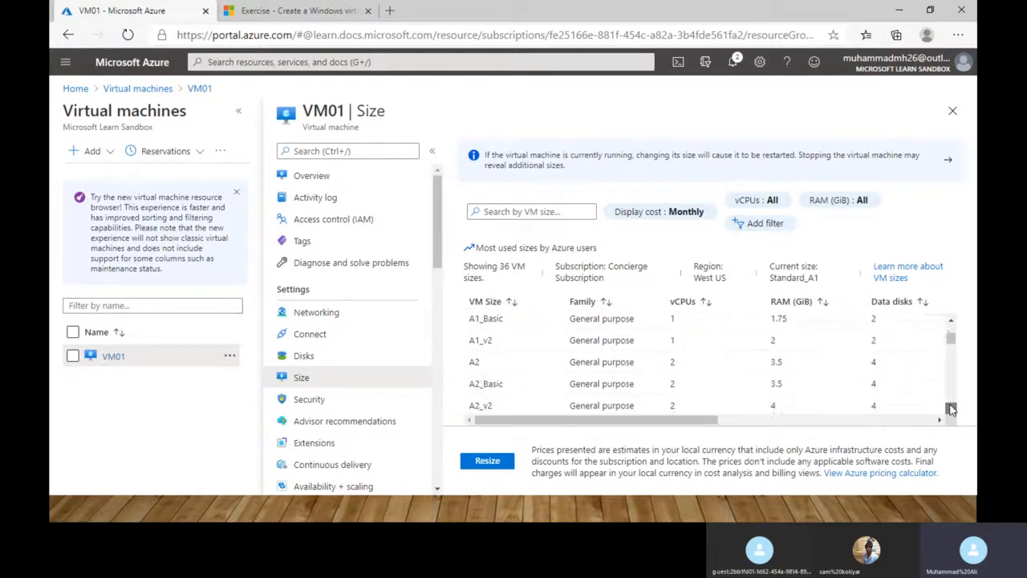
{"action": "scroll", "coordinate": [951, 409], "scroll_direction": "down", "scroll_amount": 1}
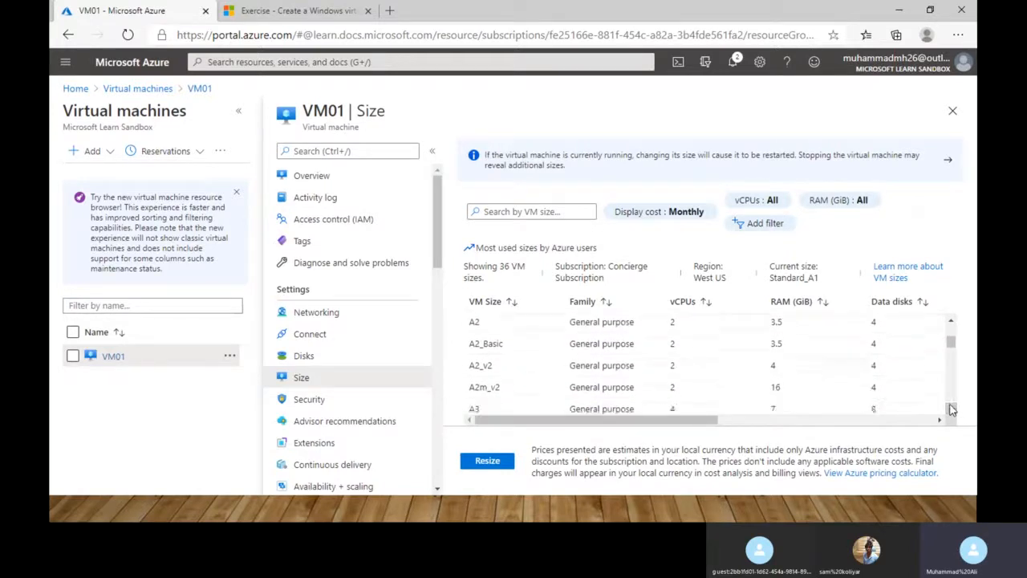
{"action": "left_click", "coordinate": [529, 370]}
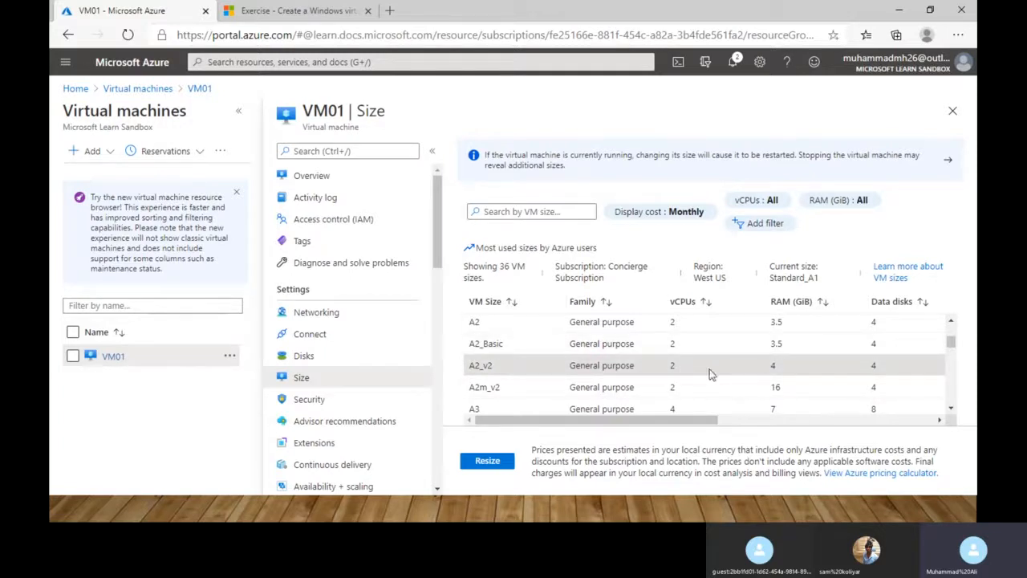
{"action": "left_click", "coordinate": [952, 111]}
Reopen VM01's overview, capture its Size section with Snipping Tool, and switch back to the portal.
{"action": "left_click", "coordinate": [119, 330]}
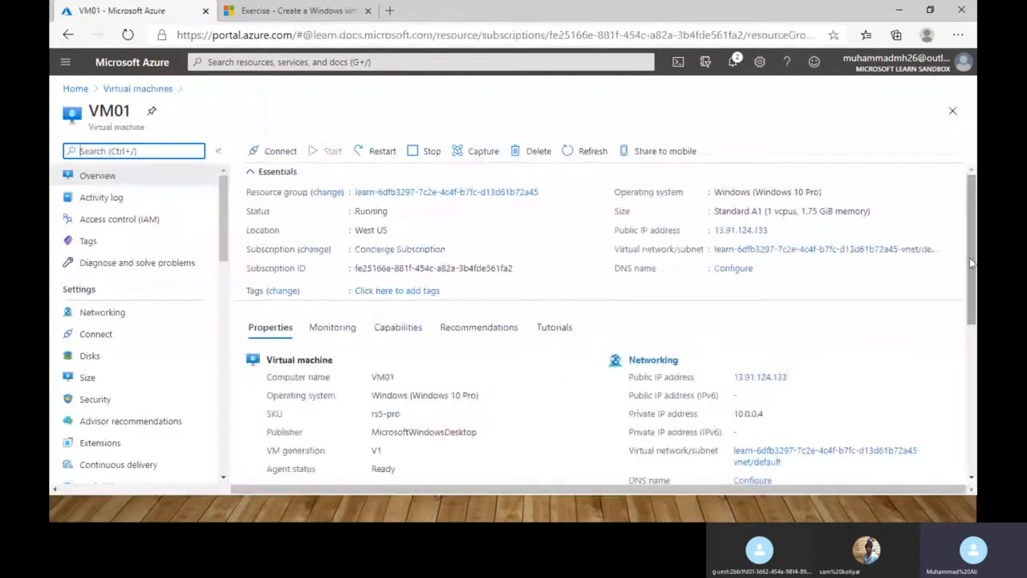
{"action": "left_click_drag", "start_coordinate": [970, 264], "coordinate": [970, 340]}
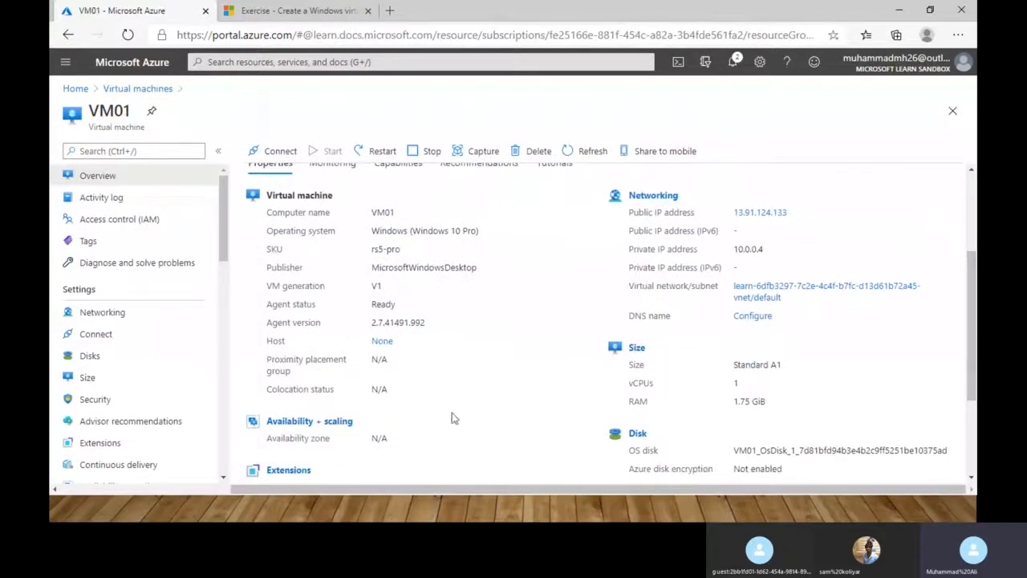
{"action": "key", "text": "super"}
{"action": "type", "text": "sn"}
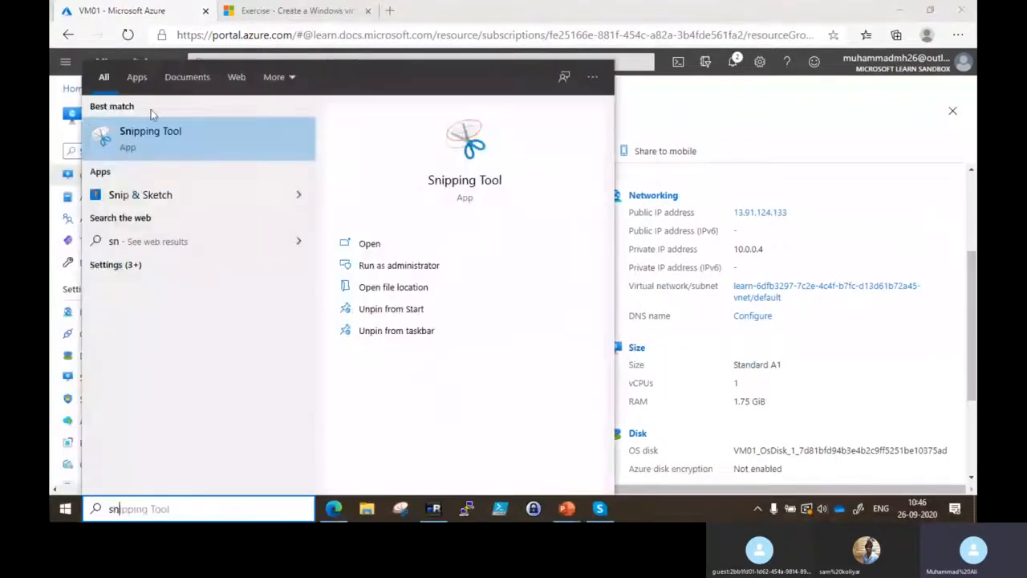
{"action": "left_click", "coordinate": [142, 140]}
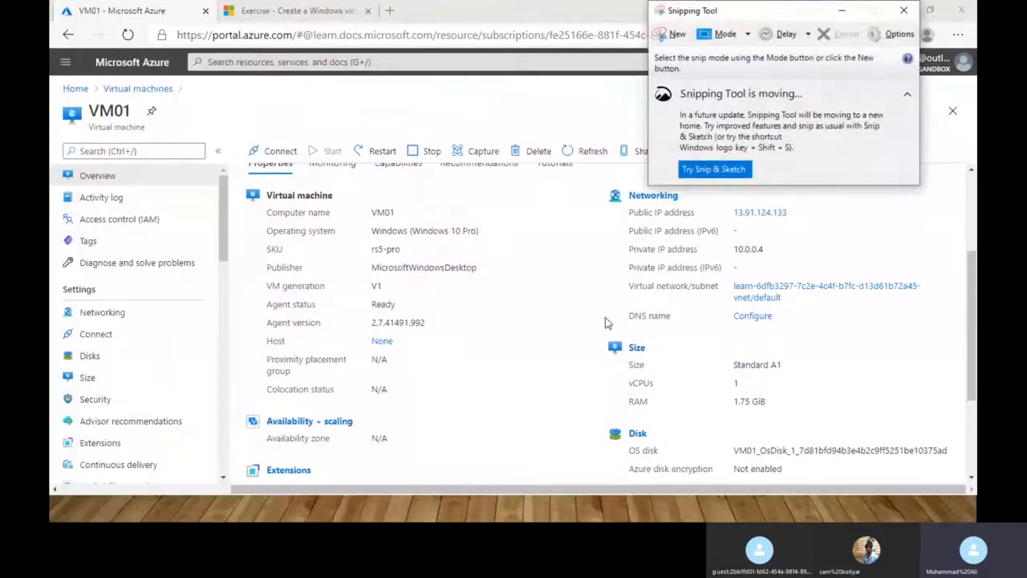
{"action": "left_click", "coordinate": [676, 34]}
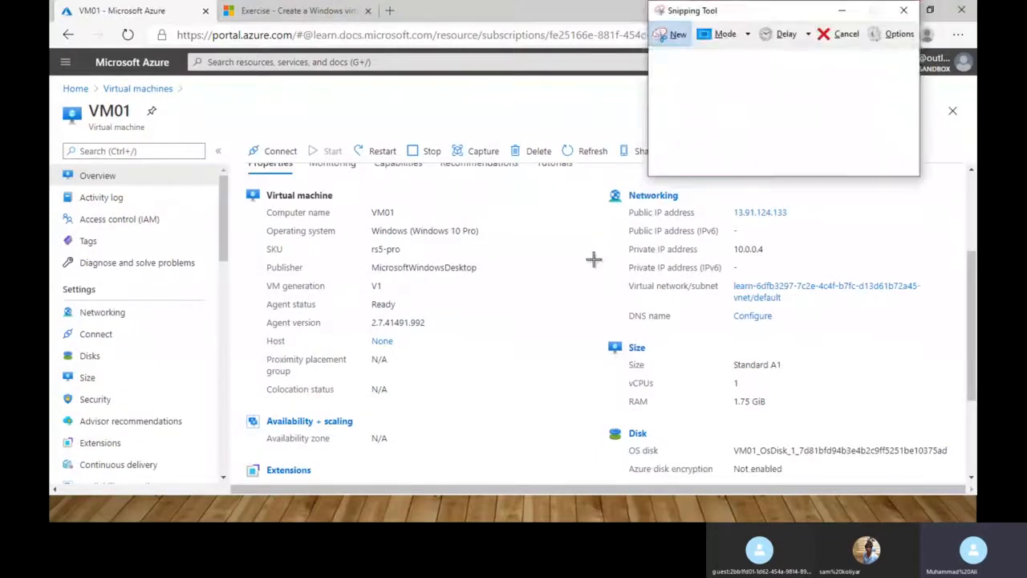
{"action": "left_click_drag", "start_coordinate": [599, 315], "coordinate": [815, 421]}
{"action": "key", "text": "alt+Tab"}
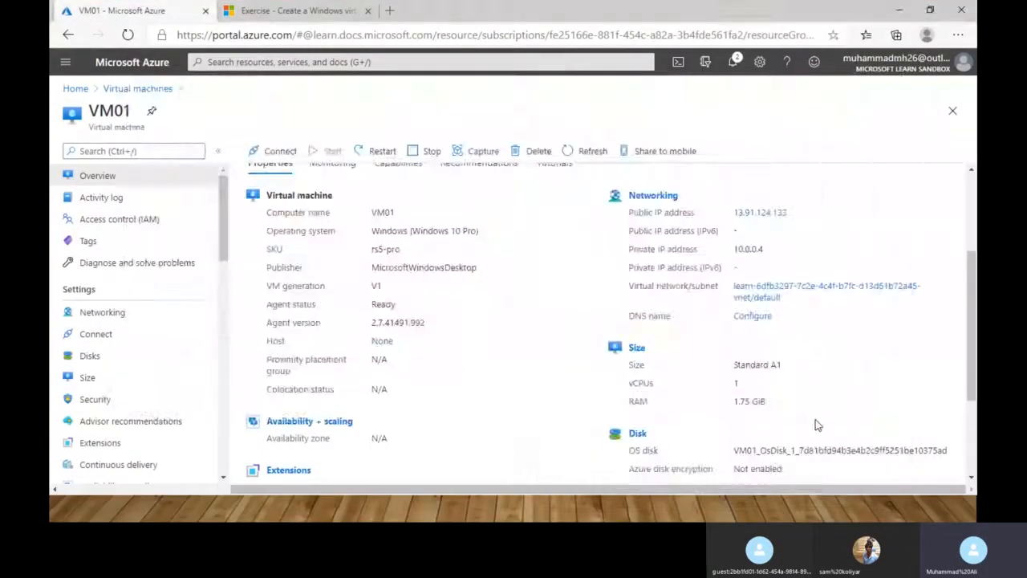
Resize VM01 to the A2_v2 size with 2 vCPUs and 4 GiB RAM.
{"action": "left_click", "coordinate": [87, 377]}
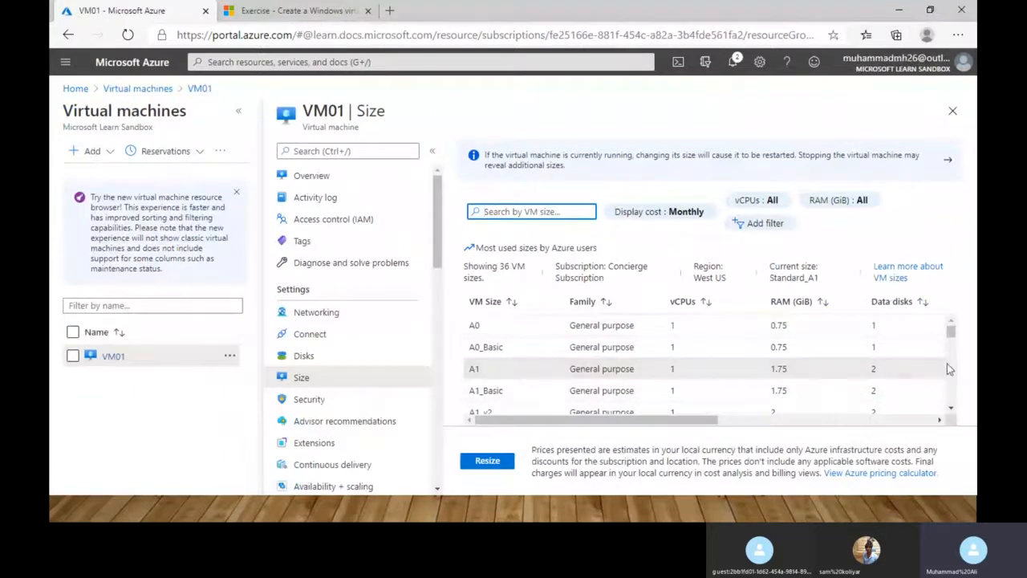
{"action": "left_click", "coordinate": [952, 408]}
{"action": "left_click", "coordinate": [952, 409]}
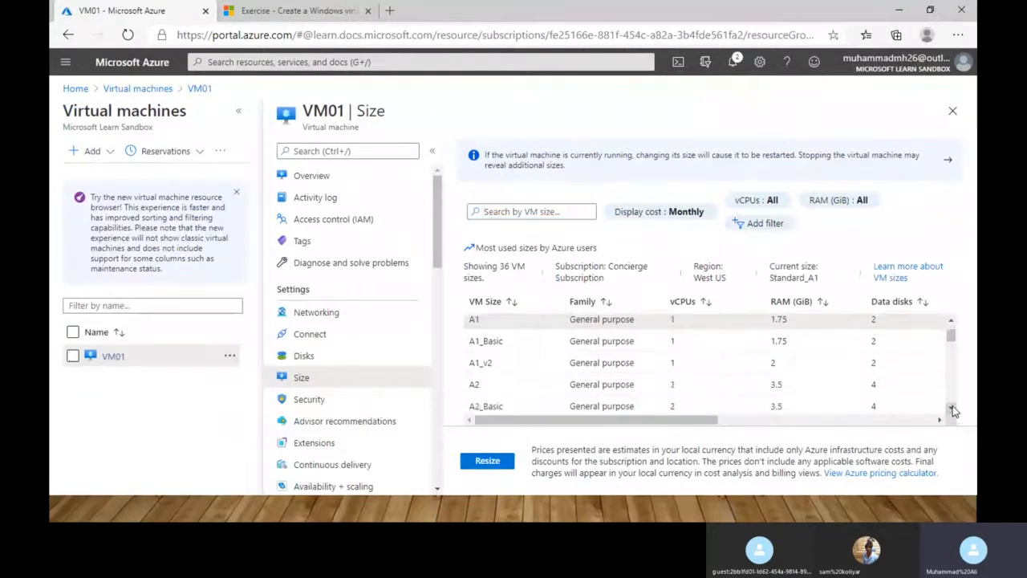
{"action": "left_click", "coordinate": [952, 408]}
{"action": "left_click", "coordinate": [953, 408]}
{"action": "left_click", "coordinate": [684, 383]}
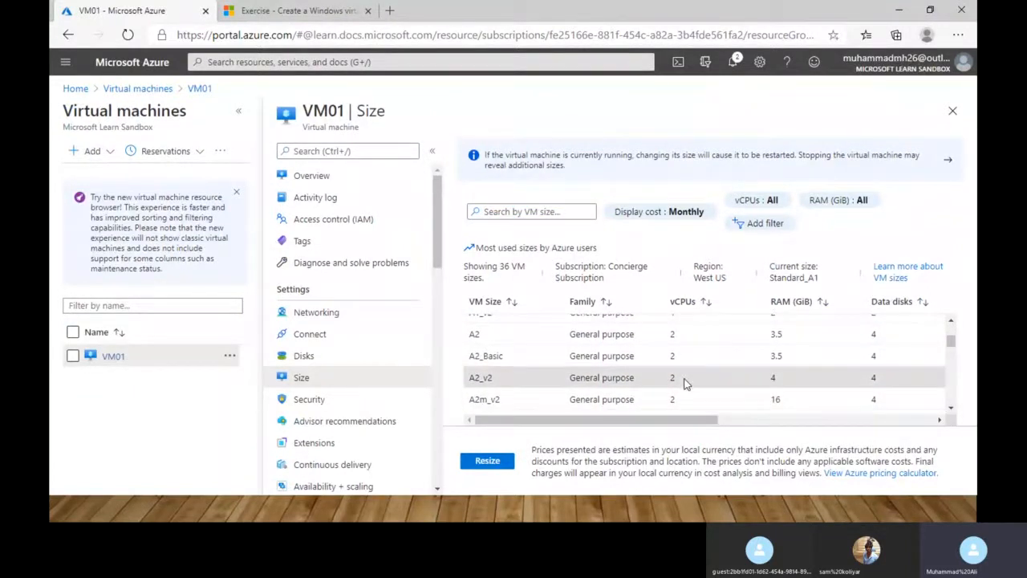
{"action": "left_click", "coordinate": [486, 463]}
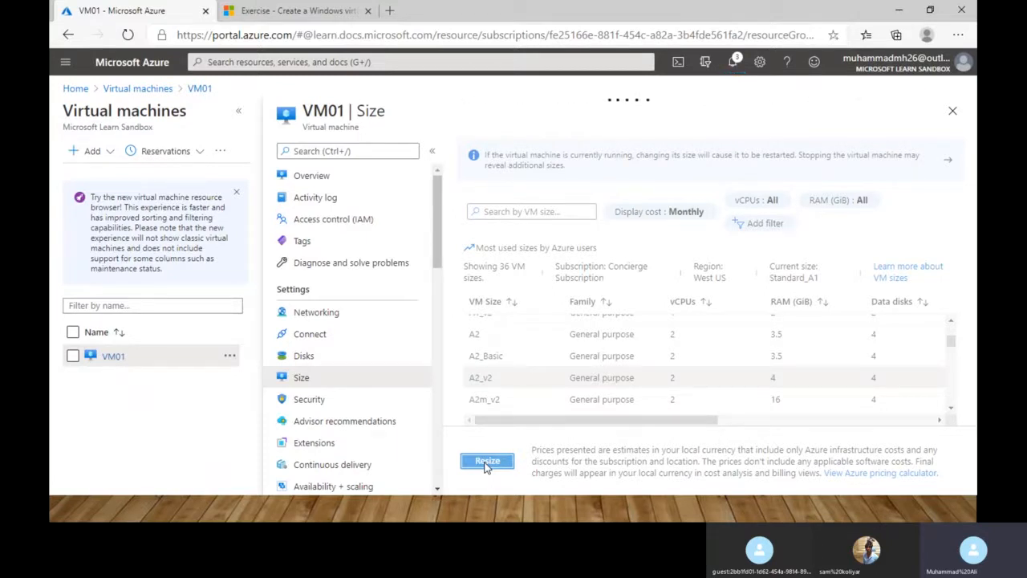
Review the captured original size in Snipping Tool and the Azure-VM-Demo session in mRemoteNG, and return to the Azure portal.
{"action": "key", "text": "alt+Tab"}
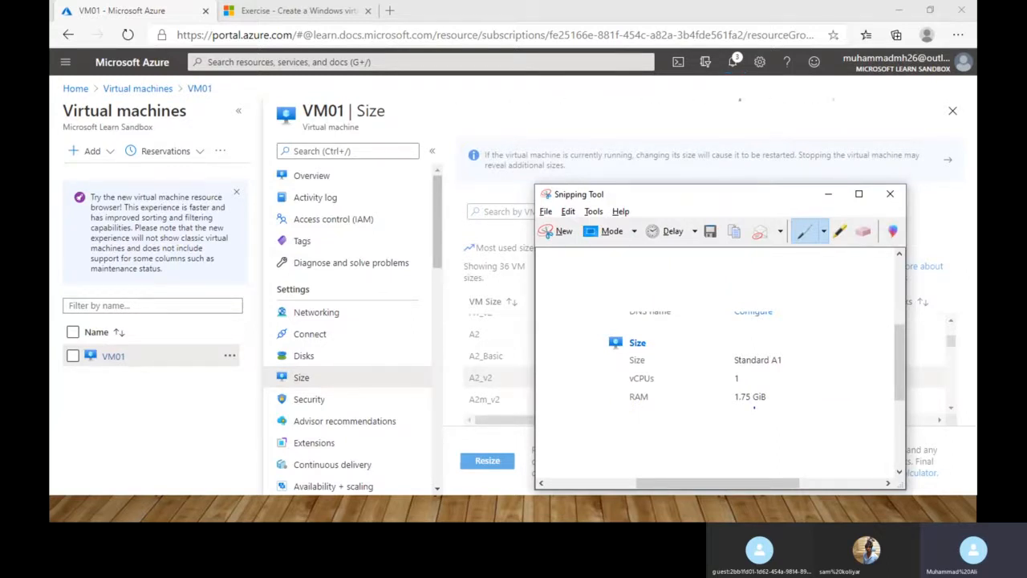
{"action": "left_click", "coordinate": [708, 118]}
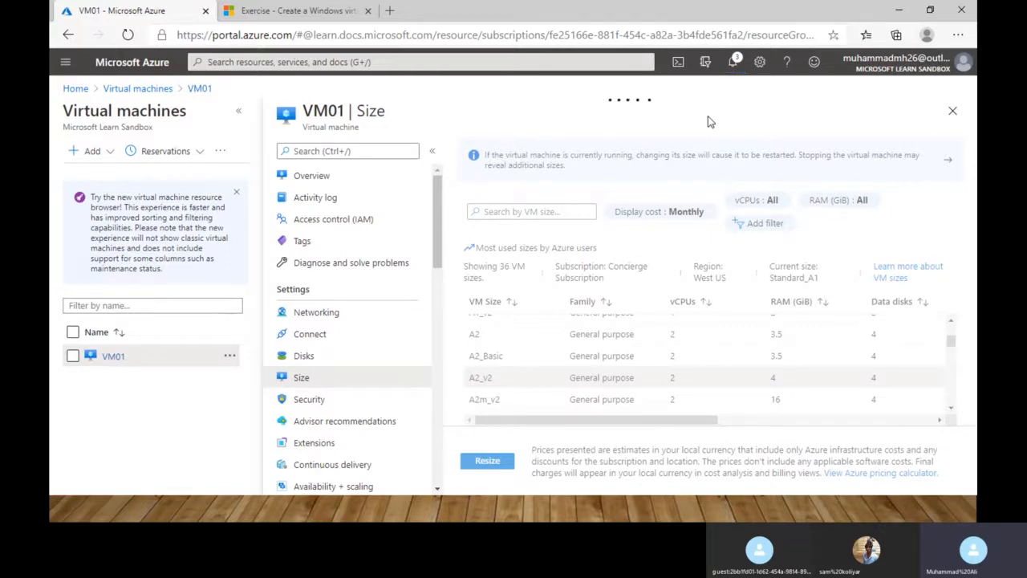
{"action": "key", "text": "alt+Tab"}
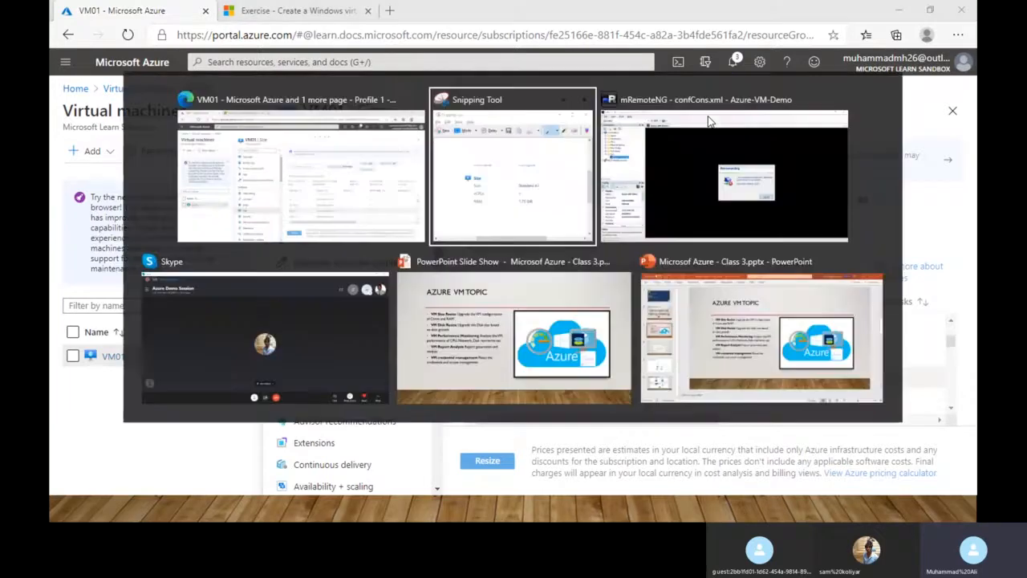
{"action": "key", "text": "alt+Tab"}
{"action": "key", "text": "alt+Tab"}
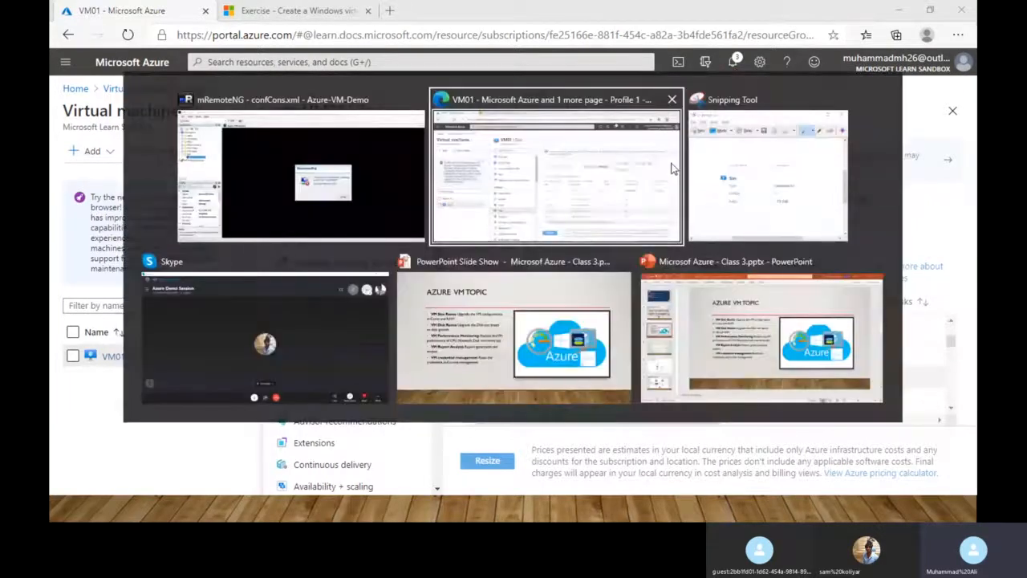
{"action": "key", "text": "alt+Tab"}
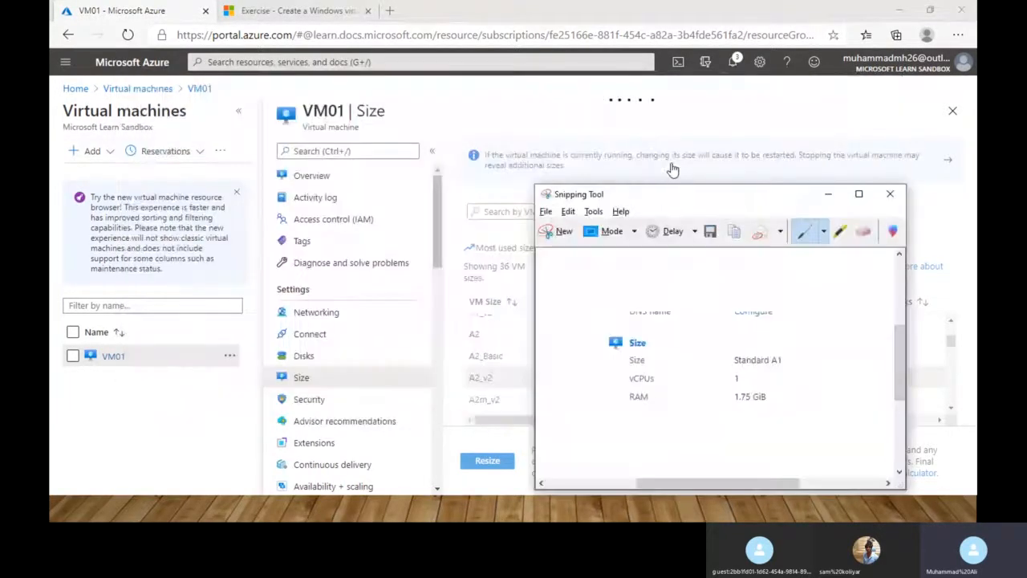
{"action": "key", "text": "alt+Tab"}
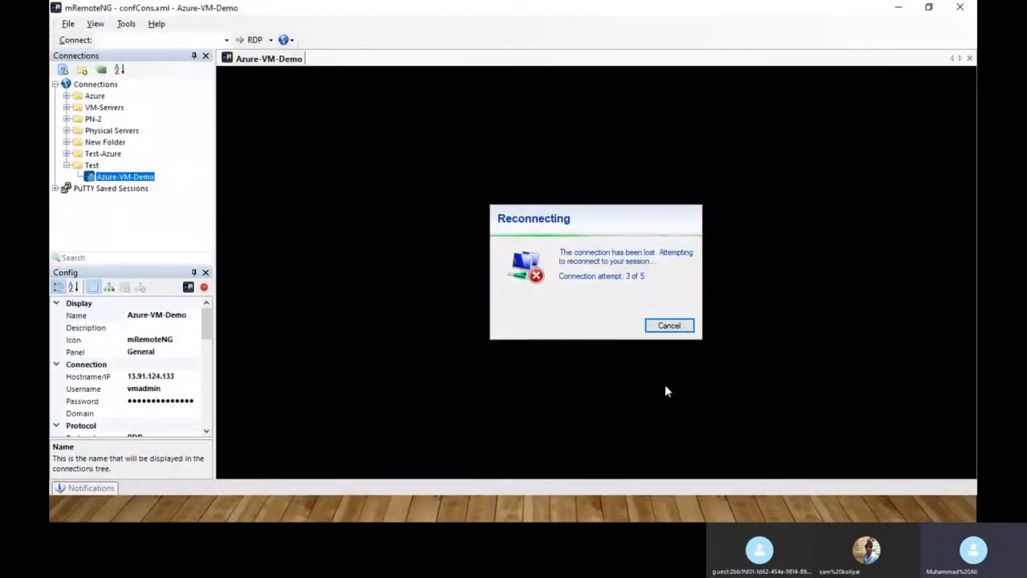
{"action": "key", "text": "alt+Tab"}
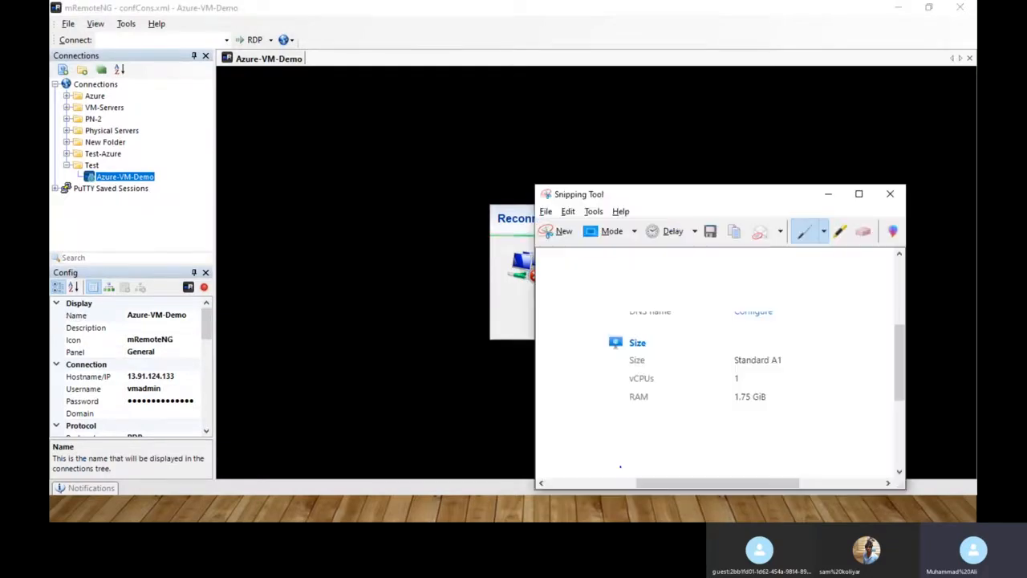
{"action": "key", "text": "alt+Tab"}
{"action": "key", "text": "alt+Tab"}
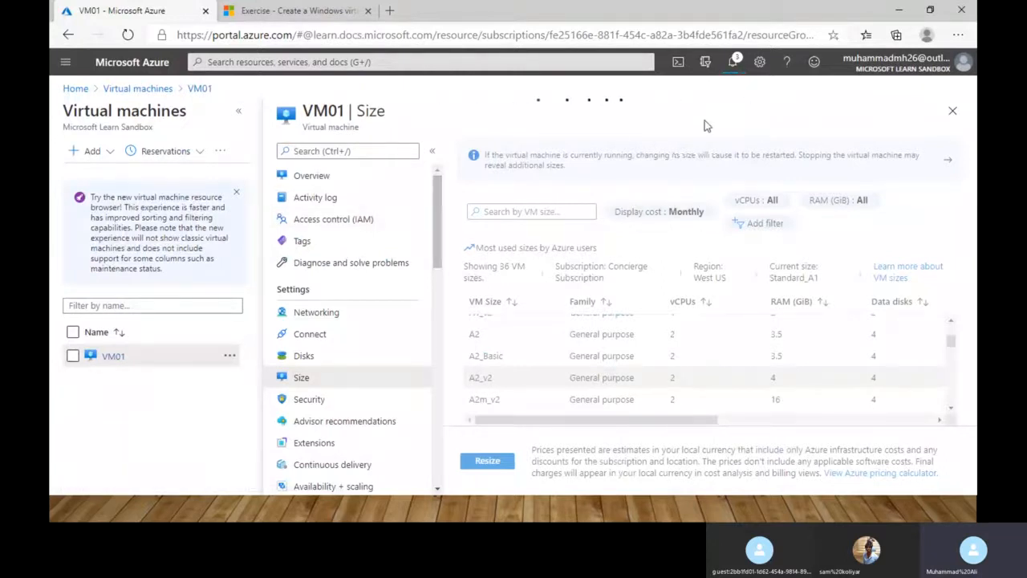
Check the resize notification, then refresh VM01's overview and highlight its size, vCPU and RAM figures.
{"action": "left_click", "coordinate": [732, 62]}
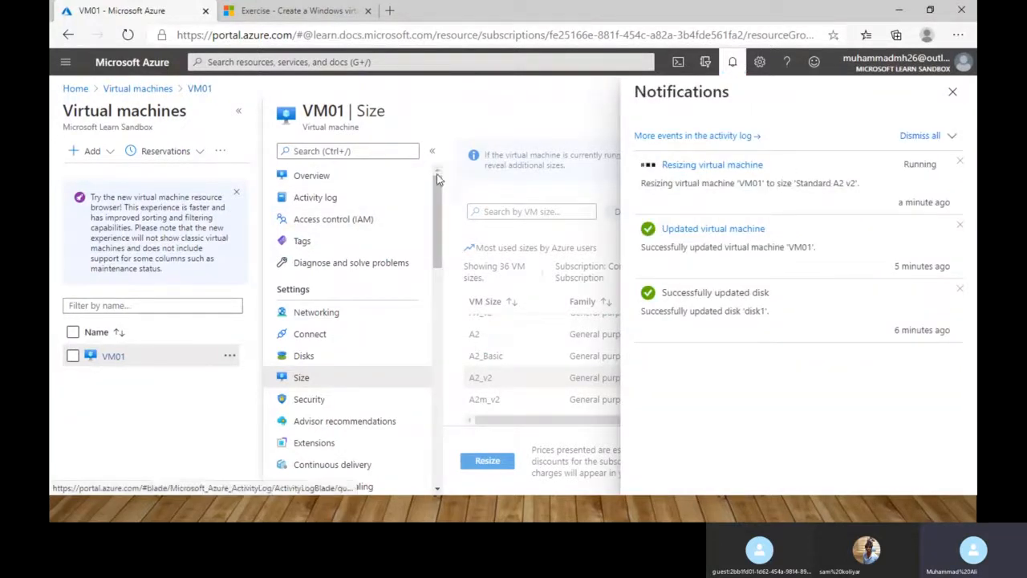
{"action": "left_click", "coordinate": [337, 177]}
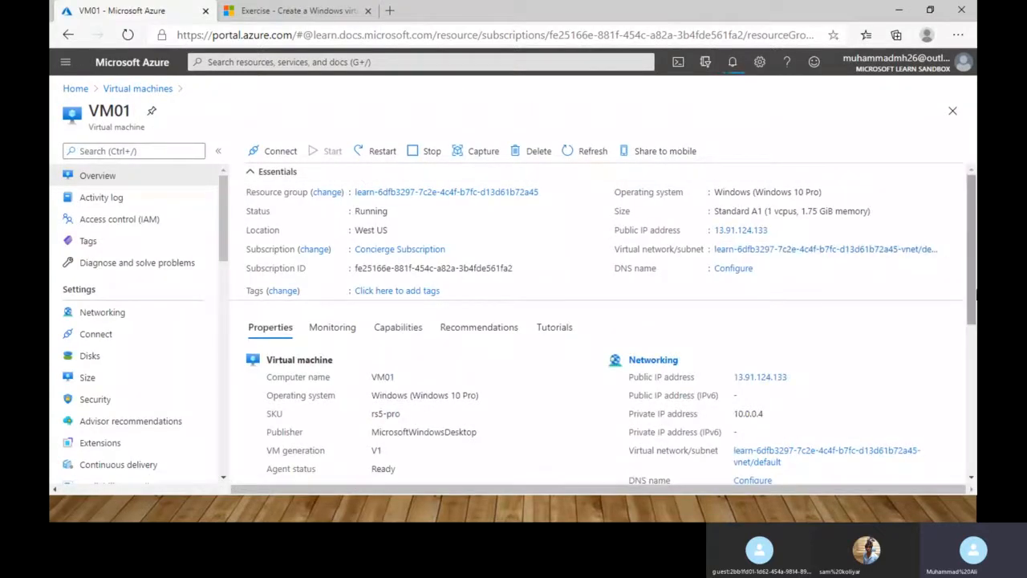
{"action": "left_click_drag", "start_coordinate": [973, 300], "coordinate": [975, 412]}
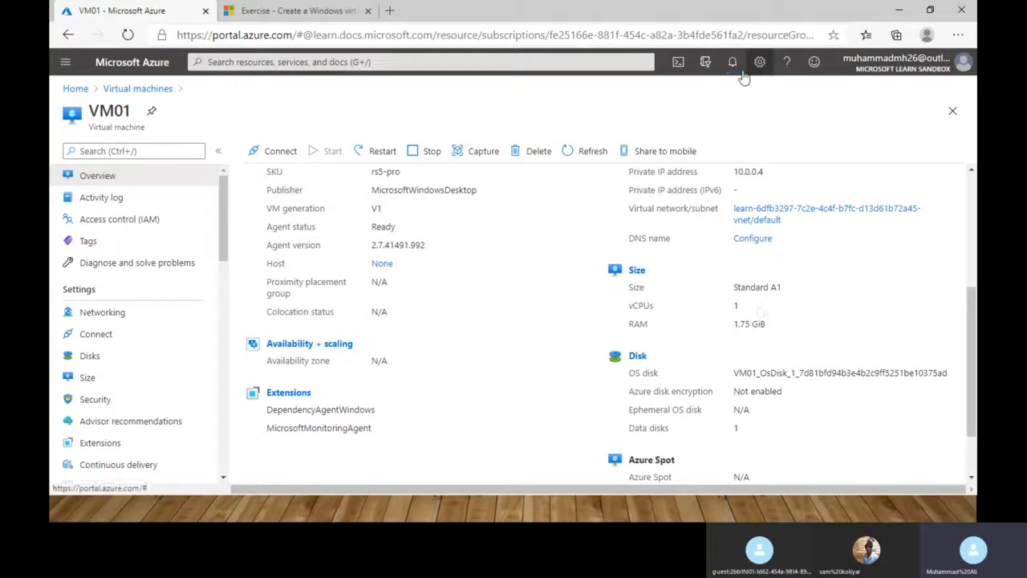
{"action": "left_click", "coordinate": [575, 154]}
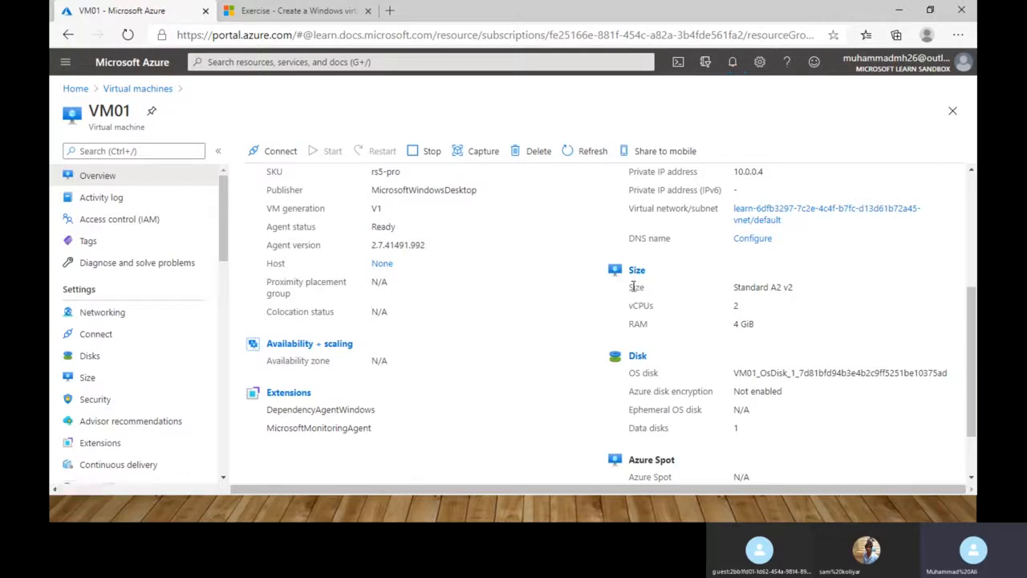
{"action": "left_click_drag", "start_coordinate": [636, 286], "coordinate": [786, 346]}
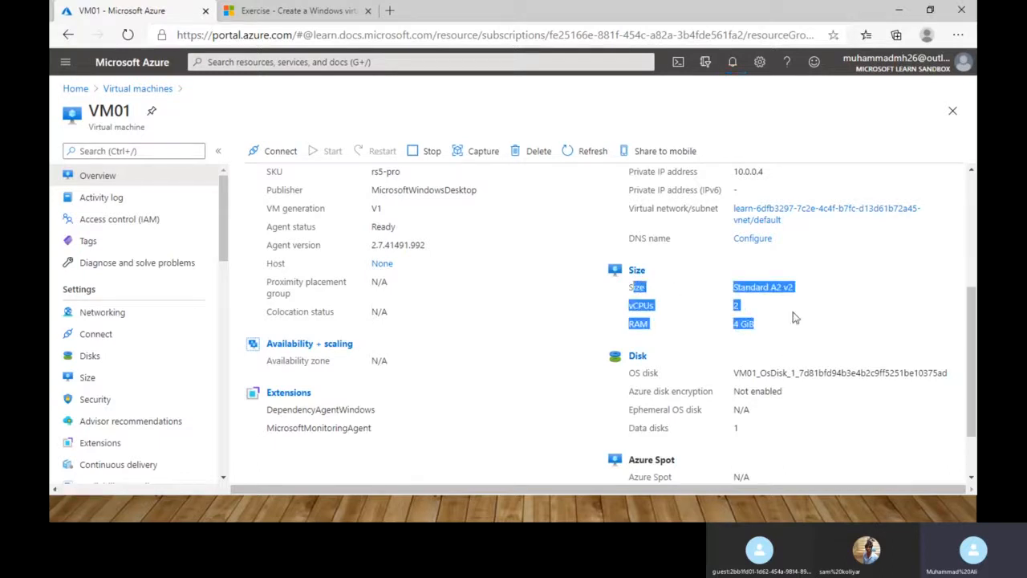
{"action": "left_click", "coordinate": [794, 320]}
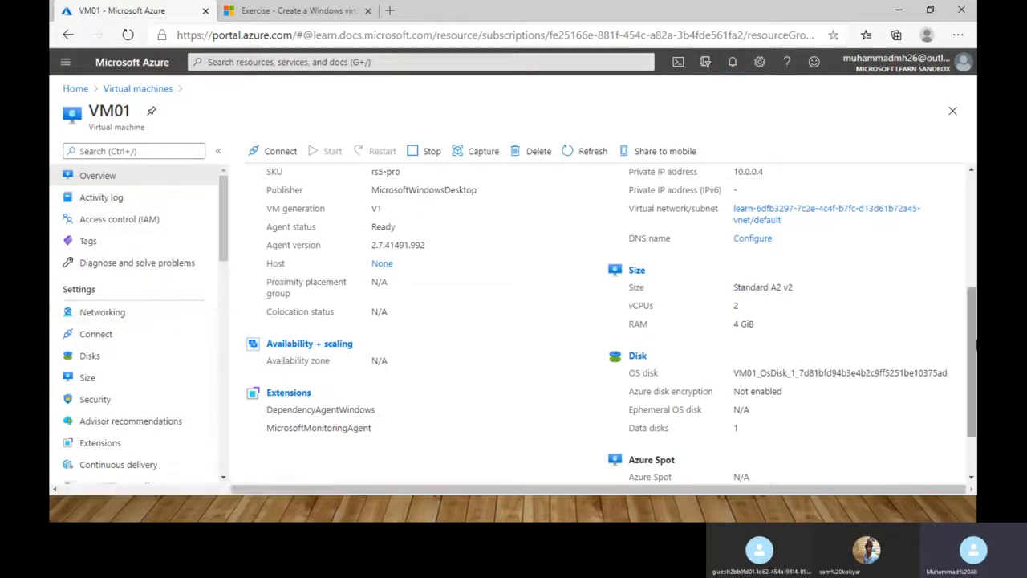
Check VM01's status in the Essentials section of its overview and refresh the page.
{"action": "scroll", "coordinate": [903, 211], "scroll_direction": "up", "scroll_amount": 3}
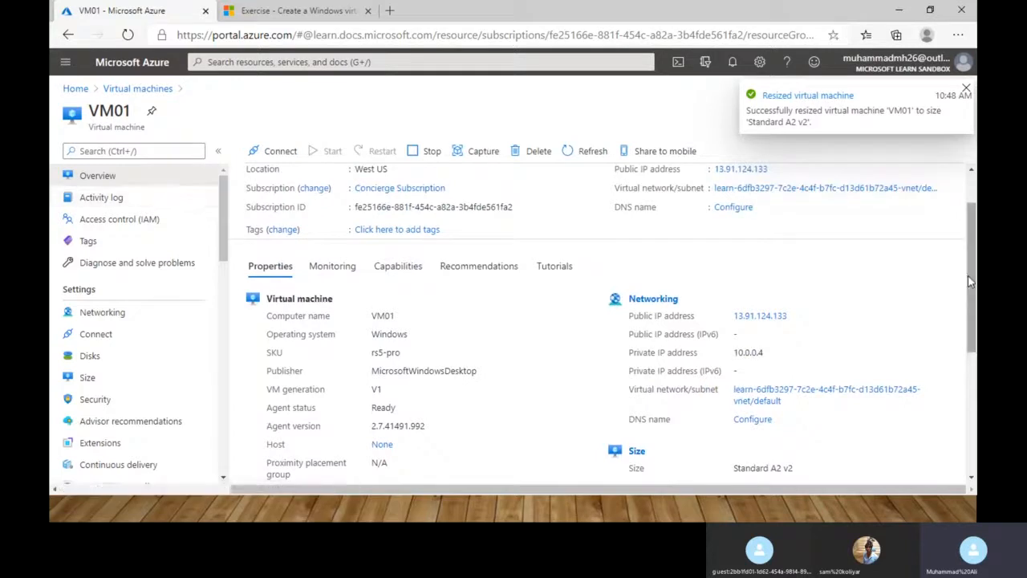
{"action": "scroll", "coordinate": [651, 264], "scroll_direction": "up", "scroll_amount": 1}
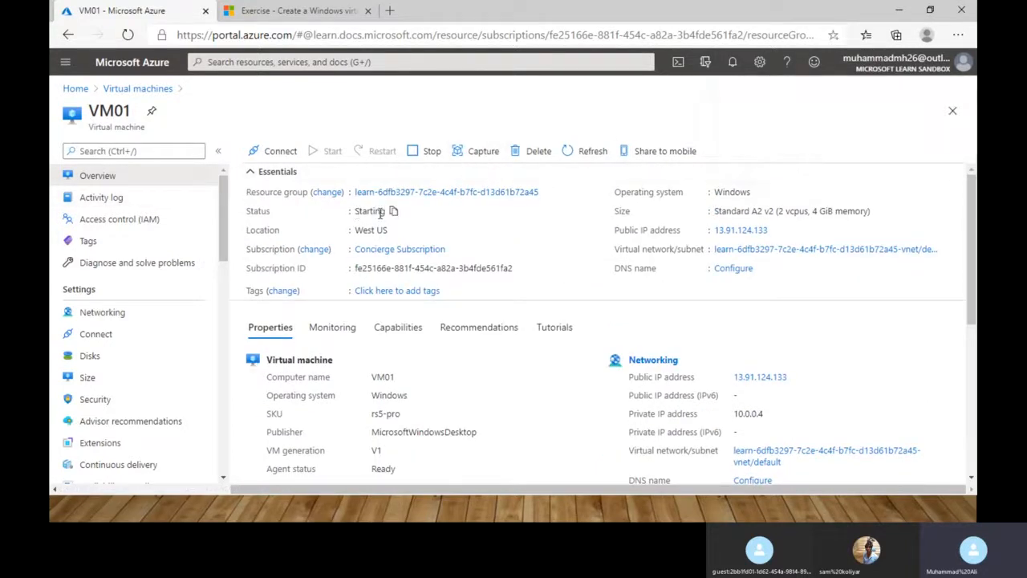
{"action": "left_click", "coordinate": [583, 152]}
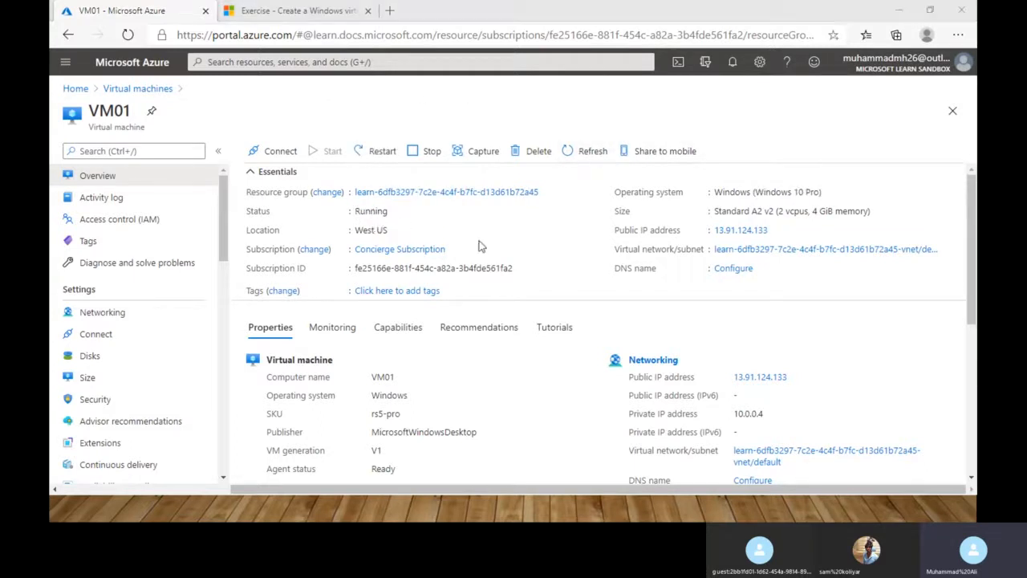
Switch to mRemoteNG, cancel the automatic reconnection and try to connect to Azure-VM-Demo again.
{"action": "key", "text": "alt+Tab"}
{"action": "key", "text": "alt+Tab"}
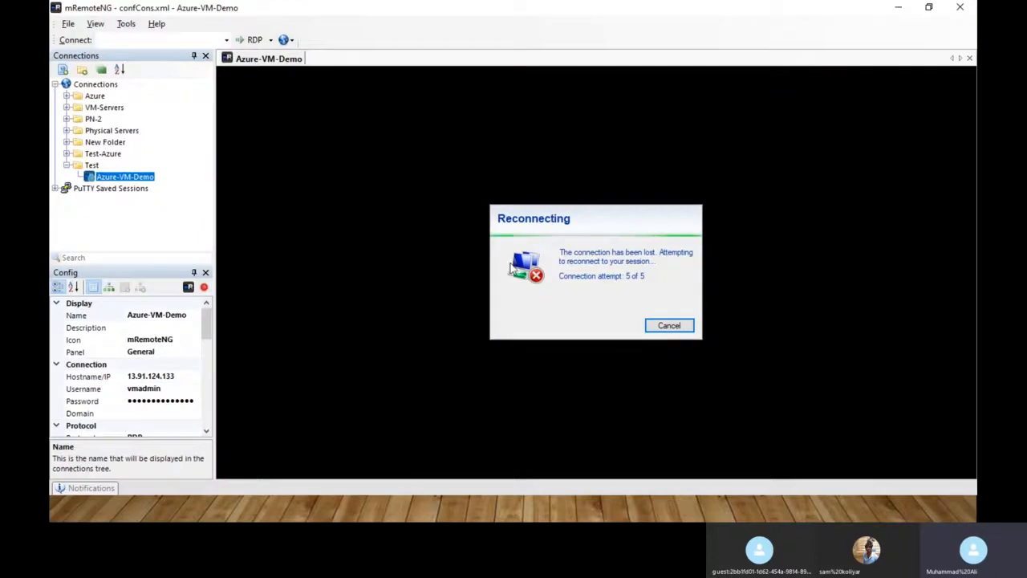
{"action": "left_click", "coordinate": [669, 324]}
{"action": "double_click", "coordinate": [136, 178]}
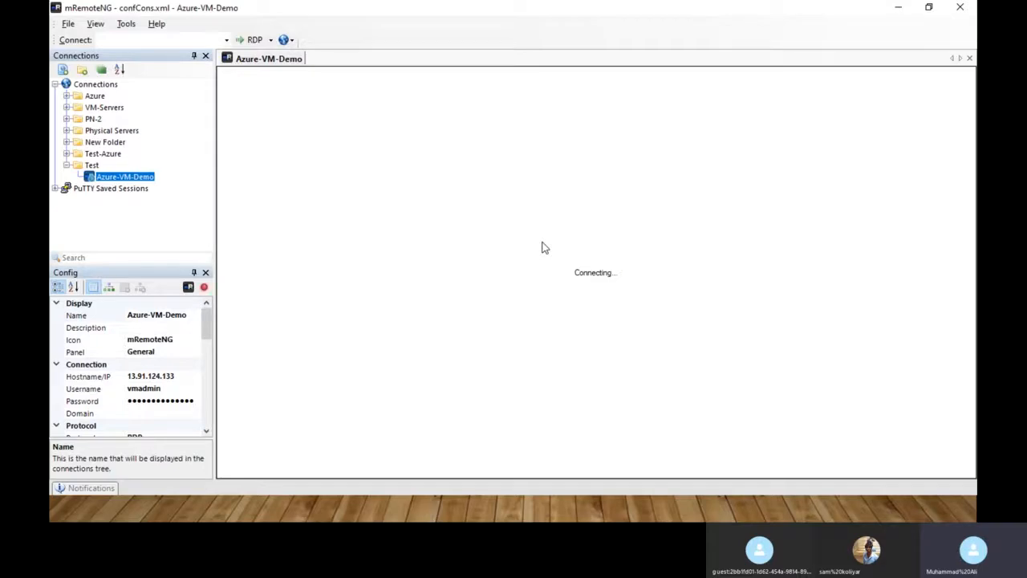
Compare VM01's status in the Azure portal with the connection progress in mRemoteNG, and refresh VM01's overview.
{"action": "key", "text": "alt+Tab"}
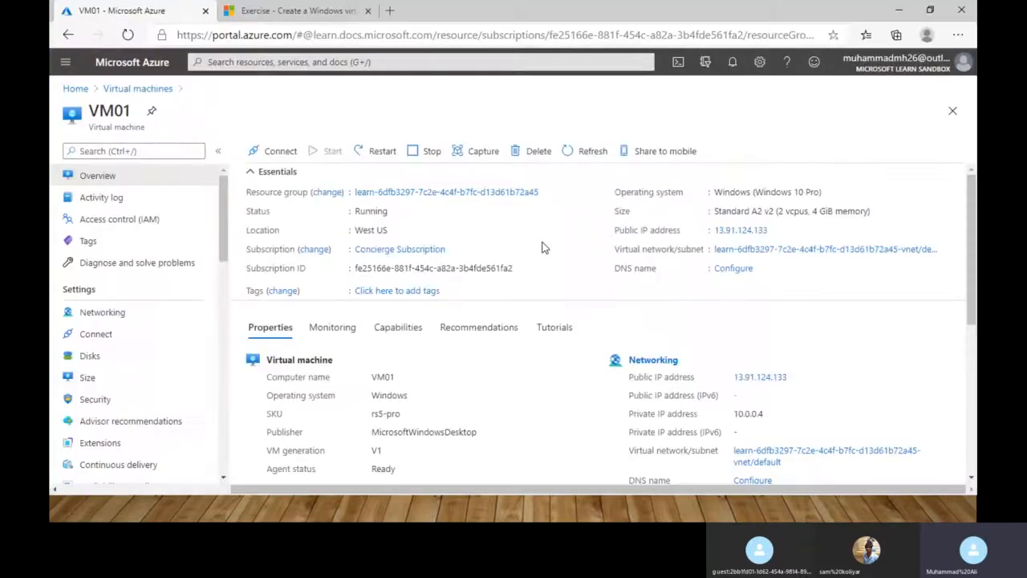
{"action": "key", "text": "alt+Tab"}
{"action": "key", "text": "alt+Tab"}
{"action": "key", "text": "alt+Tab"}
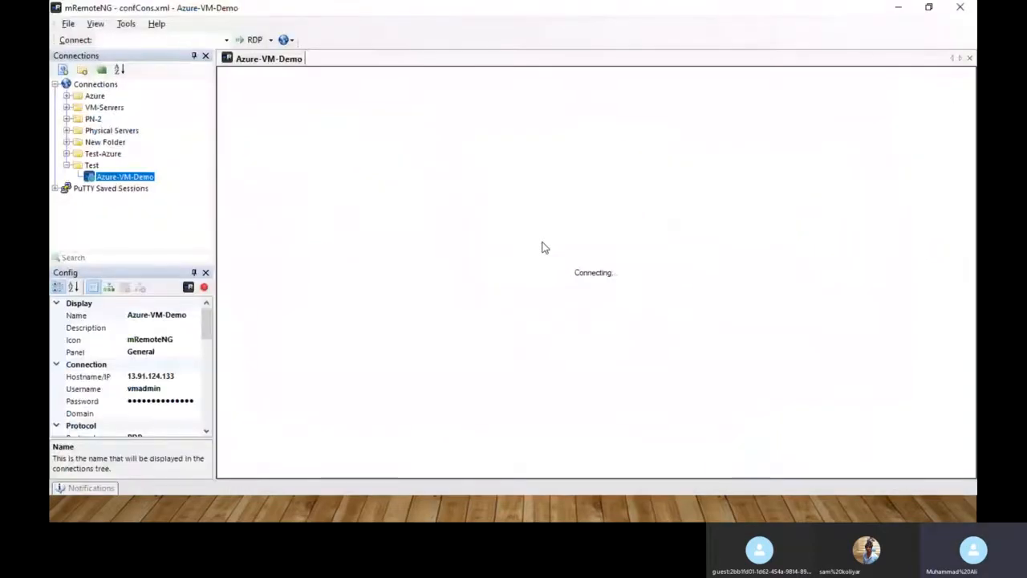
{"action": "key", "text": "alt+Tab"}
{"action": "key", "text": "alt+Tab"}
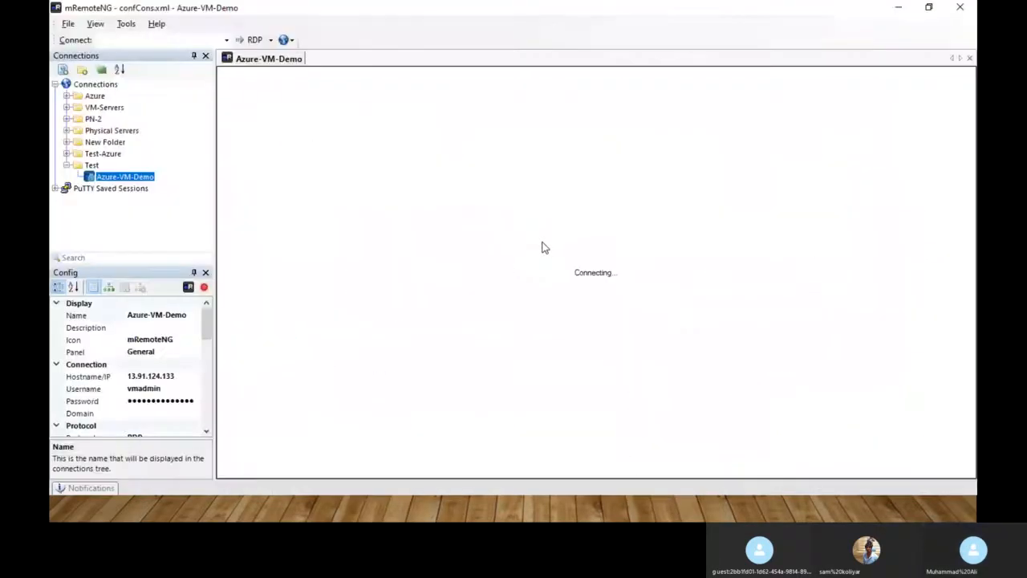
{"action": "key", "text": "alt+Tab"}
{"action": "key", "text": "alt+Tab"}
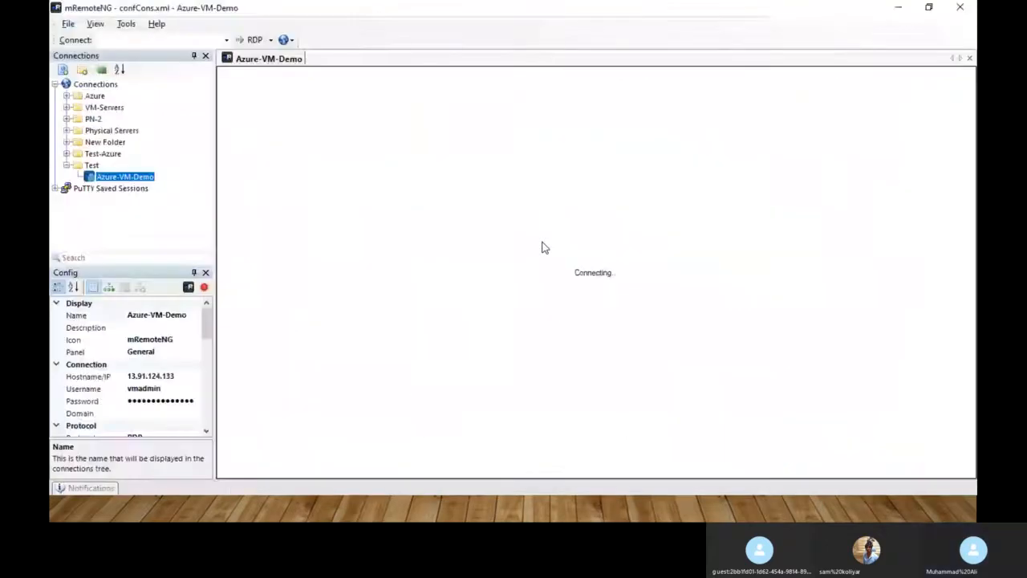
{"action": "key", "text": "alt+Tab"}
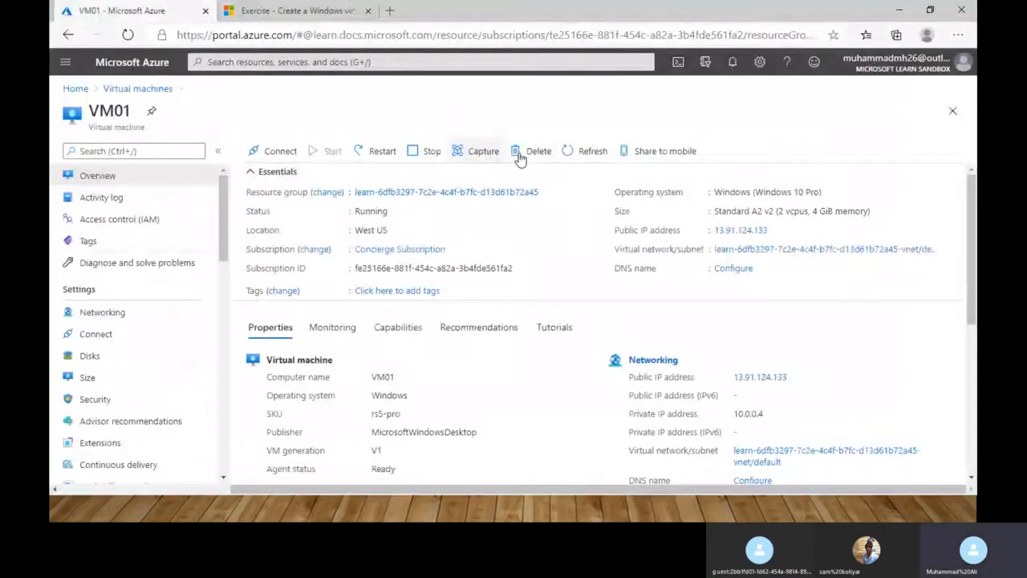
{"action": "left_click", "coordinate": [583, 160]}
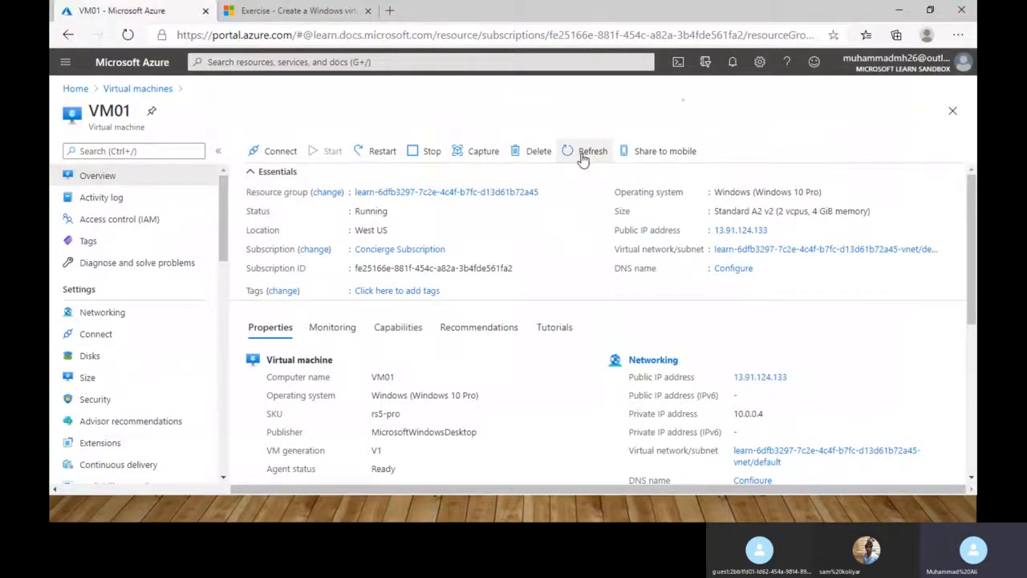
Return to mRemoteNG, retry the Azure-VM-Demo connection and monitor it alongside VM01's portal overview.
{"action": "key", "text": "alt+Tab"}
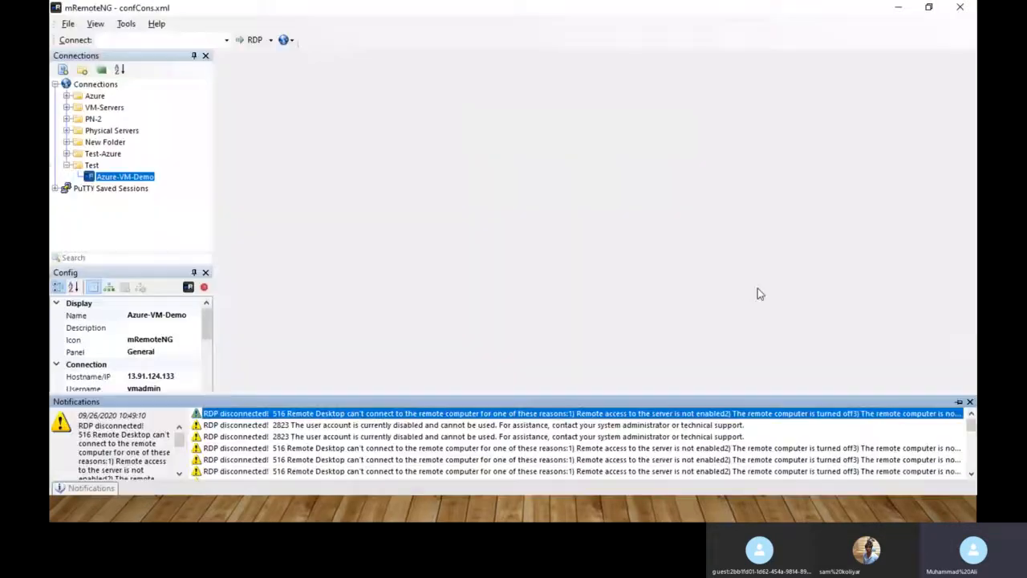
{"action": "double_click", "coordinate": [148, 177]}
{"action": "key", "text": "alt+Tab"}
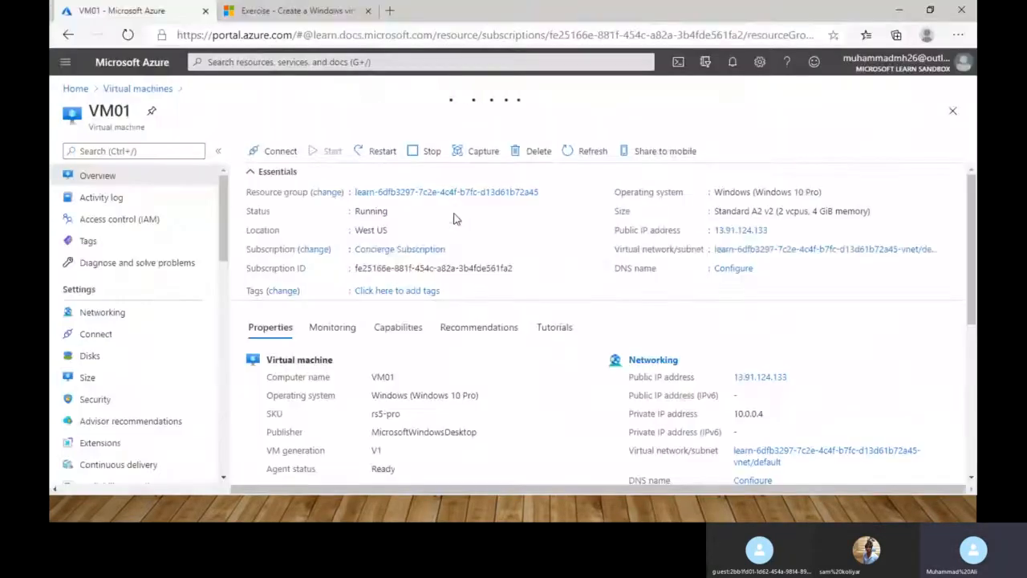
{"action": "key", "text": "alt+Tab"}
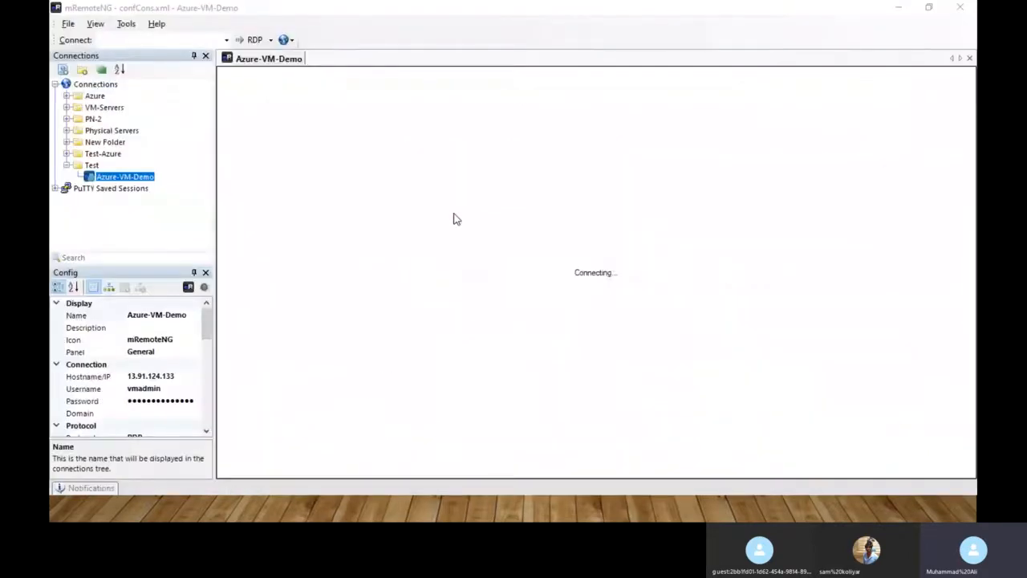
{"action": "key", "text": "alt+Tab"}
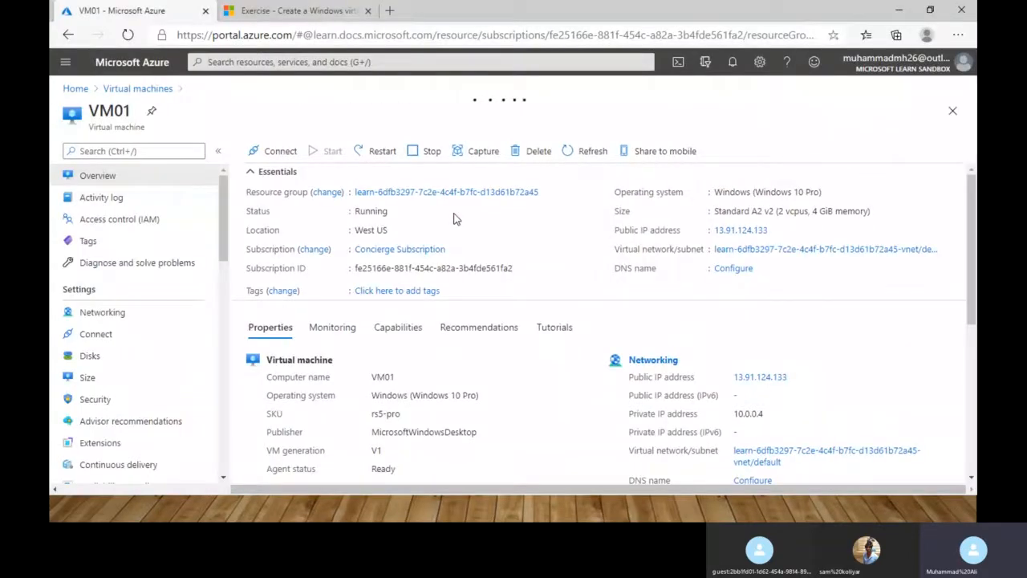
{"action": "key", "text": "alt+Tab"}
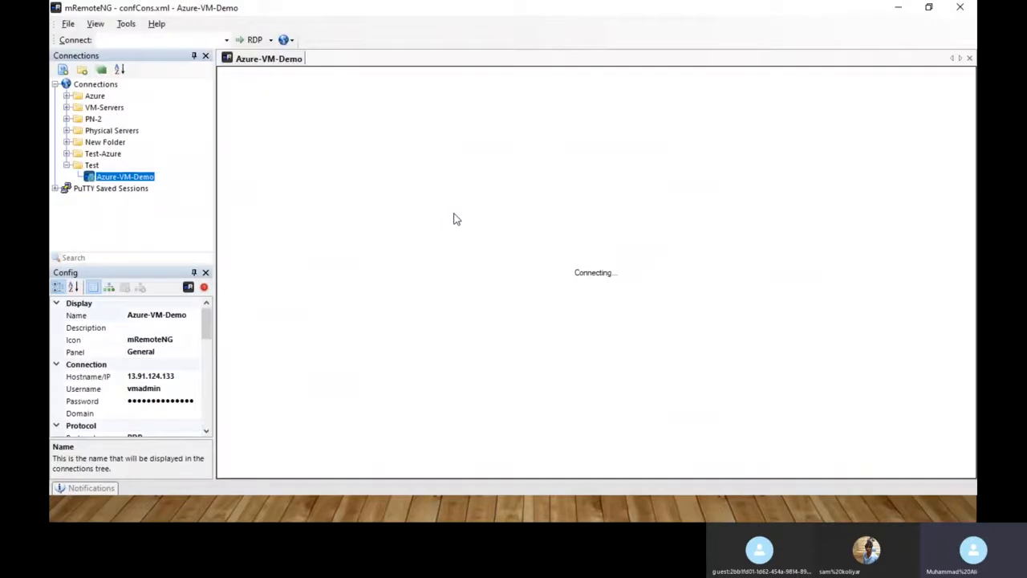
Switch to the browser, check the sandbox's remaining time on the Learn exercise page and return to VM01's overview.
{"action": "key", "text": "alt+Tab"}
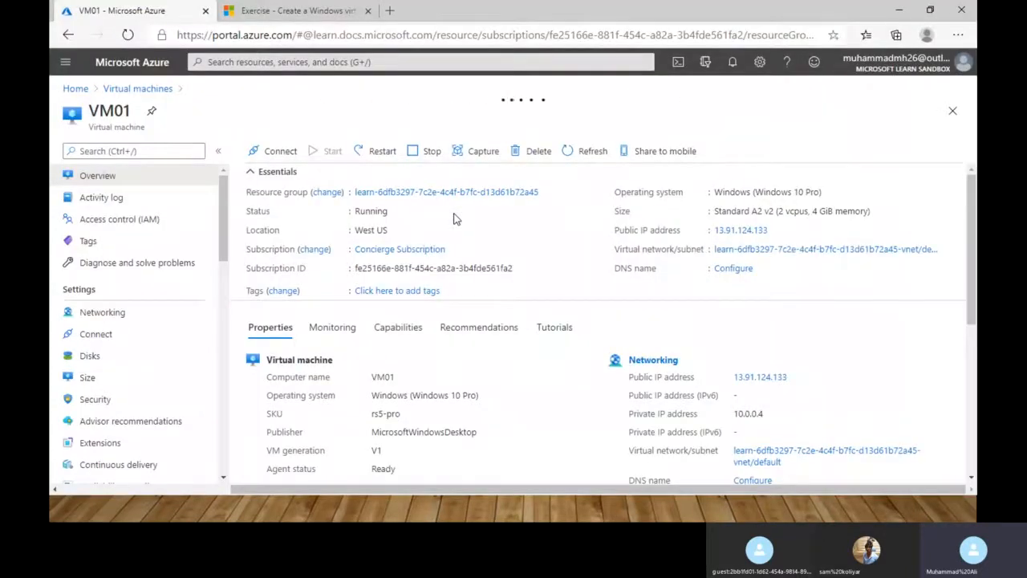
{"action": "left_click", "coordinate": [276, 8]}
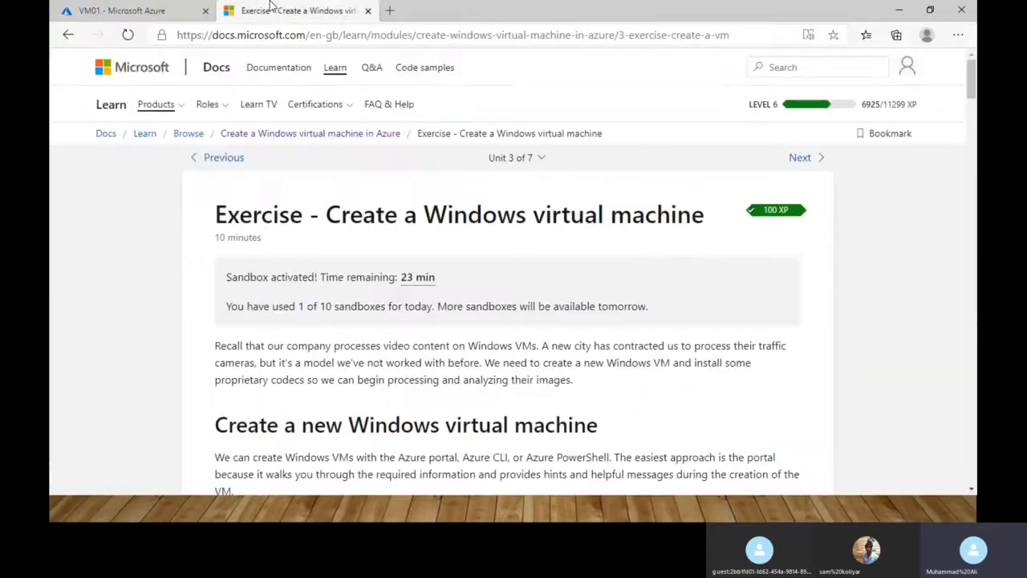
{"action": "left_click", "coordinate": [158, 8]}
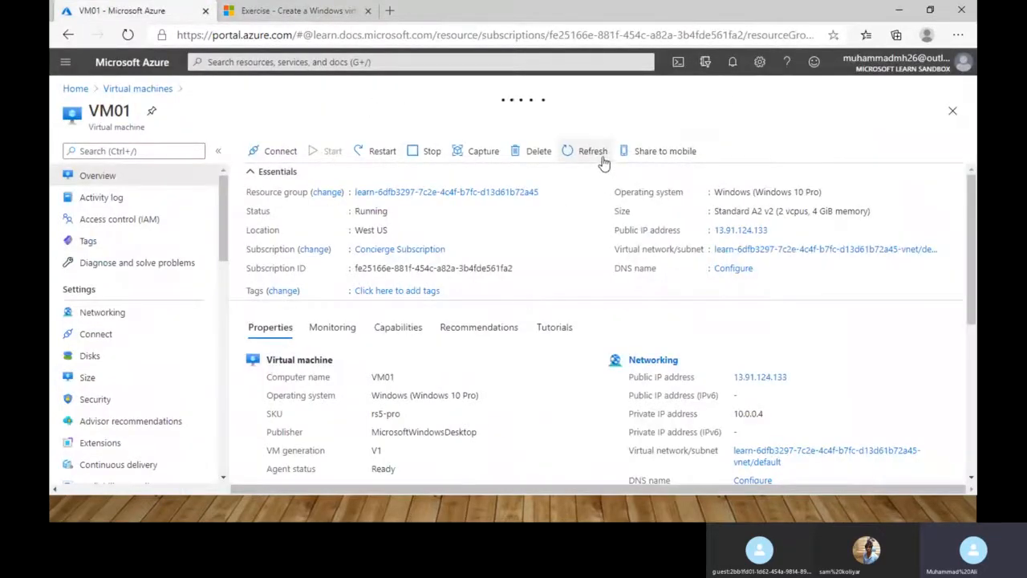
Switch to mRemoteNG and start the Azure-VM-Demo remote desktop connection once more.
{"action": "key", "text": "alt+Tab"}
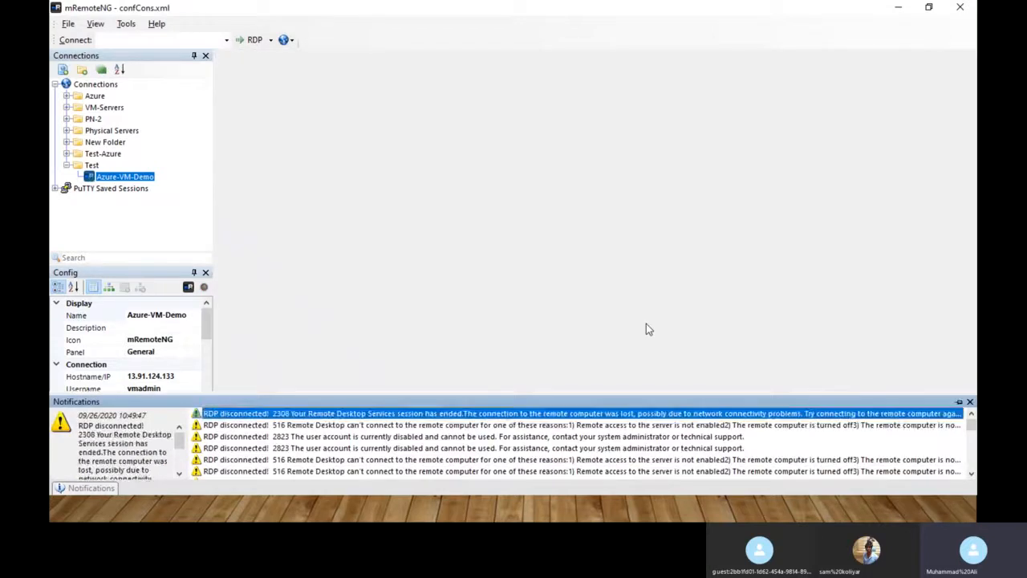
{"action": "double_click", "coordinate": [101, 177]}
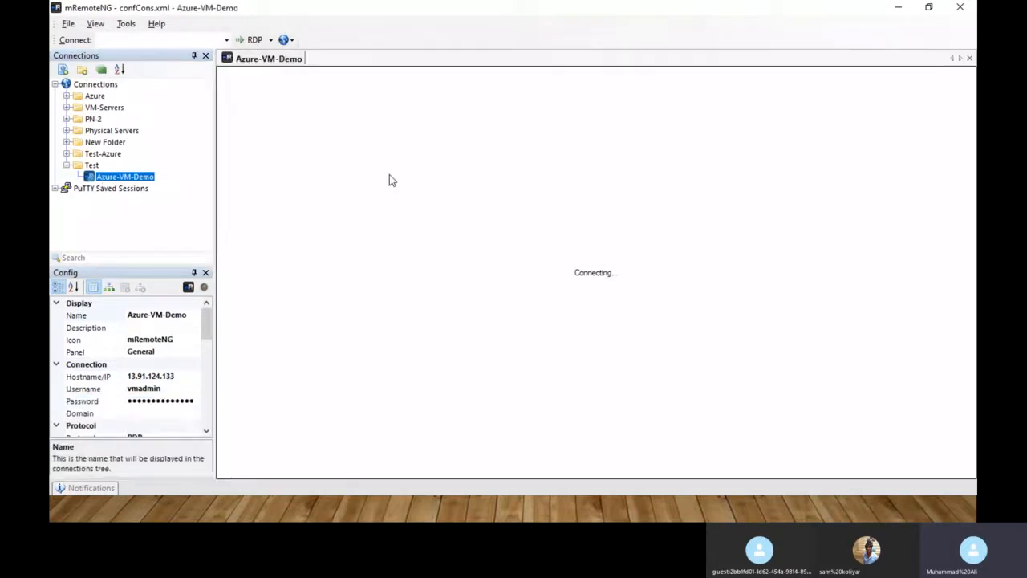
Check the Azure-VM-Demo sign-in progress in mRemoteNG and review the Azure VM topic slide in the PowerPoint slide show.
{"action": "key", "text": "alt+Tab"}
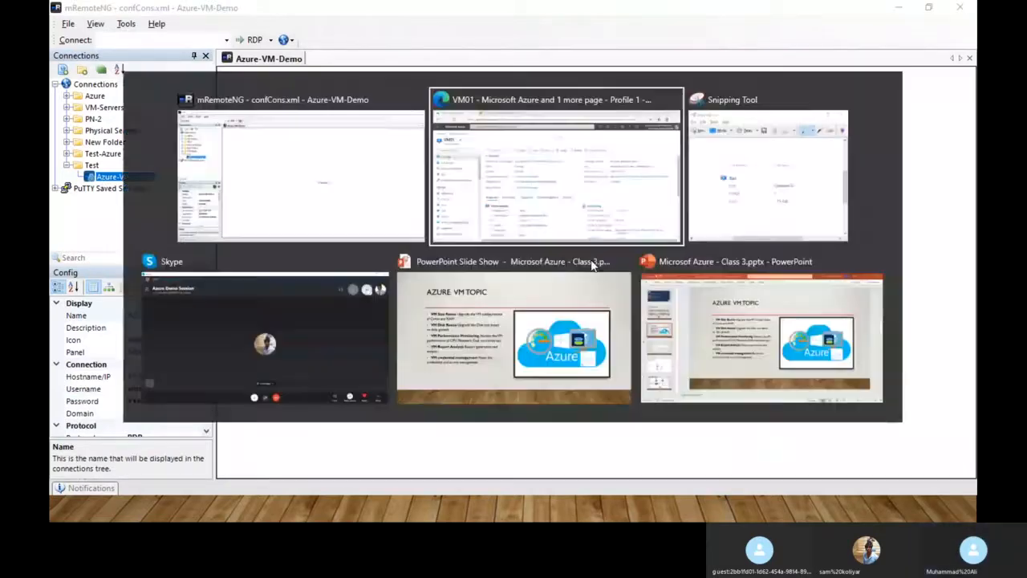
{"action": "key", "text": "alt+Tab"}
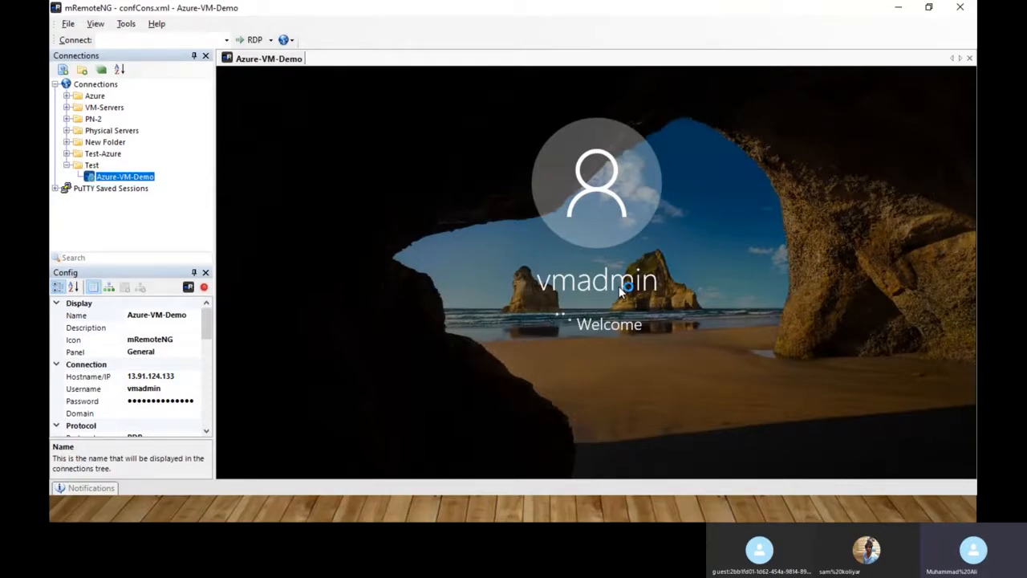
{"action": "key", "text": "alt+Tab"}
{"action": "key", "text": "alt+Tab"}
{"action": "key", "text": "alt+Tab"}
{"action": "key", "text": "alt+Tab"}
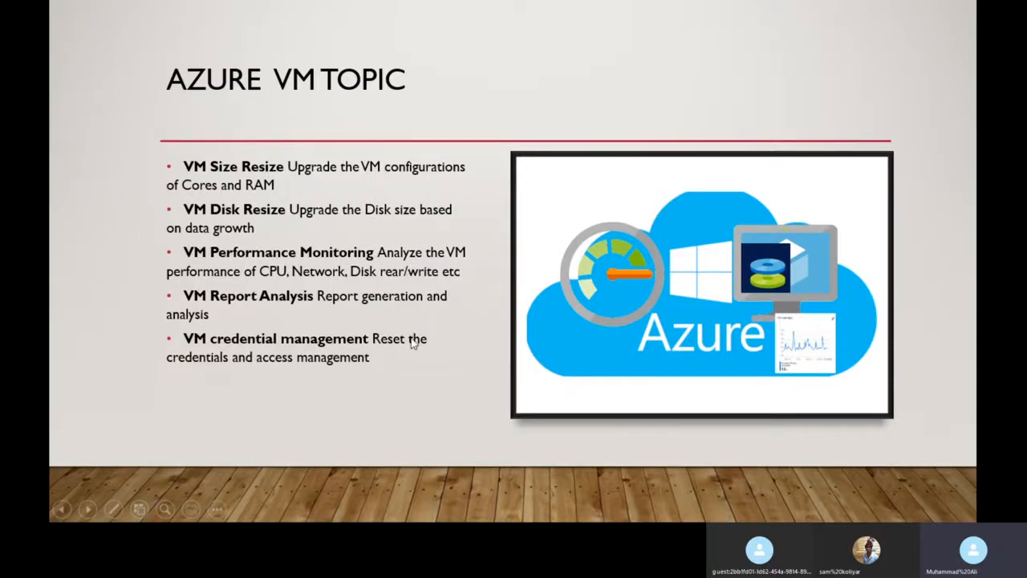
{"action": "key", "text": "alt+Tab"}
{"action": "key", "text": "alt+Tab"}
{"action": "key", "text": "alt+Tab"}
{"action": "key", "text": "alt+Tab"}
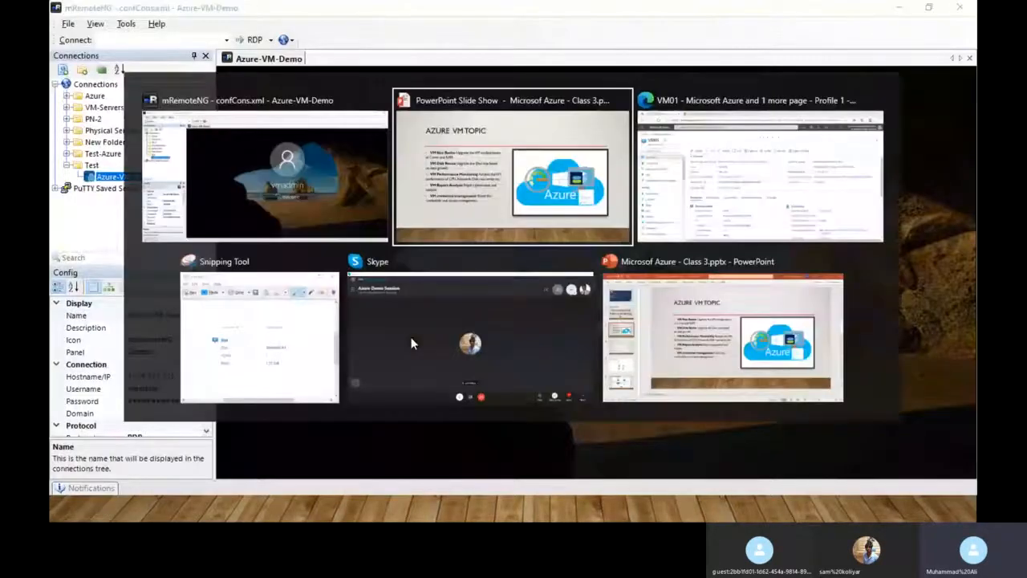
Switch to the Azure portal in the browser and examine the CPU and network charts in VM01's Monitoring overview.
{"action": "key", "text": "alt+Tab"}
{"action": "left_click", "coordinate": [328, 330]}
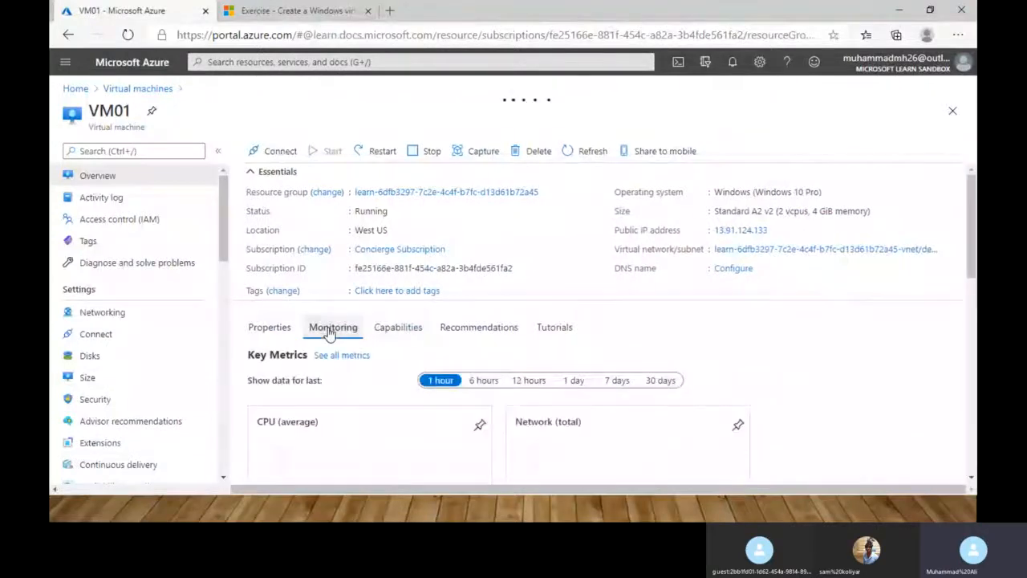
{"action": "scroll", "coordinate": [562, 321], "scroll_direction": "down", "scroll_amount": 2}
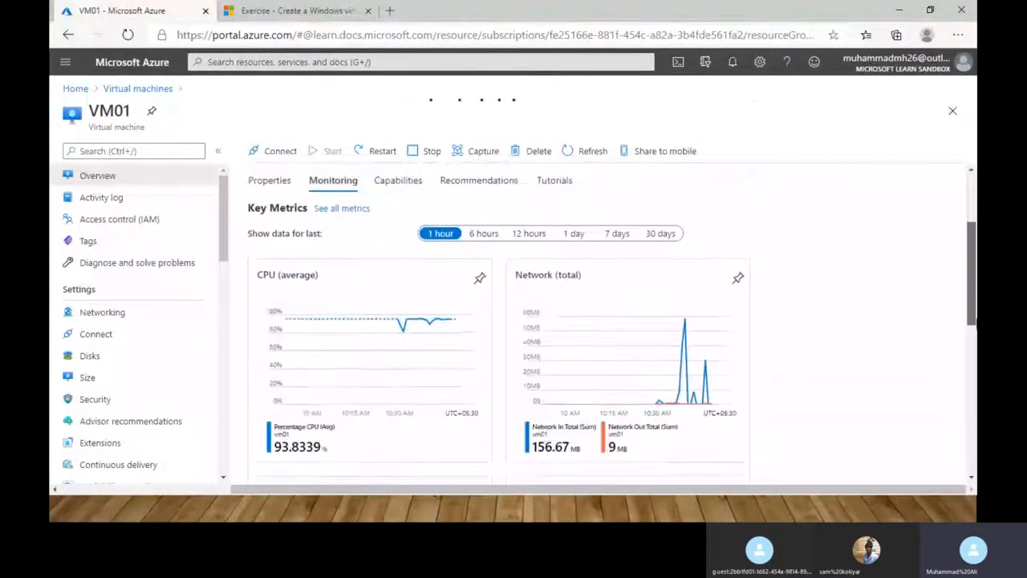
{"action": "left_click_drag", "start_coordinate": [971, 277], "coordinate": [971, 283]}
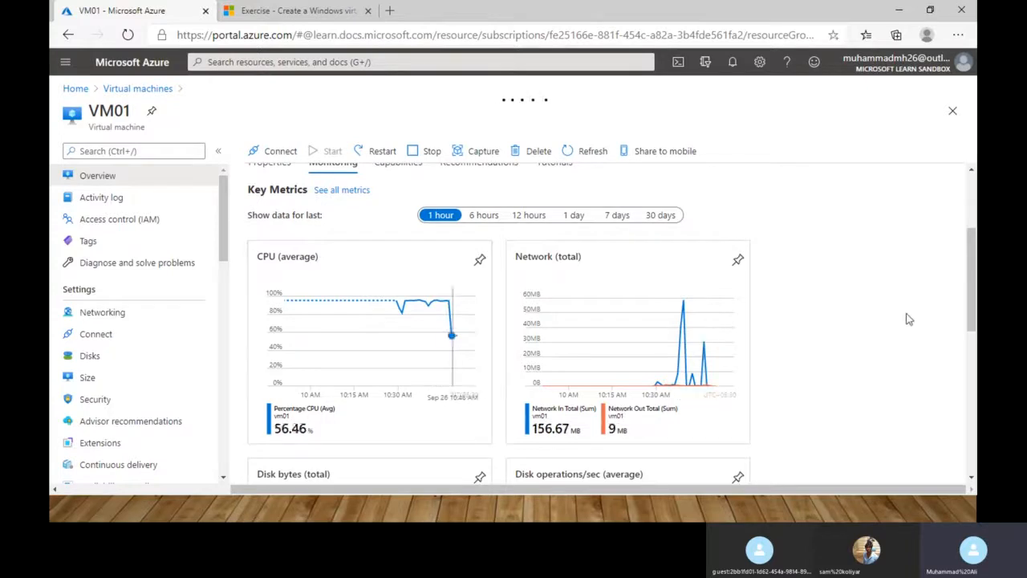
Check the remote session in mRemoteNG again, and return to the browser to review VM01's disk charts.
{"action": "key", "text": "alt+Tab"}
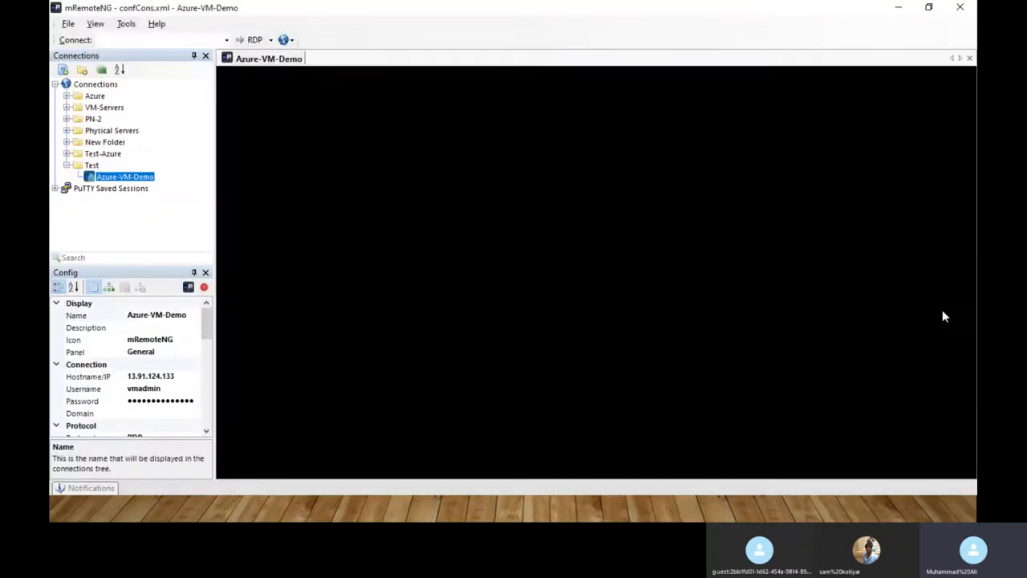
{"action": "key", "text": "alt+Tab"}
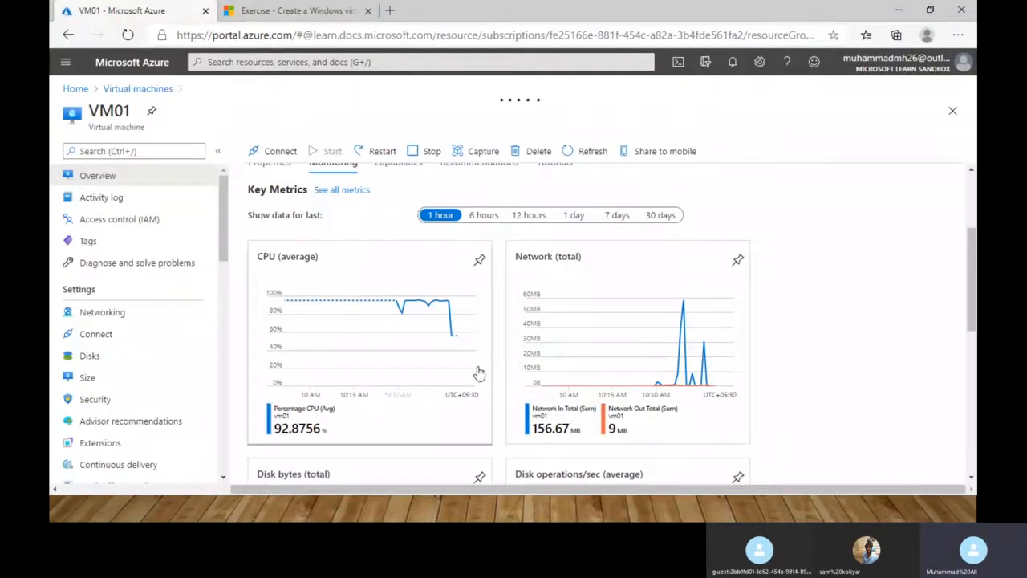
{"action": "key", "text": "alt+Tab"}
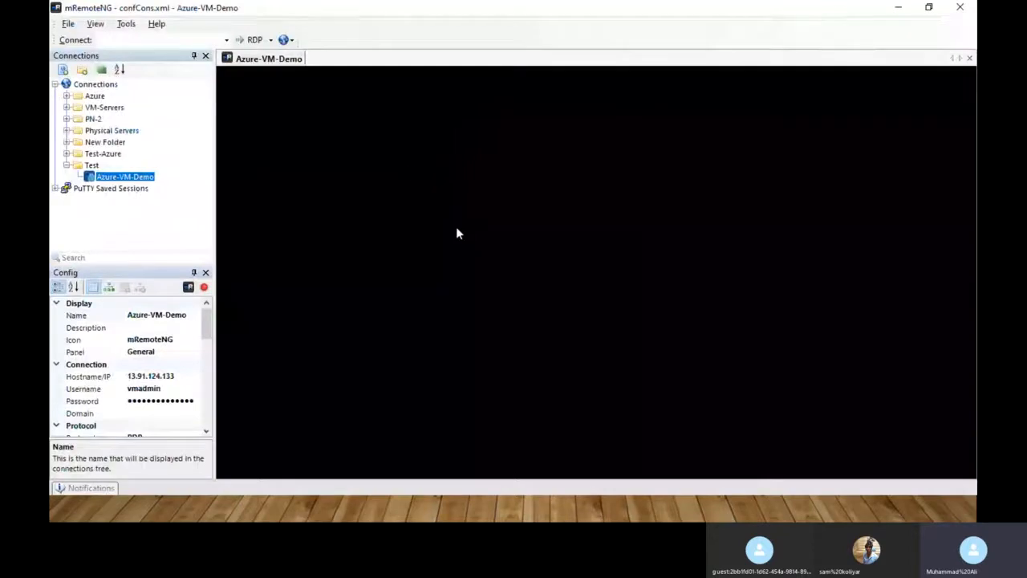
{"action": "key", "text": "alt+Tab"}
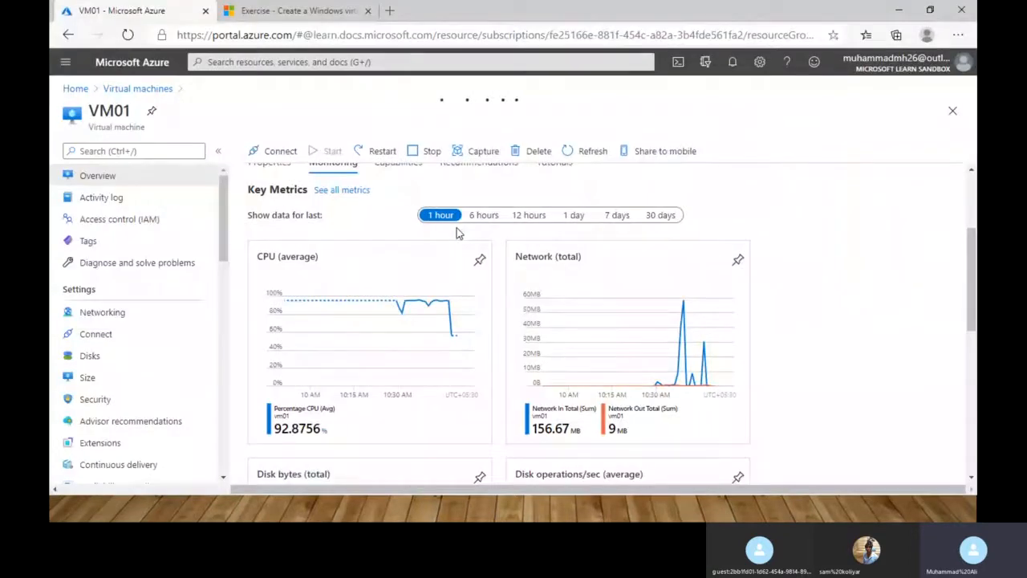
{"action": "left_click_drag", "start_coordinate": [968, 281], "coordinate": [969, 353]}
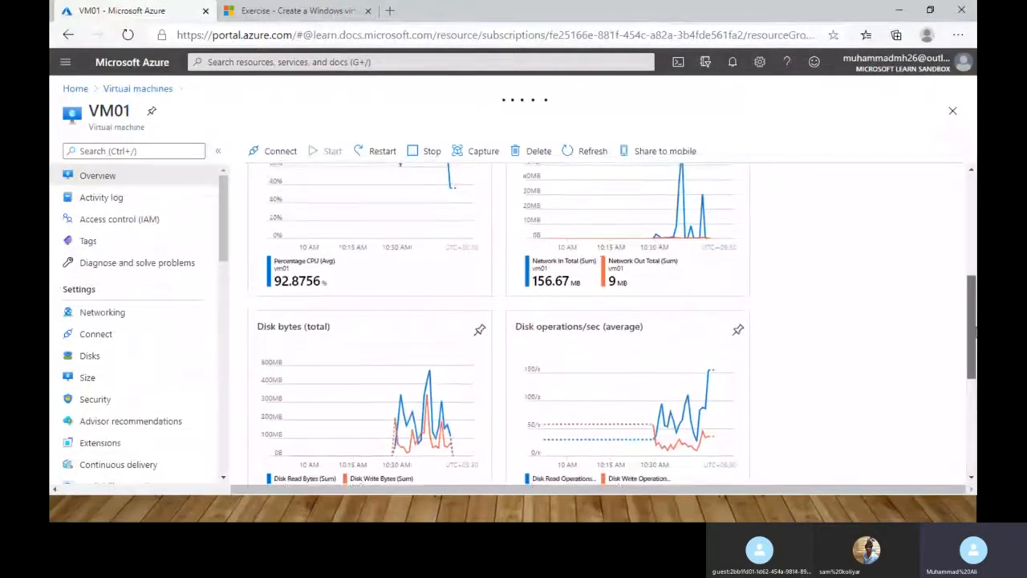
{"action": "scroll", "coordinate": [349, 284], "scroll_direction": "up", "scroll_amount": 3}
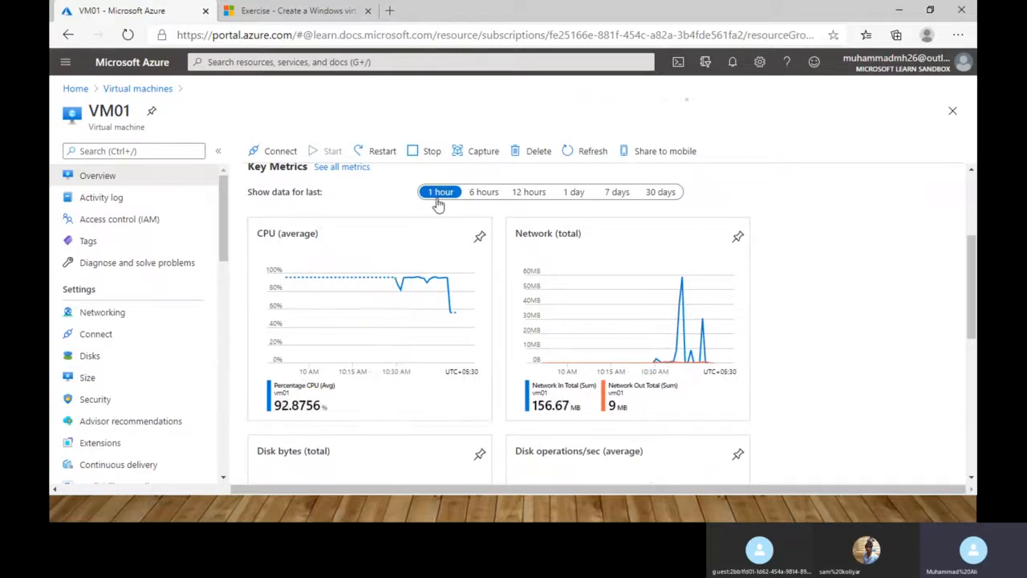
View VM01's key metrics for 6 hours, 12 hours and 30 days, and return the range to 1 hour.
{"action": "left_click", "coordinate": [482, 194]}
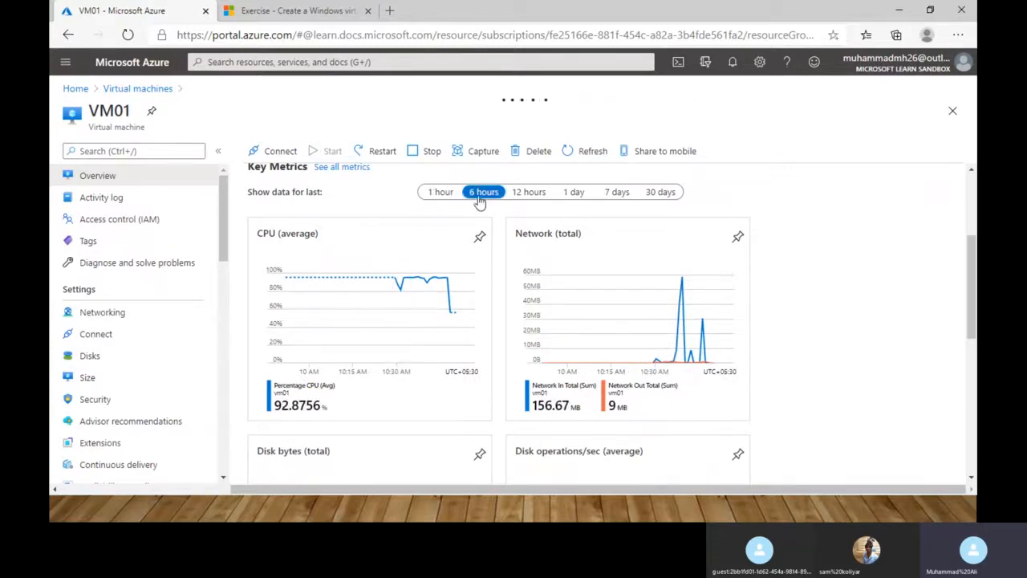
{"action": "left_click", "coordinate": [531, 194]}
{"action": "left_click", "coordinate": [657, 194]}
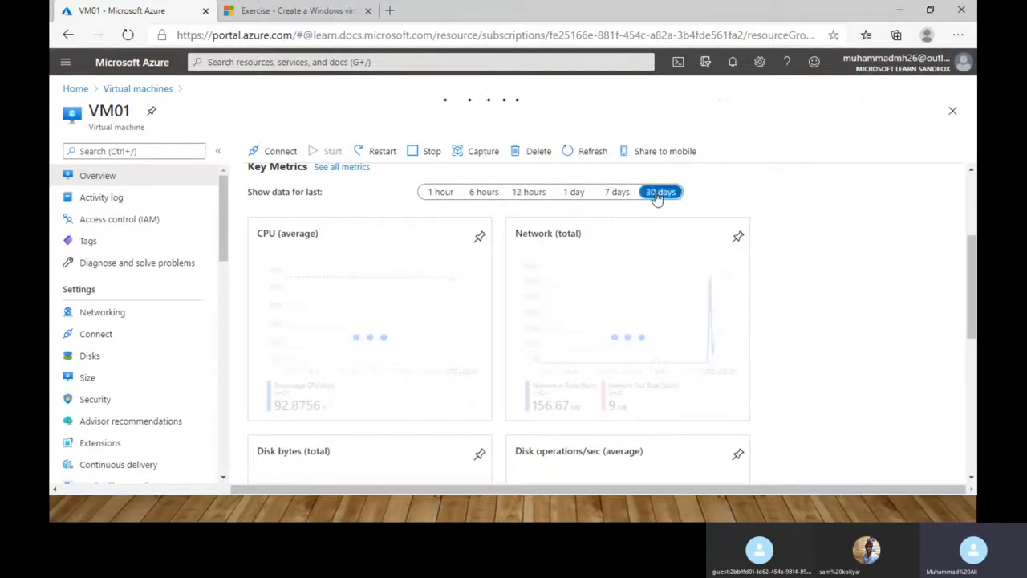
{"action": "left_click", "coordinate": [443, 193]}
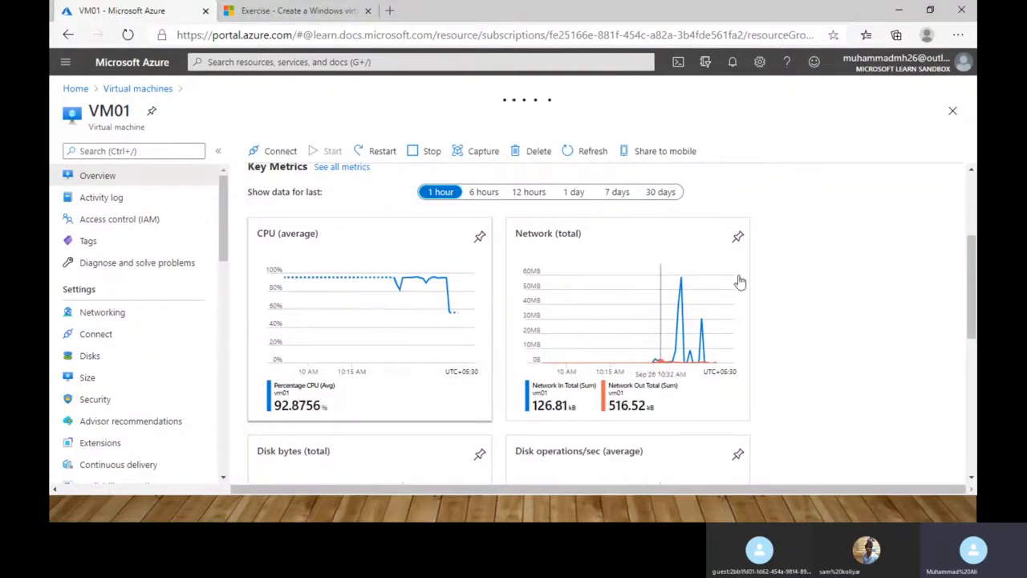
{"action": "left_click_drag", "start_coordinate": [968, 277], "coordinate": [960, 210]}
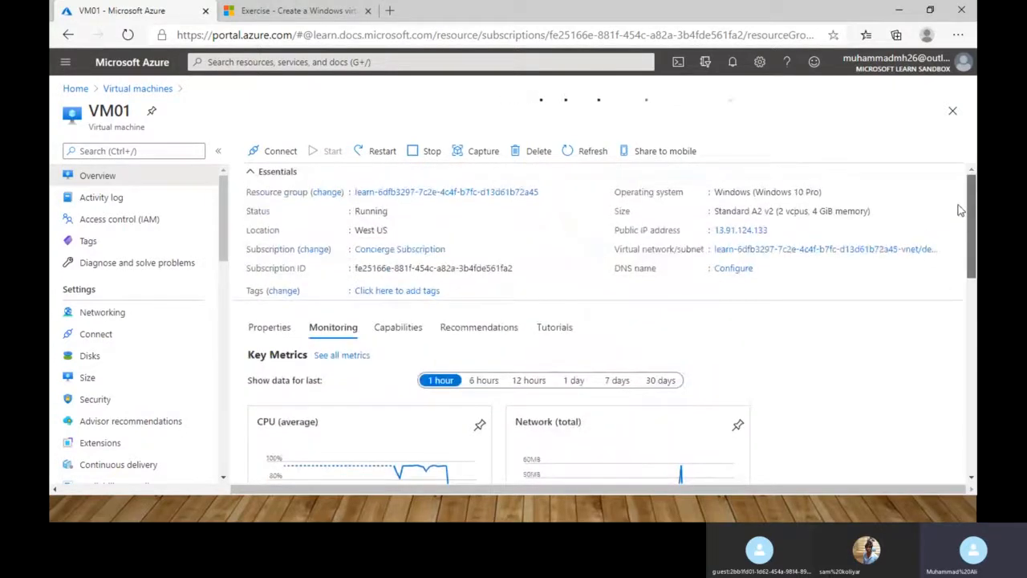
{"action": "scroll", "coordinate": [594, 215], "scroll_direction": "down", "scroll_amount": 1}
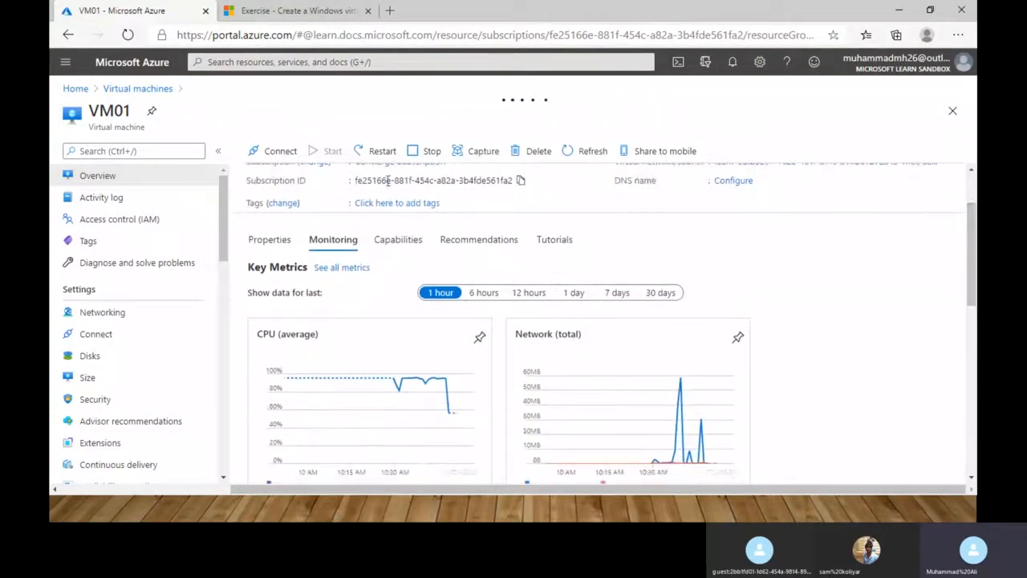
Open VM01's Metrics page and chart the Percentage CPU metric from the Virtual Machine Host namespace.
{"action": "left_click_drag", "start_coordinate": [230, 218], "coordinate": [225, 391]}
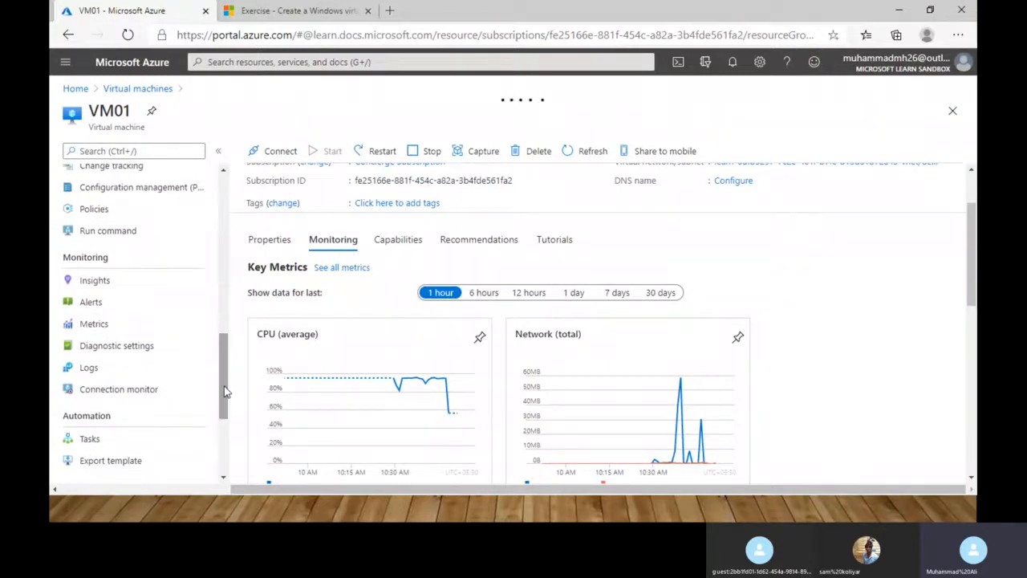
{"action": "left_click", "coordinate": [145, 323]}
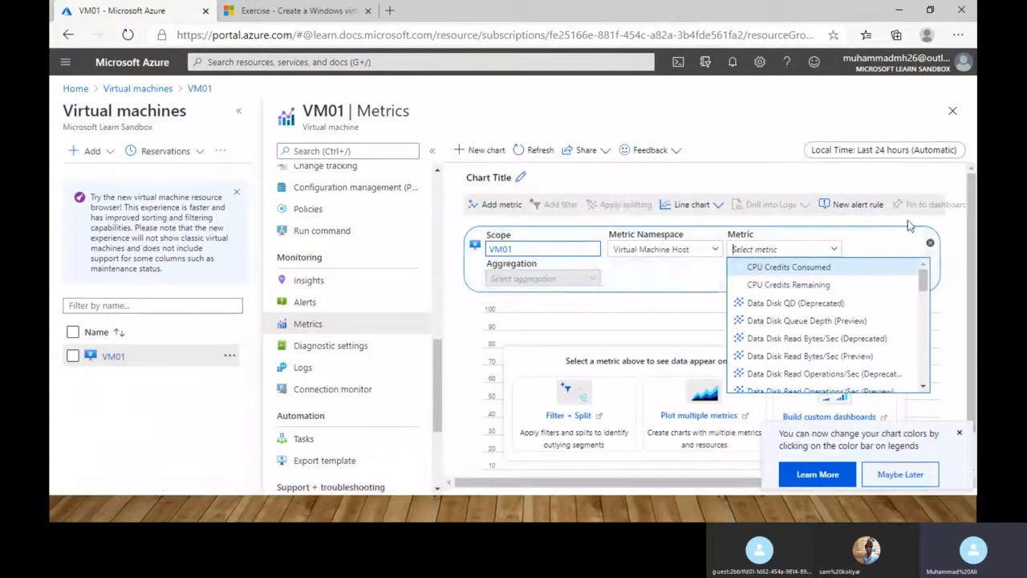
{"action": "left_click", "coordinate": [670, 178]}
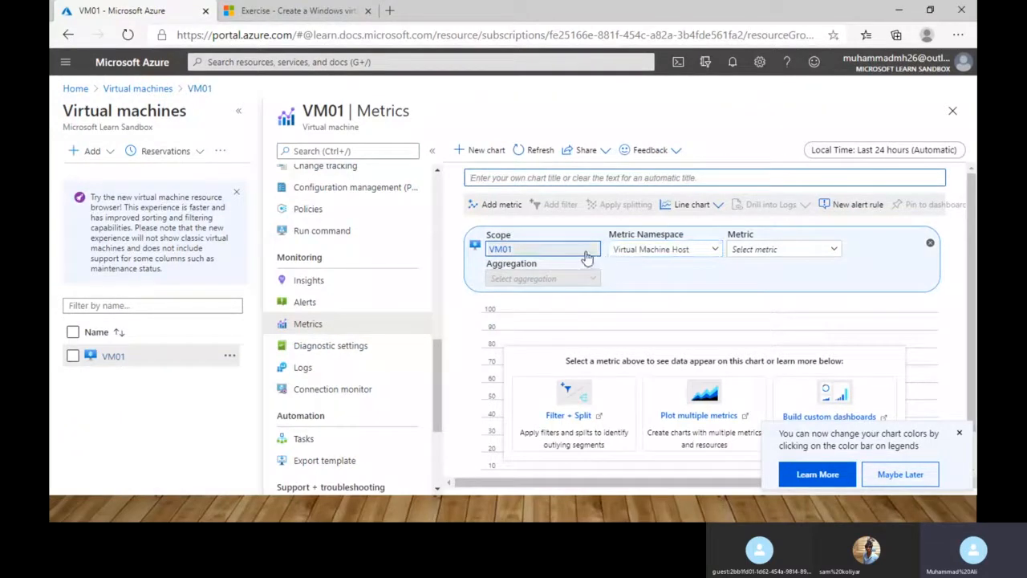
{"action": "left_click", "coordinate": [771, 250]}
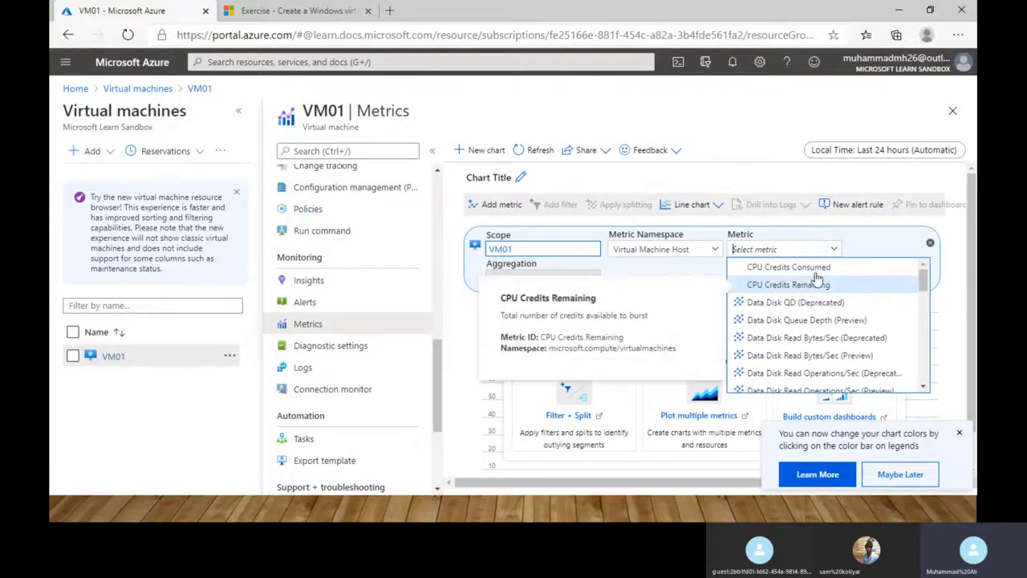
{"action": "type", "text": "cpu"}
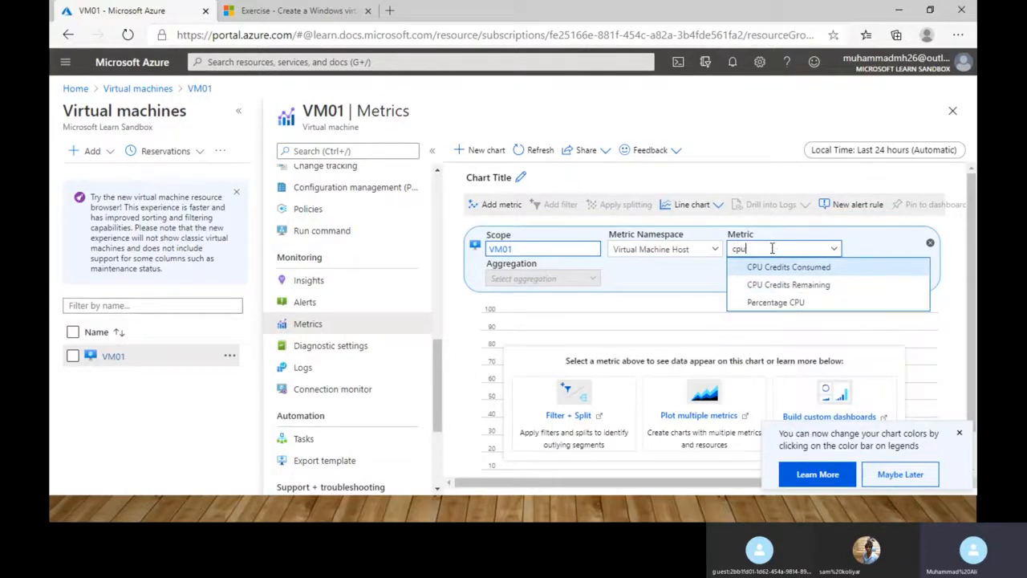
{"action": "left_click", "coordinate": [805, 301]}
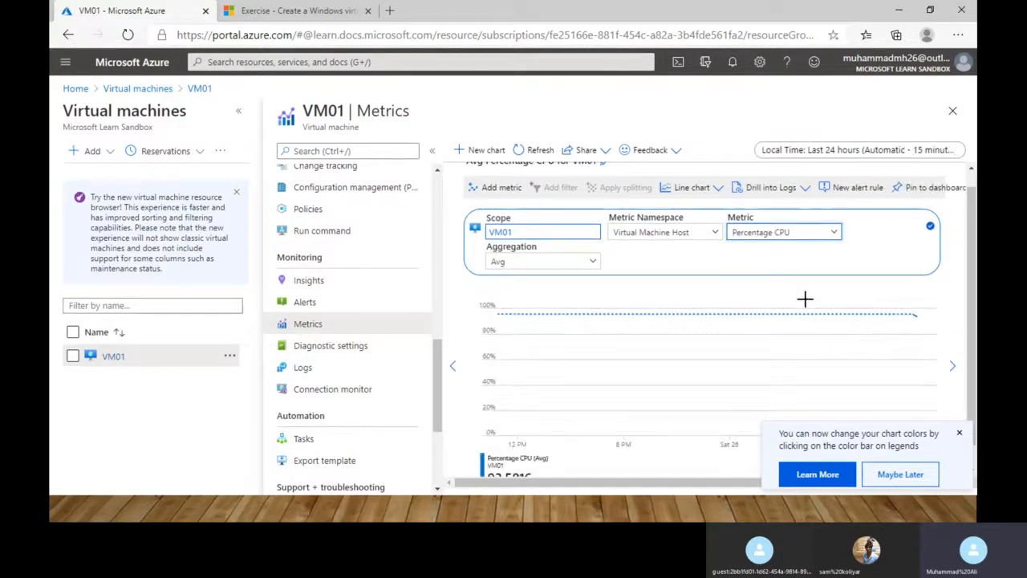
{"action": "scroll", "coordinate": [969, 338], "scroll_direction": "down", "scroll_amount": 1}
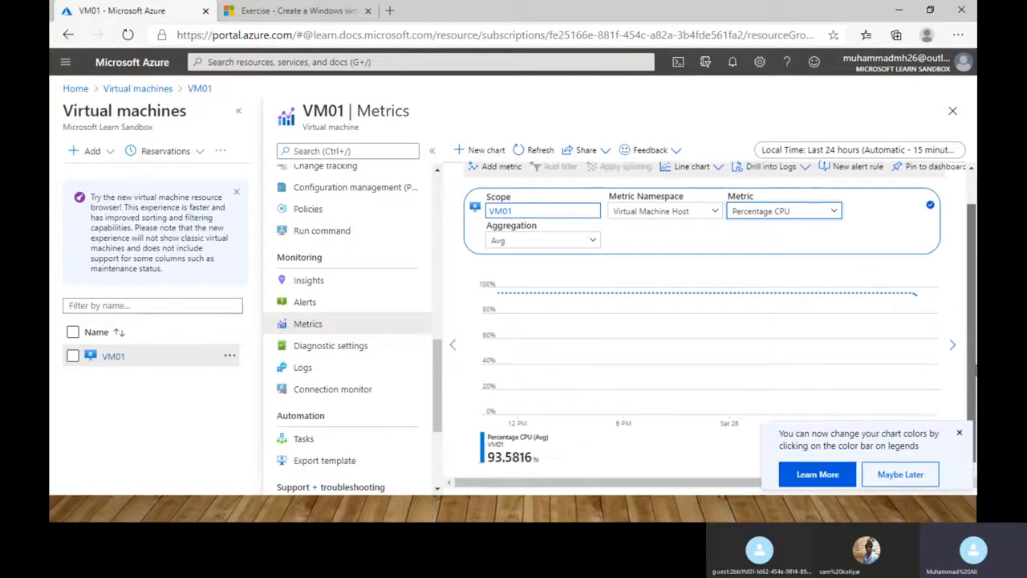
{"action": "scroll", "coordinate": [969, 338], "scroll_direction": "up", "scroll_amount": 1}
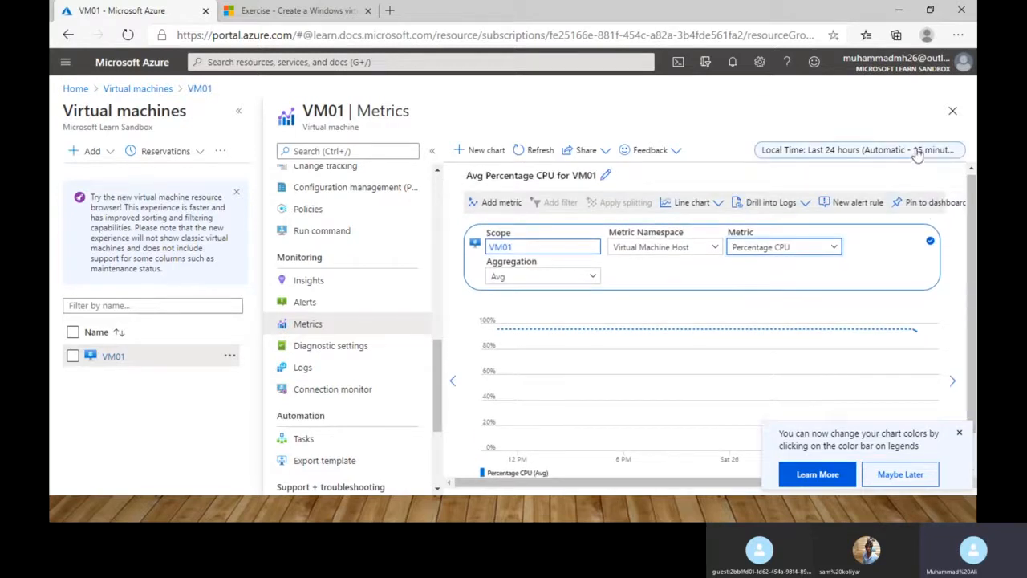
Set the CPU chart's time range to the last 30 minutes with a time granularity of 15 minutes.
{"action": "left_click", "coordinate": [864, 155]}
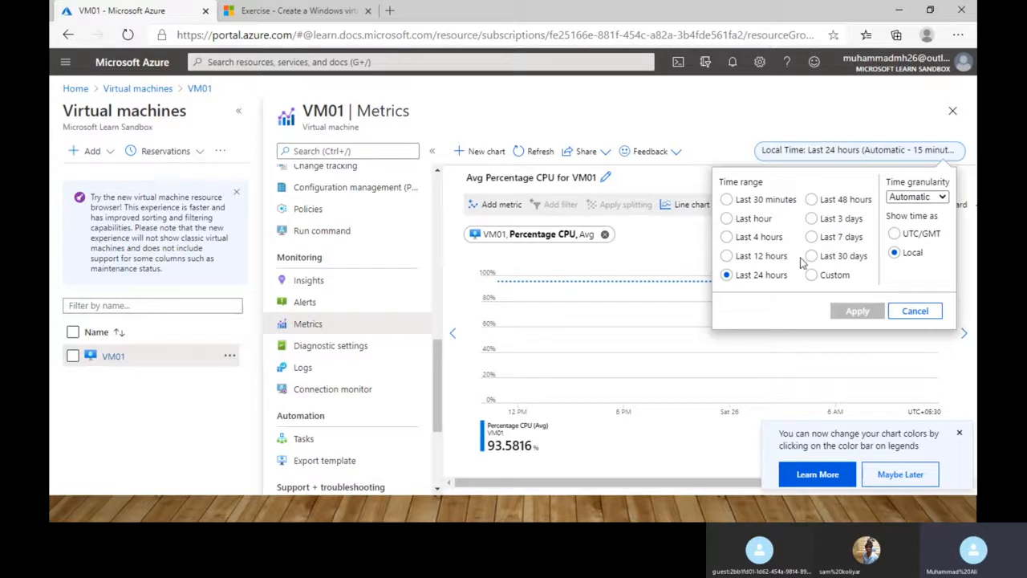
{"action": "left_click", "coordinate": [726, 219]}
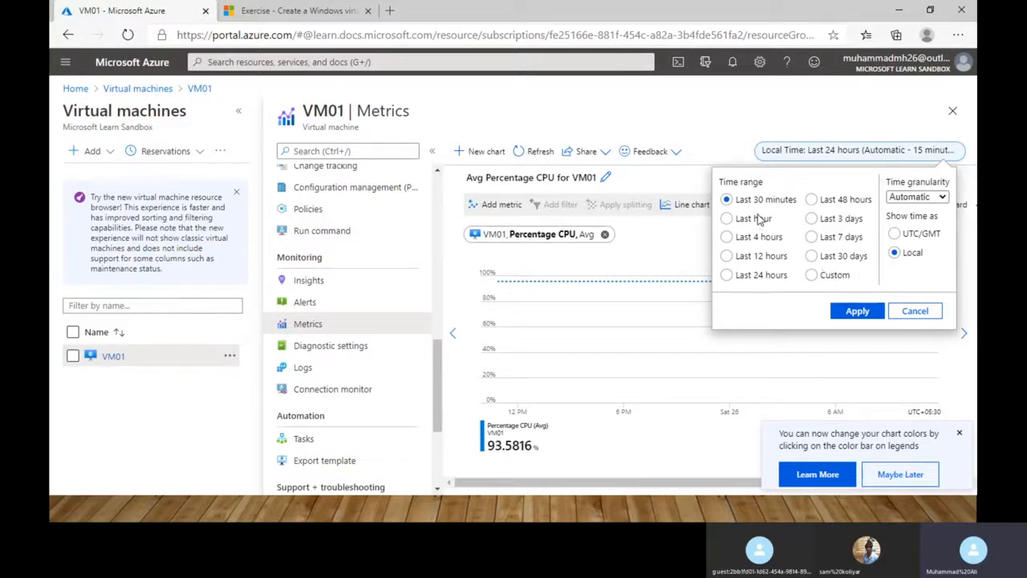
{"action": "left_click", "coordinate": [939, 201]}
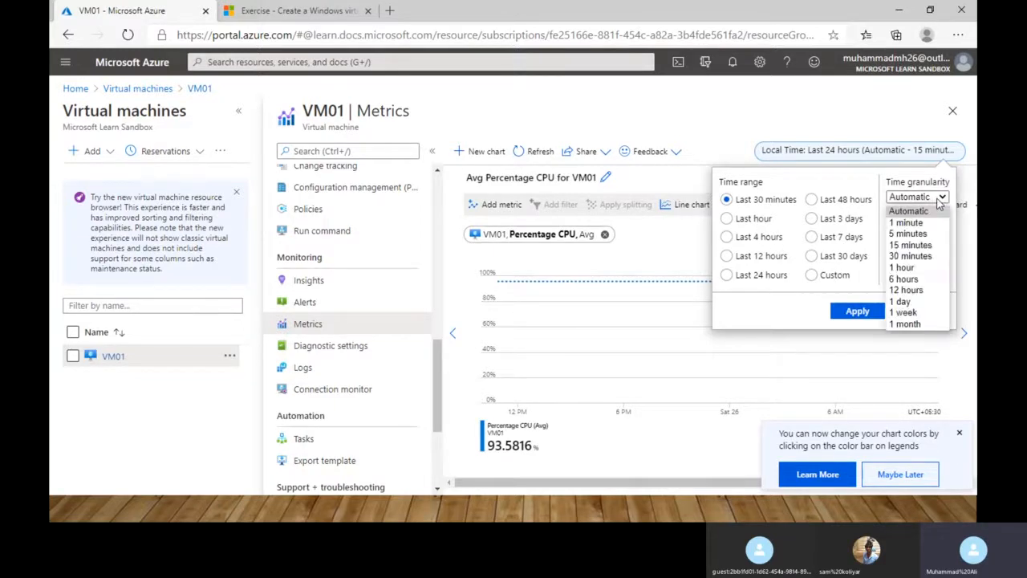
{"action": "left_click", "coordinate": [911, 245]}
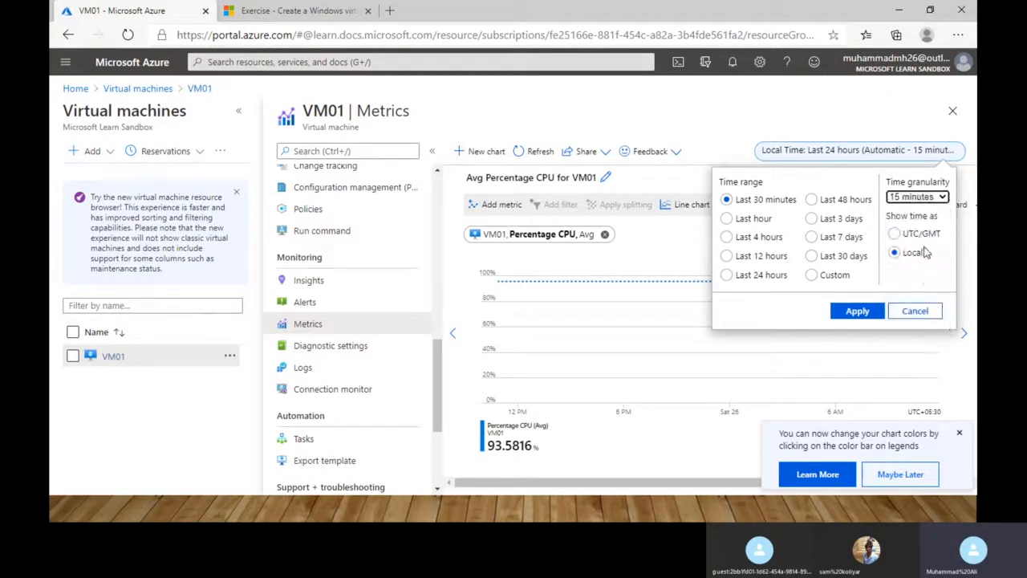
{"action": "left_click", "coordinate": [857, 311]}
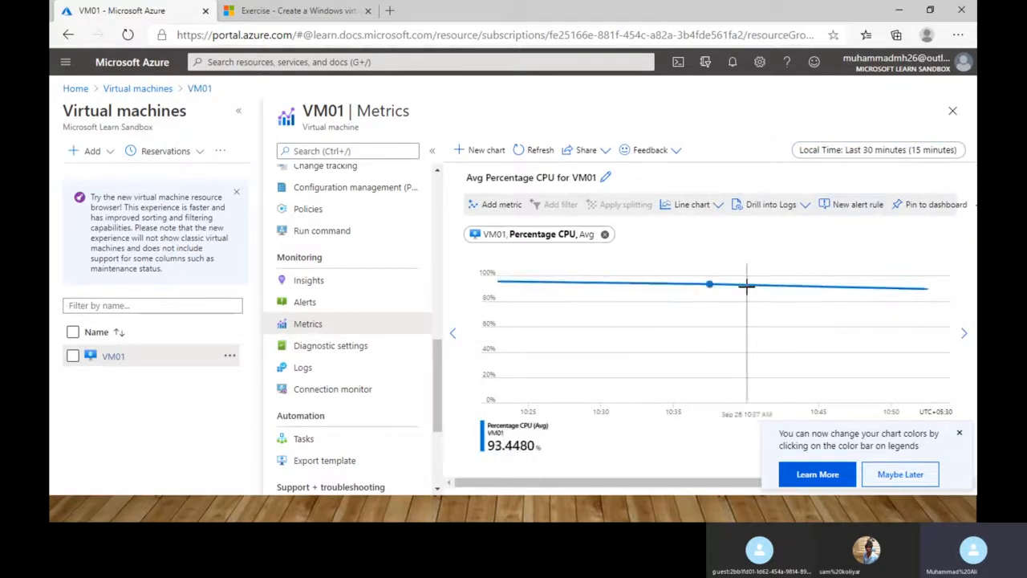
Dismiss the chart color tip and download VM01's Percentage CPU chart data to Excel.
{"action": "left_click_drag", "start_coordinate": [701, 486], "coordinate": [749, 481]}
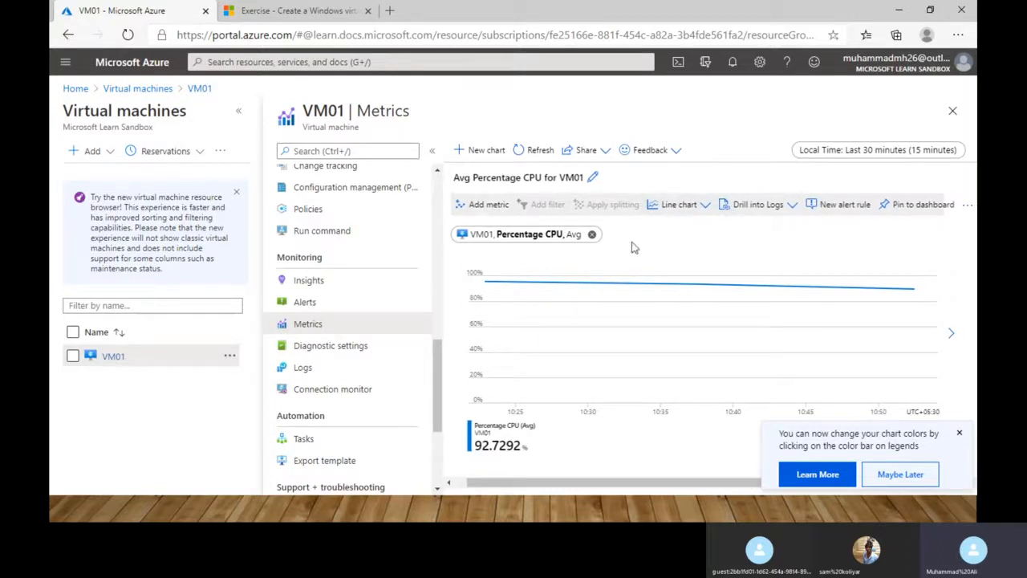
{"action": "left_click", "coordinate": [958, 433]}
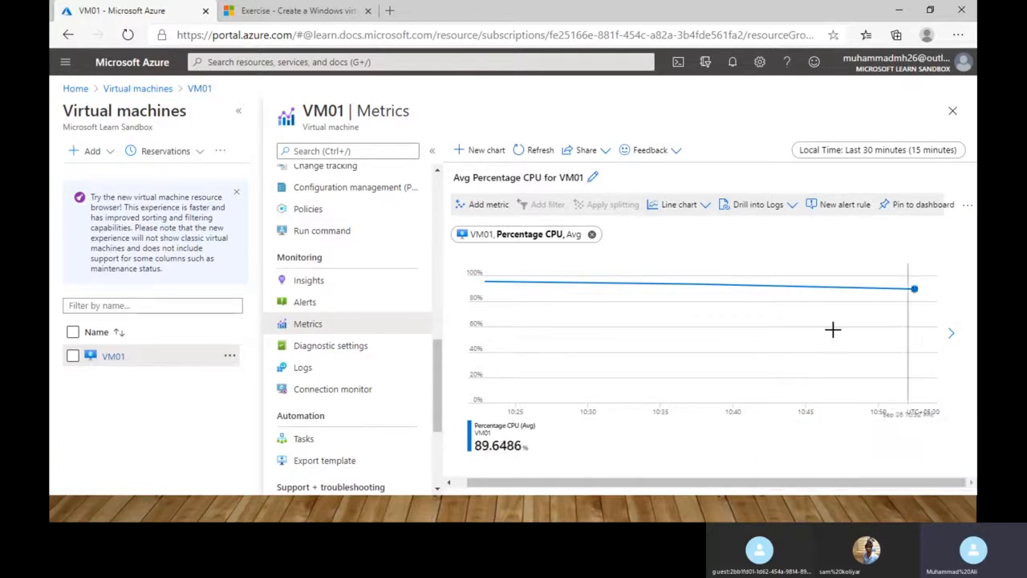
{"action": "left_click", "coordinate": [600, 152]}
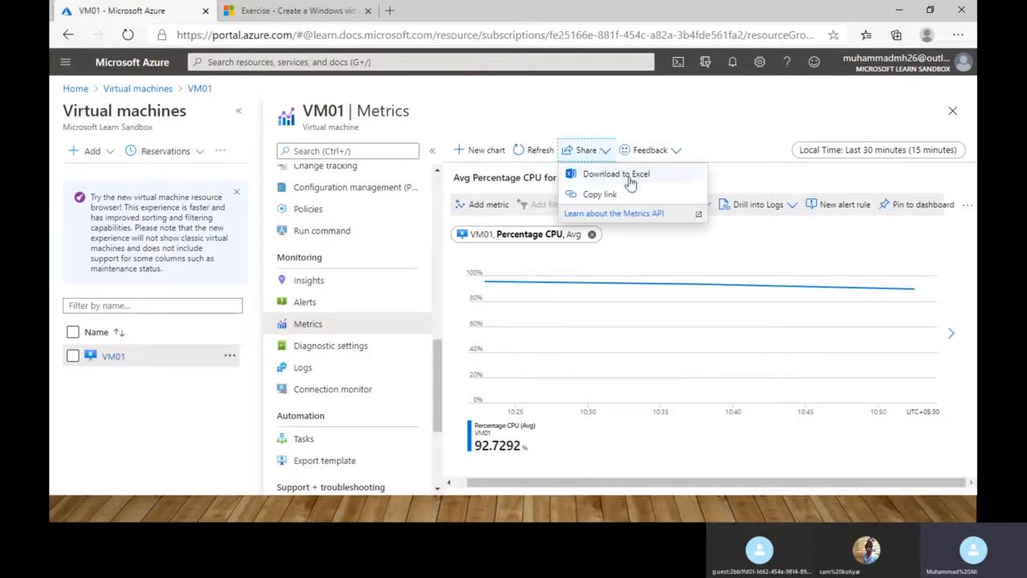
{"action": "left_click", "coordinate": [630, 176]}
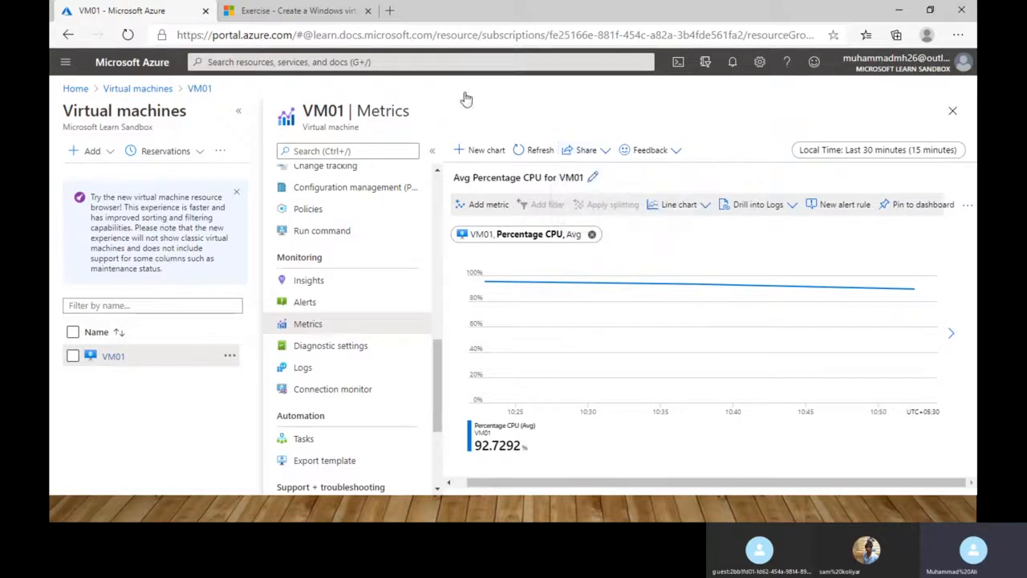
{"action": "left_click", "coordinate": [293, 10]}
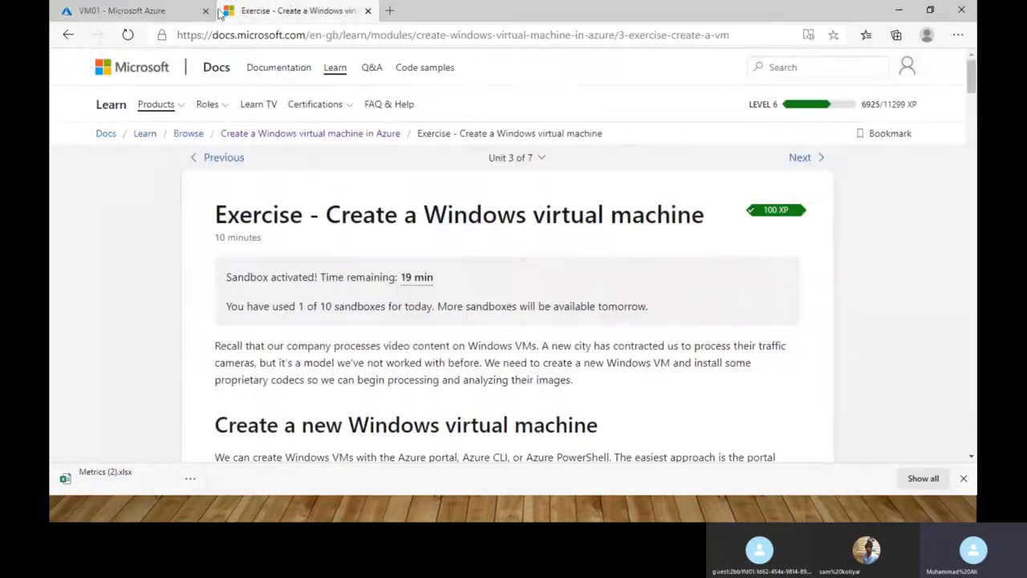
{"action": "left_click", "coordinate": [178, 12]}
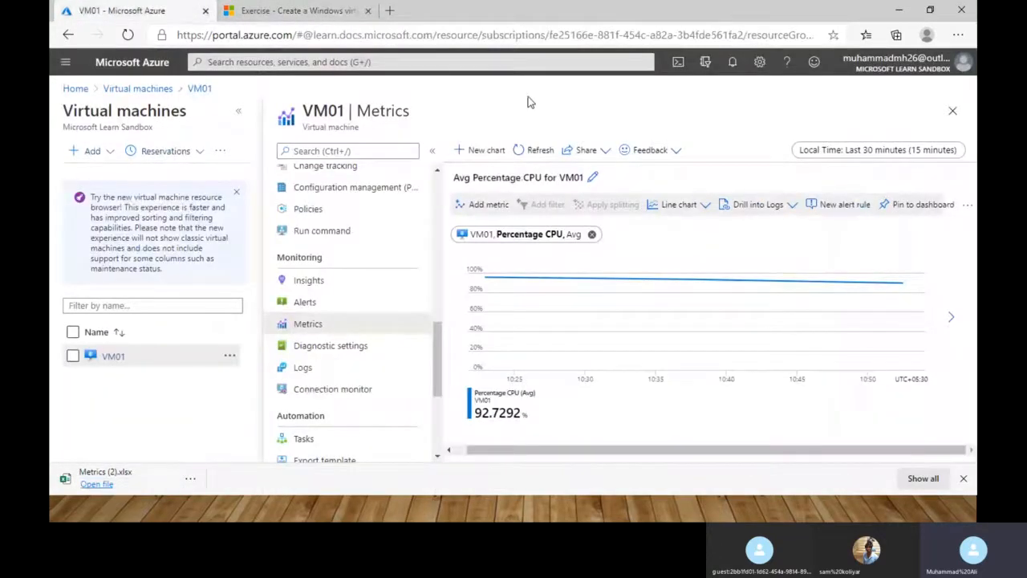
Switch to the Azure-VM-Demo session in mRemoteNG and view the VM's CPU performance in Task Manager.
{"action": "key", "text": "alt+Tab"}
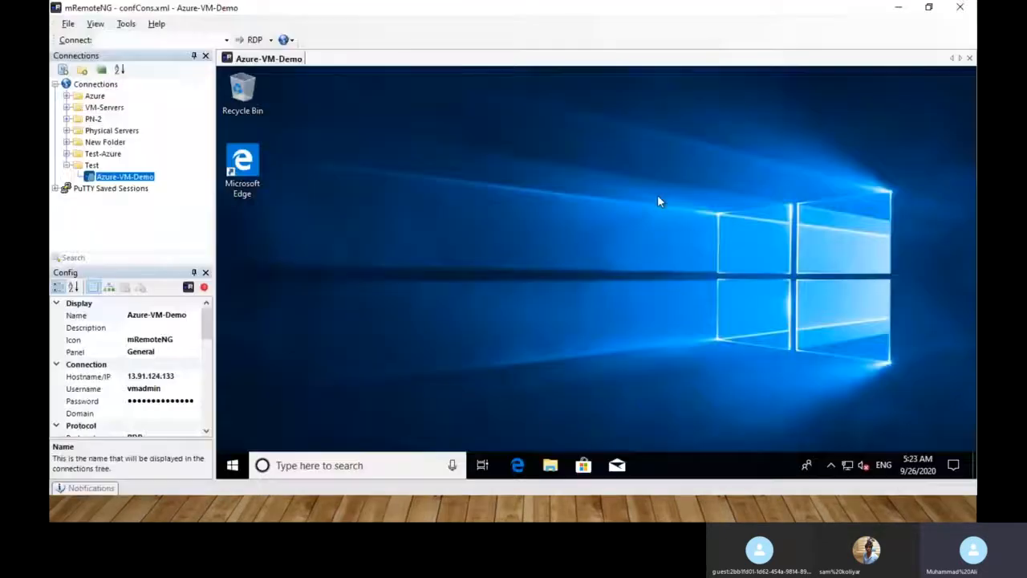
{"action": "left_click", "coordinate": [232, 465]}
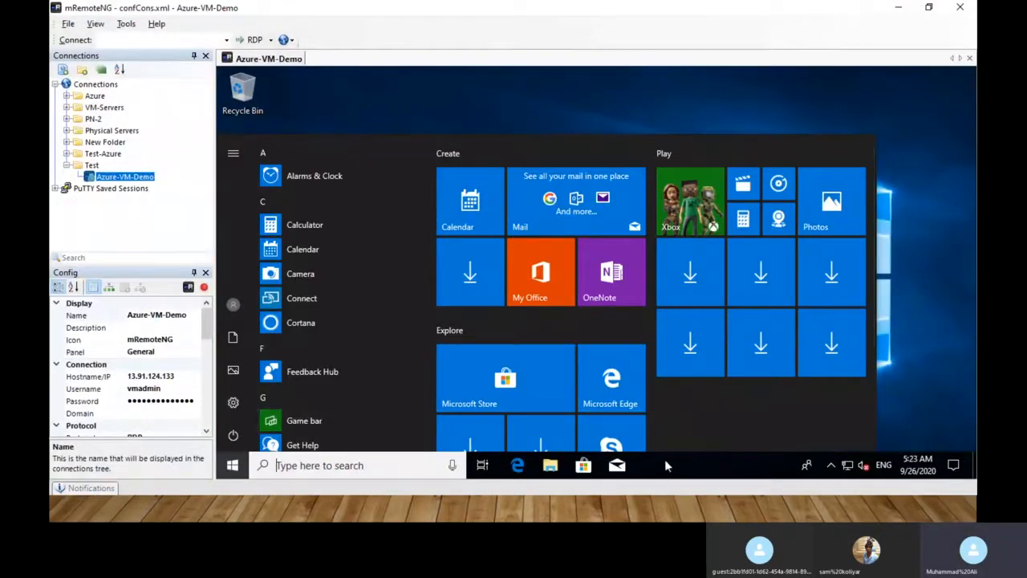
{"action": "right_click", "coordinate": [666, 465]}
{"action": "left_click", "coordinate": [703, 393]}
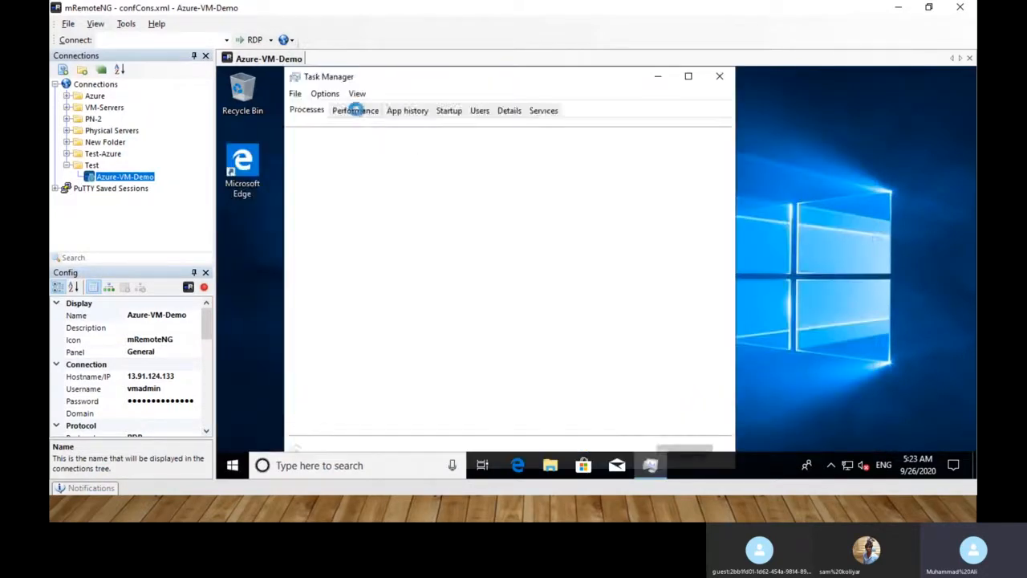
{"action": "left_click", "coordinate": [359, 113]}
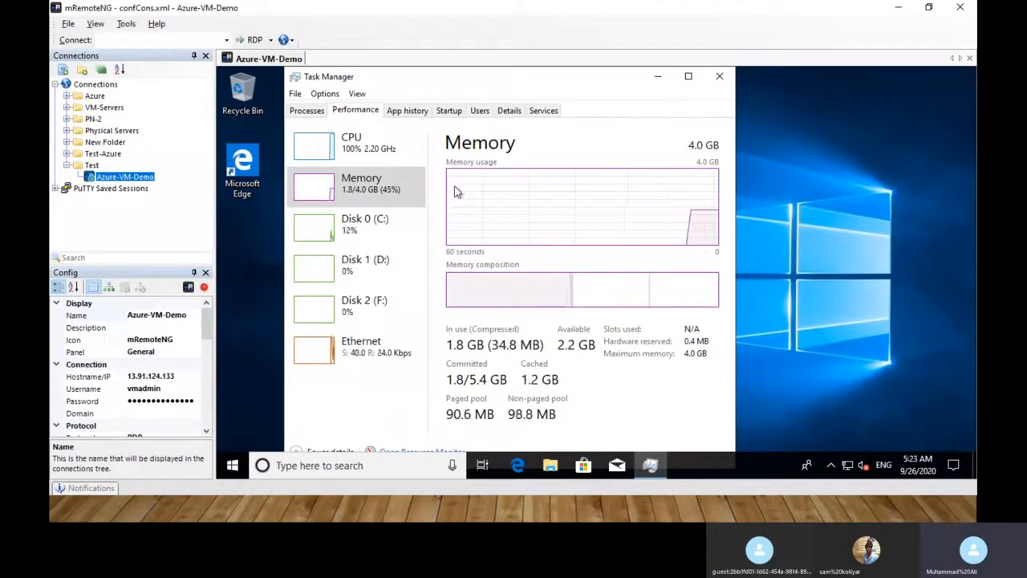
{"action": "left_click", "coordinate": [391, 152]}
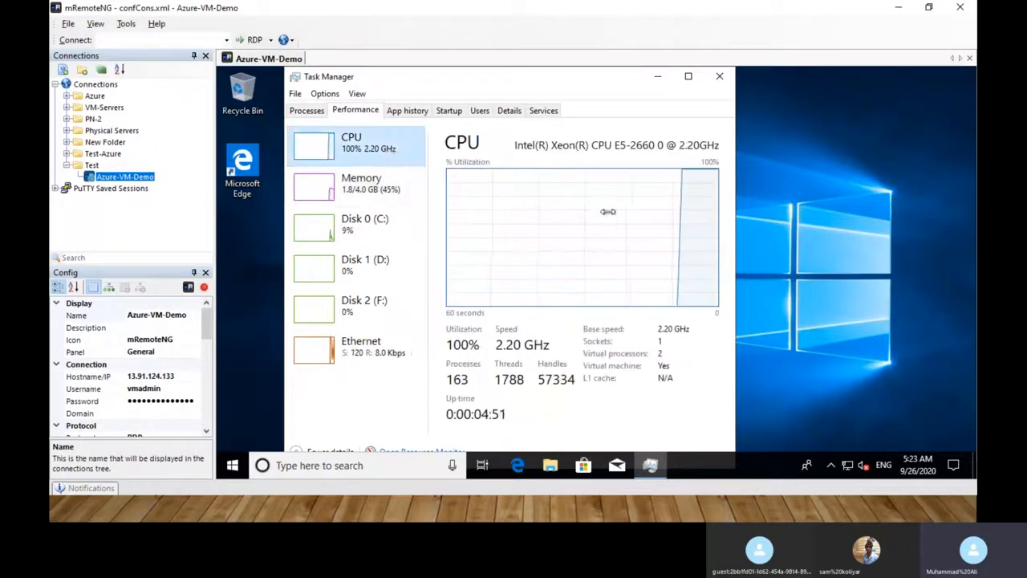
Change Task Manager's CPU graph to logical processors, check the memory usage, and return to the CPU view.
{"action": "right_click", "coordinate": [548, 187]}
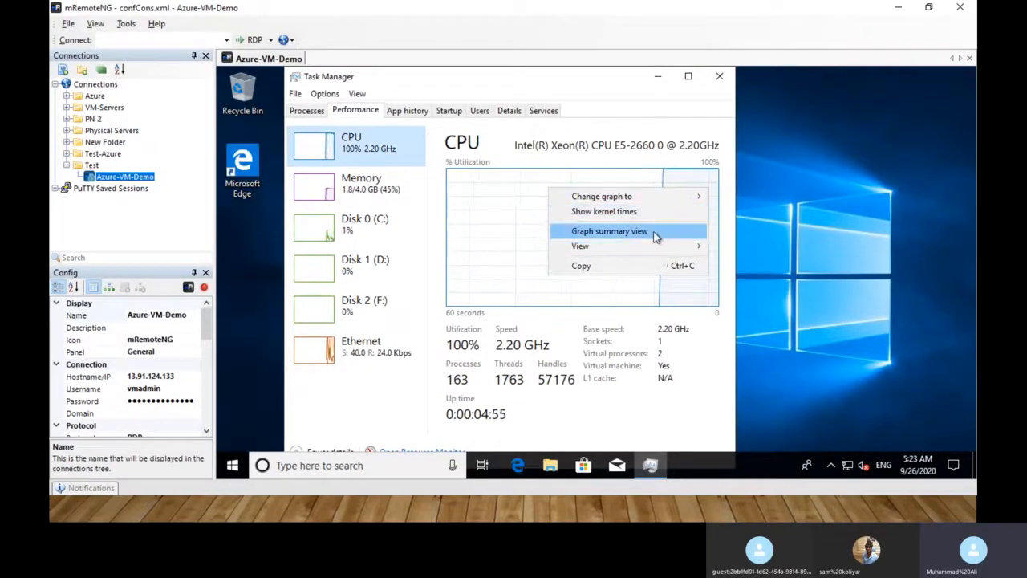
{"action": "mouse_move", "coordinate": [682, 197]}
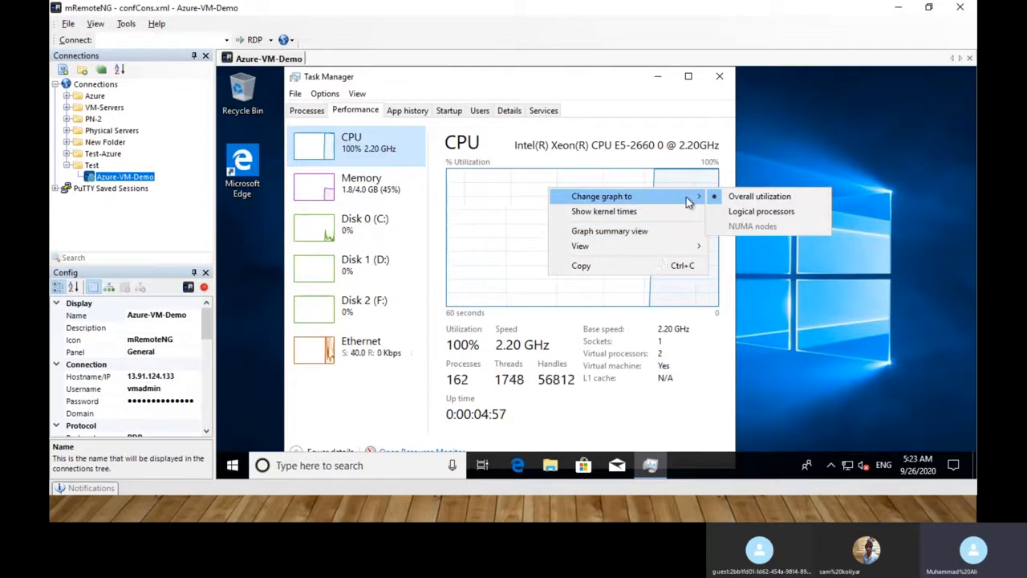
{"action": "left_click", "coordinate": [740, 213]}
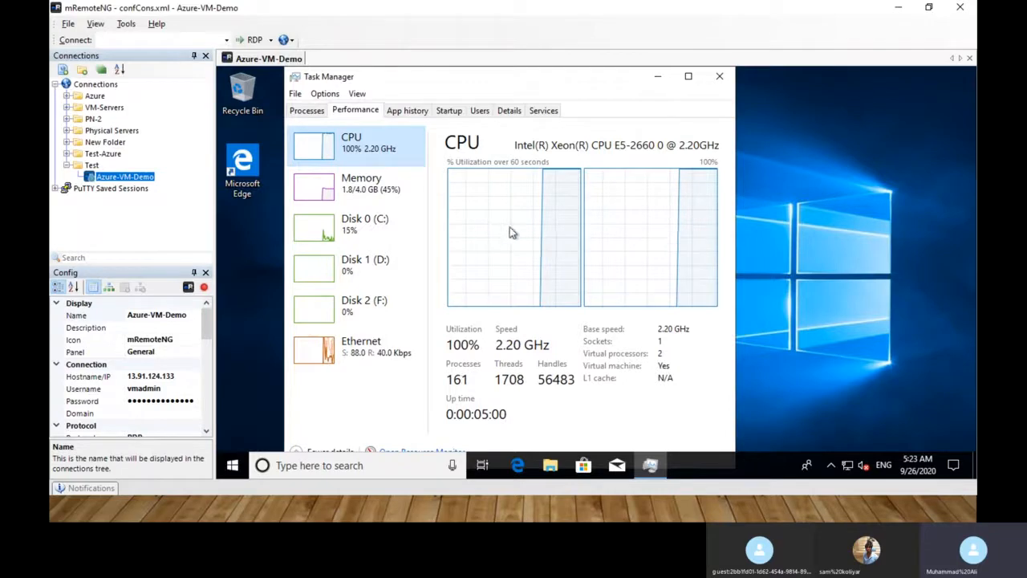
{"action": "left_click", "coordinate": [385, 204]}
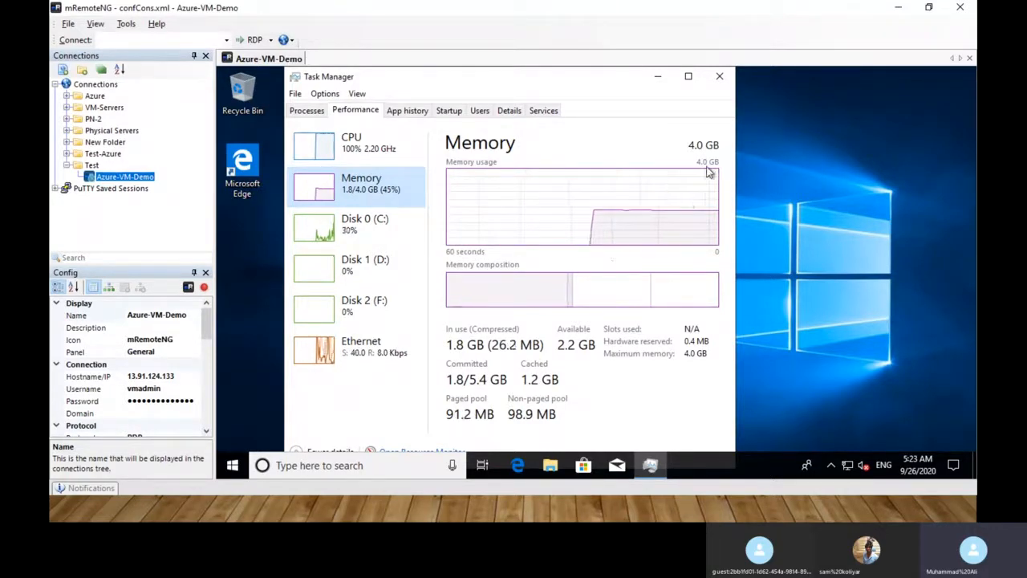
{"action": "left_click", "coordinate": [386, 148]}
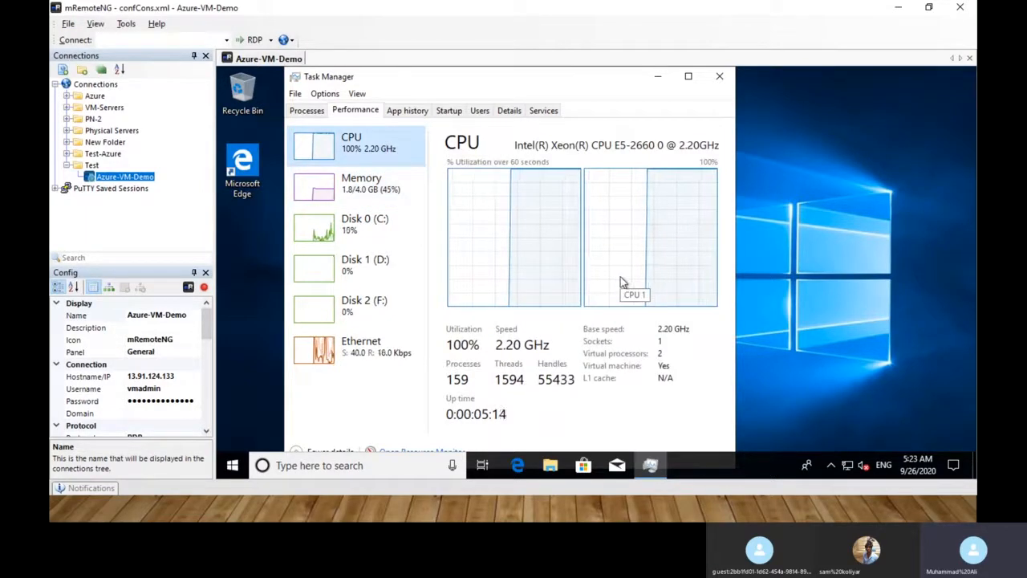
Return to the Azure portal, open the downloaded Metrics (2).xlsx in Excel, review its timestamped CPU averages, and close the workbook.
{"action": "key", "text": "alt+Tab"}
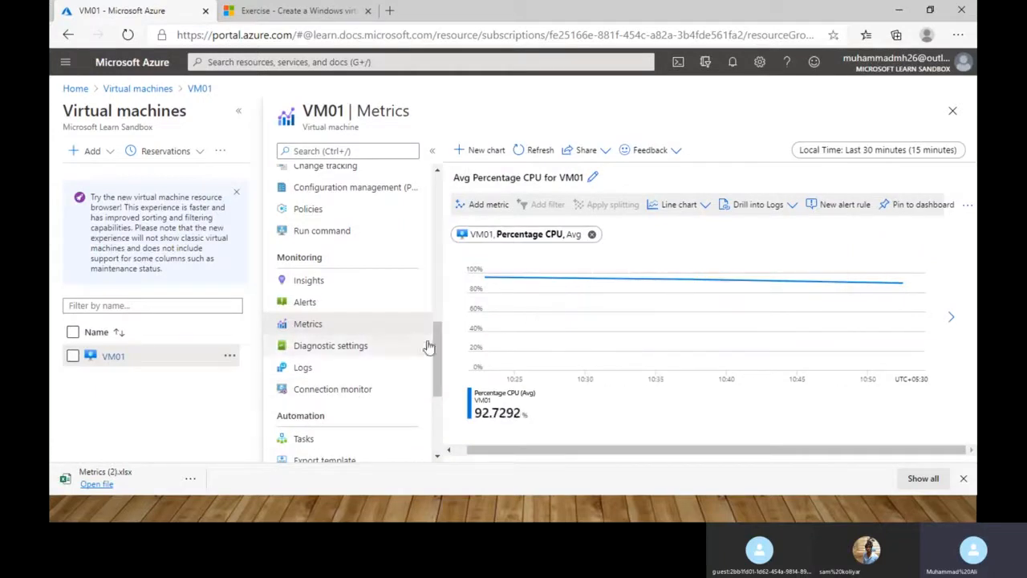
{"action": "left_click", "coordinate": [127, 474]}
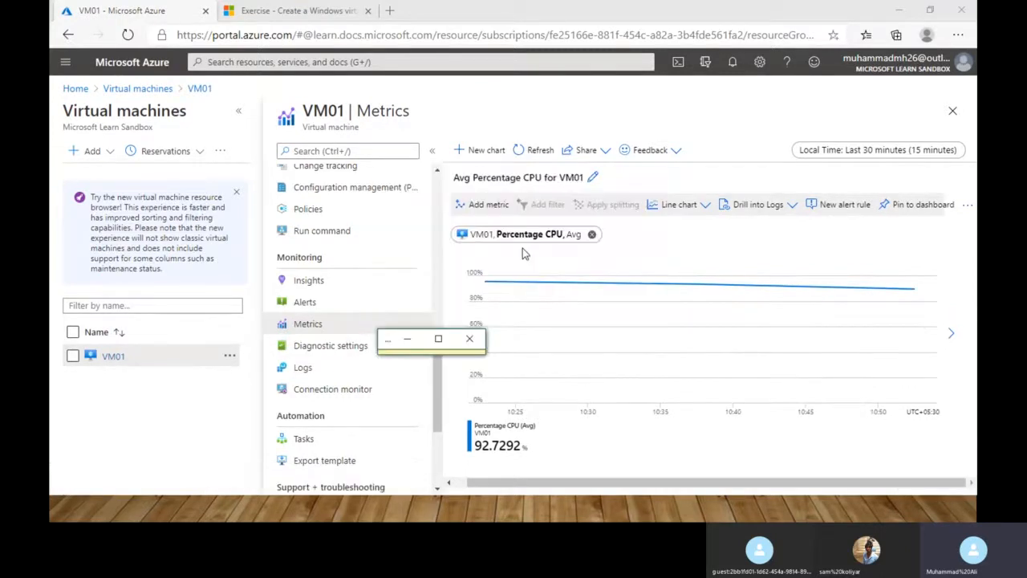
{"action": "left_click", "coordinate": [438, 338]}
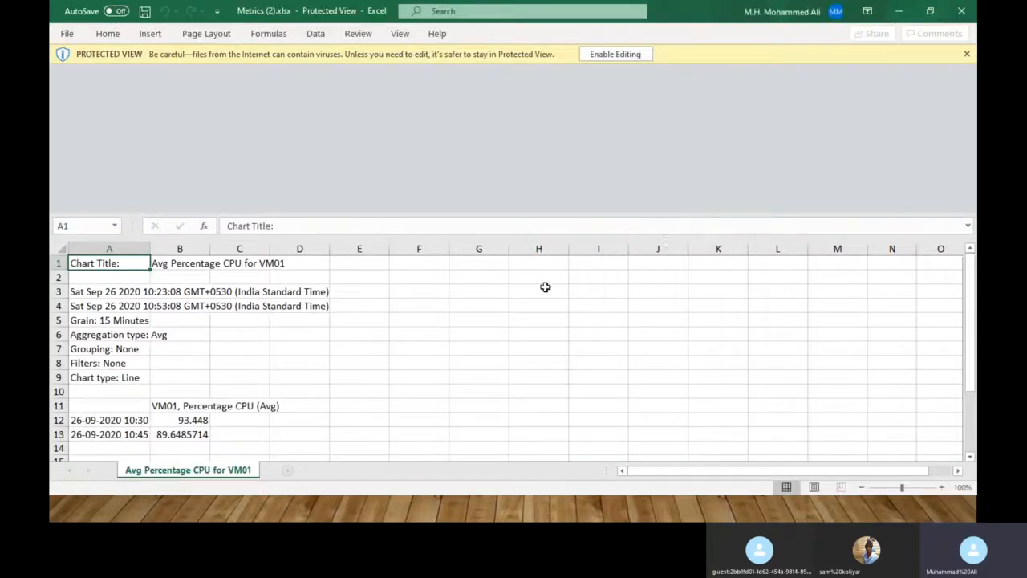
{"action": "left_click_drag", "start_coordinate": [970, 310], "coordinate": [975, 349]}
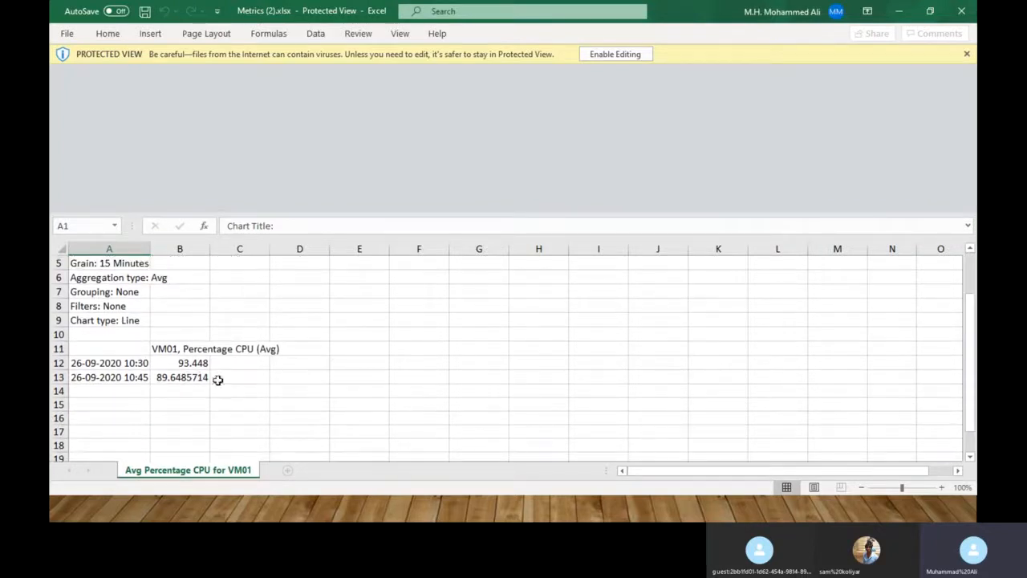
{"action": "left_click", "coordinate": [144, 362]}
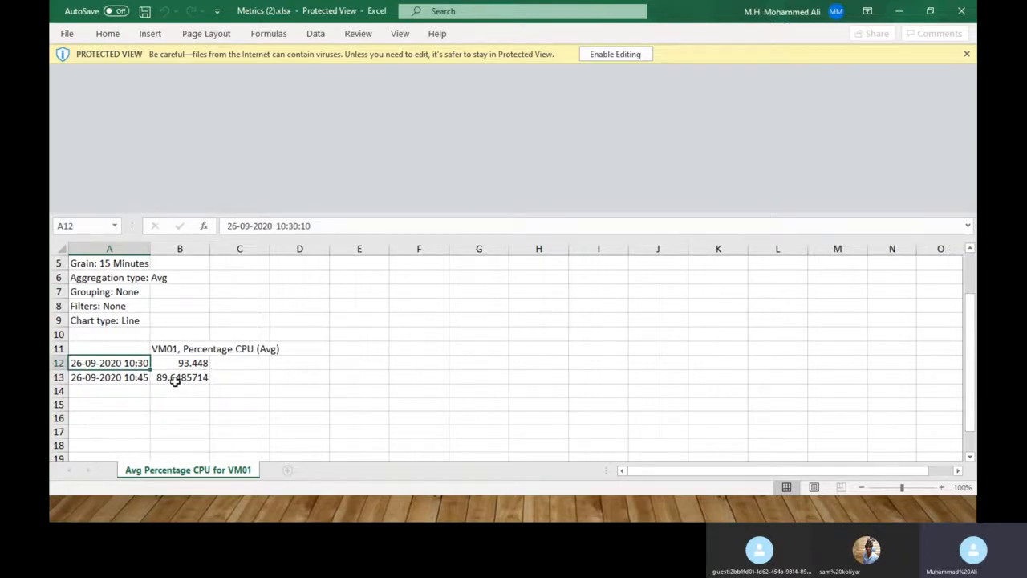
{"action": "left_click", "coordinate": [180, 377]}
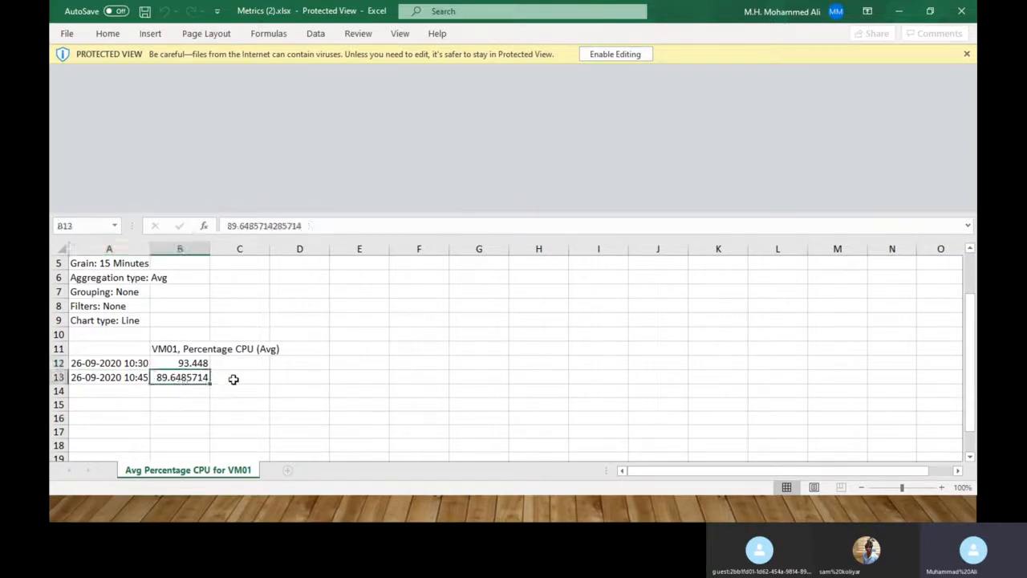
{"action": "left_click_drag", "start_coordinate": [135, 363], "coordinate": [136, 373]}
{"action": "left_click", "coordinate": [141, 374]}
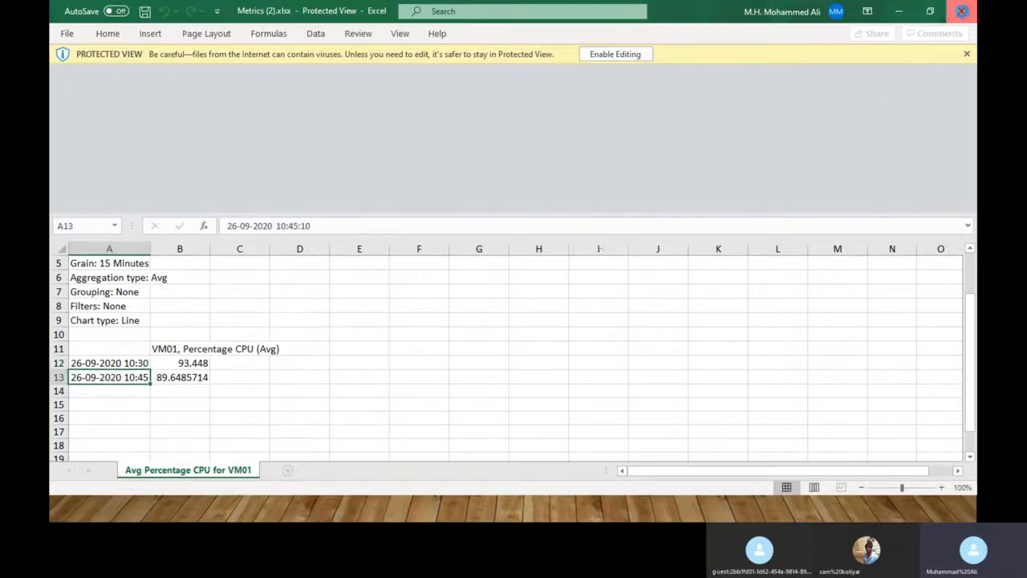
{"action": "left_click", "coordinate": [960, 13]}
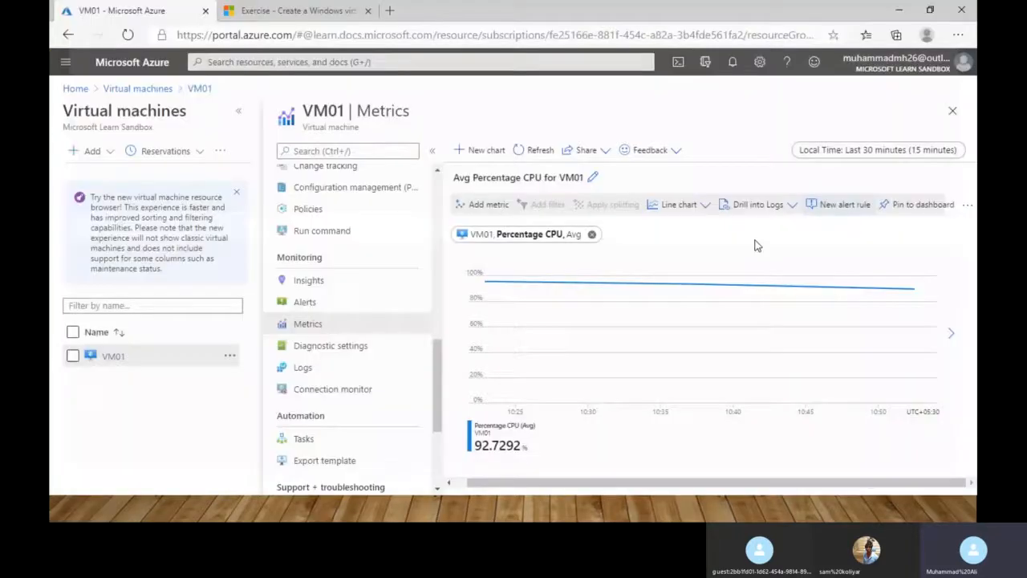
Set the time granularity of VM01's Percentage CPU chart to 5 minutes.
{"action": "left_click", "coordinate": [934, 152]}
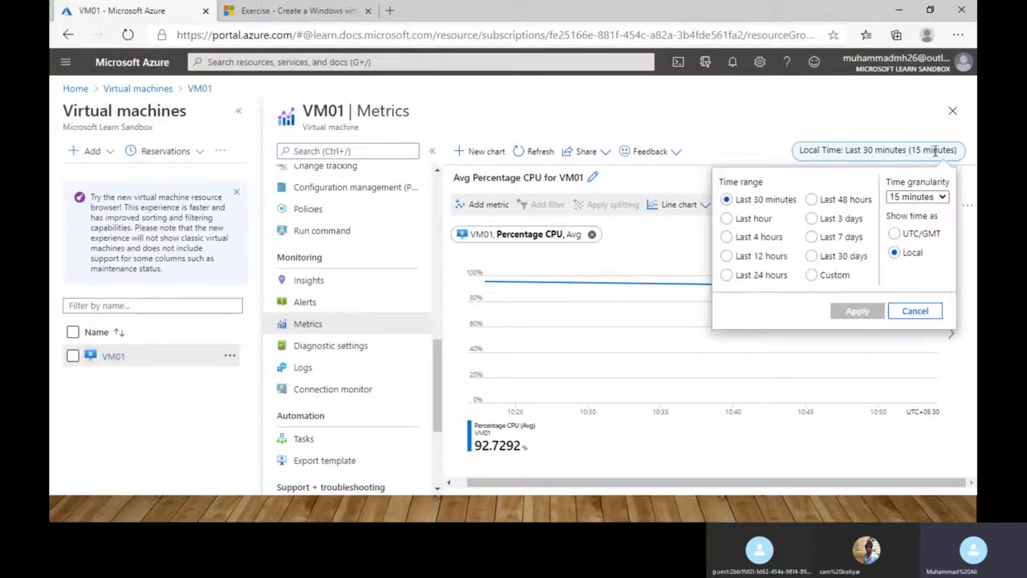
{"action": "left_click", "coordinate": [945, 198]}
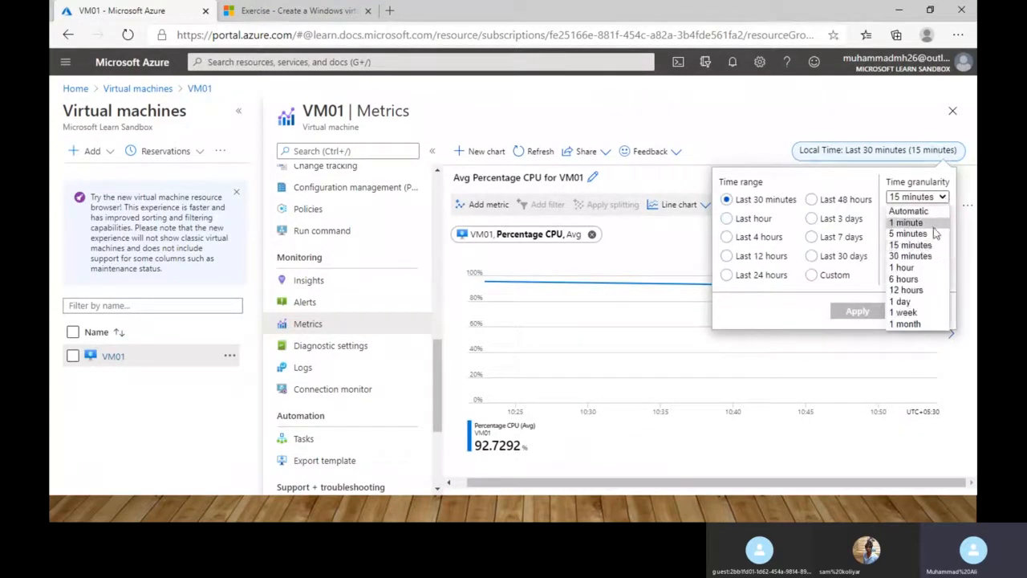
{"action": "left_click", "coordinate": [925, 233]}
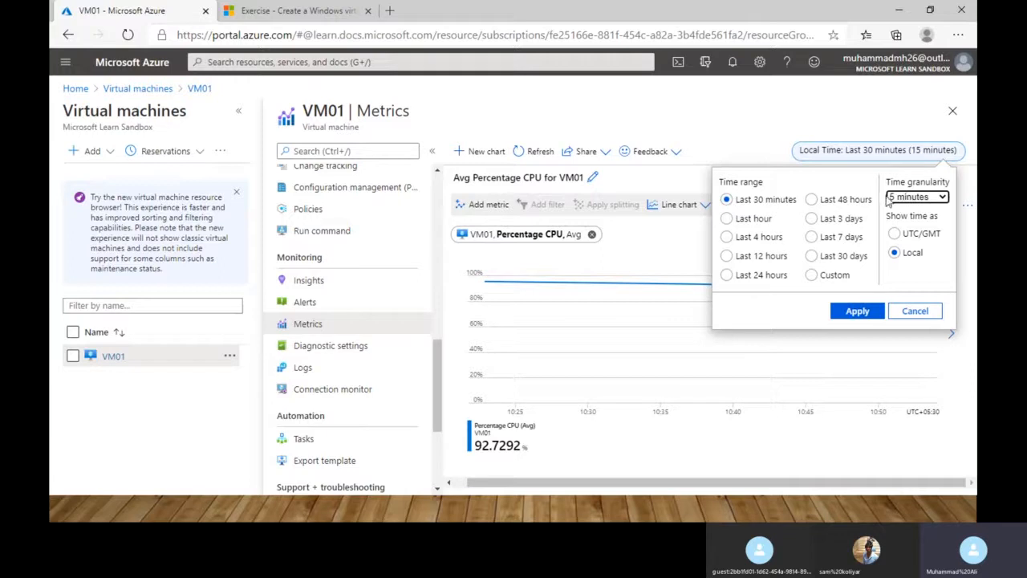
{"action": "left_click", "coordinate": [857, 312]}
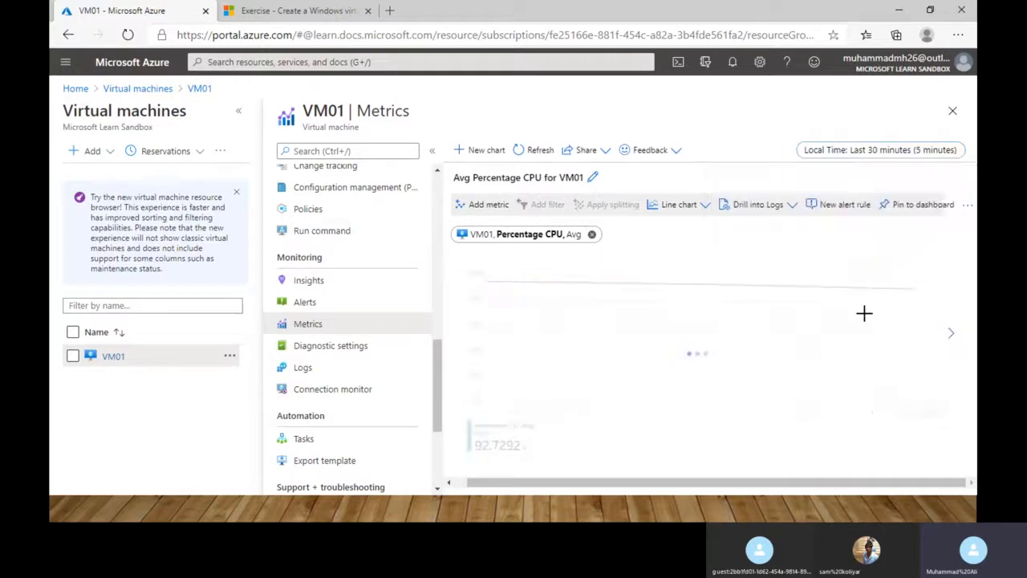
Download the 5-minute Percentage CPU chart data for VM01 to Excel.
{"action": "left_click", "coordinate": [595, 155]}
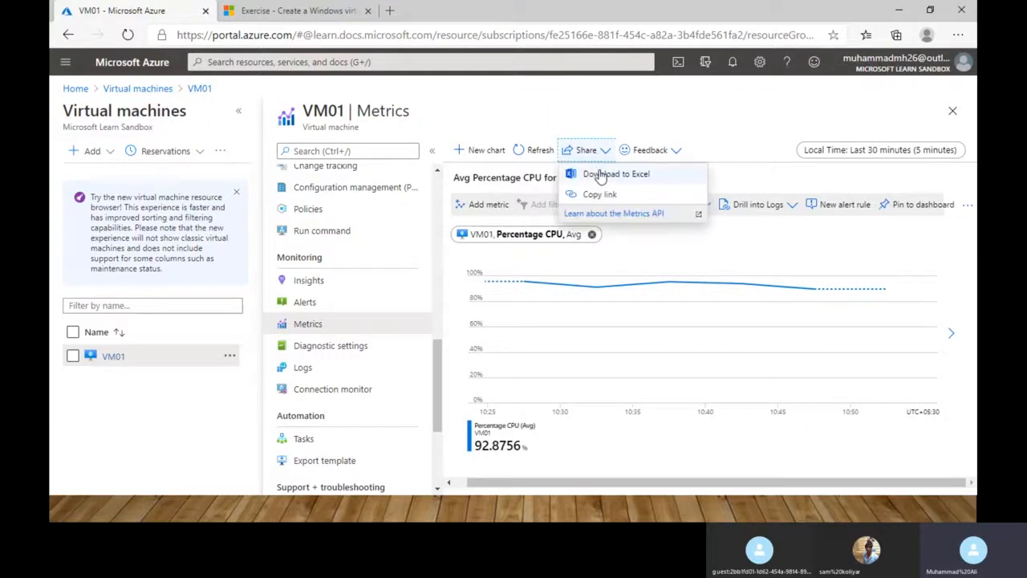
{"action": "left_click", "coordinate": [600, 172]}
{"action": "left_click", "coordinate": [283, 107]}
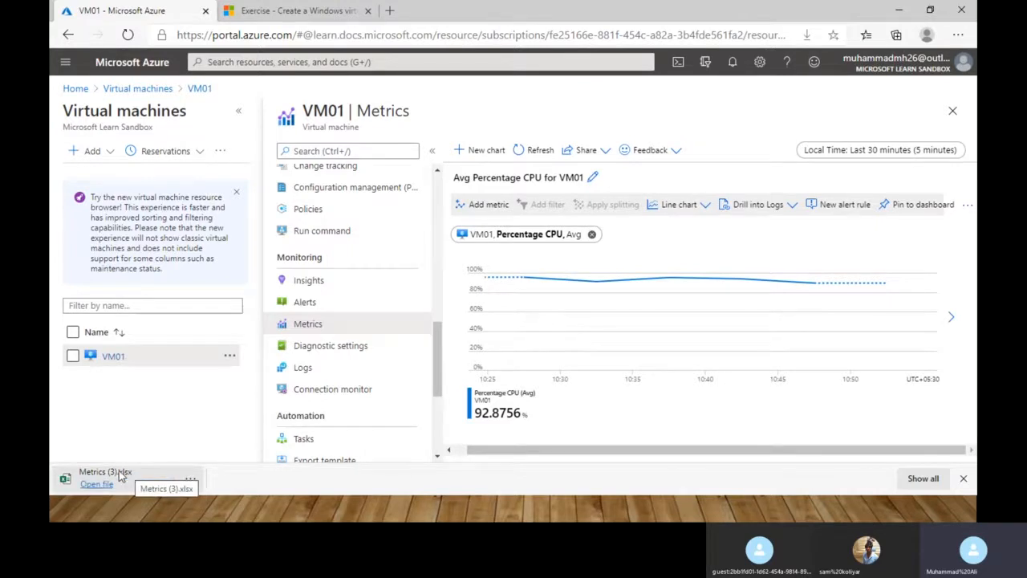
Open the downloaded Metrics (3).xlsx, review the CPU averages at 5-minute intervals, and close the workbook.
{"action": "left_click", "coordinate": [120, 477]}
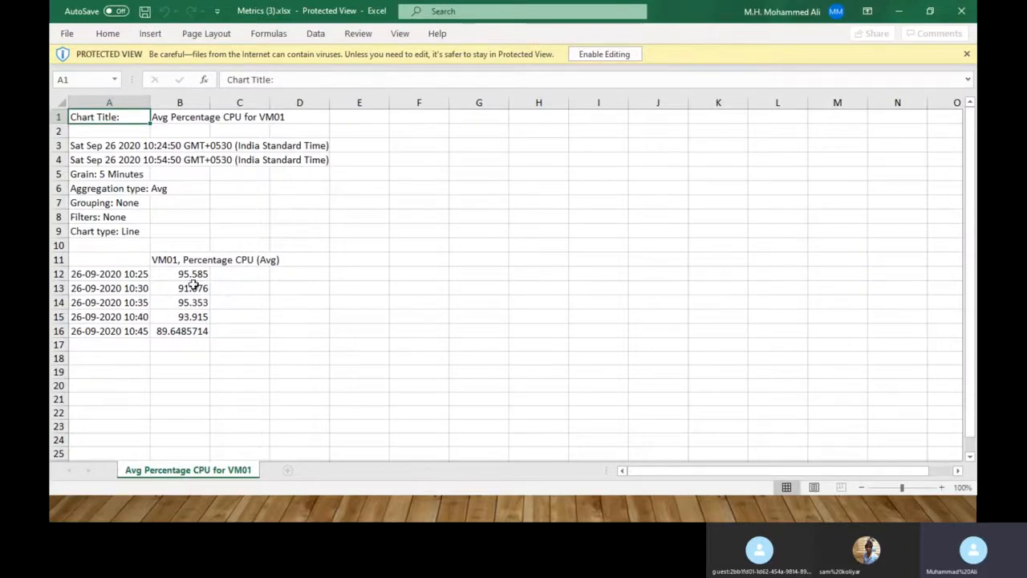
{"action": "left_click_drag", "start_coordinate": [135, 277], "coordinate": [184, 315]}
{"action": "left_click", "coordinate": [264, 259]}
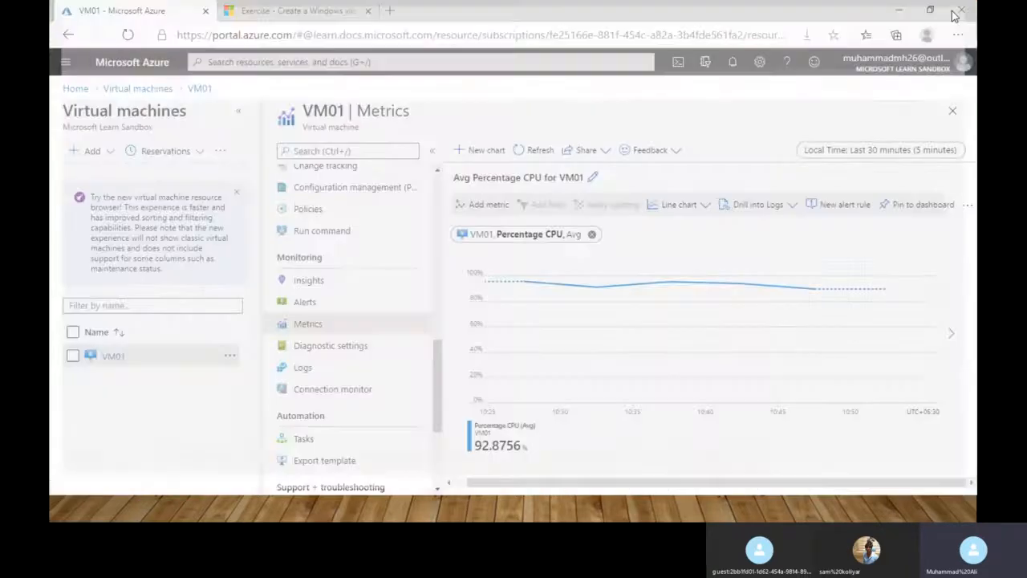
{"action": "left_click", "coordinate": [961, 10]}
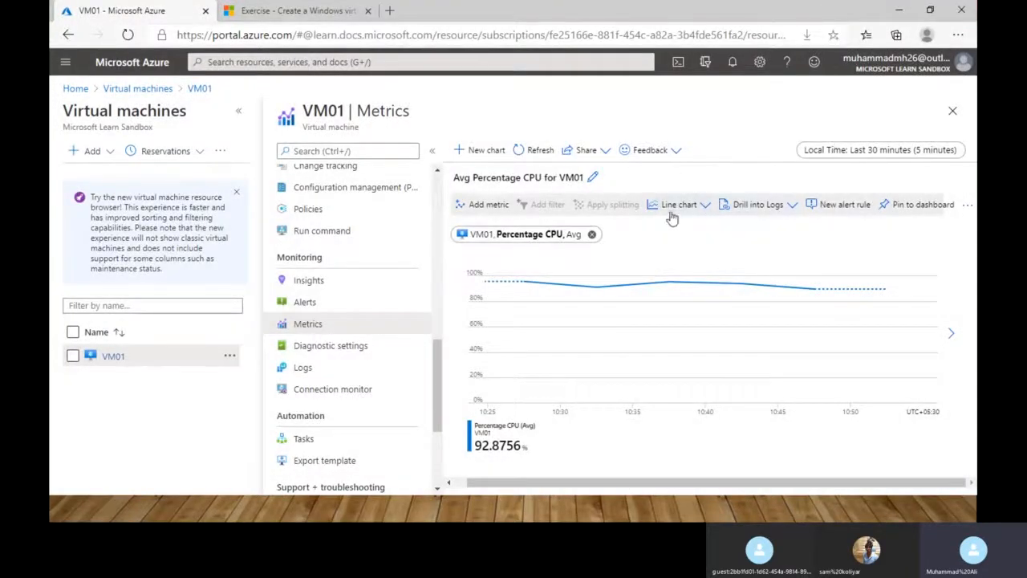
Change the aggregation of VM01's Percentage CPU metric to Max.
{"action": "left_click", "coordinate": [544, 236]}
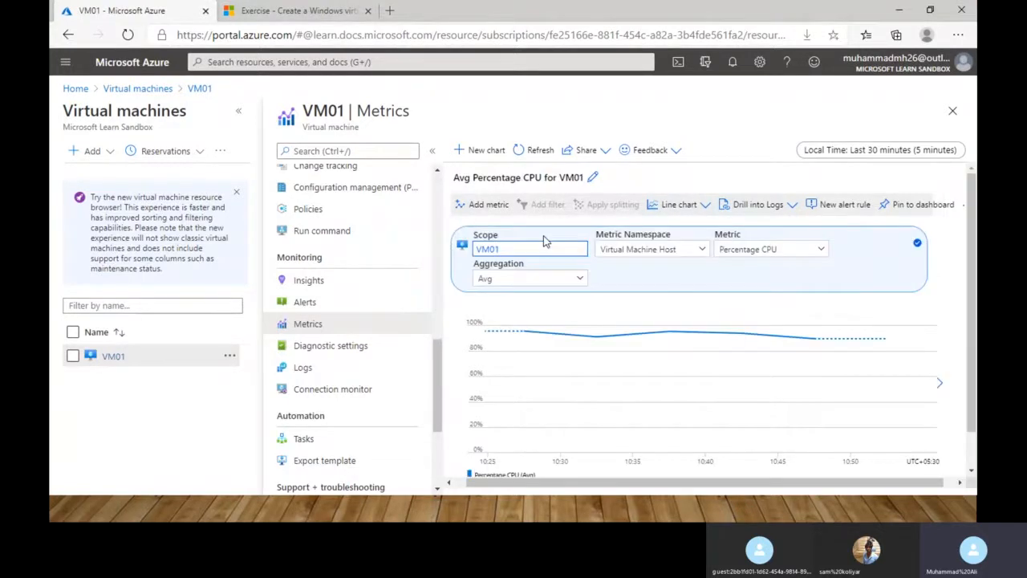
{"action": "left_click", "coordinate": [560, 278]}
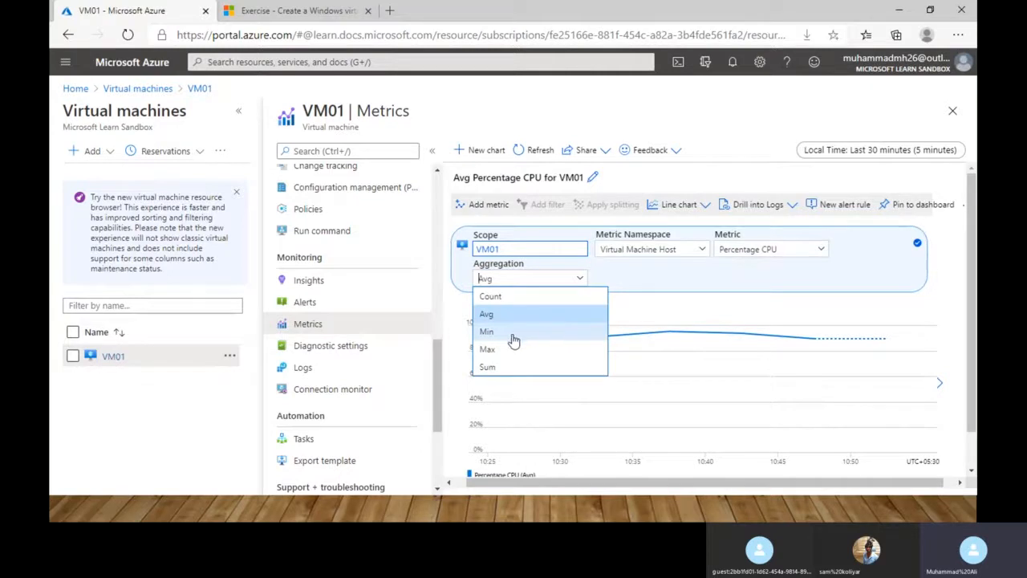
{"action": "left_click", "coordinate": [489, 352]}
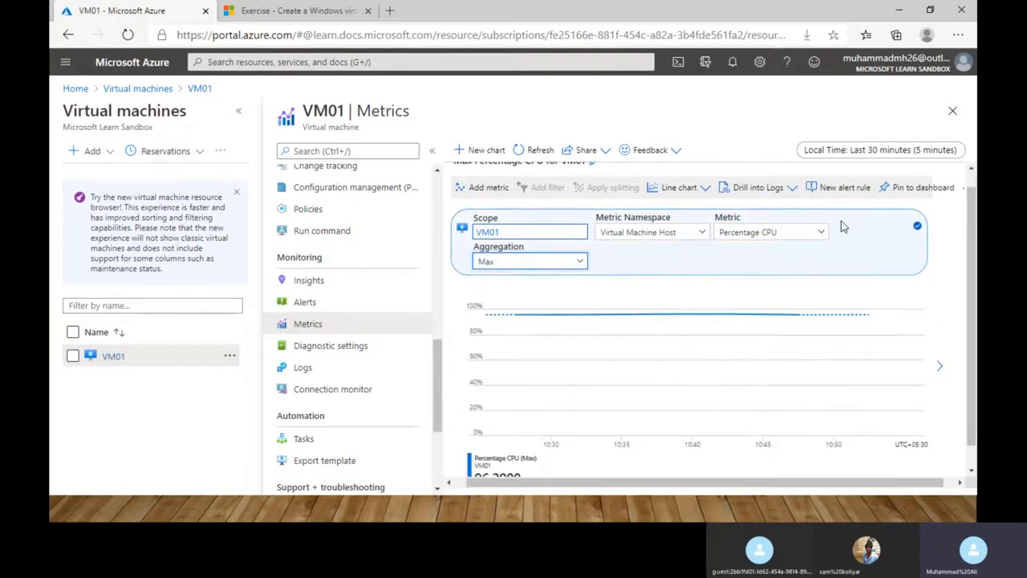
Set the maximum CPU chart's time granularity to 1 minute over the last 30 minutes.
{"action": "left_click", "coordinate": [938, 152]}
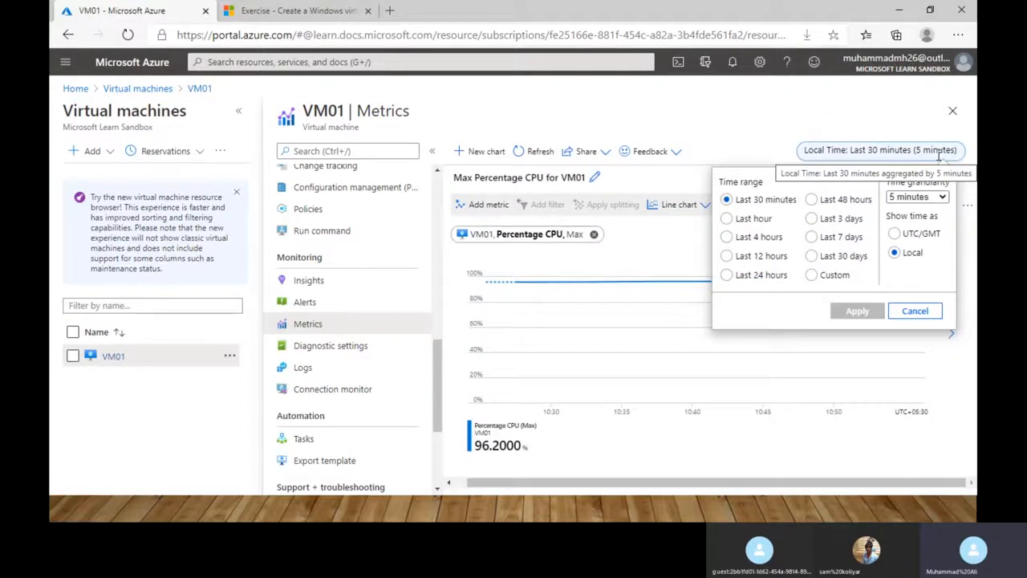
{"action": "left_click", "coordinate": [942, 200]}
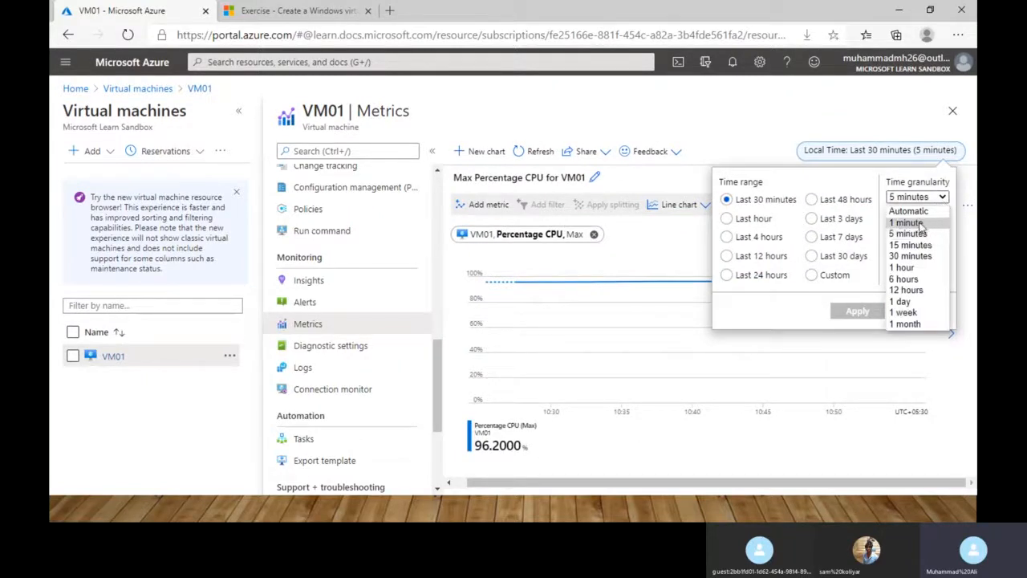
{"action": "left_click", "coordinate": [906, 223]}
{"action": "left_click", "coordinate": [855, 310]}
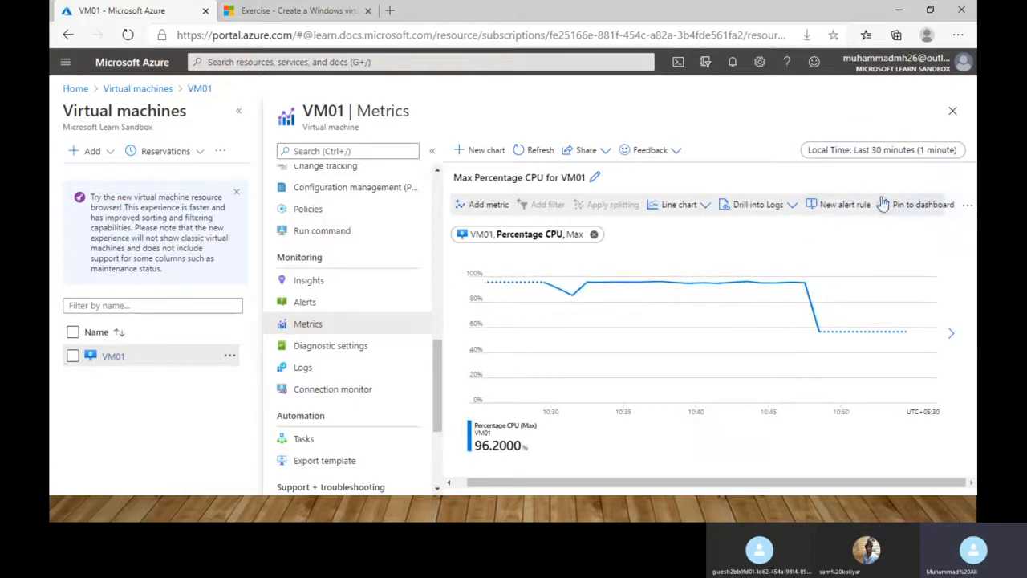
Download the 1-minute maximum CPU chart data for VM01 to Excel and open the downloaded Metrics (4).xlsx.
{"action": "left_click", "coordinate": [602, 154]}
{"action": "left_click", "coordinate": [624, 174]}
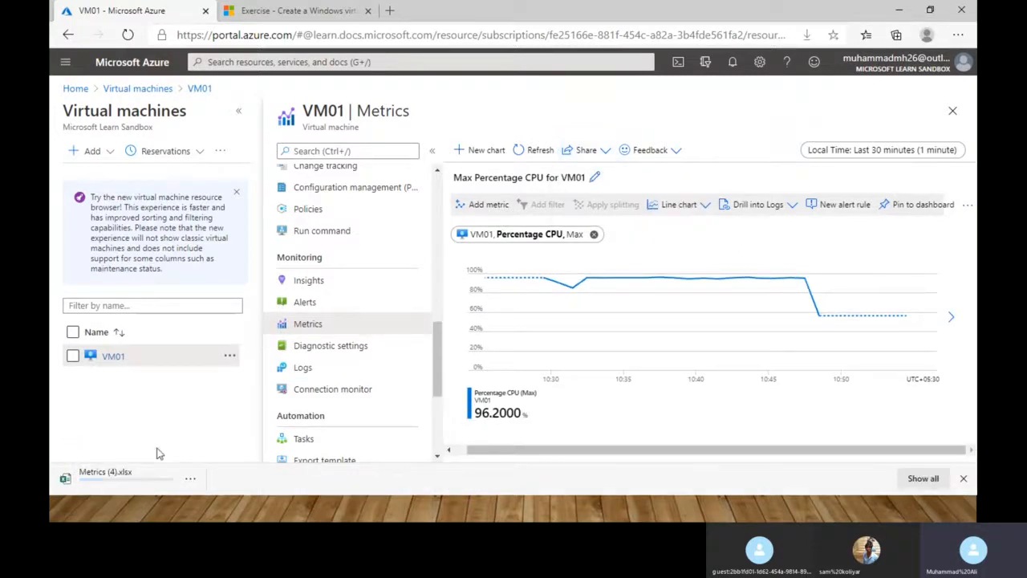
{"action": "left_click", "coordinate": [119, 477]}
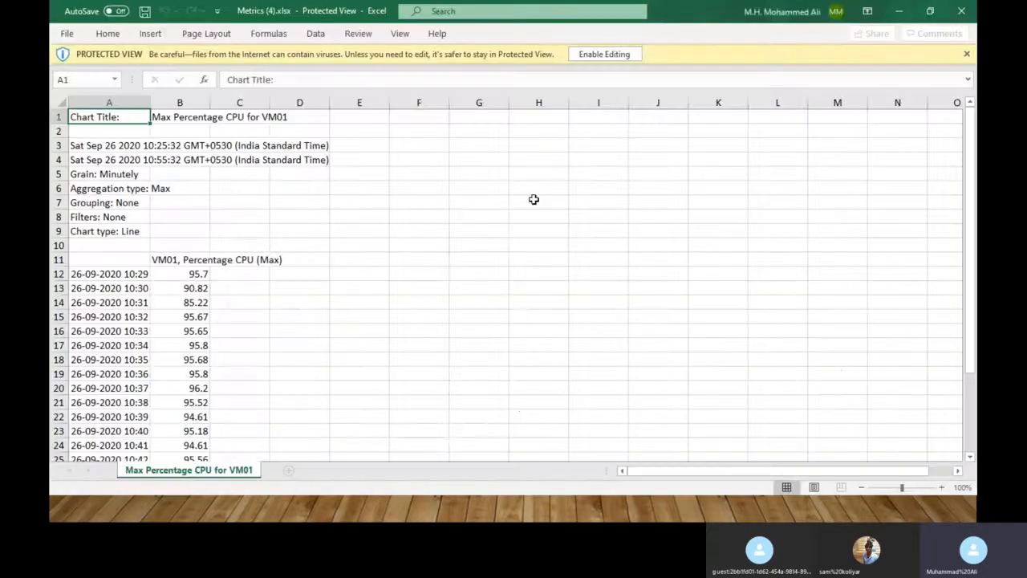
Review the minute-by-minute maximum CPU values in rows 12 to 31 of the workbook and close it.
{"action": "left_click", "coordinate": [175, 323]}
{"action": "key", "text": "Down"}
{"action": "key", "text": "Down"}
{"action": "key", "text": "Down"}
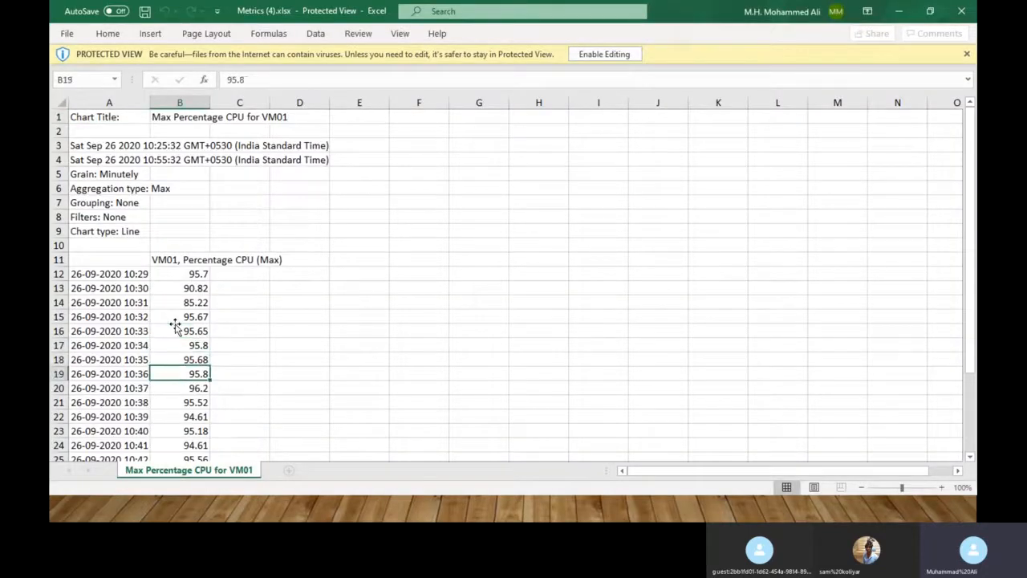
{"action": "key", "text": "Up"}
{"action": "key", "text": "Up"}
{"action": "key", "text": "Up"}
{"action": "key", "text": "Up"}
{"action": "key", "text": "Up"}
{"action": "key", "text": "Up"}
{"action": "key", "text": "Up"}
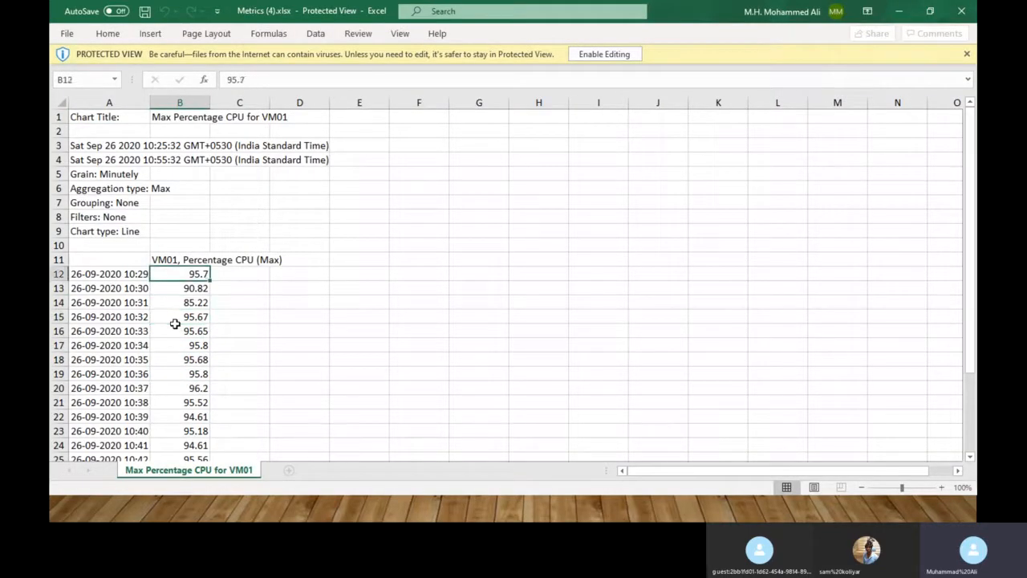
{"action": "left_click", "coordinate": [274, 267]}
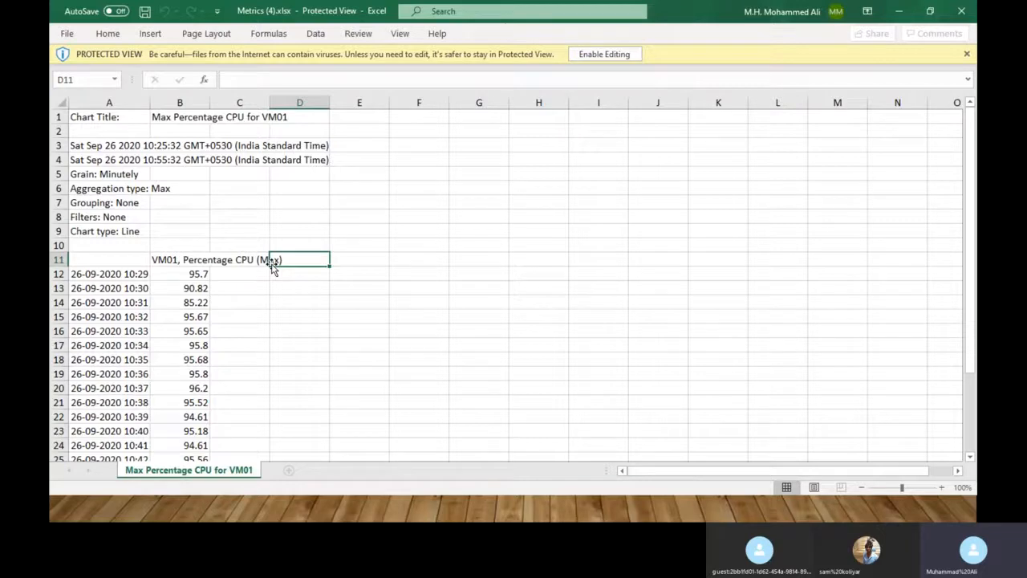
{"action": "left_click", "coordinate": [226, 263]}
{"action": "left_click_drag", "start_coordinate": [191, 275], "coordinate": [200, 421]}
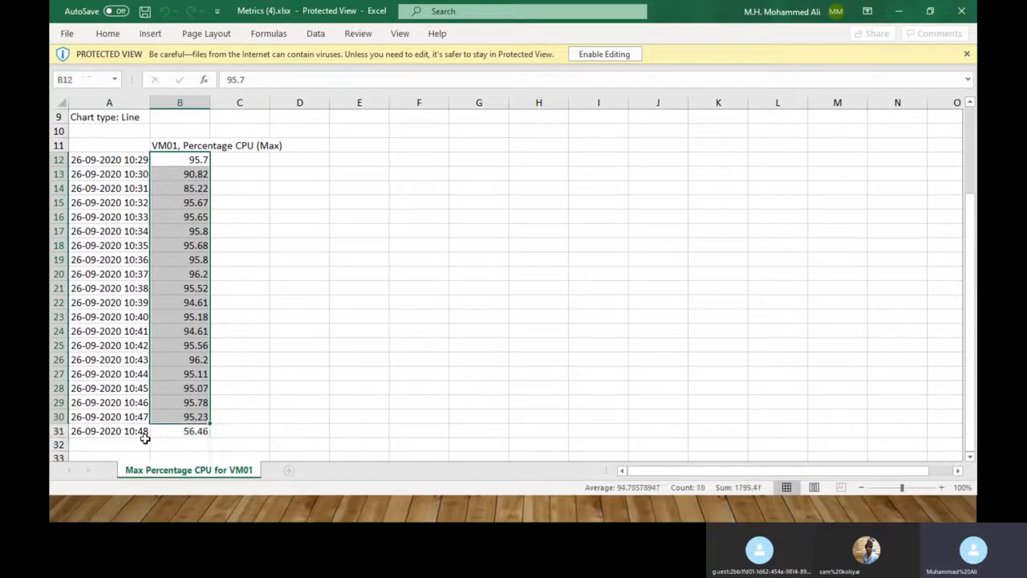
{"action": "left_click", "coordinate": [130, 431]}
{"action": "left_click", "coordinate": [198, 431]}
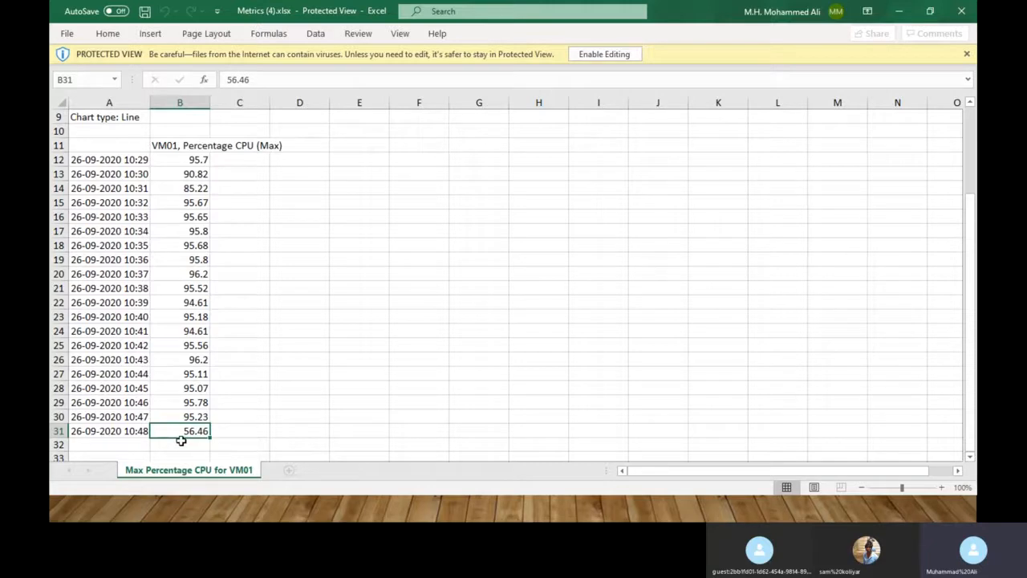
{"action": "left_click", "coordinate": [962, 18]}
Switch to the PowerPoint slide show to check the Azure VM topic list, and return to the Azure portal.
{"action": "key", "text": "alt+Tab"}
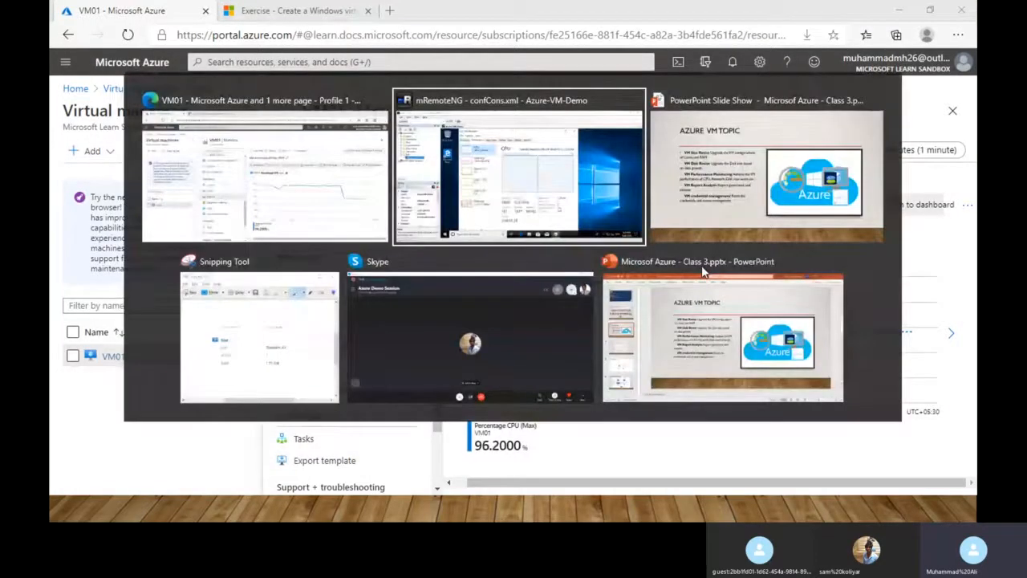
{"action": "key", "text": "alt+Tab"}
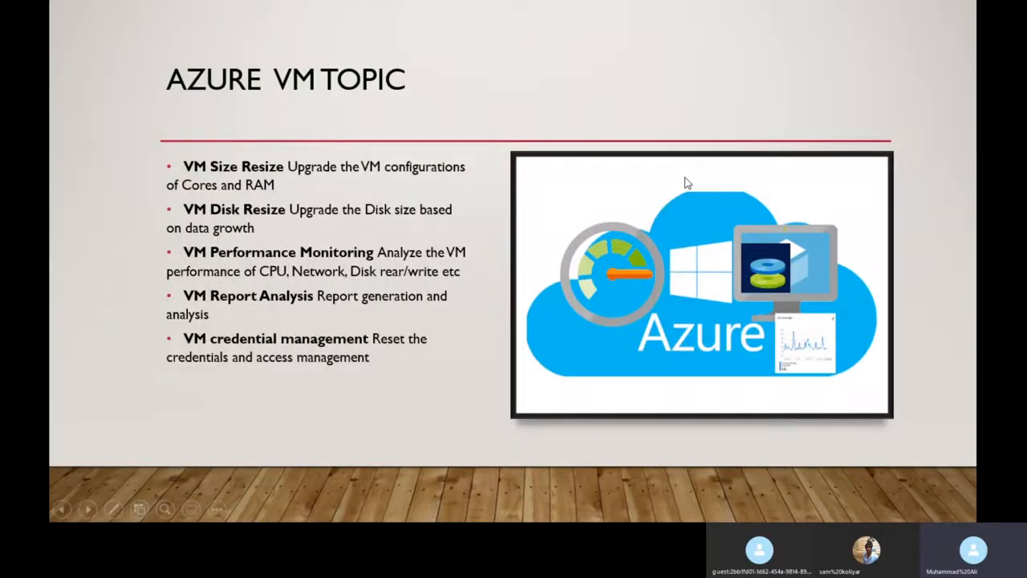
{"action": "key", "text": "alt+Tab"}
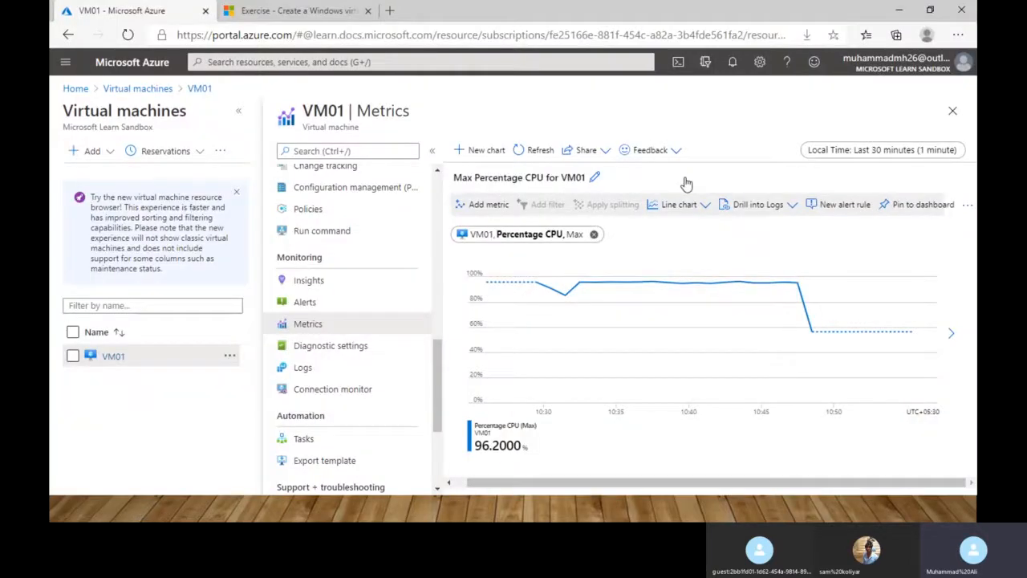
Find the password options in VM01's settings by searching for "pass" and open the Reset password page.
{"action": "left_click", "coordinate": [332, 151]}
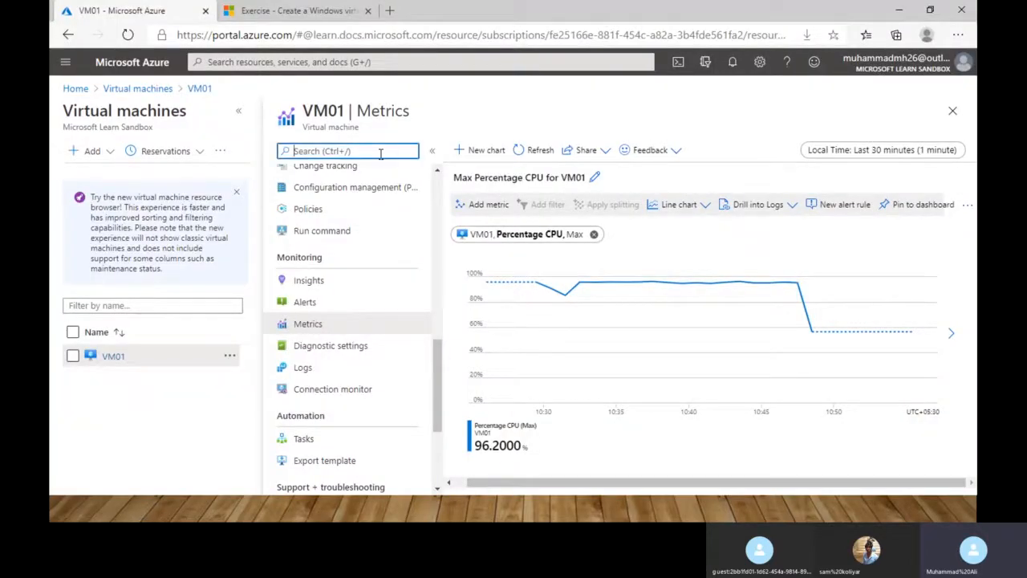
{"action": "type", "text": "pass"}
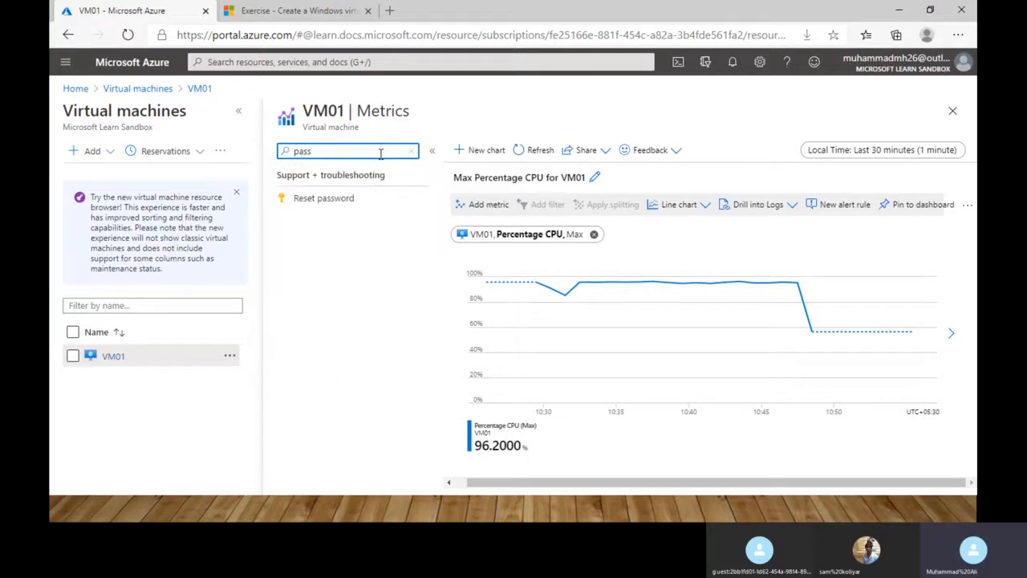
{"action": "left_click", "coordinate": [349, 206]}
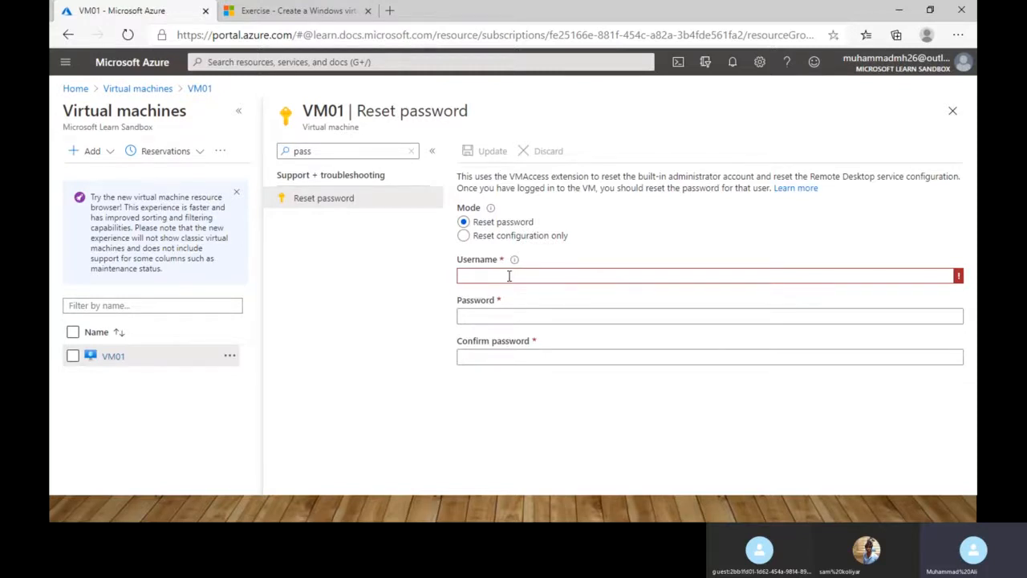
Switch to the Azure-VM-Demo session in mRemoteNG, launch lusrmgr.msc, and select the vmadmin account among the local users.
{"action": "key", "text": "alt+Tab"}
{"action": "key", "text": "alt+Tab"}
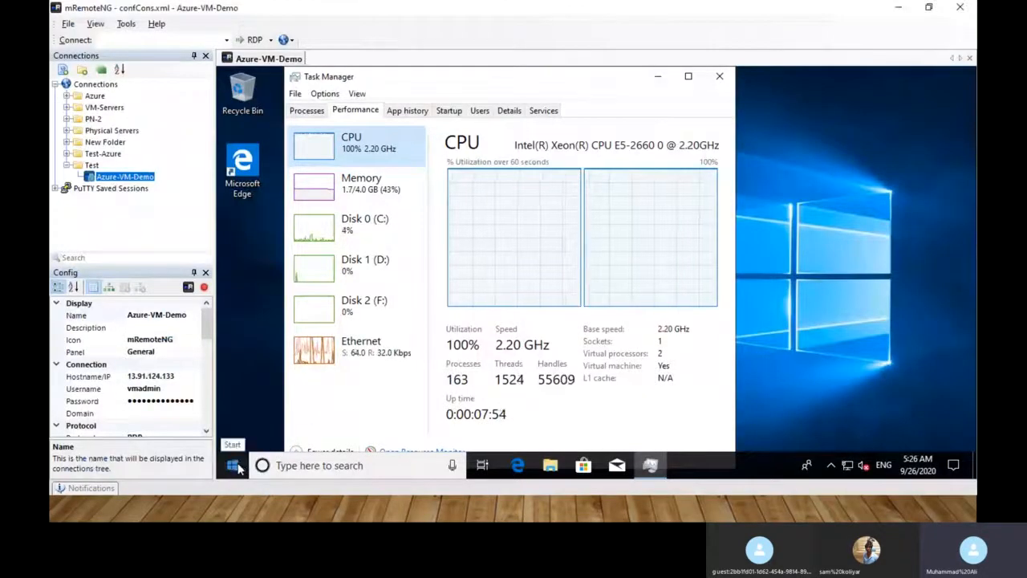
{"action": "left_click", "coordinate": [233, 465]}
{"action": "left_click", "coordinate": [233, 465]}
{"action": "left_click", "coordinate": [233, 465]}
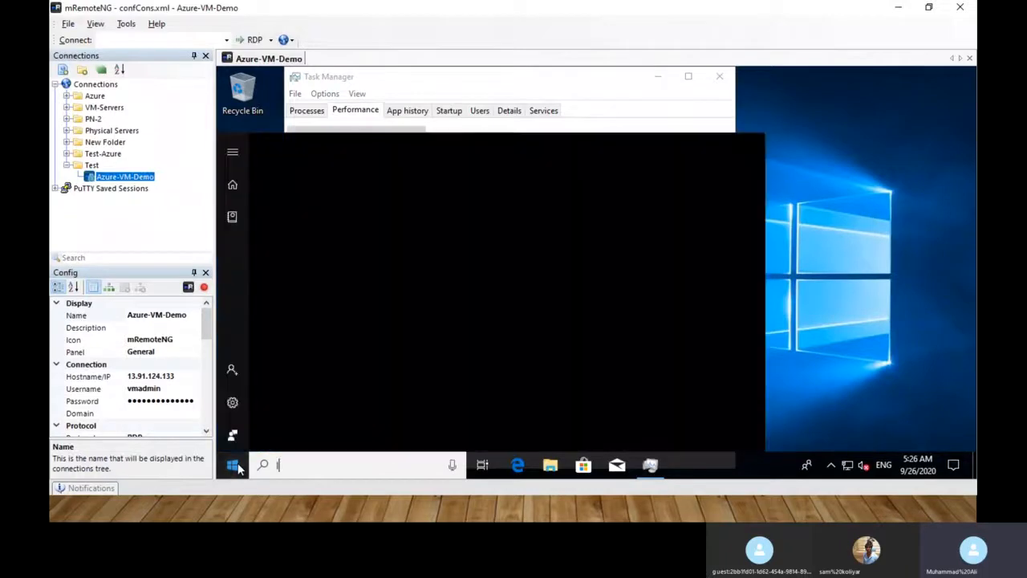
{"action": "type", "text": "lusrmgr.msc"}
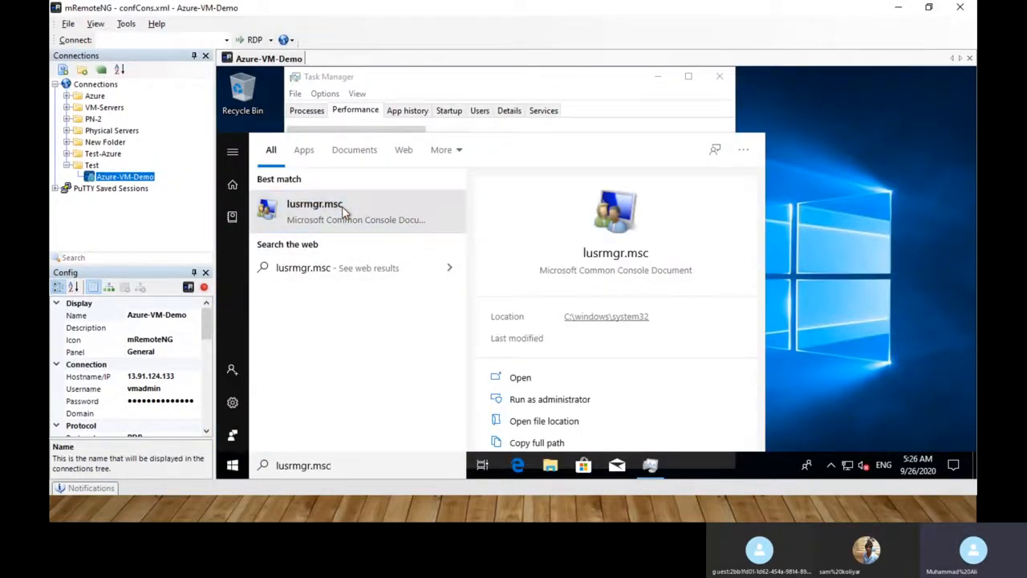
{"action": "left_click", "coordinate": [345, 209]}
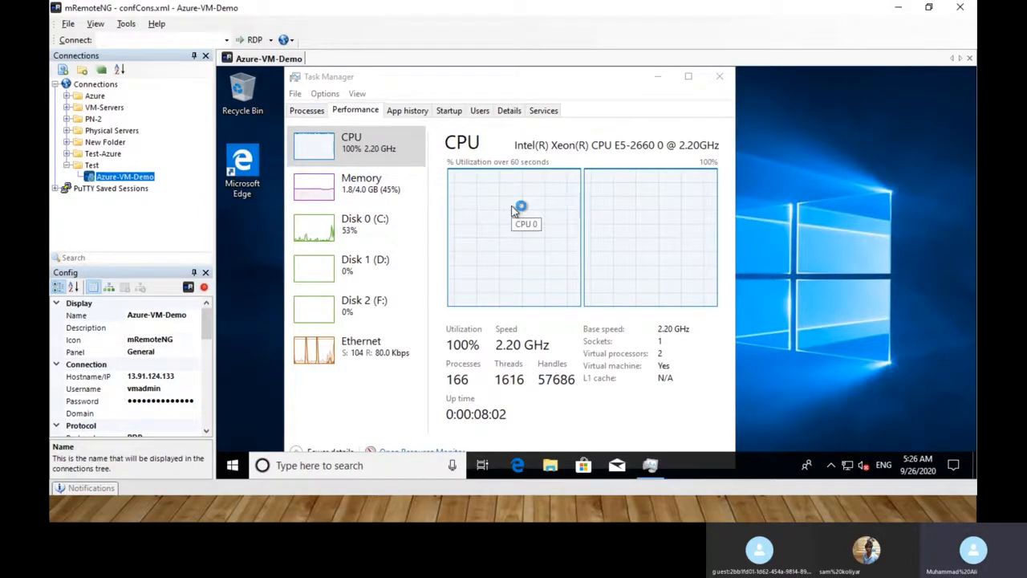
{"action": "left_click", "coordinate": [498, 173]}
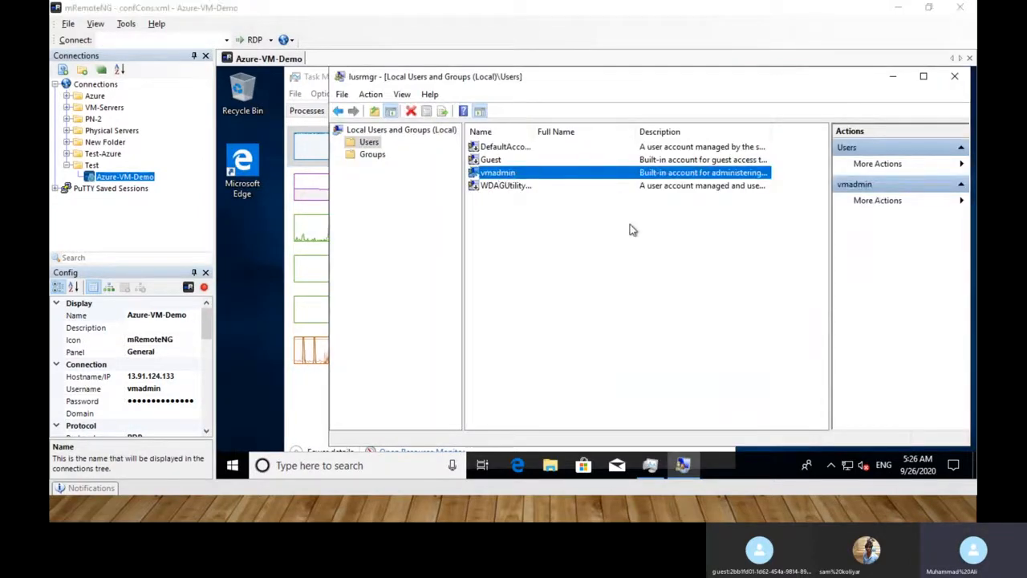
In the Azure portal, enter a new username, the password and its confirmation for VM01, and submit the password reset.
{"action": "key", "text": "alt+Tab"}
{"action": "left_click", "coordinate": [531, 281]}
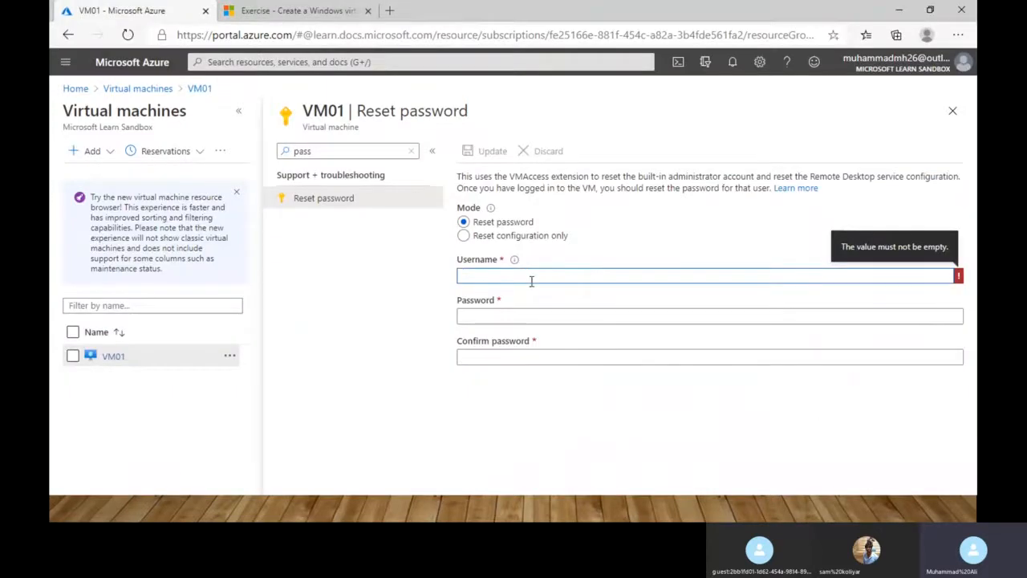
{"action": "type", "text": "mohammed"}
{"action": "key", "text": "Tab"}
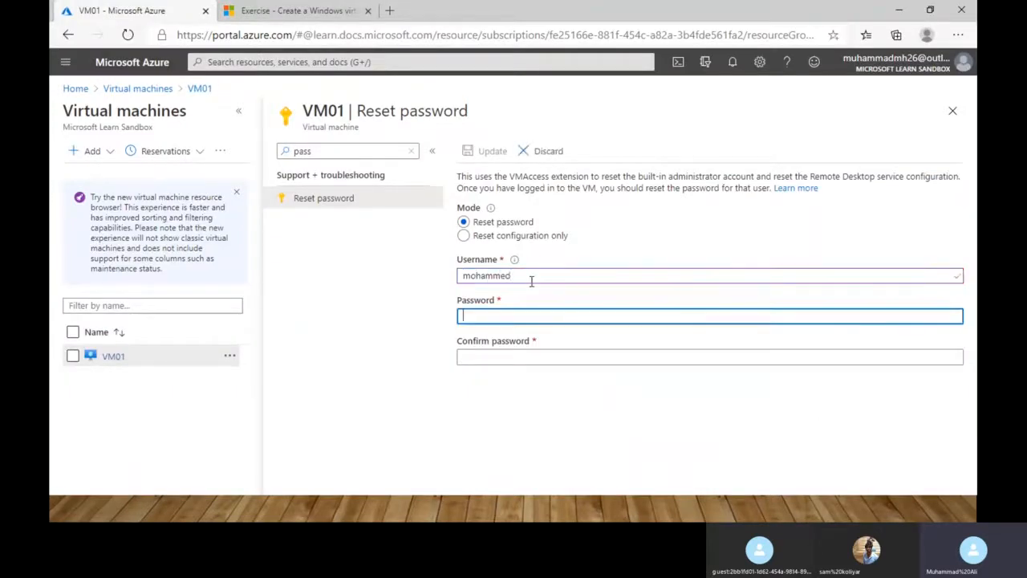
{"action": "type", "text": "Pa••"}
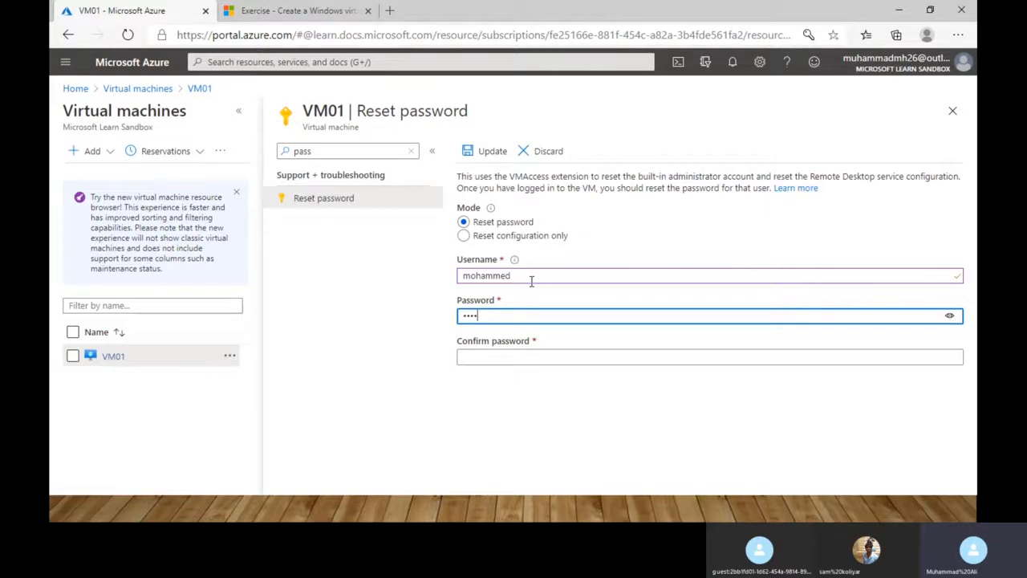
{"action": "type", "text": "••••••"}
{"action": "key", "text": "Tab"}
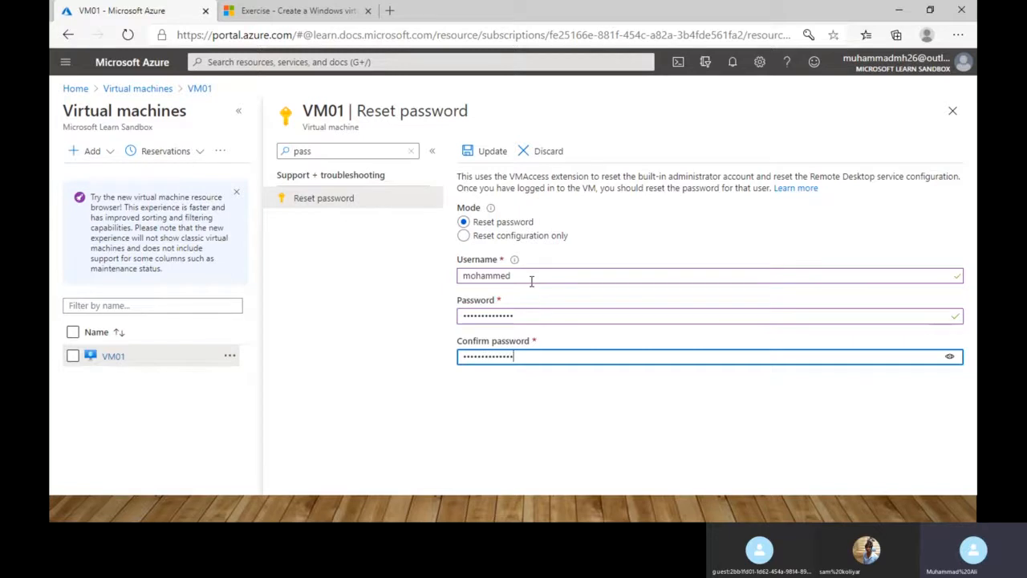
{"action": "type", "text": "••••••••••••••"}
{"action": "left_click", "coordinate": [487, 152]}
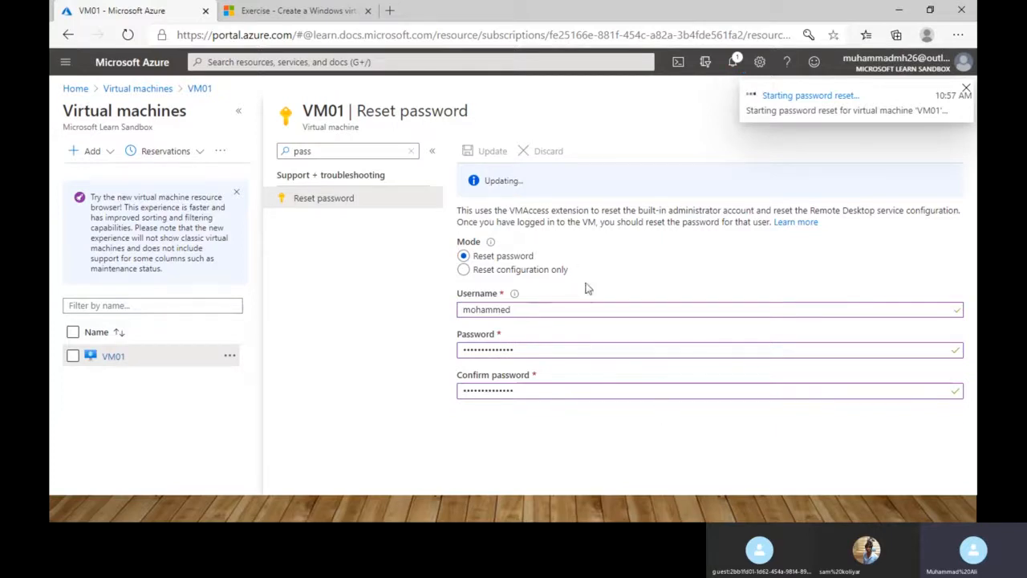
Refresh the local users list in the mRemoteNG session and check the password reset's progress in the Azure portal.
{"action": "key", "text": "alt+Tab"}
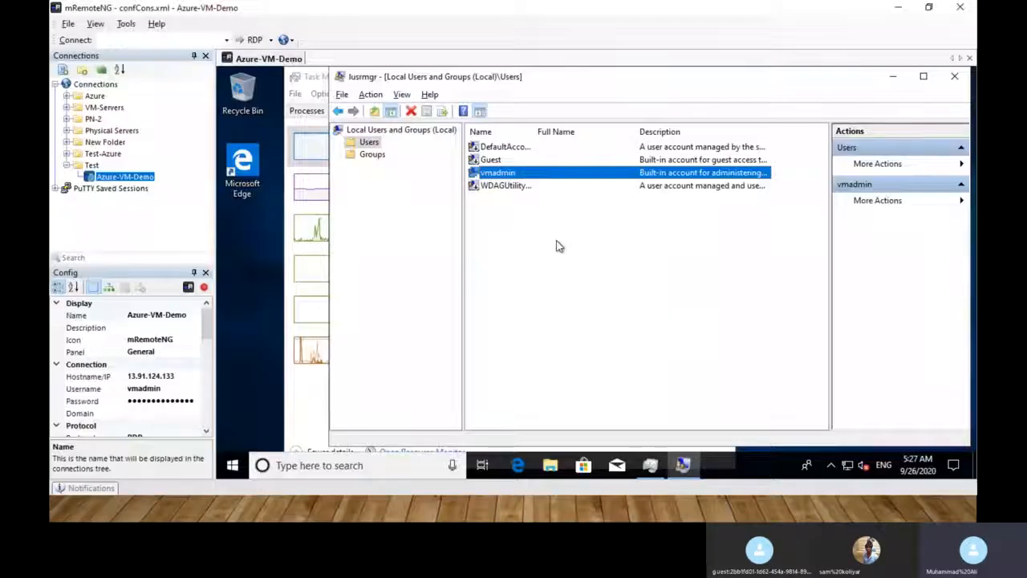
{"action": "right_click", "coordinate": [560, 247]}
{"action": "left_click", "coordinate": [602, 270]}
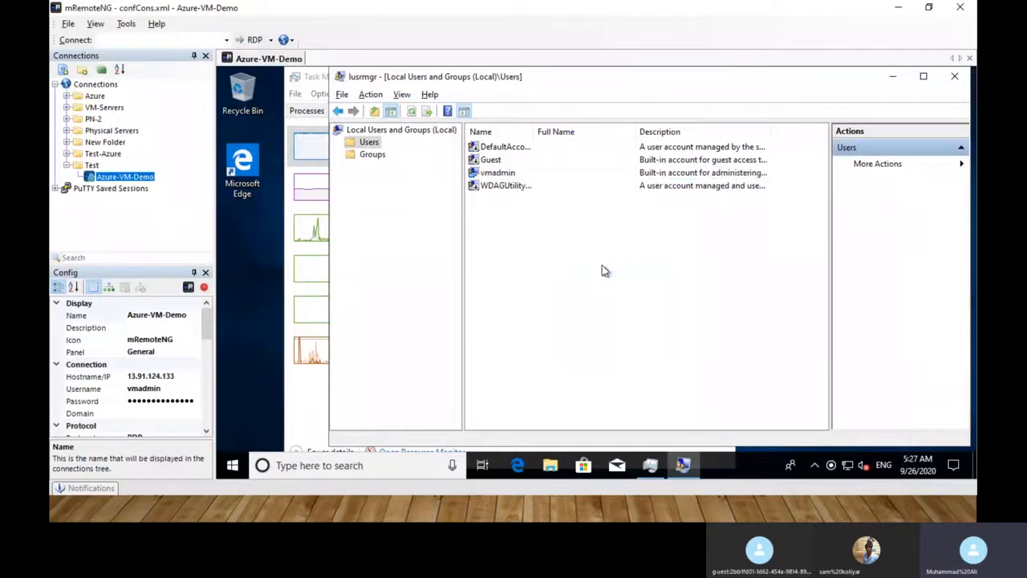
{"action": "key", "text": "alt+Tab"}
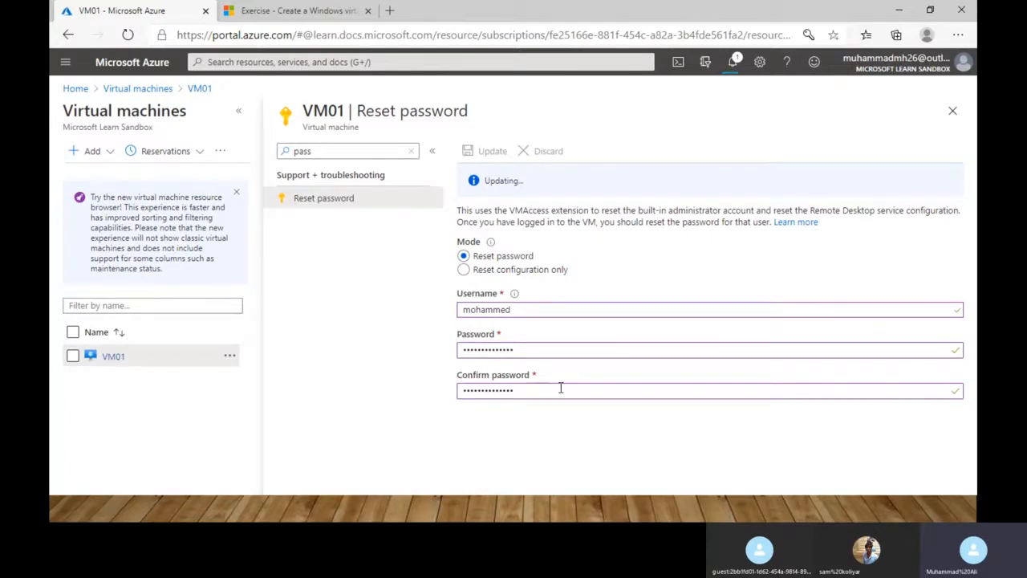
{"action": "key", "text": "alt+Tab"}
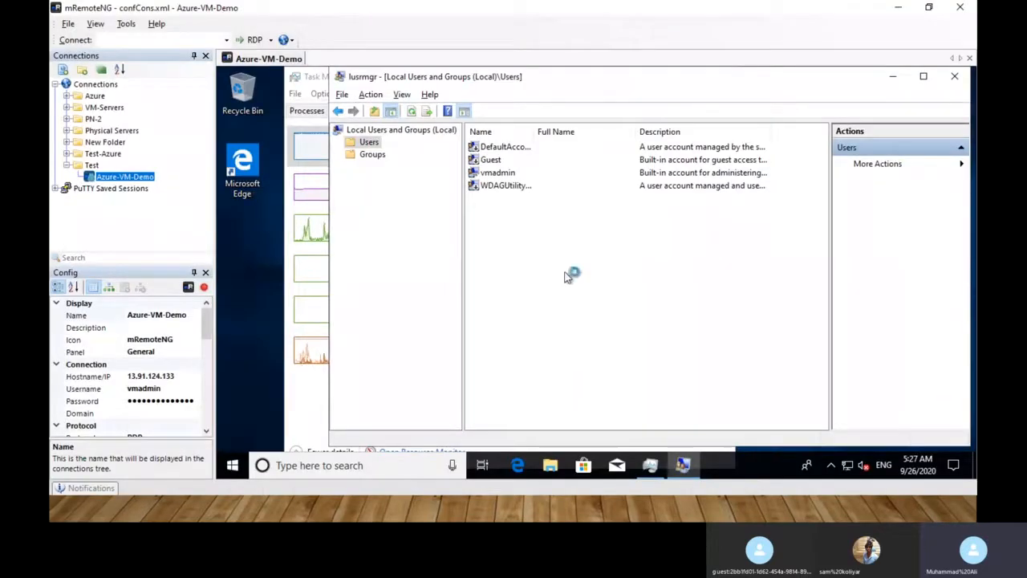
{"action": "key", "text": "alt+Tab"}
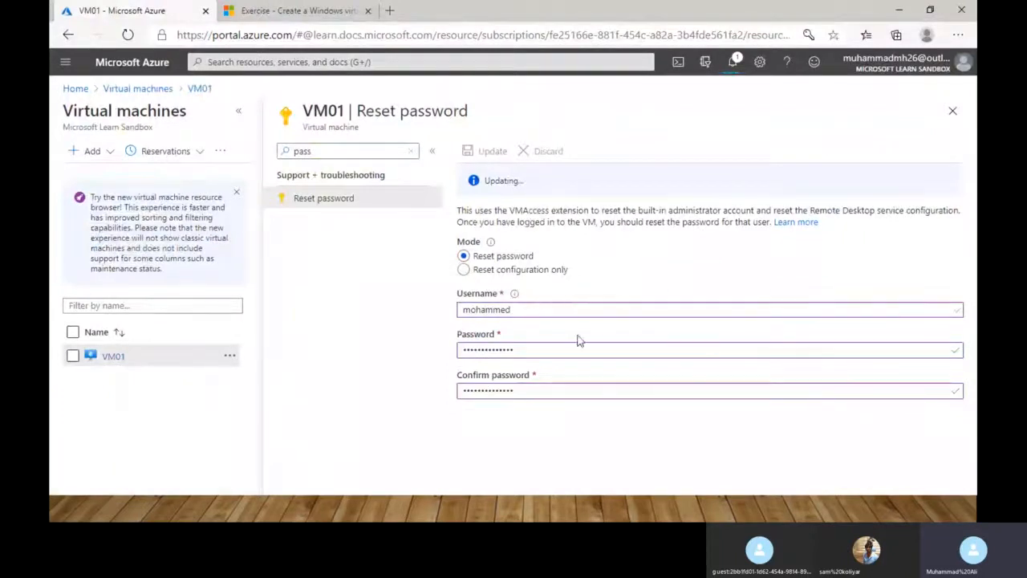
Switch to the mRemoteNG session, examine the members of the local Administrators group, and close its properties.
{"action": "key", "text": "alt+Tab"}
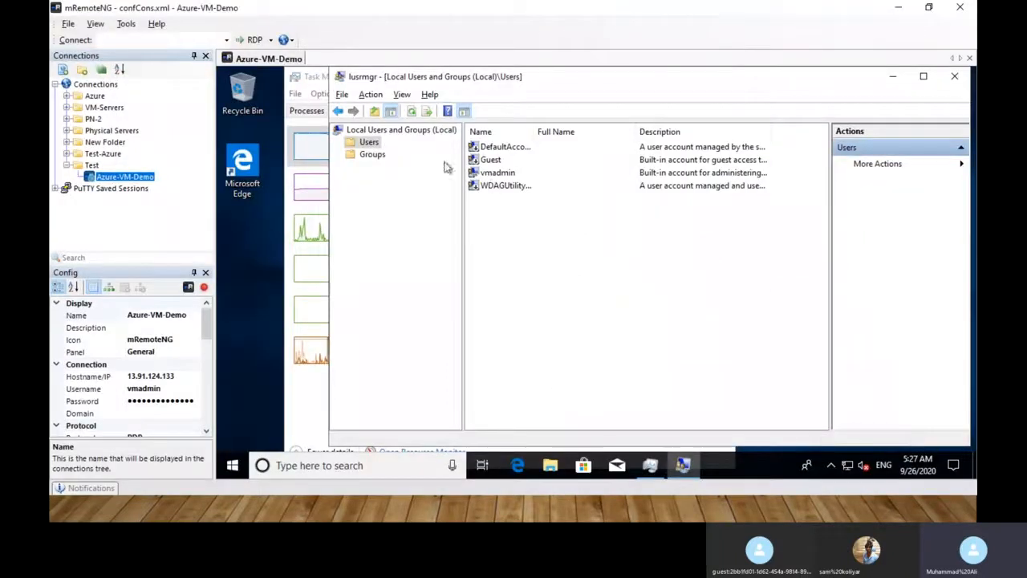
{"action": "left_click", "coordinate": [377, 156]}
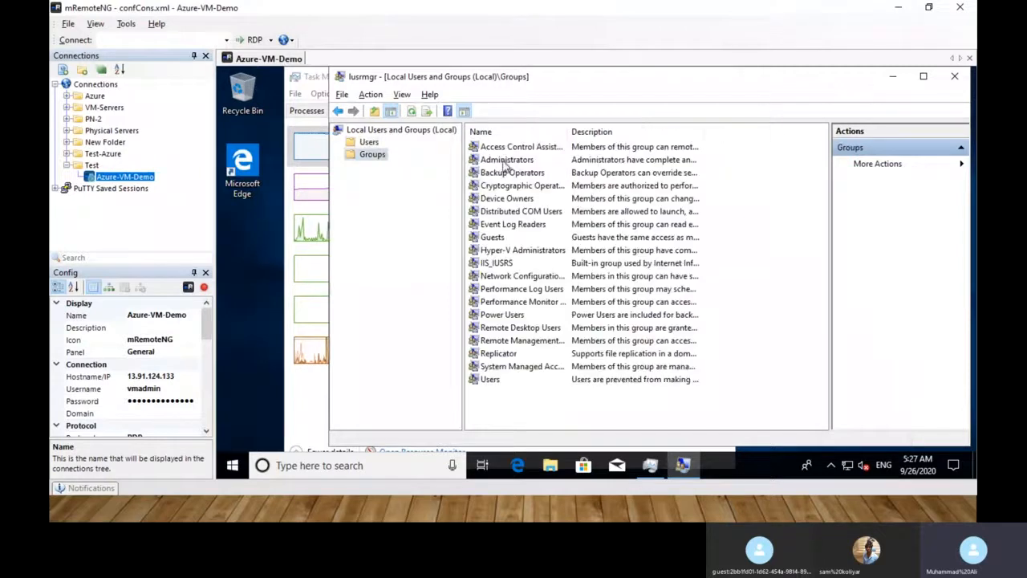
{"action": "double_click", "coordinate": [506, 162]}
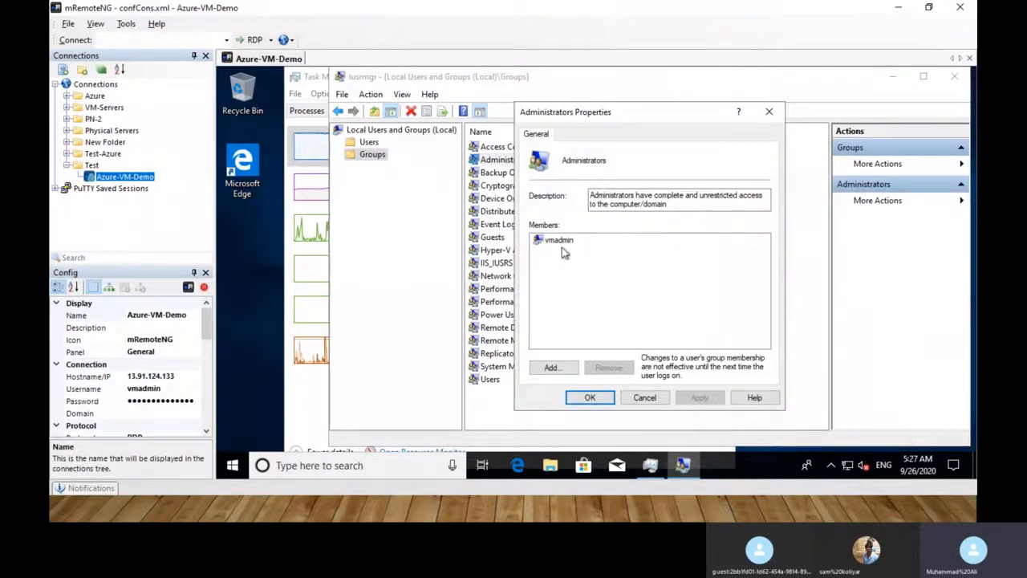
{"action": "left_click", "coordinate": [769, 113]}
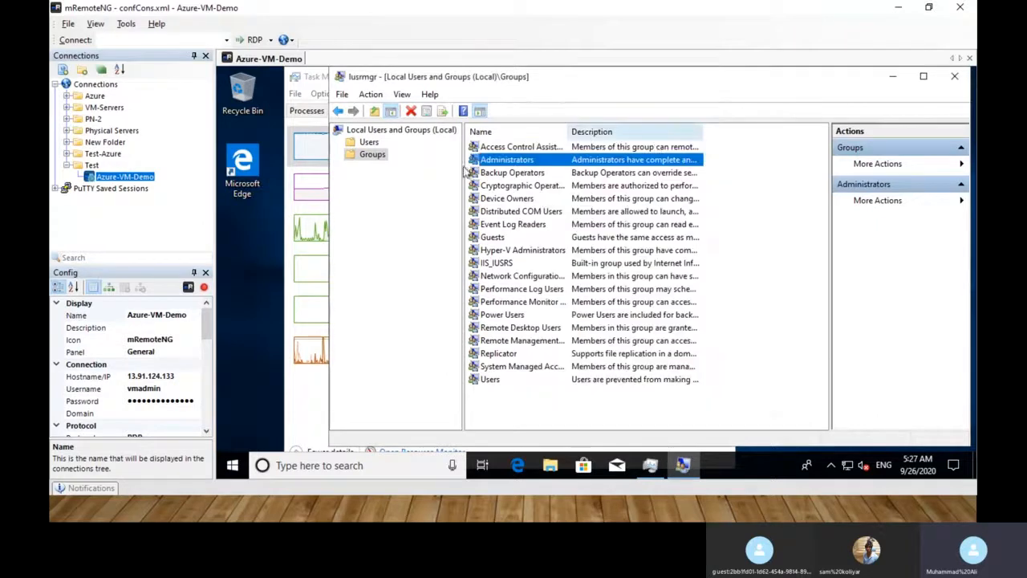
Refresh the local users list again, recheck the reset's progress in the Azure portal, and return to the remote session.
{"action": "left_click", "coordinate": [370, 142]}
{"action": "right_click", "coordinate": [513, 223]}
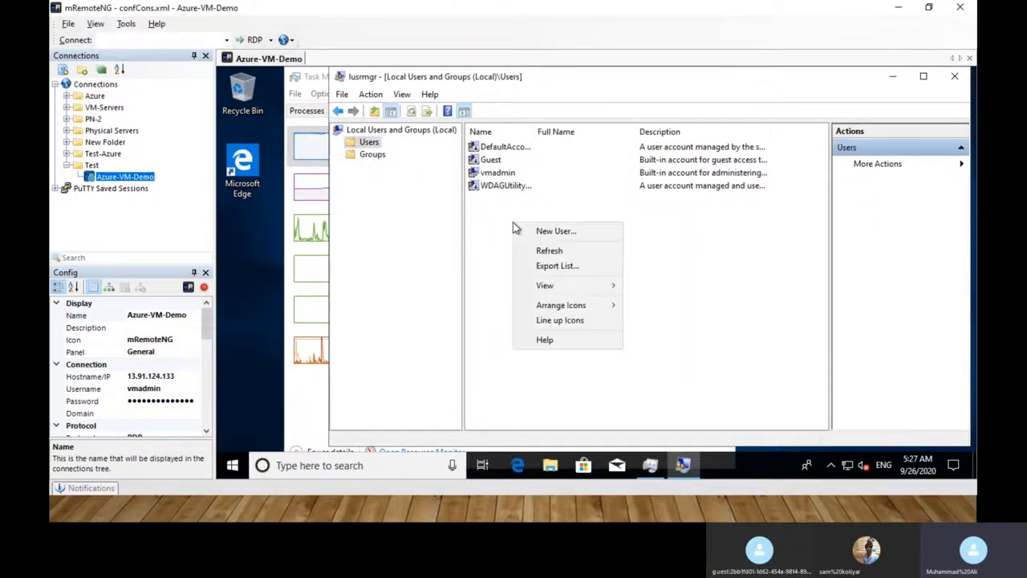
{"action": "left_click", "coordinate": [549, 251]}
{"action": "key", "text": "alt+Tab"}
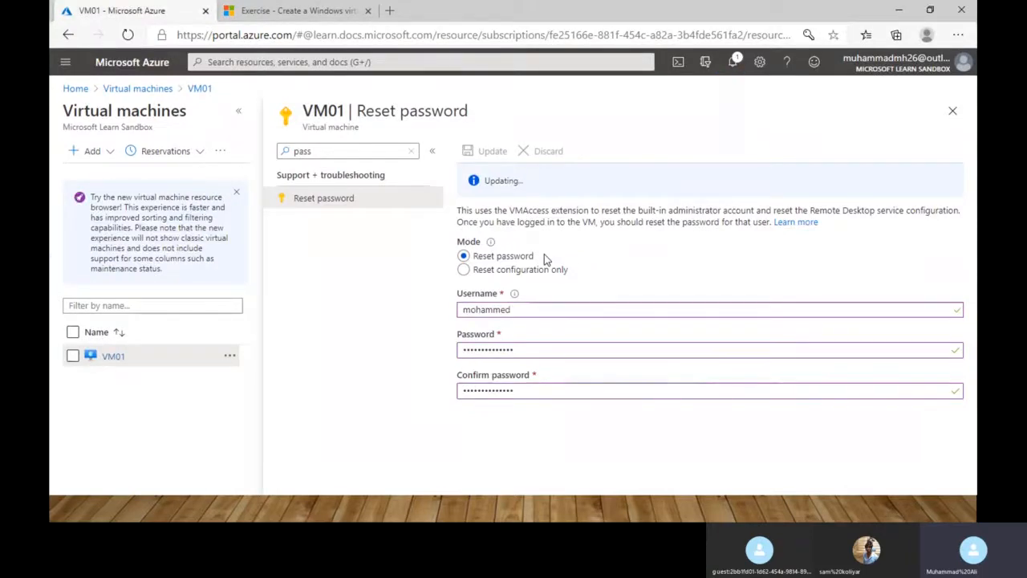
{"action": "key", "text": "alt+Tab"}
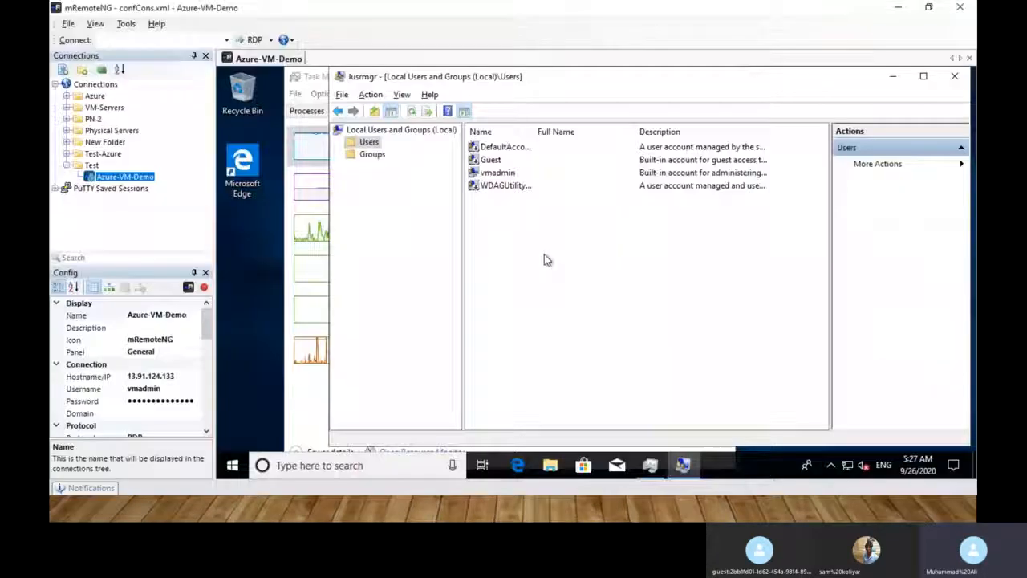
Switch to the Azure portal, close the Reset password page, and display VM01's monitoring charts for CPU, network and disk.
{"action": "key", "text": "alt+Tab"}
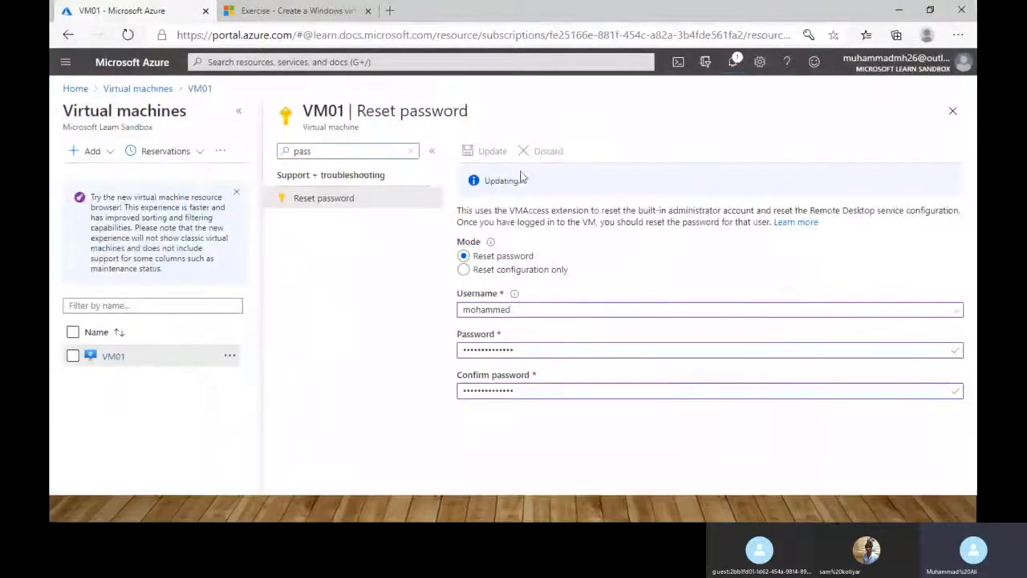
{"action": "left_click", "coordinate": [952, 111]}
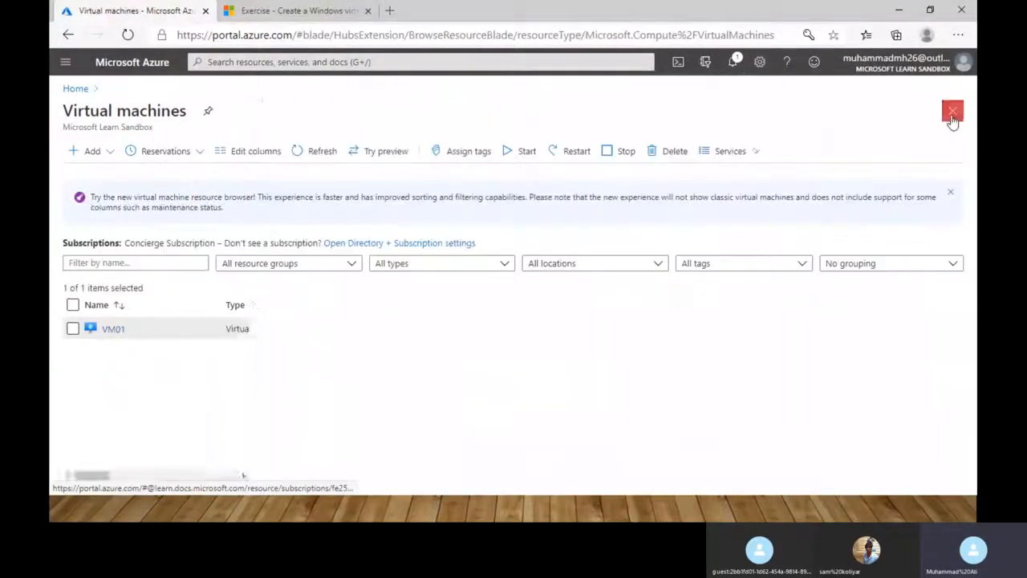
{"action": "left_click", "coordinate": [108, 331]}
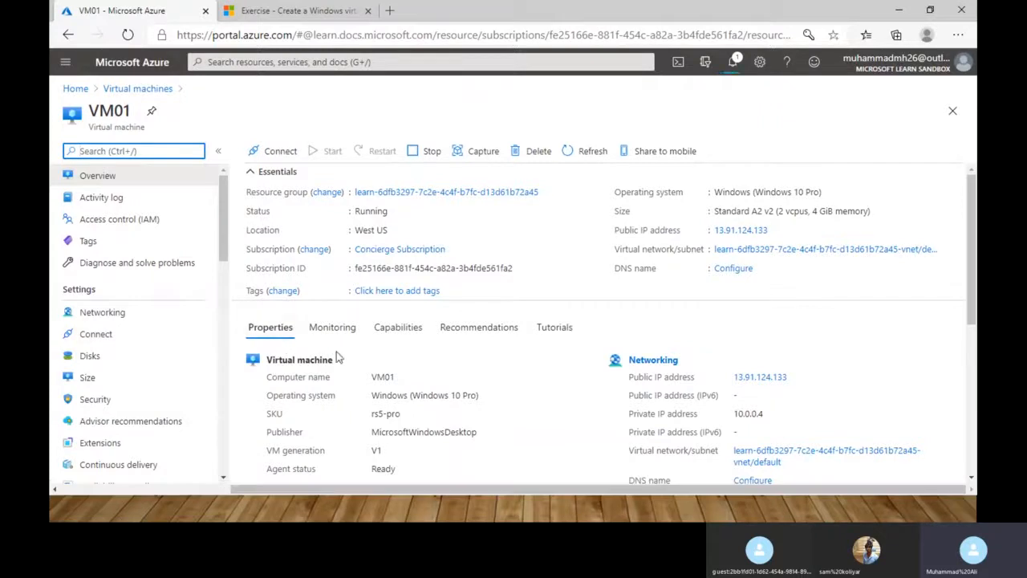
{"action": "left_click", "coordinate": [347, 328]}
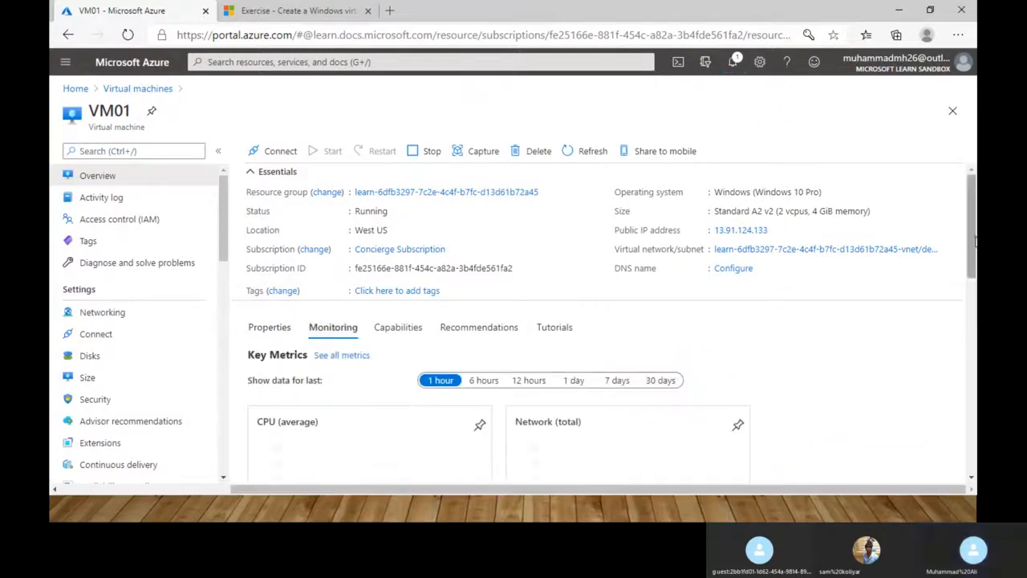
{"action": "left_click_drag", "start_coordinate": [971, 233], "coordinate": [973, 335]}
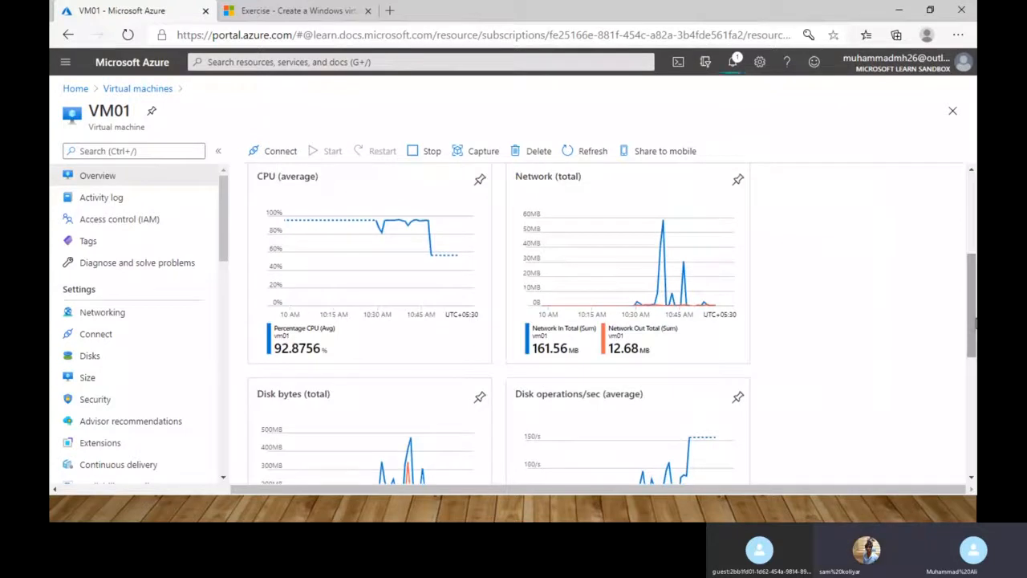
Switch to the mRemoteNG session and refresh the local users list.
{"action": "key", "text": "alt+Tab"}
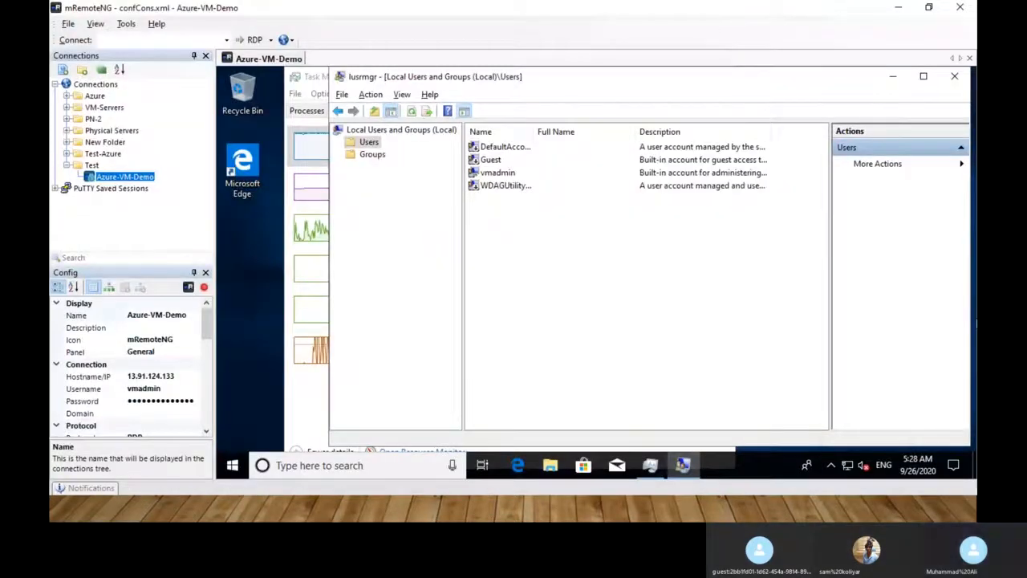
{"action": "right_click", "coordinate": [569, 279]}
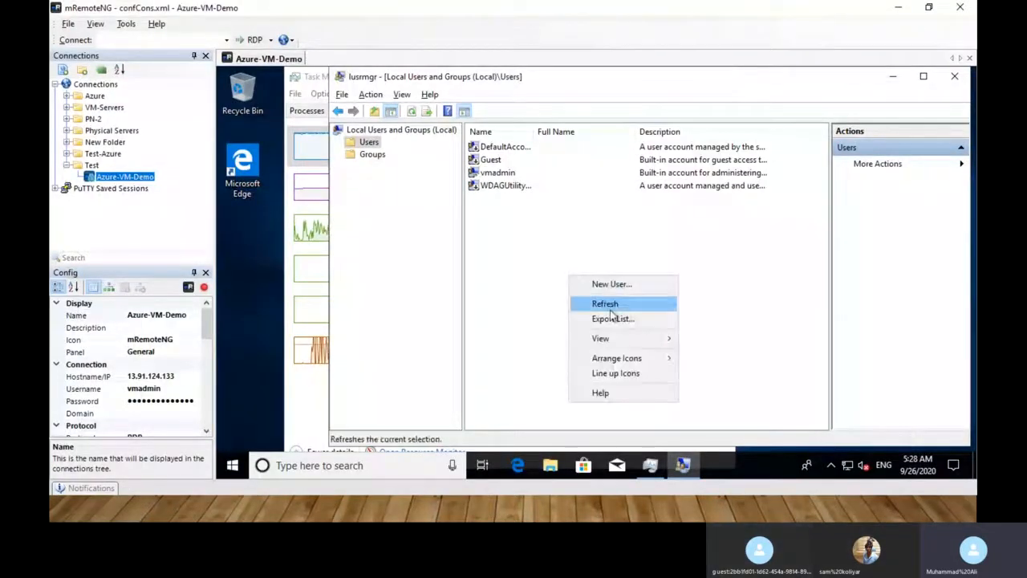
{"action": "left_click", "coordinate": [611, 302]}
{"action": "key", "text": "alt+Tab"}
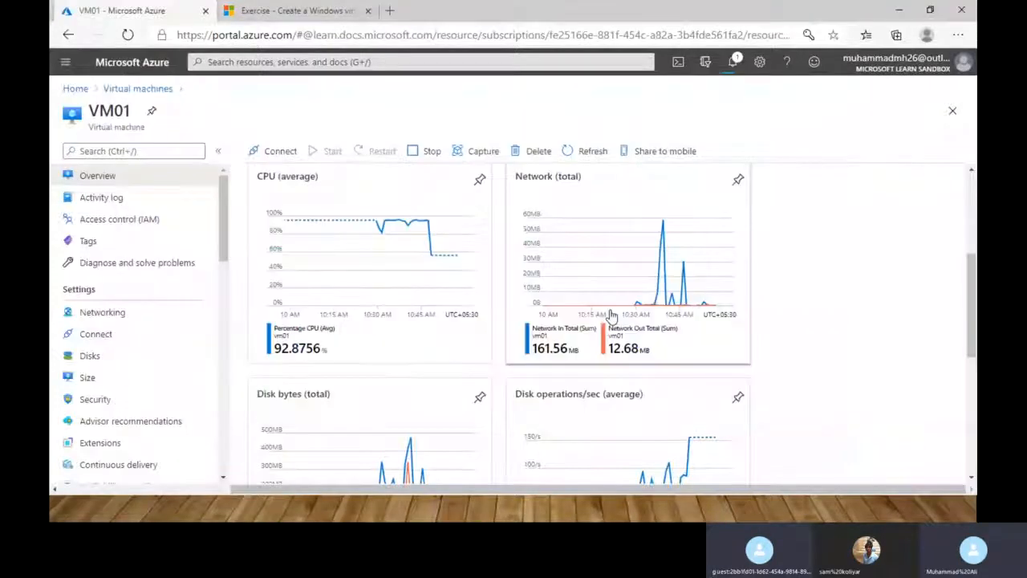
{"action": "key", "text": "alt+Tab"}
{"action": "key", "text": "alt+Tab"}
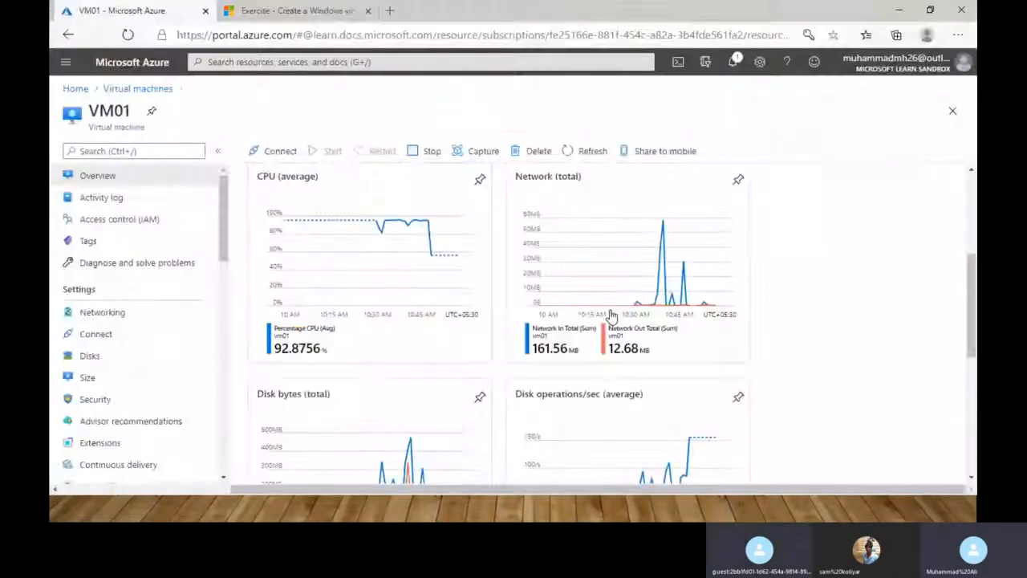
{"action": "key", "text": "alt+Tab"}
{"action": "key", "text": "alt+Tab"}
{"action": "key", "text": "alt+Tab"}
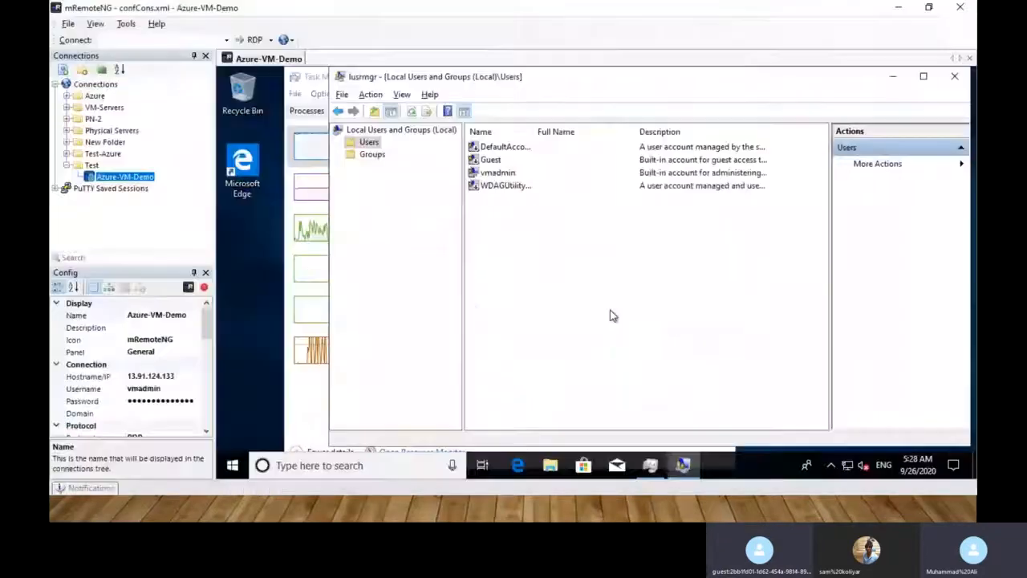
{"action": "key", "text": "alt+Tab"}
{"action": "key", "text": "alt+Tab"}
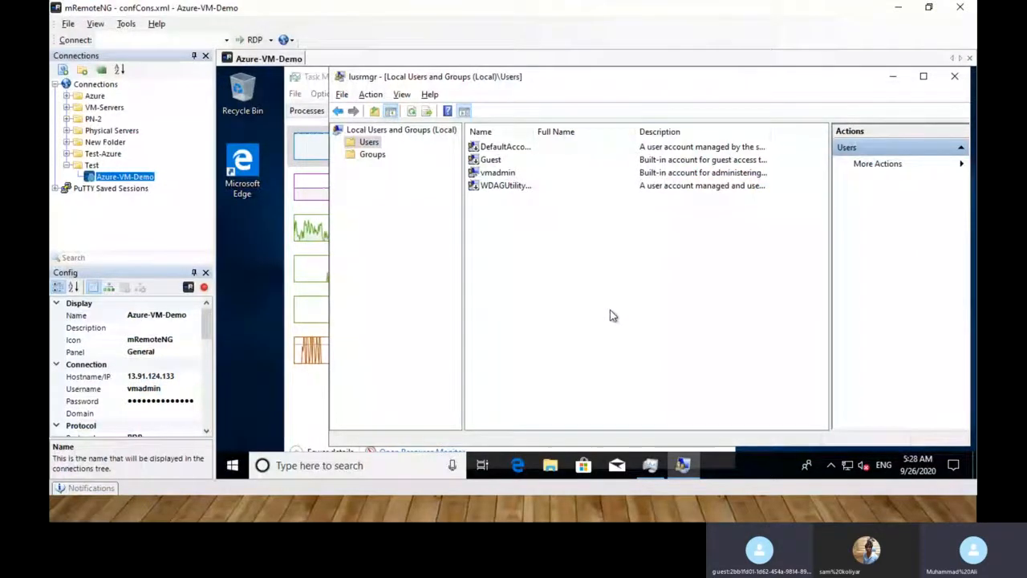
{"action": "key", "text": "alt+Tab"}
{"action": "key", "text": "alt+Tab"}
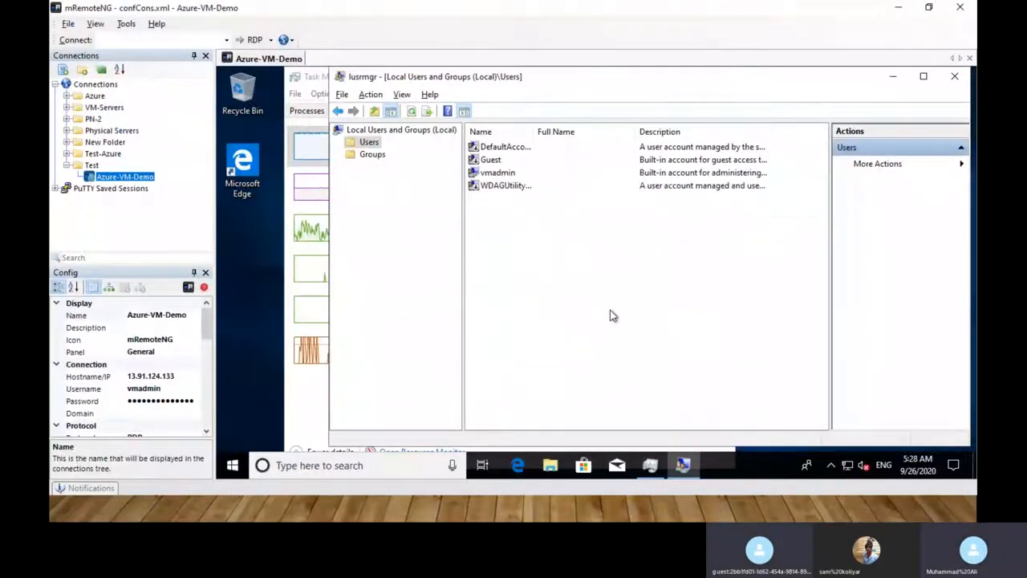
{"action": "key", "text": "alt+Tab"}
{"action": "key", "text": "alt+Tab"}
Open the notifications in the Azure portal, and refresh the local users list in the mRemoteNG session.
{"action": "key", "text": "alt+Tab"}
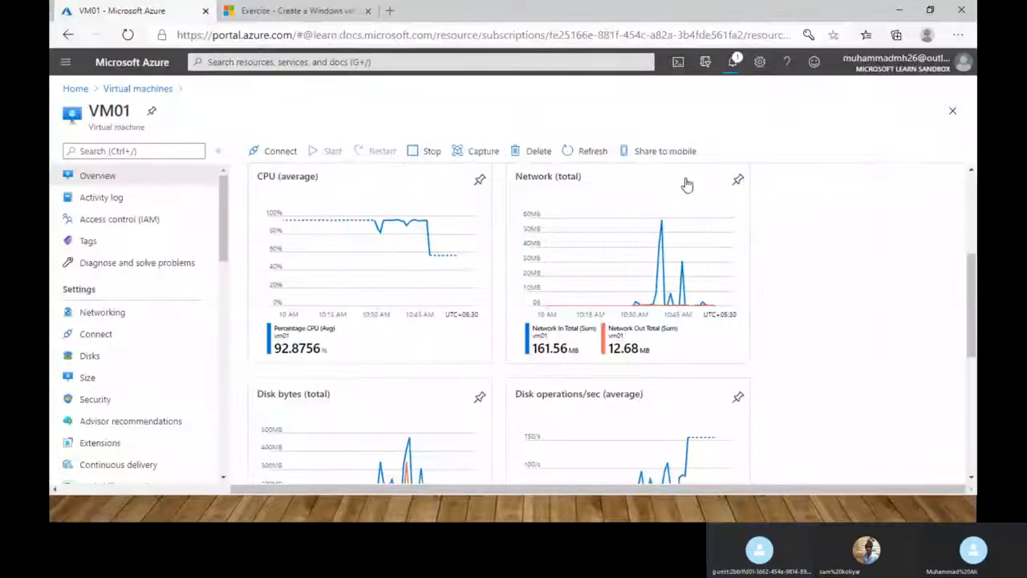
{"action": "left_click", "coordinate": [733, 61]}
{"action": "key", "text": "alt+Tab"}
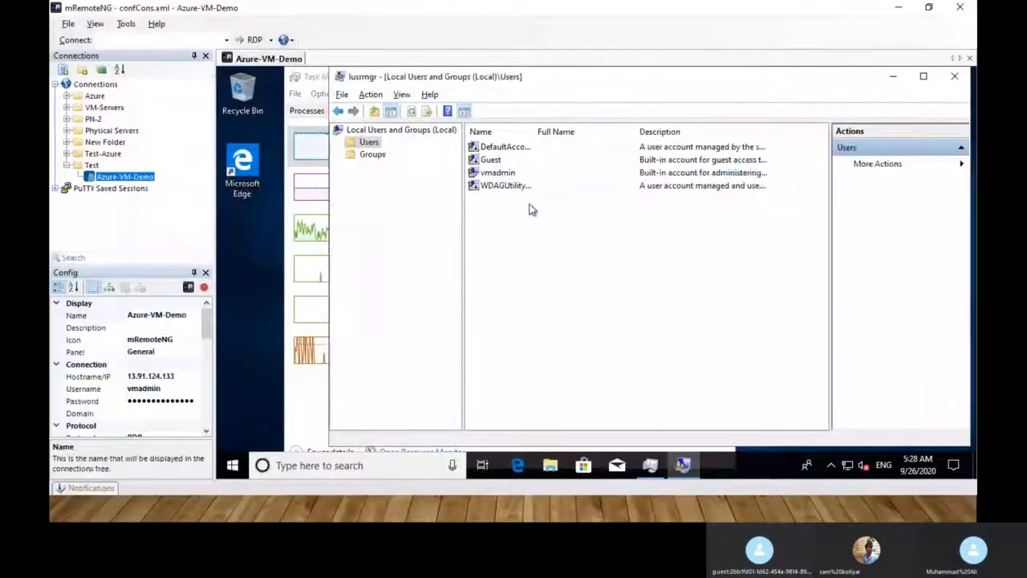
{"action": "right_click", "coordinate": [530, 220]}
{"action": "left_click", "coordinate": [566, 250]}
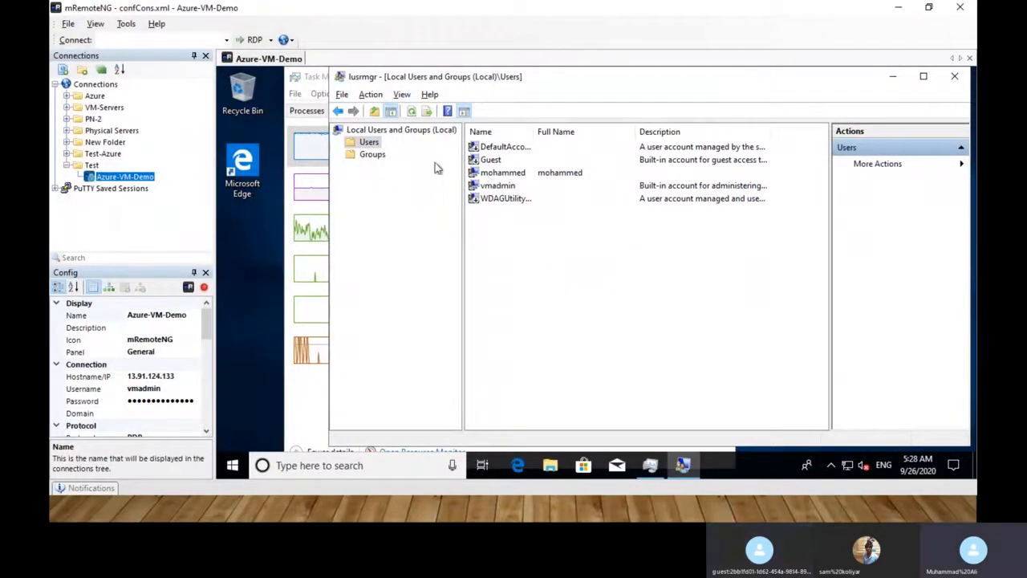
Examine the members of the local Administrators group and close its properties.
{"action": "left_click", "coordinate": [373, 154]}
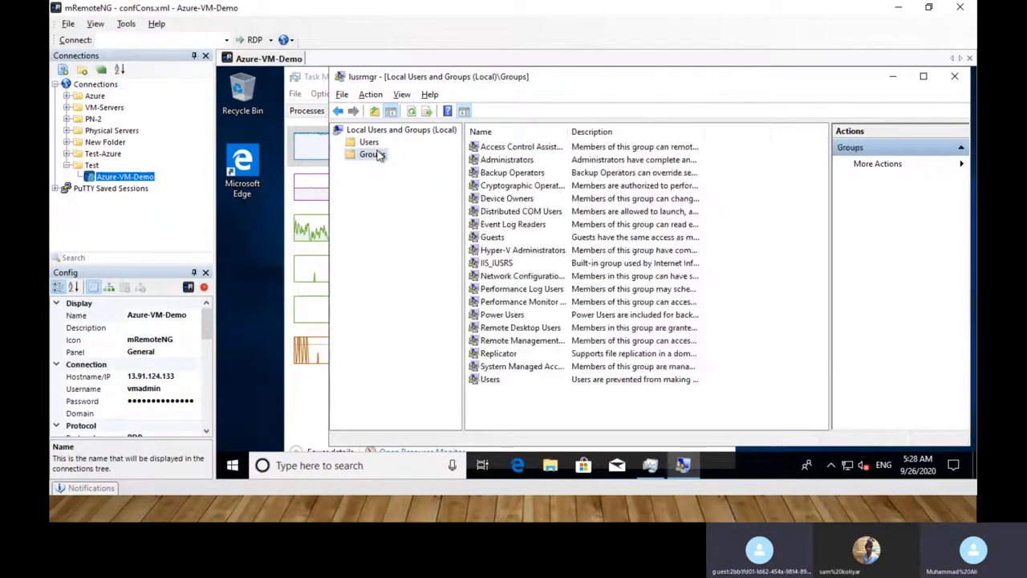
{"action": "double_click", "coordinate": [521, 162]}
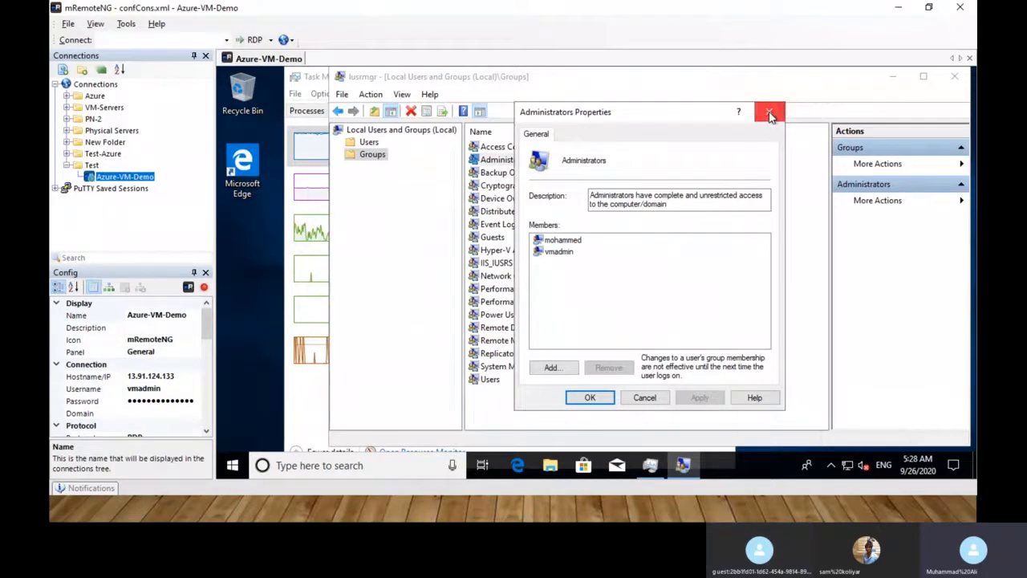
{"action": "left_click", "coordinate": [769, 112]}
Review and close the notifications in the Azure portal, and search VM01's settings for "password".
{"action": "key", "text": "alt+Tab"}
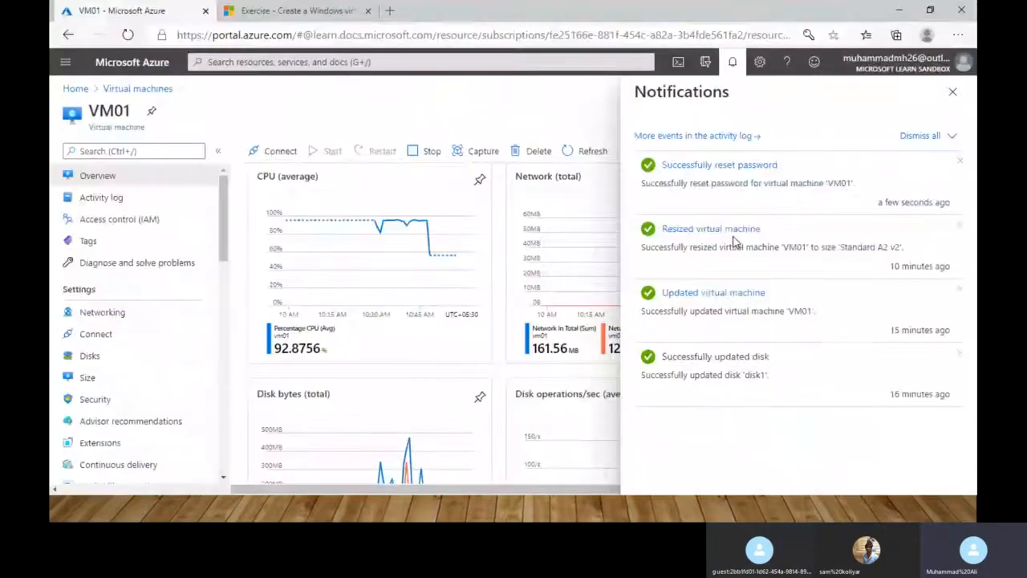
{"action": "left_click", "coordinate": [952, 94]}
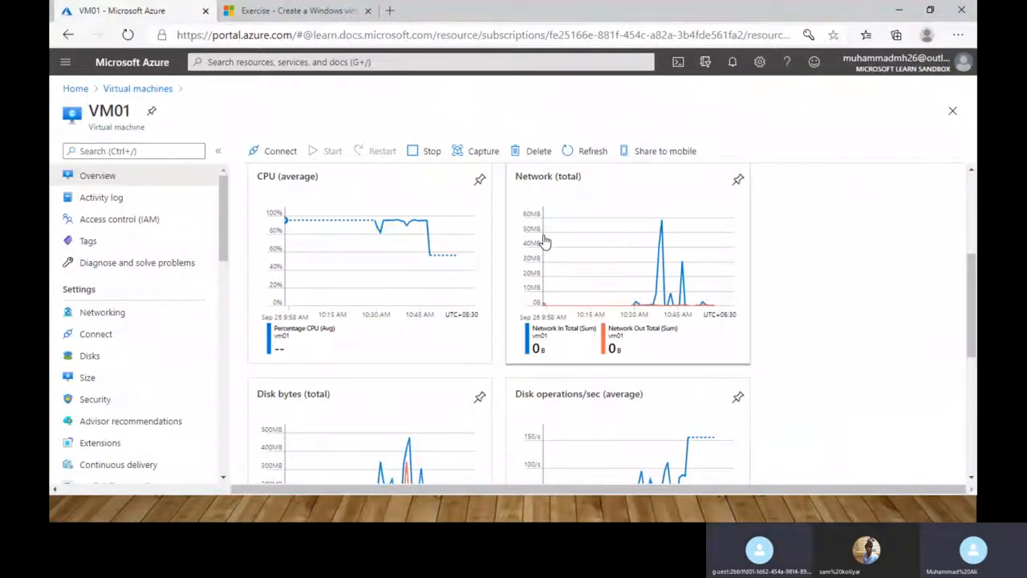
{"action": "left_click", "coordinate": [184, 149]}
{"action": "type", "text": "password"}
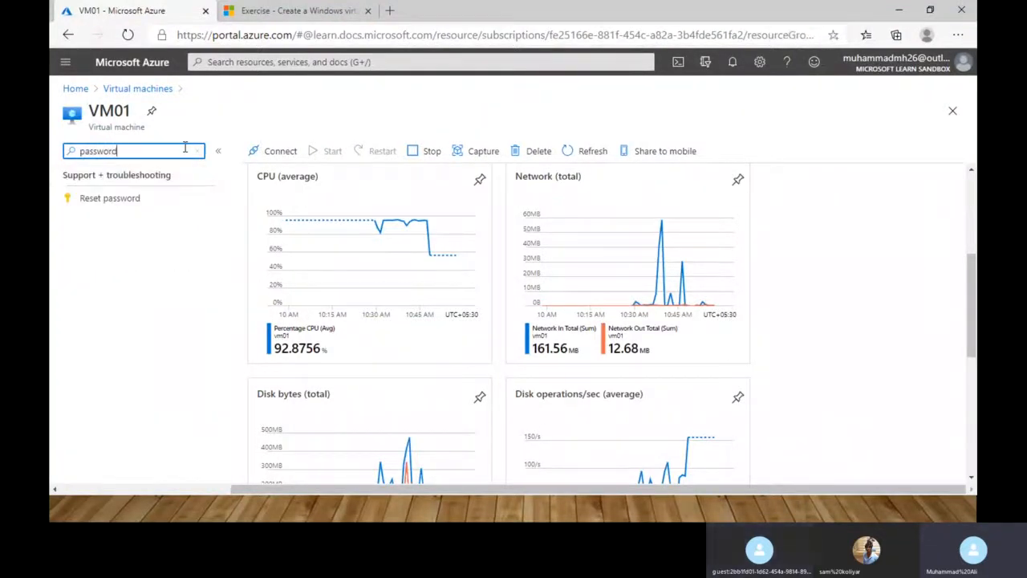
Switch to the Skype window showing the Azure Demo Session call.
{"action": "key", "text": "alt+Tab"}
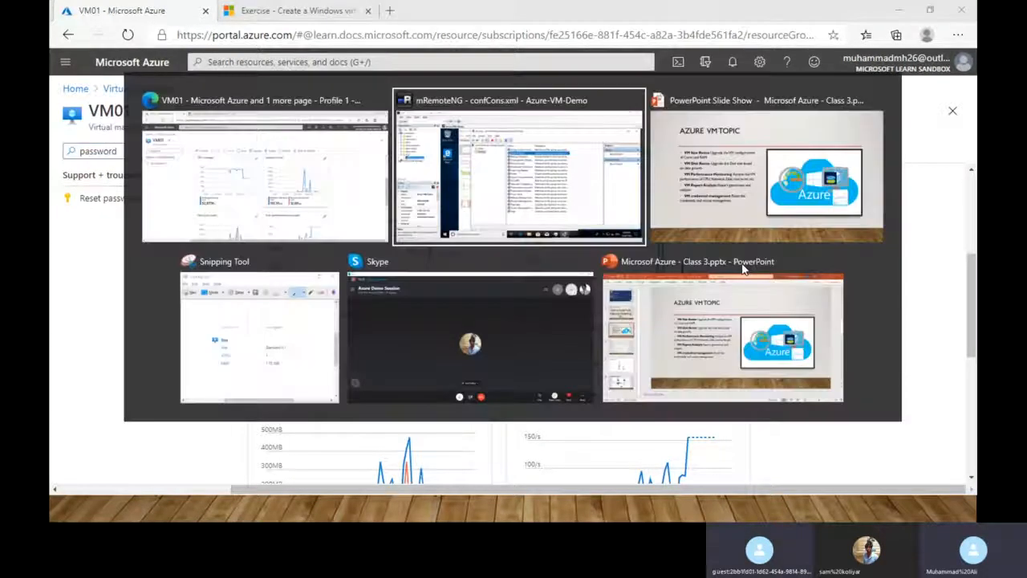
{"action": "key", "text": "alt+Tab"}
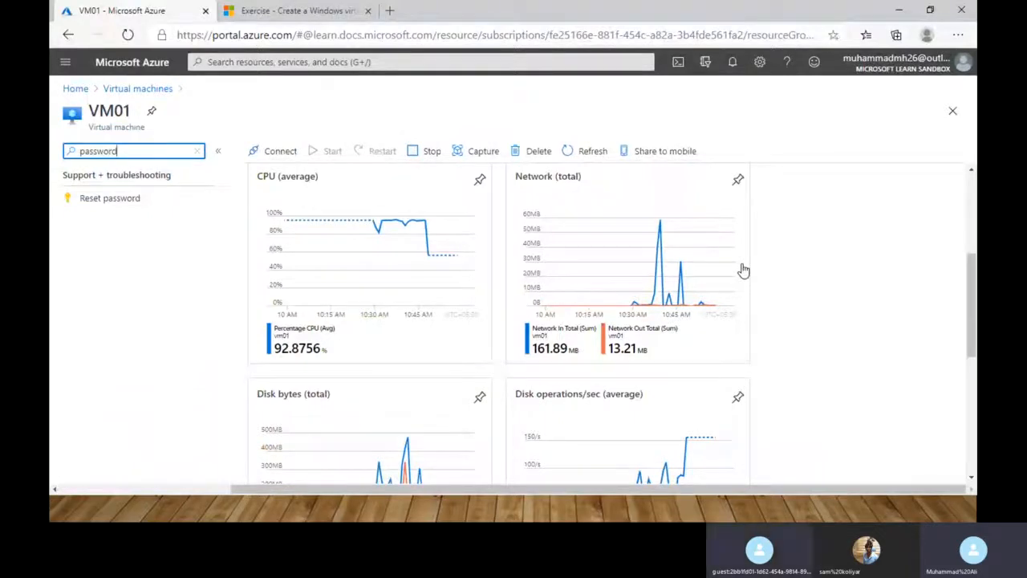
{"action": "key", "text": "alt+Tab"}
{"action": "key", "text": "alt+Tab"}
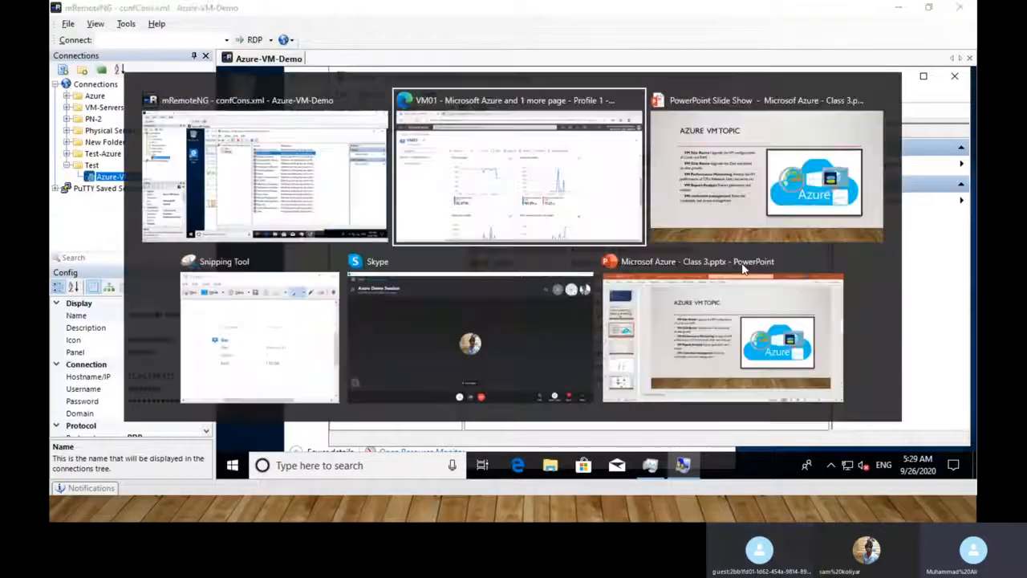
{"action": "key", "text": "alt+Tab"}
{"action": "key", "text": "alt+Tab"}
{"action": "key", "text": "alt+Tab"}
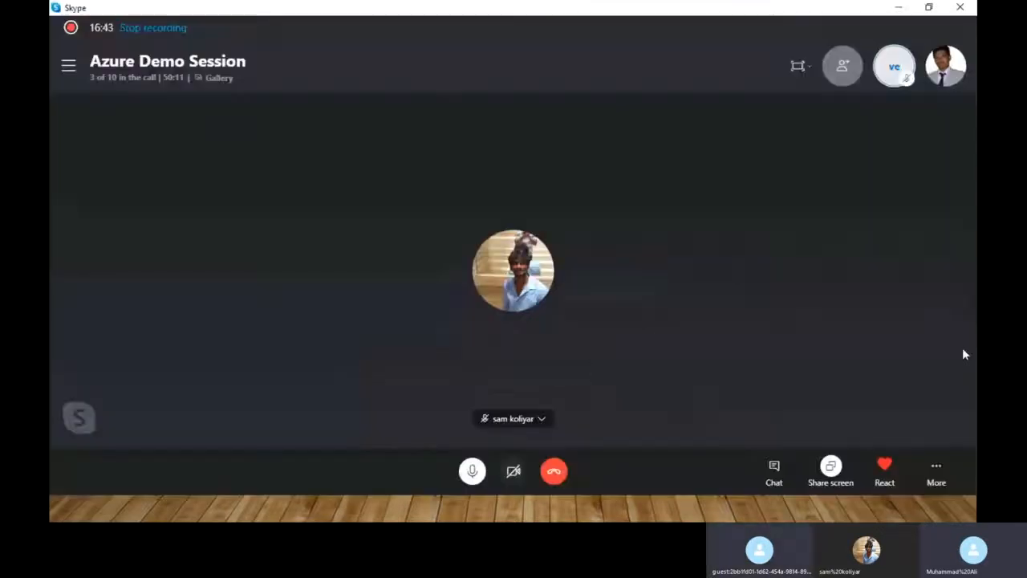